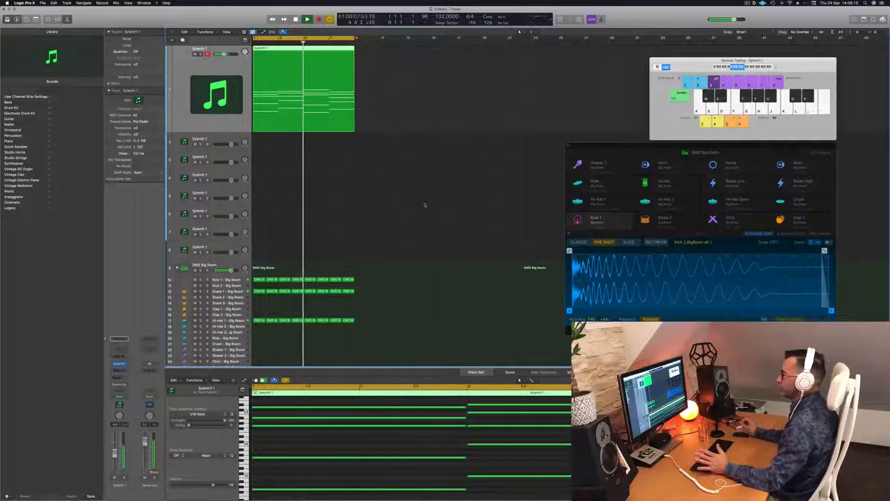
Step: Play back the eight-bar chord region together with the drum pattern
left_click(398, 205)
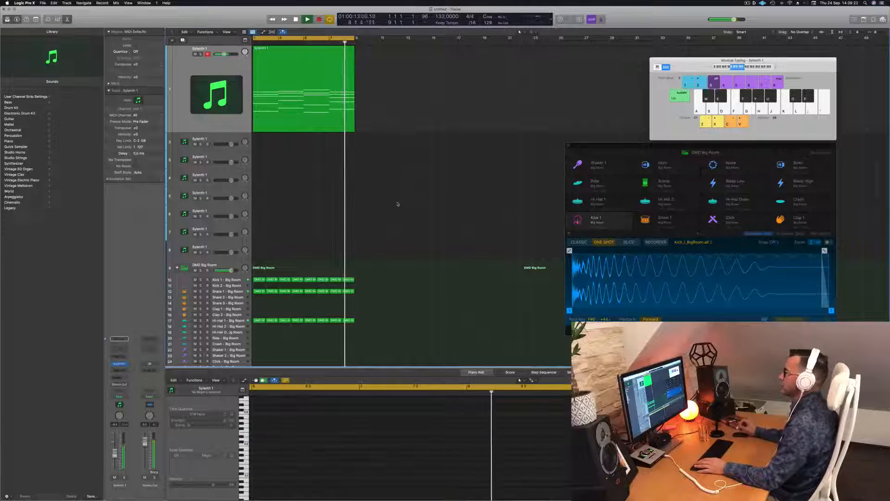
key("space")
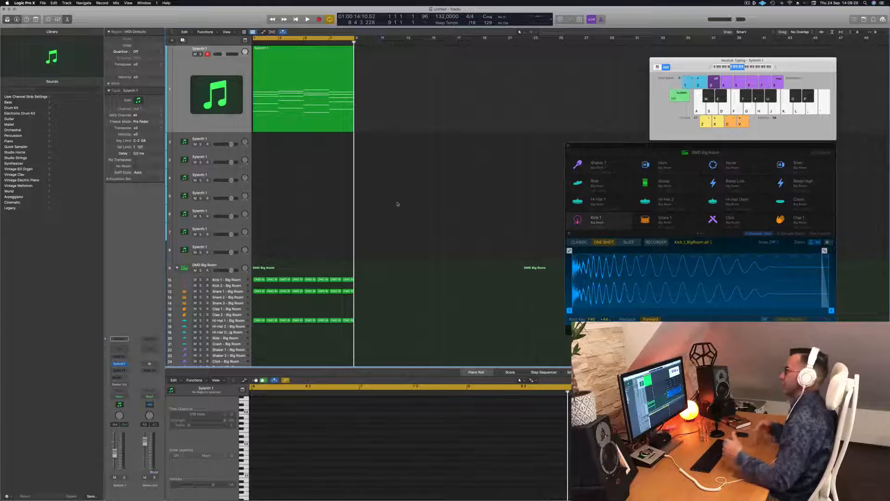
key("space")
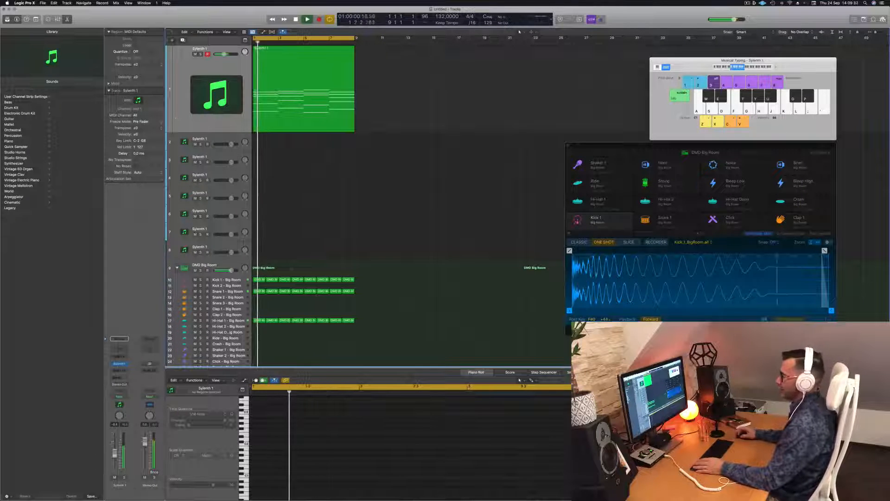
key("space")
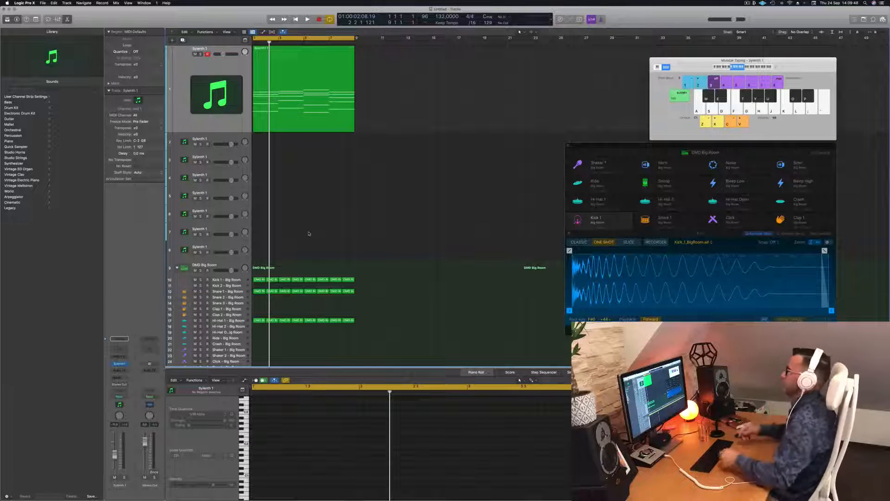
left_click(298, 113)
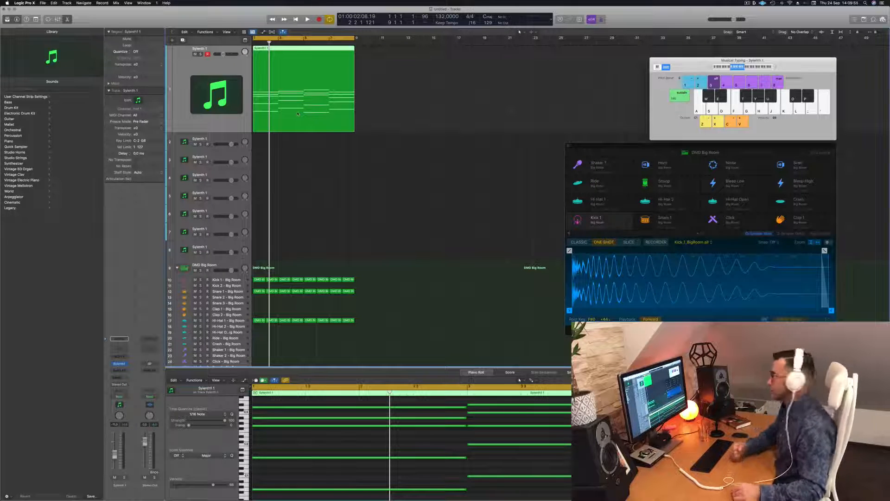
left_click(325, 150)
key("space")
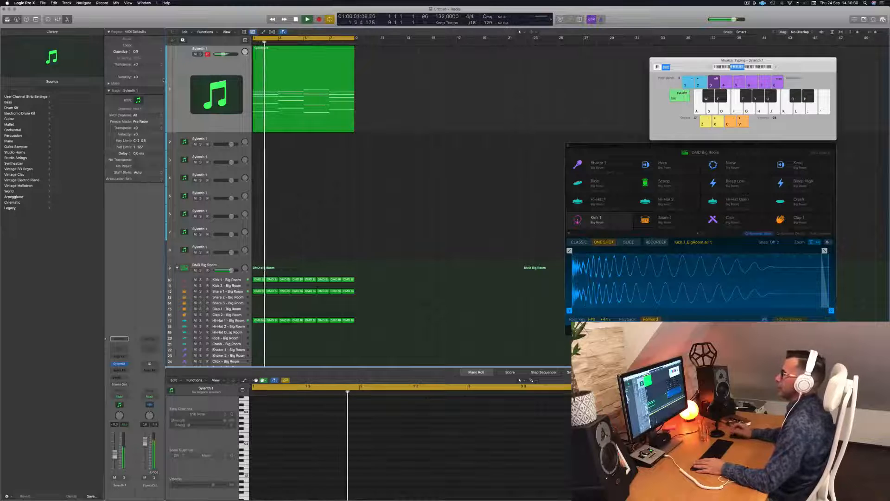
Step: Duplicate the Sylenth1 chord track and copy its MIDI region onto the new track
key("super+d")
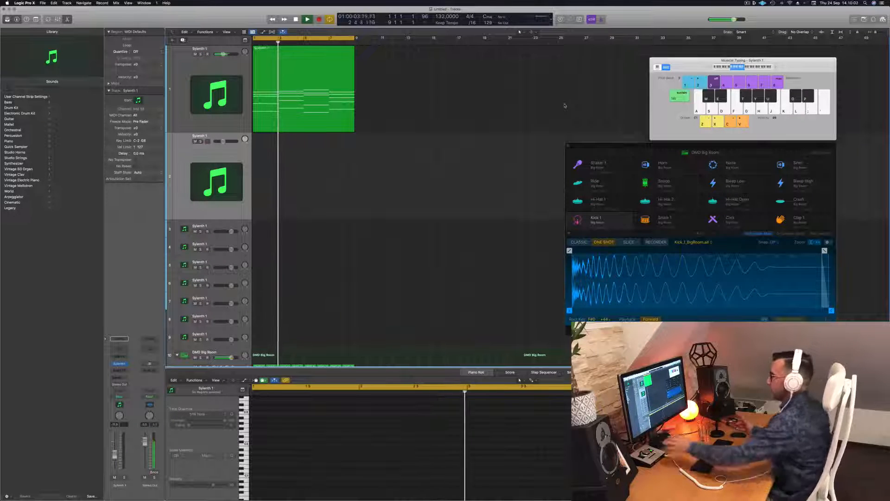
left_click(288, 71)
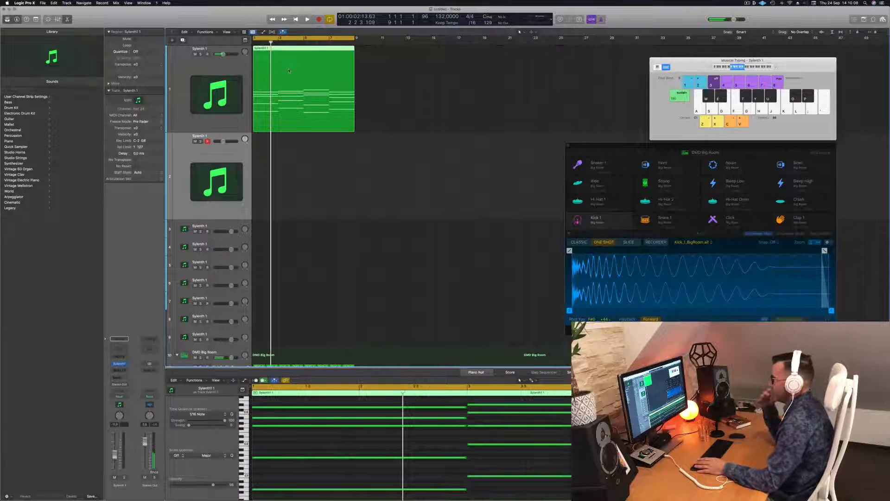
left_click_drag(280, 48, 281, 135)
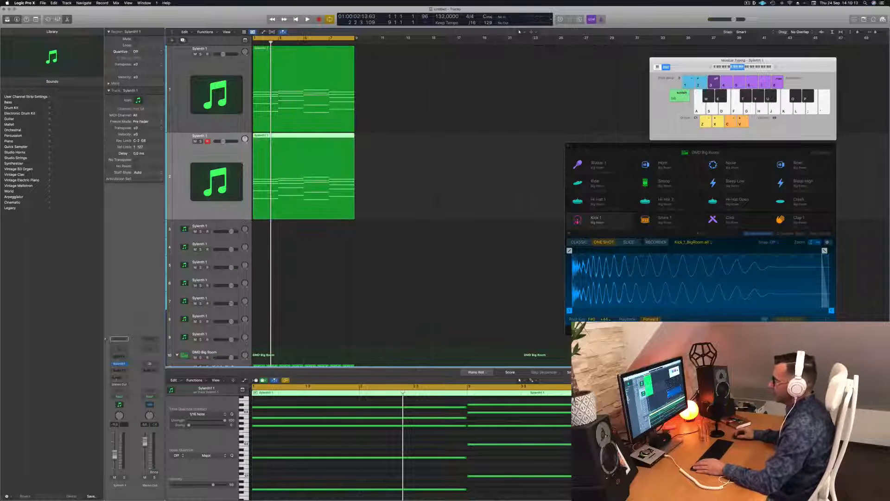
Step: Replace the duplicated track's instrument with a stereo Alchemy
left_click(127, 366)
mouse_move(152, 345)
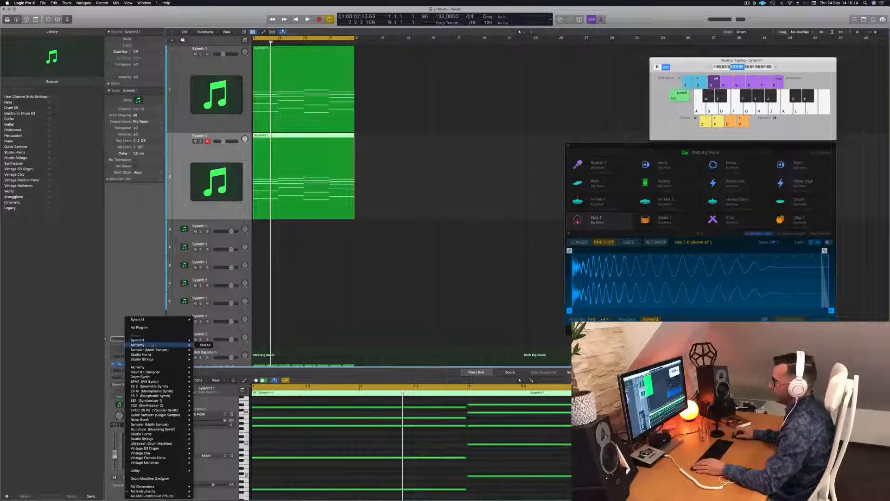
left_click(206, 345)
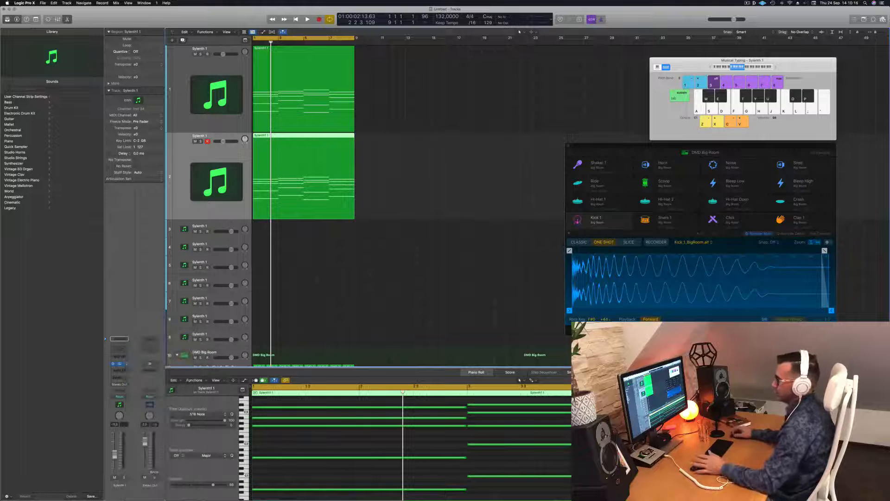
left_click_drag(420, 76, 441, 76)
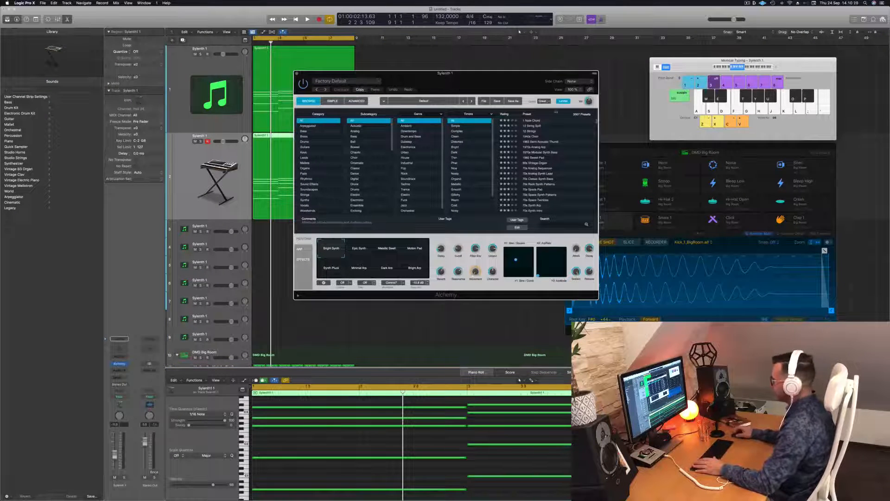
Step: Load Alchemy's Acid Trance Pattern preset and audition it against the loop
scroll(555, 163, "down", 5)
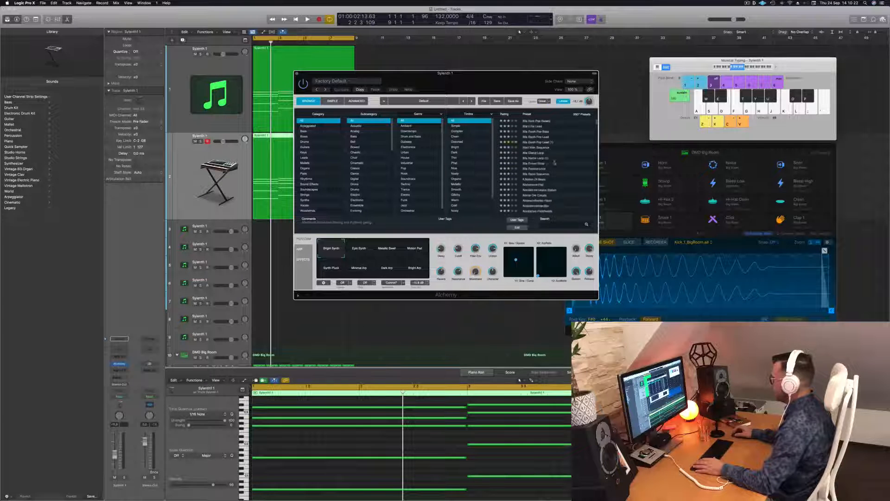
scroll(554, 162, "up", 3)
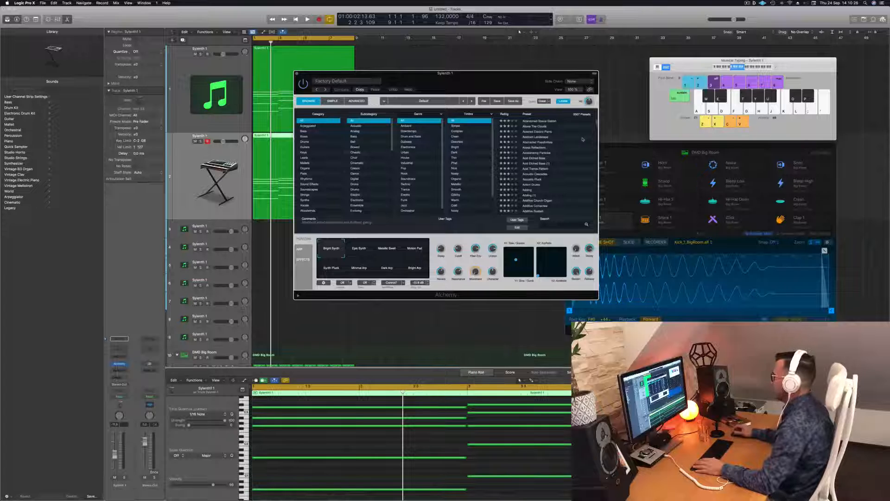
left_click(538, 168)
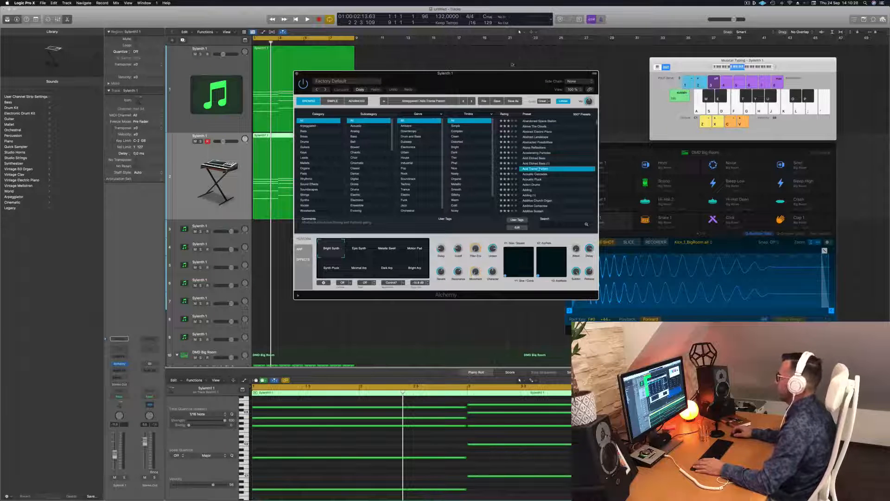
left_click_drag(445, 73, 590, 57)
key("space")
key("space")
key("space")
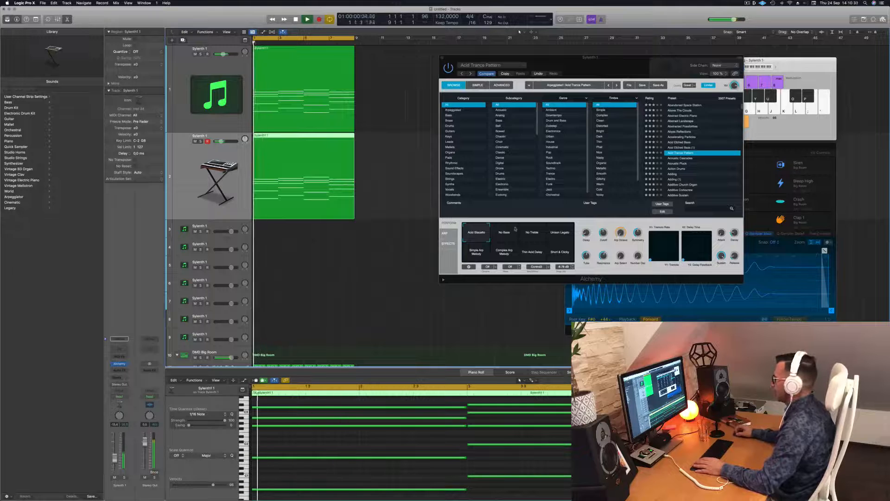
Step: Try the preset's No Bass variation and audition the two Acid Etched Bass presets
left_click(504, 232)
left_click(682, 142)
key("space")
key("space")
left_click(683, 148)
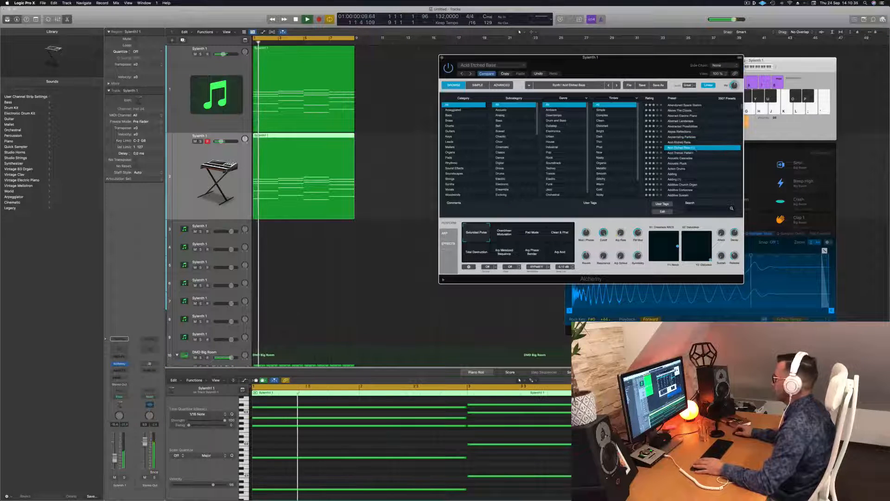
Step: Filter the Alchemy presets to the Arpeggiated category and search them for "acid"
left_click(452, 110)
key("space")
scroll(696, 120, "up", 10)
key("space")
key("space")
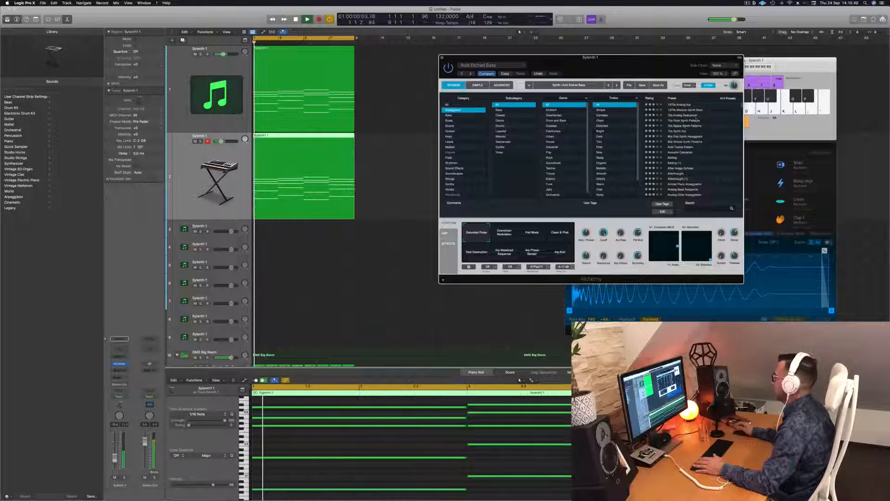
scroll(705, 140, "down", 3)
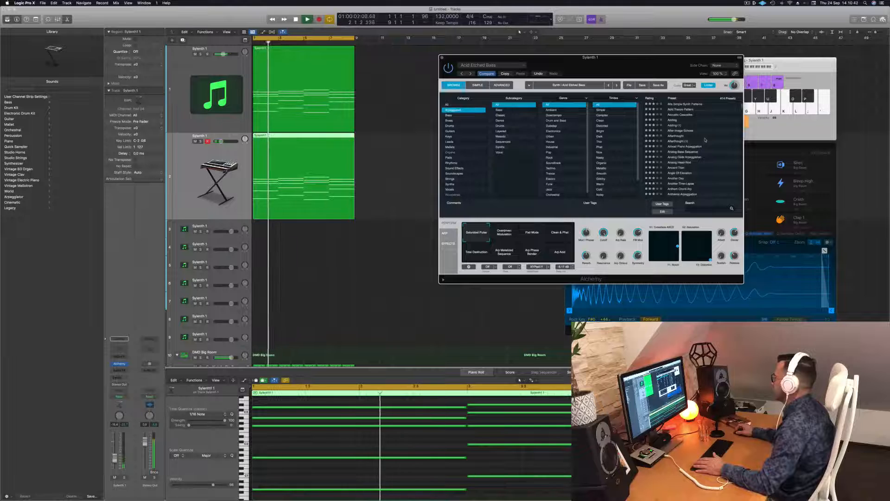
key("space")
key("space")
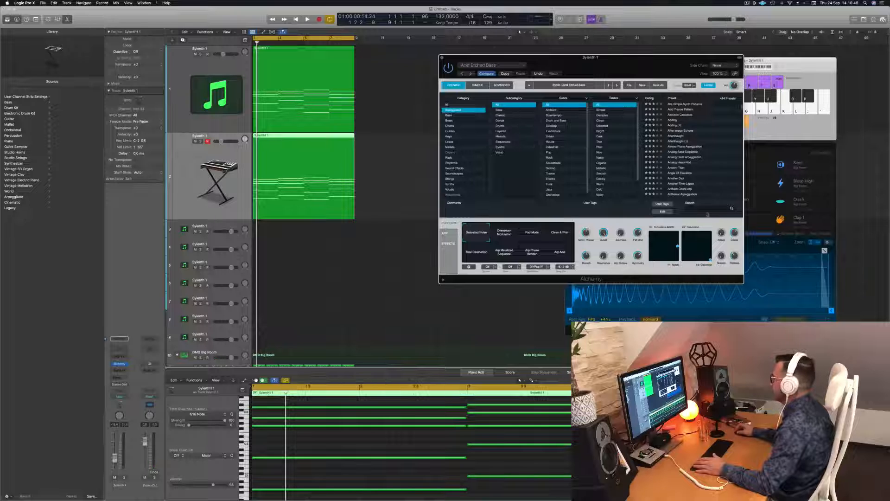
type("acid")
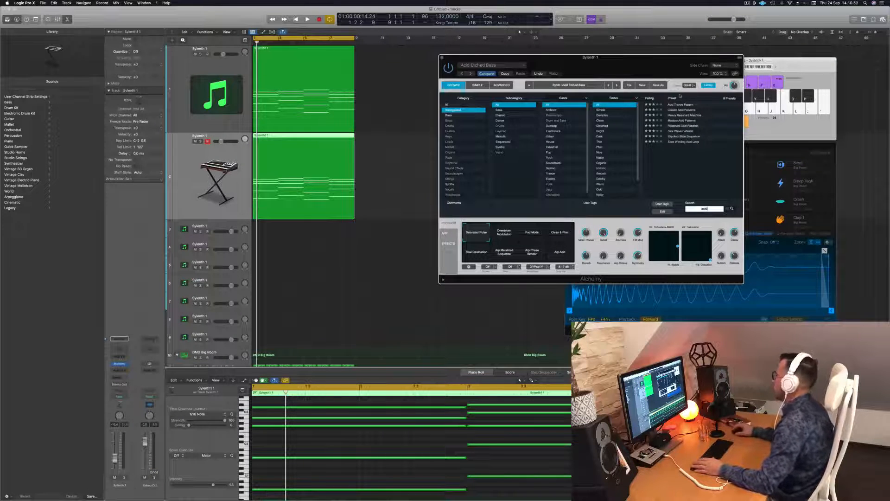
Step: Load the Modern Acid Patterns preset and audition it with the loop
left_click(683, 120)
key("space")
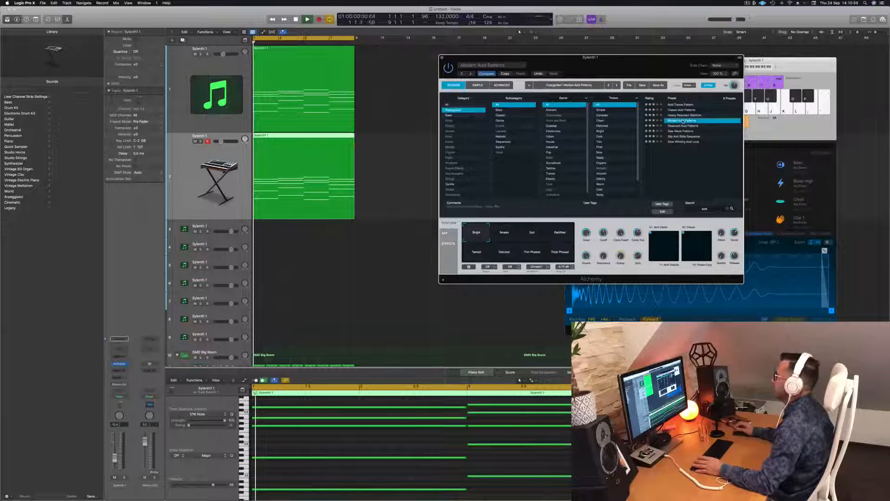
key("space")
Step: Delete the upper chord notes from the Alchemy region, keeping only the lowest note of each chord
scroll(348, 441, "down", 2)
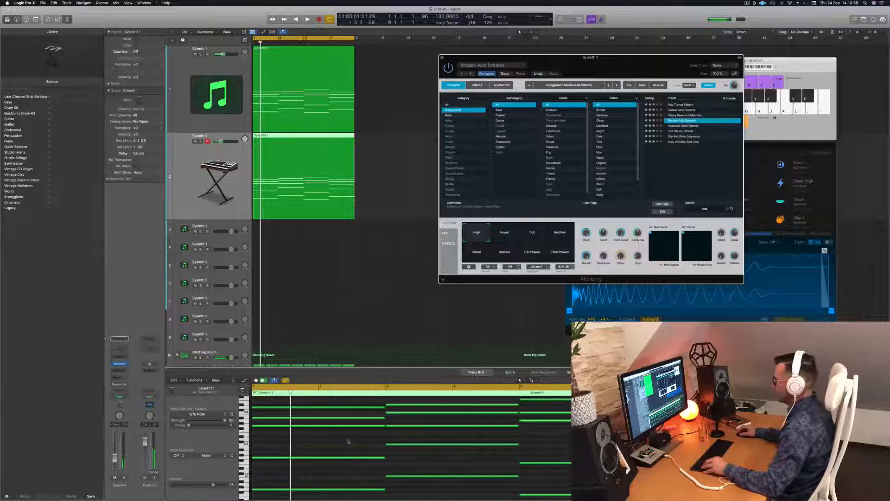
left_click_drag(348, 407, 677, 465)
key("Delete")
key("space")
key("space")
Step: Transpose all remaining bass notes in the Alchemy region up one octave and play the result
key("super+a")
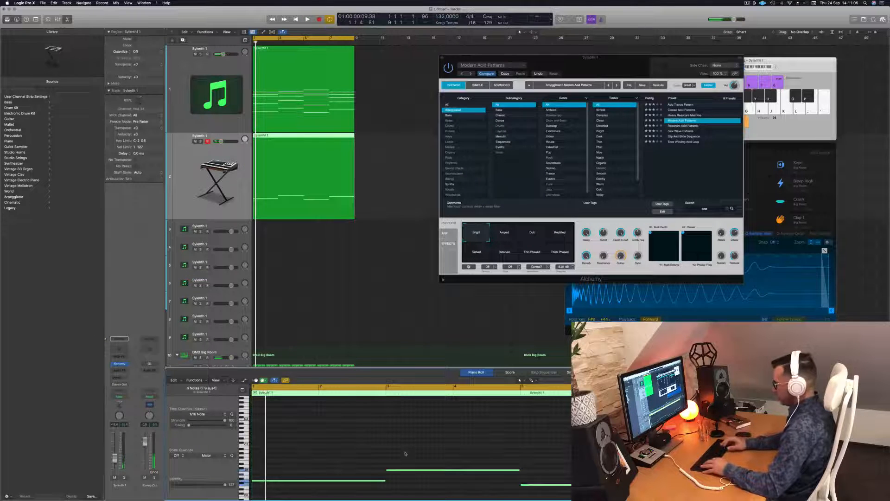
key("shift+alt+Up")
key("shift+alt+Up")
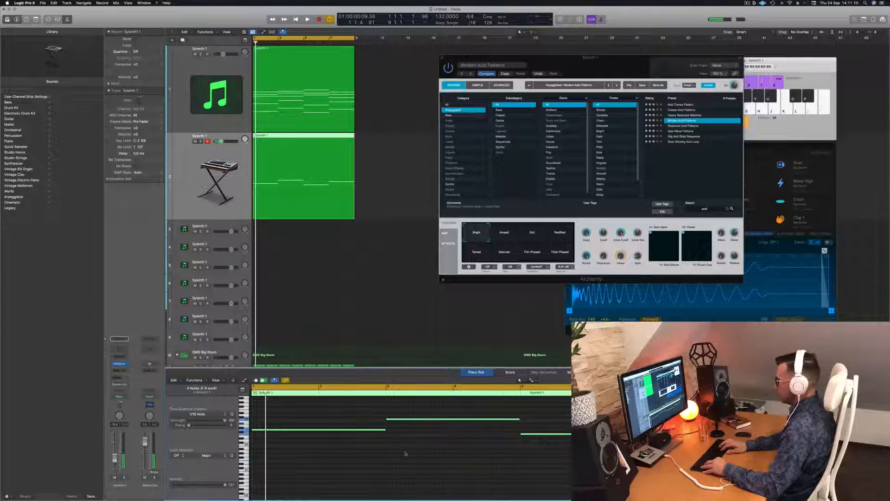
key("shift+alt+Down")
key("space")
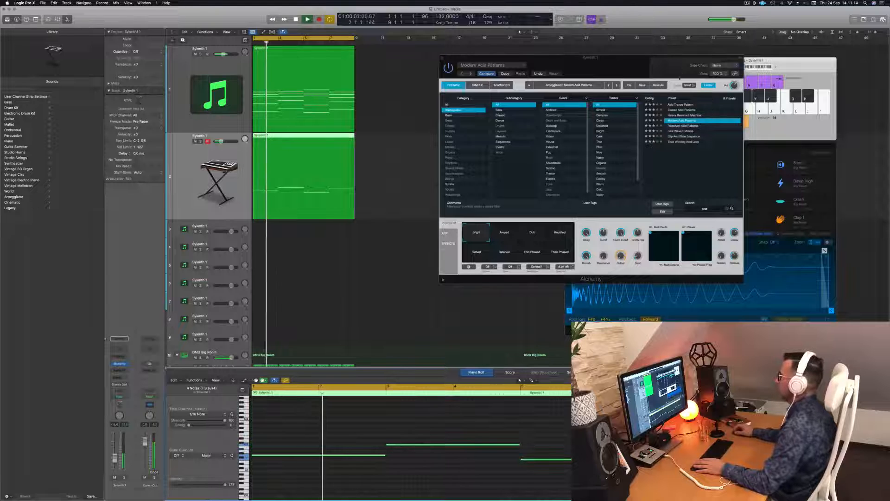
Step: Audition the Resonant Acid Patterns, Saw Wave Patterns, Slip And Slide Sequence and Acid Trance Pattern presets against the loop
left_click_drag(671, 66, 652, 65)
left_click(663, 124)
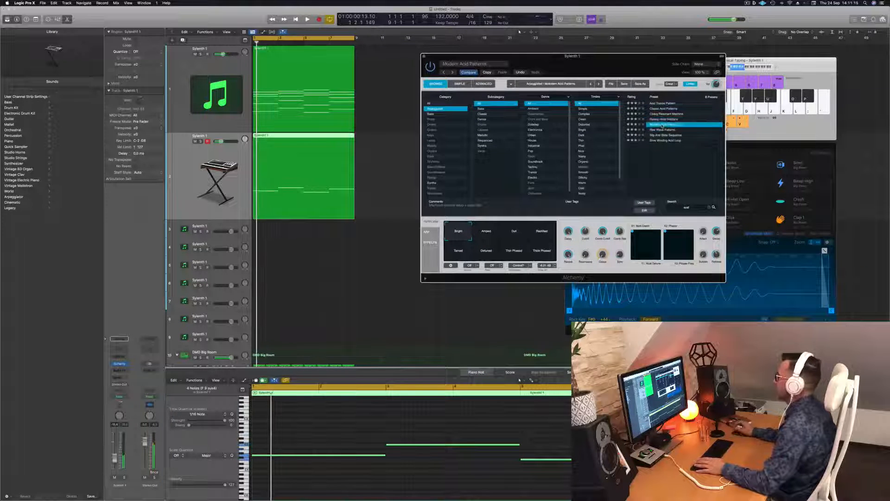
key("space")
left_click(664, 130)
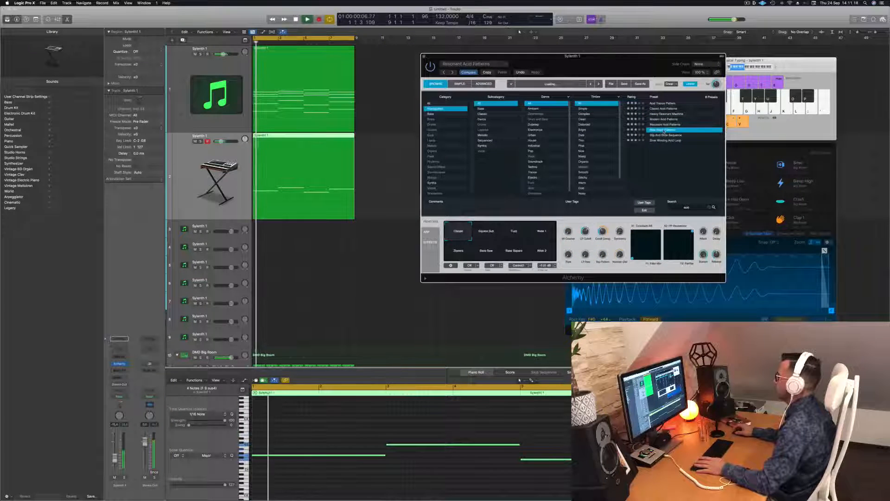
left_click(667, 134)
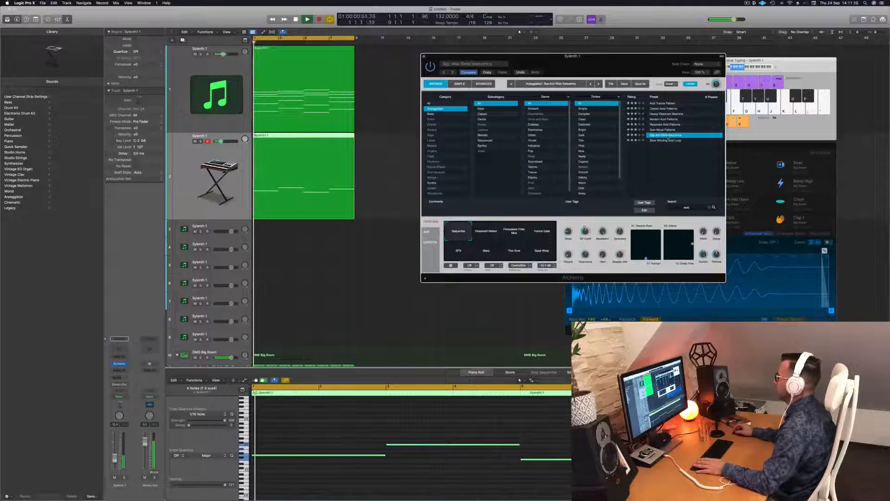
left_click(667, 140)
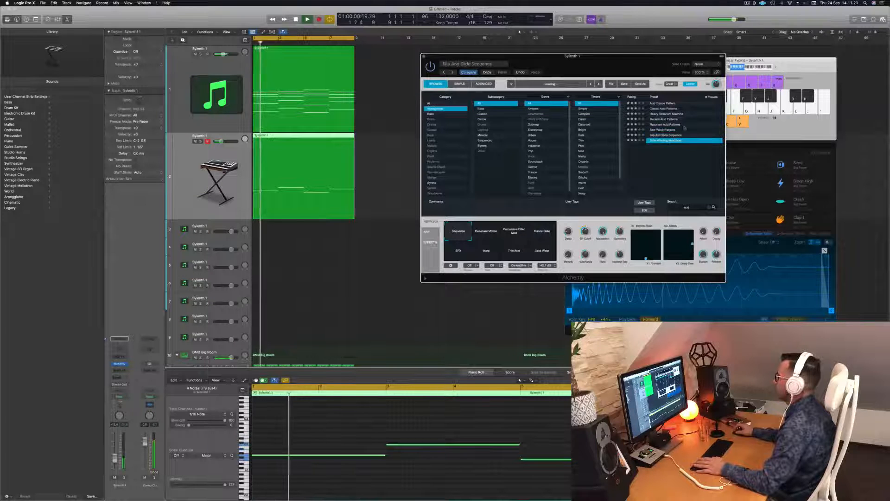
left_click(665, 103)
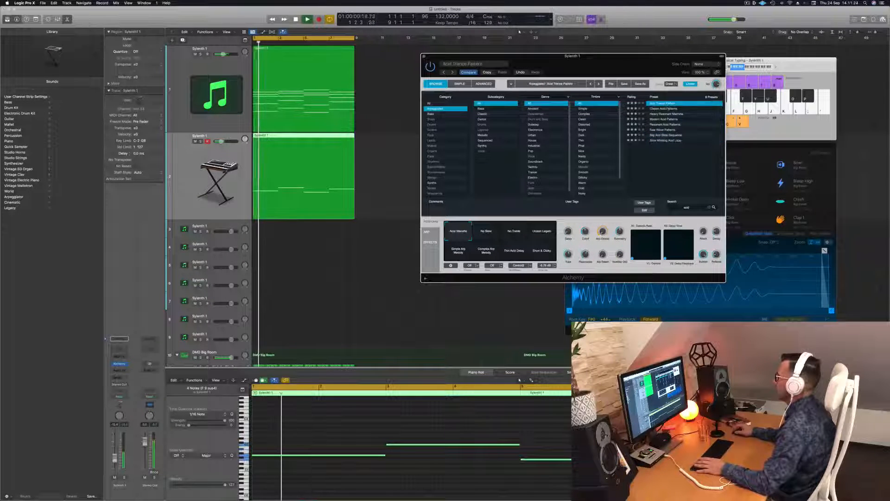
Step: Load the Classic Acid Patterns preset, audition it with the loop, and select the original chord track
left_click(664, 109)
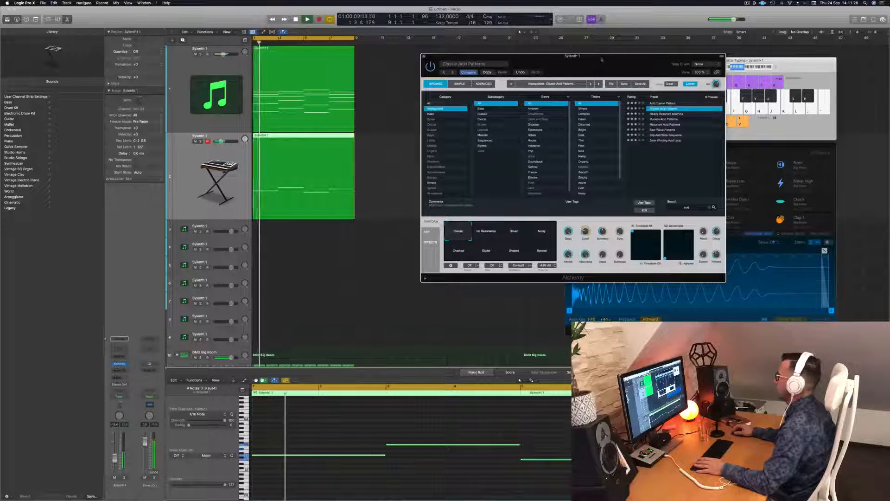
left_click_drag(601, 59, 646, 59)
key("space")
key("space")
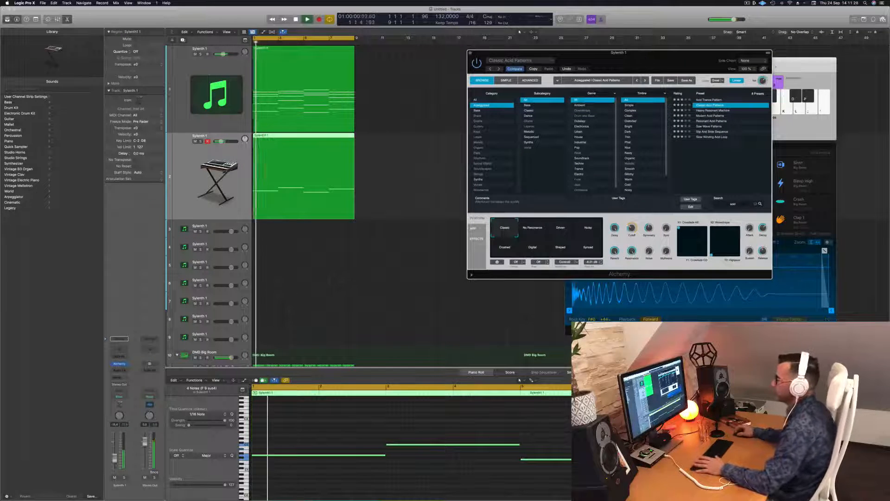
left_click(628, 226)
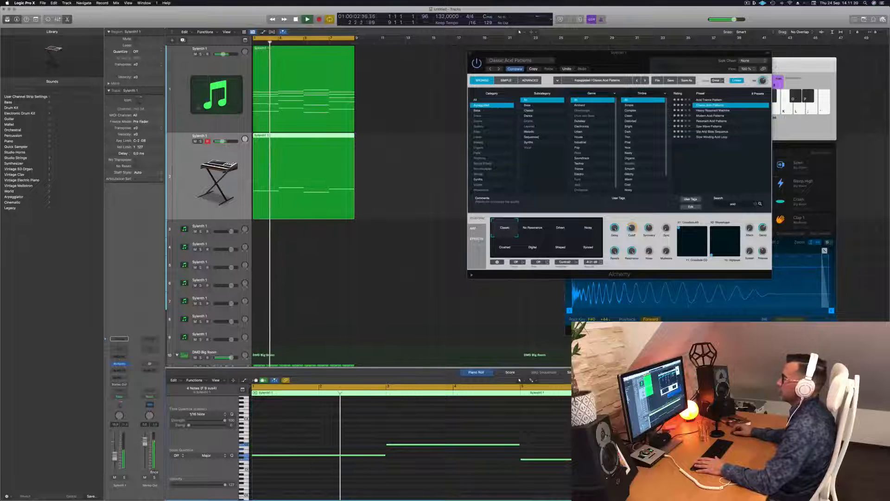
left_click(227, 65)
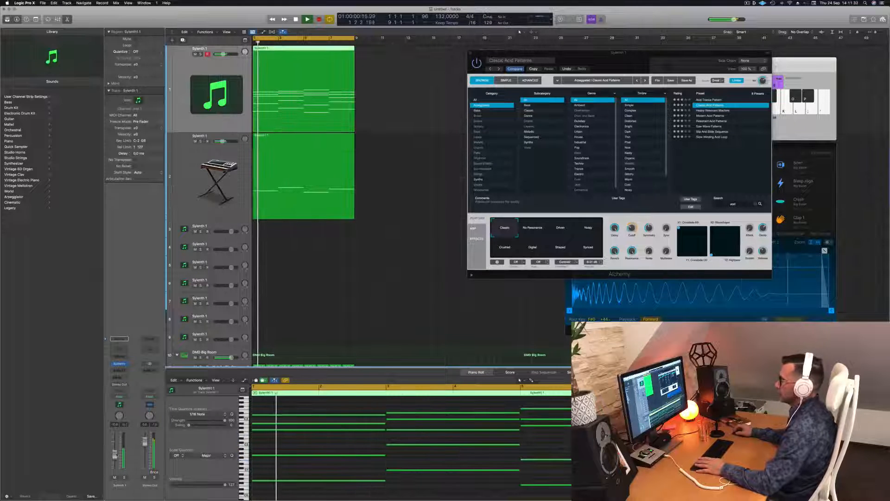
Step: Add a Channel EQ to the chord track with a 76 Hz low cut at 12 dB/Oct and a -3.0 dB dip at 107 Hz
left_click(116, 351)
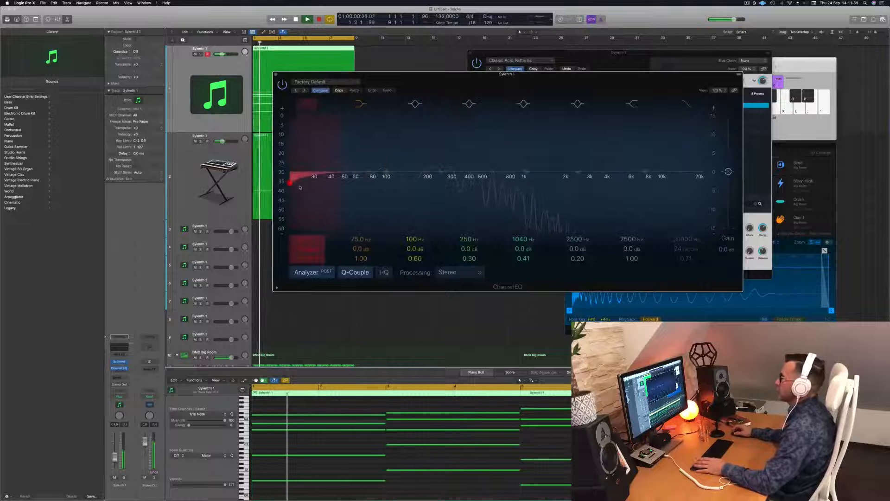
left_click_drag(298, 189, 390, 183)
key("space")
key("space")
left_click_drag(306, 237, 305, 226)
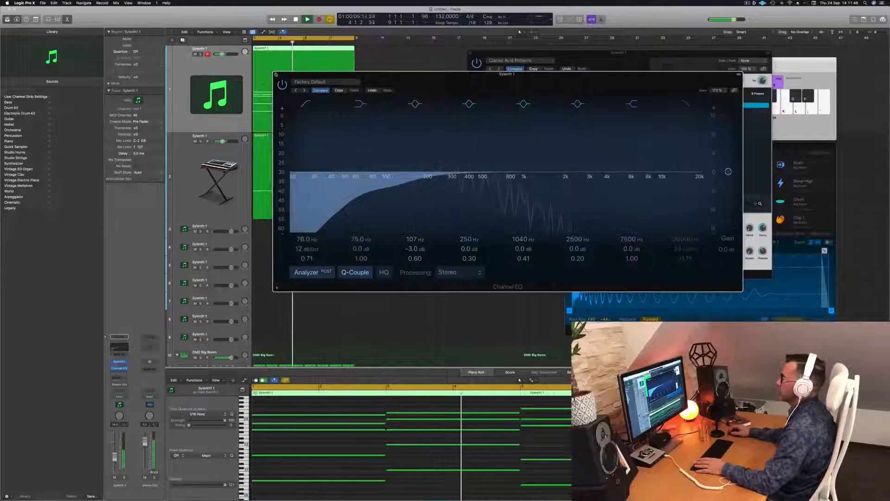
left_click(276, 74)
Step: Select the Alchemy track, move the Alchemy window clear of the drum designer and restart the loop from the beginning
key("Return")
key("Down")
key("Return")
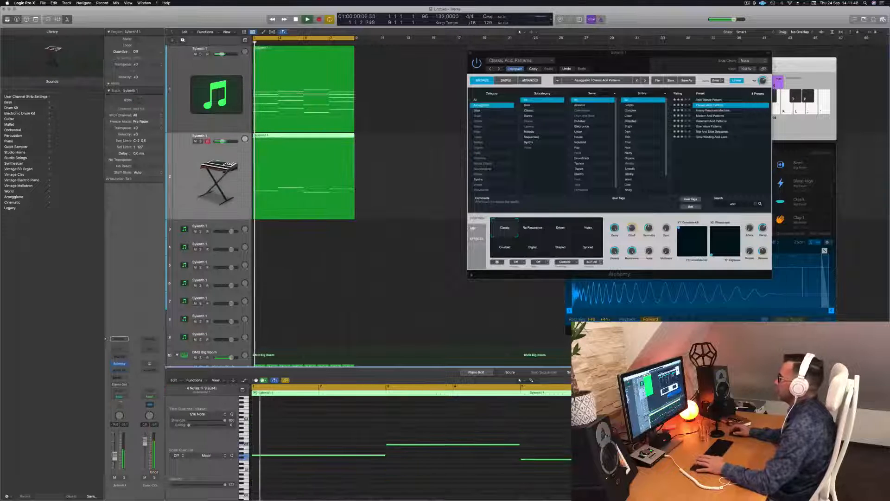
key("Return")
left_click_drag(625, 53, 578, 63)
key("Return")
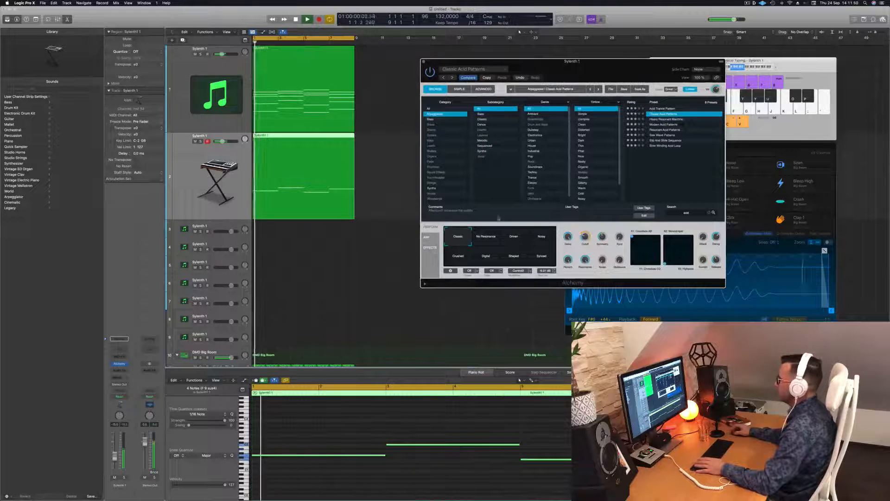
Step: Audition the performance variations of Classic Acid Patterns against the loop and settle on No Resonance
left_click(490, 240)
key("Return")
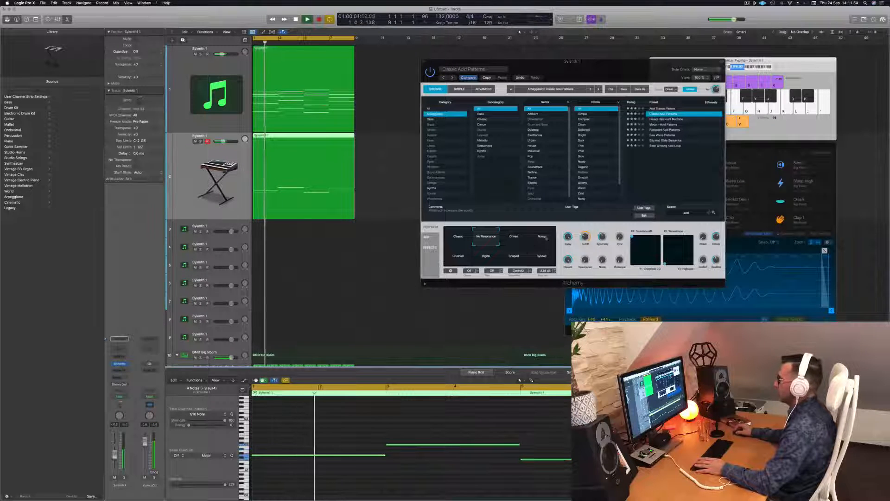
left_click(515, 240)
left_click(538, 240)
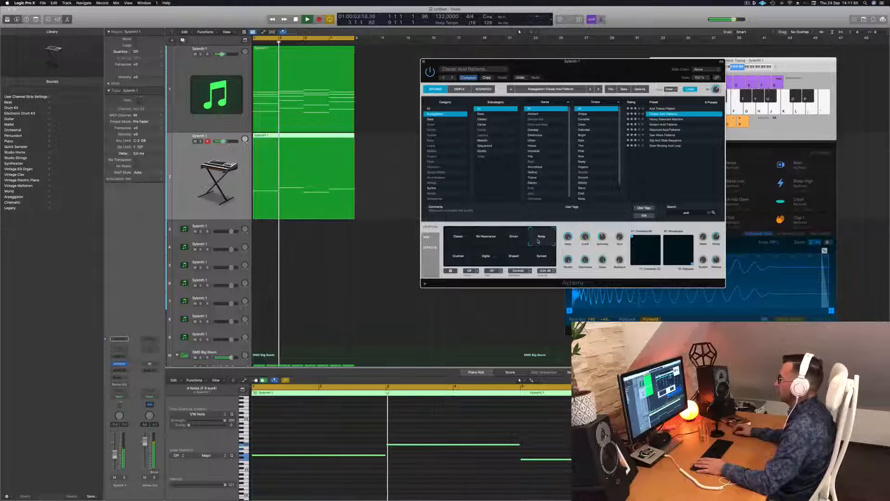
left_click(454, 258)
left_click(483, 256)
left_click(511, 255)
left_click(536, 254)
left_click(514, 236)
left_click(486, 237)
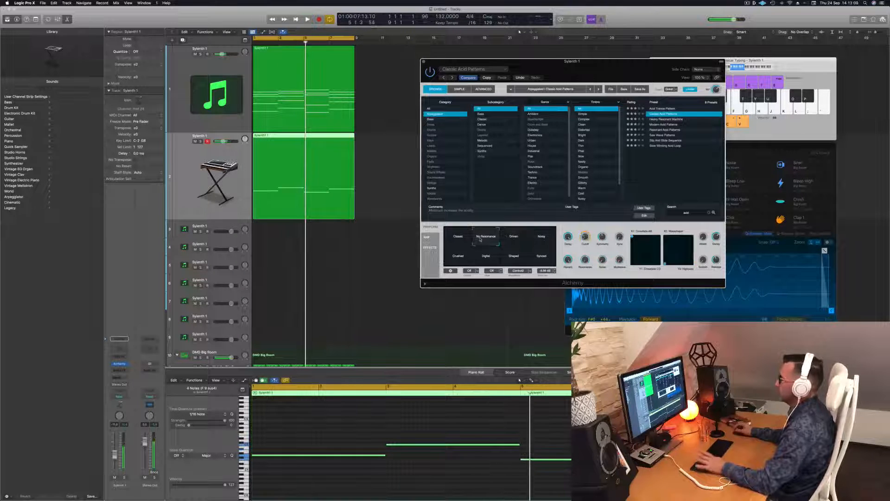
key("space")
key("space")
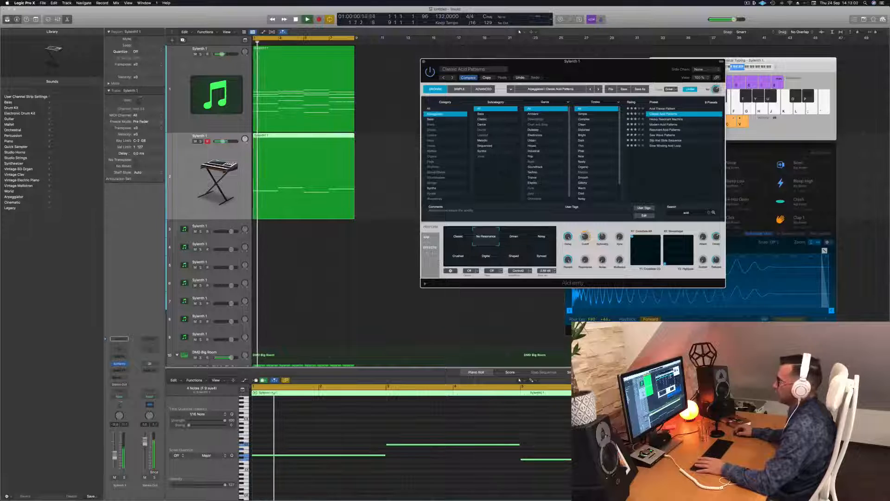
Step: Lower the Alchemy track's volume slightly while listening and add a Channel EQ to the track
left_click_drag(114, 454, 115, 456)
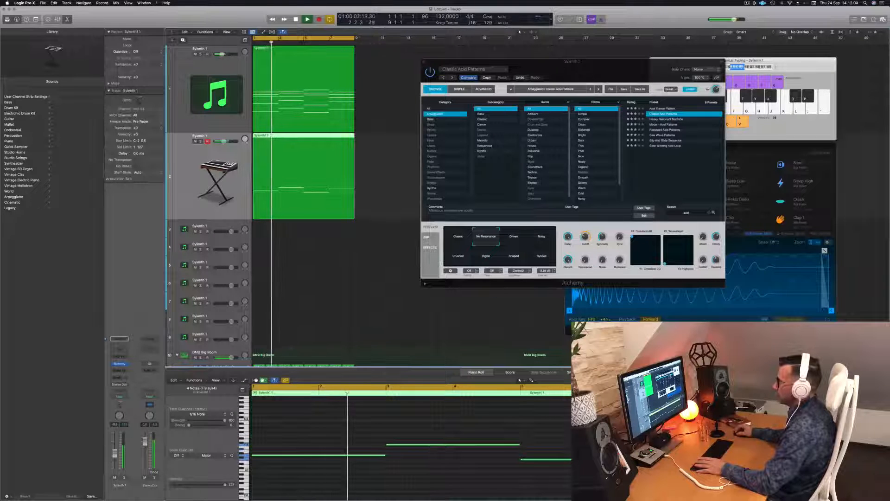
key("space")
key("space")
left_click(119, 348)
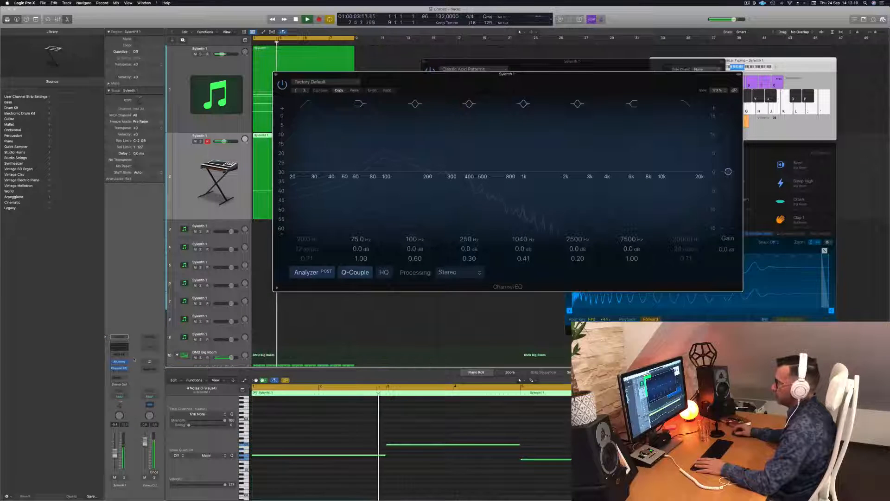
Step: Add a stereo Compressor to the Alchemy track and set its side chain to Kick 1 - Big Room (Inst 9)
left_click(119, 372)
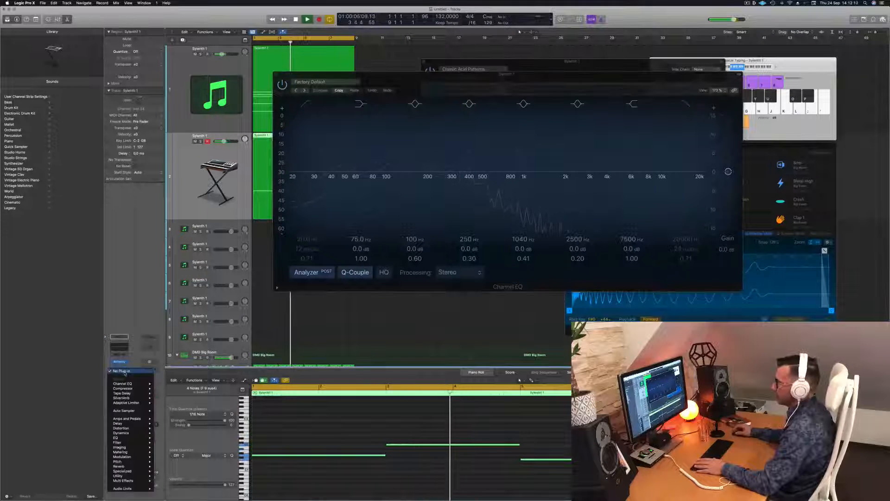
mouse_move(132, 388)
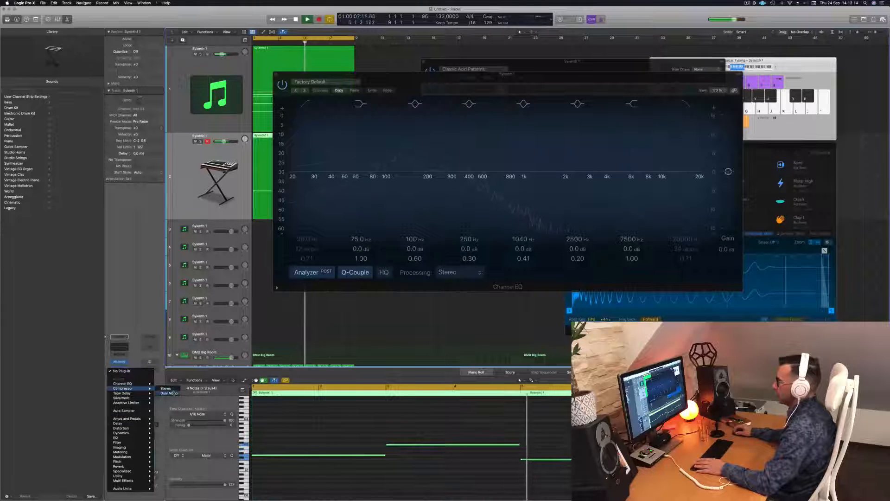
left_click(173, 388)
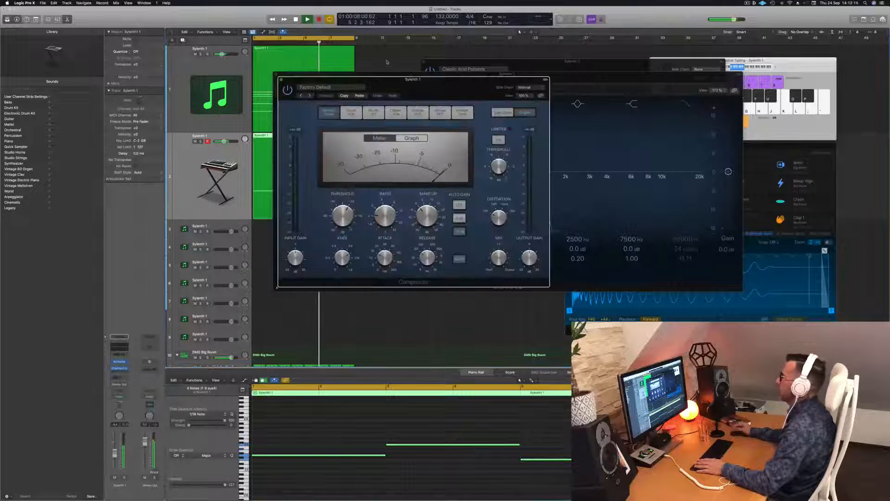
left_click(536, 88)
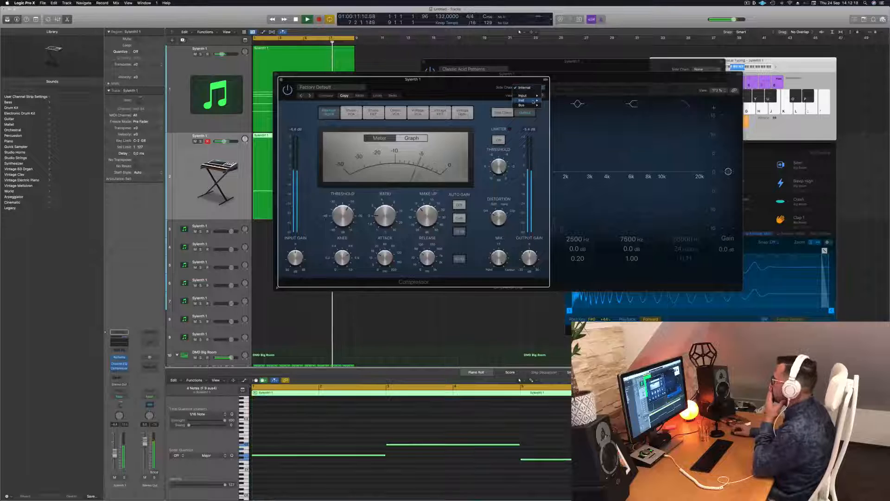
mouse_move(522, 101)
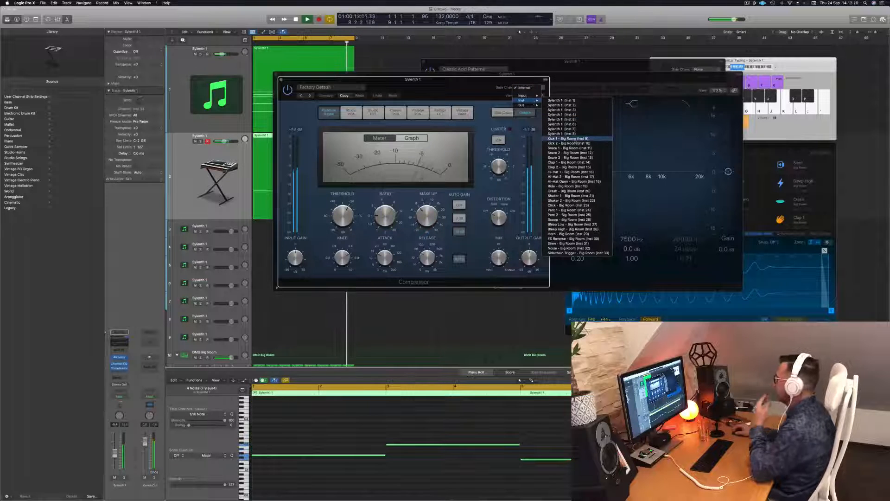
left_click(568, 138)
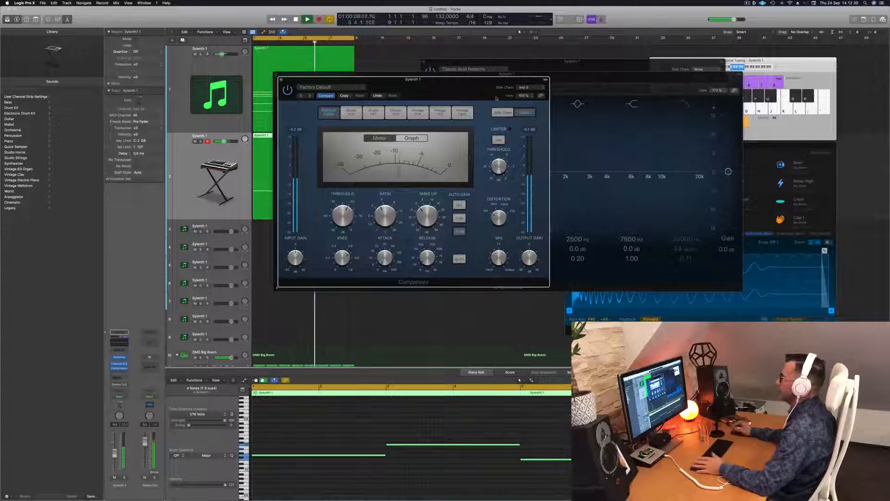
Step: Adjust the compressor's threshold slightly, and close the Compressor and Channel EQ windows
left_click_drag(353, 215, 353, 216)
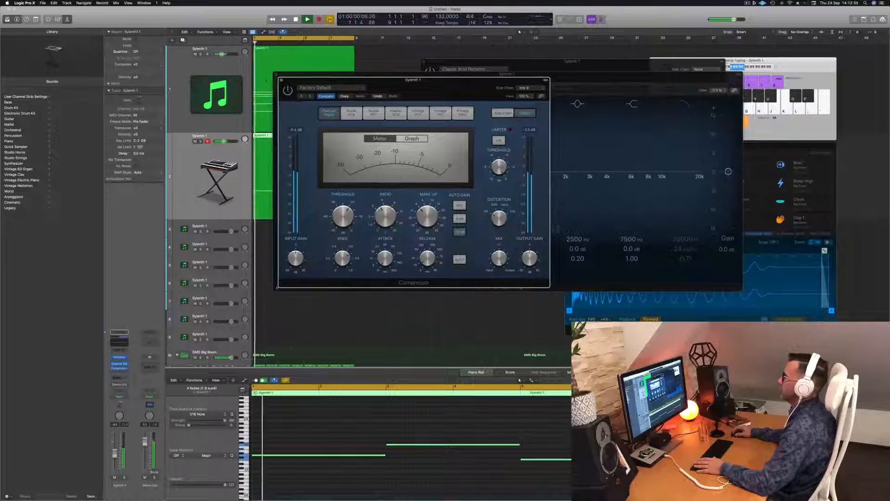
left_click(282, 80)
left_click_drag(285, 72, 309, 81)
left_click(300, 83)
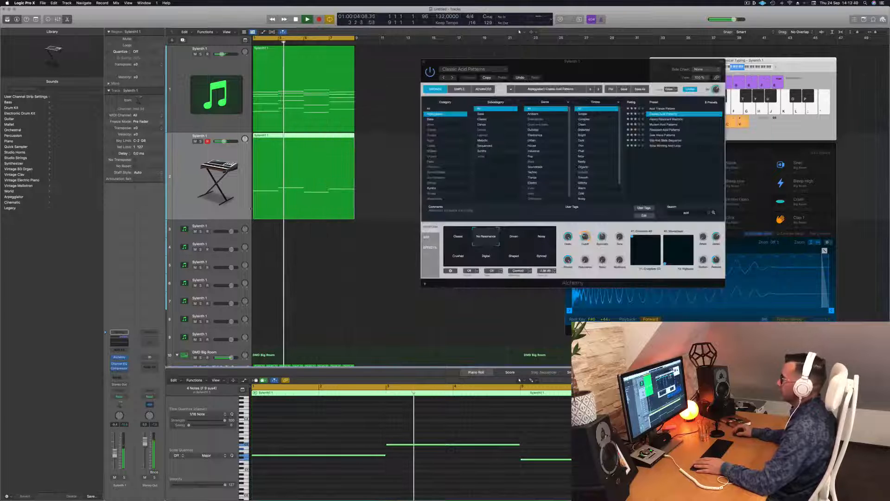
Step: Raise Alchemy's Cutoff a little while the loop plays and close the Alchemy window
key("Return")
mouse_move(586, 238)
left_mouse_down()
mouse_move(588, 221)
mouse_move(589, 230)
left_mouse_up()
left_click_drag(547, 62, 525, 59)
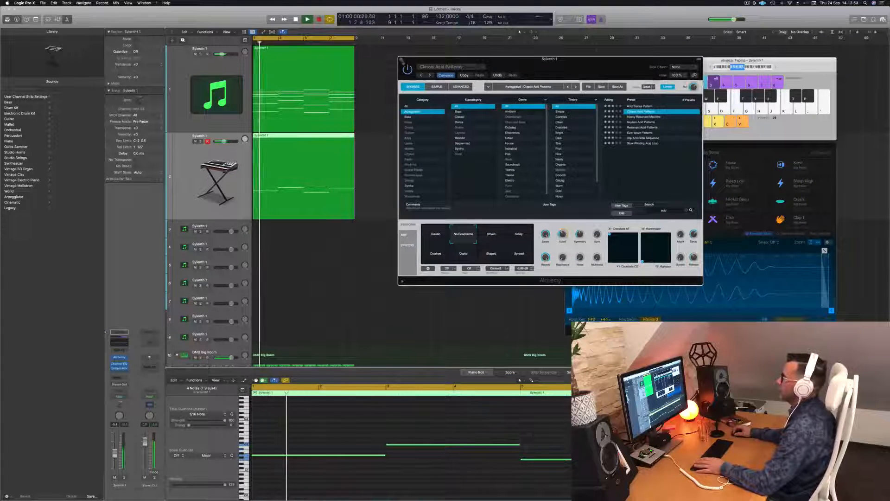
key("super+w")
Step: Copy the chord region from the first track to the start of the third Sylenth1 track and stop playback
scroll(405, 198, "down", 4)
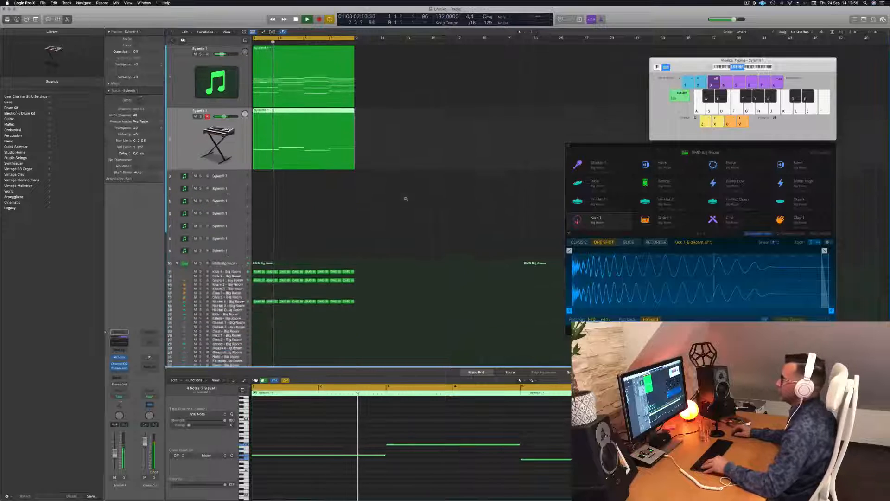
left_click(452, 102)
left_click(280, 54)
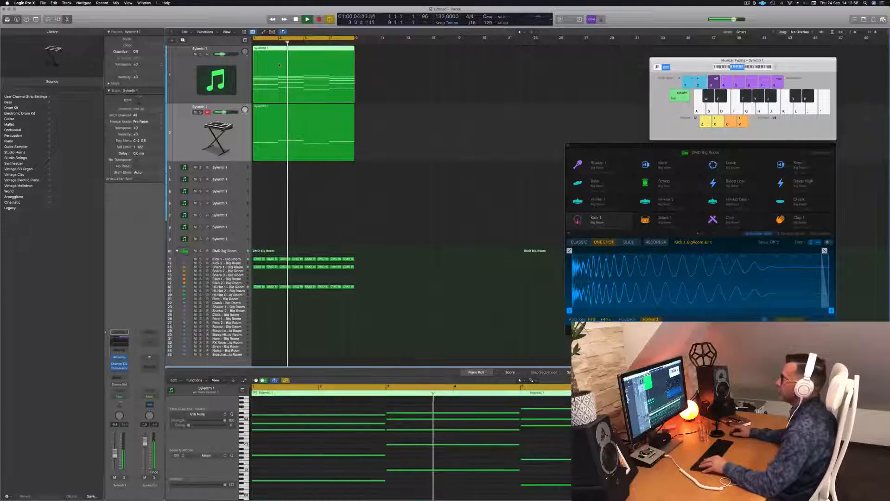
left_click_drag(280, 54, 285, 166)
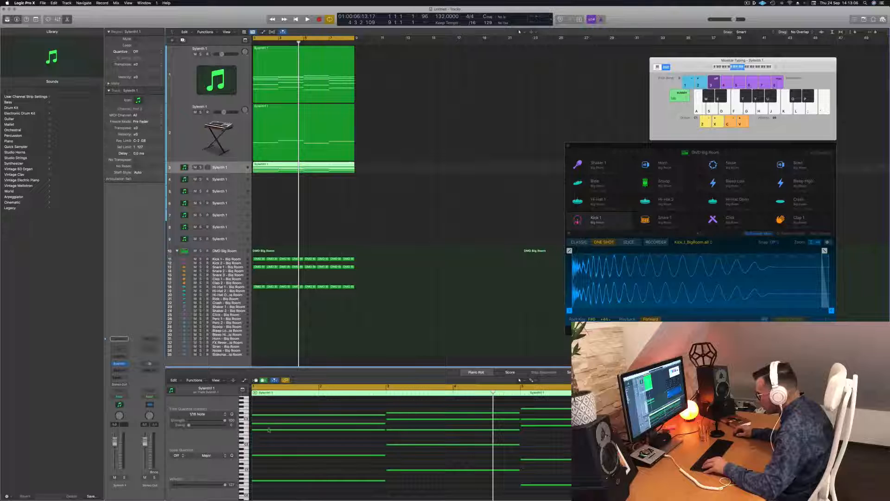
key("space")
Step: Select all notes in the copied region and shorten them into very short chord stabs at the start of each chord
left_click_drag(314, 403, 598, 499)
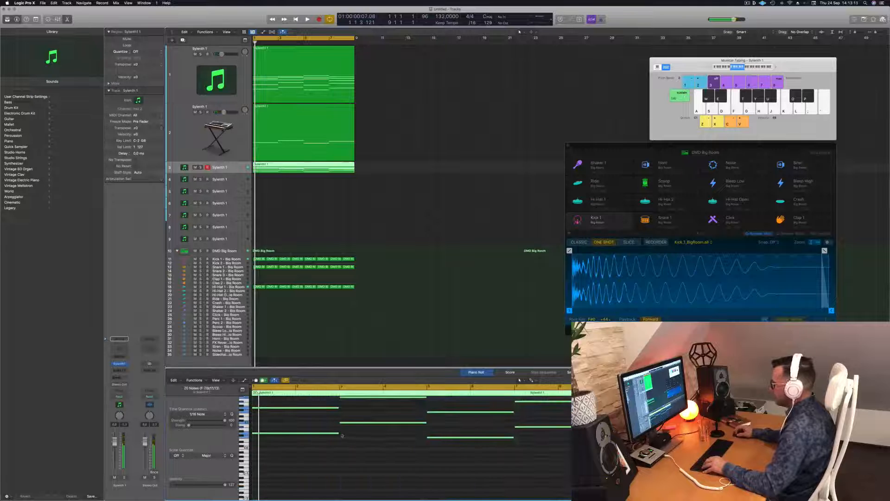
left_click_drag(339, 433, 260, 433)
key("super+Right")
scroll(292, 435, "left", 2)
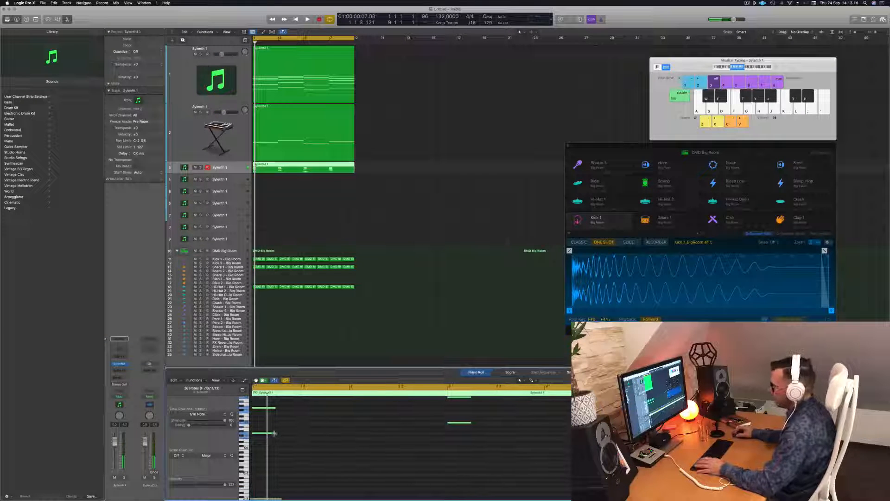
left_click_drag(276, 434, 260, 436)
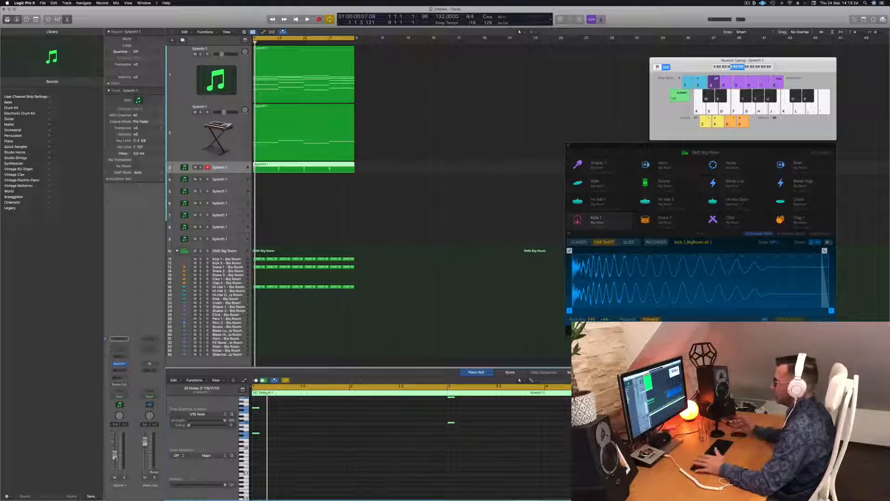
Step: Open Sylenth1 on the third track, shift its window aside and play the shortened chords
key("space")
left_click(243, 167)
left_click(120, 365)
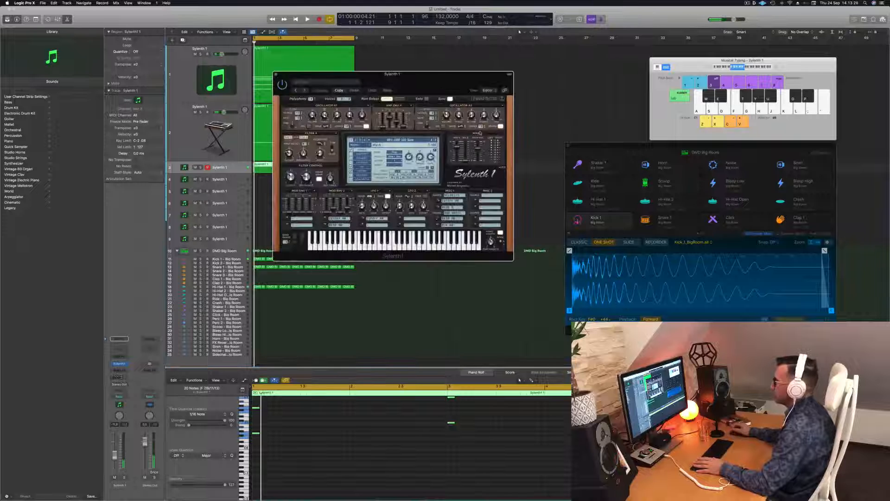
left_click_drag(423, 85, 442, 84)
key("space")
key("space")
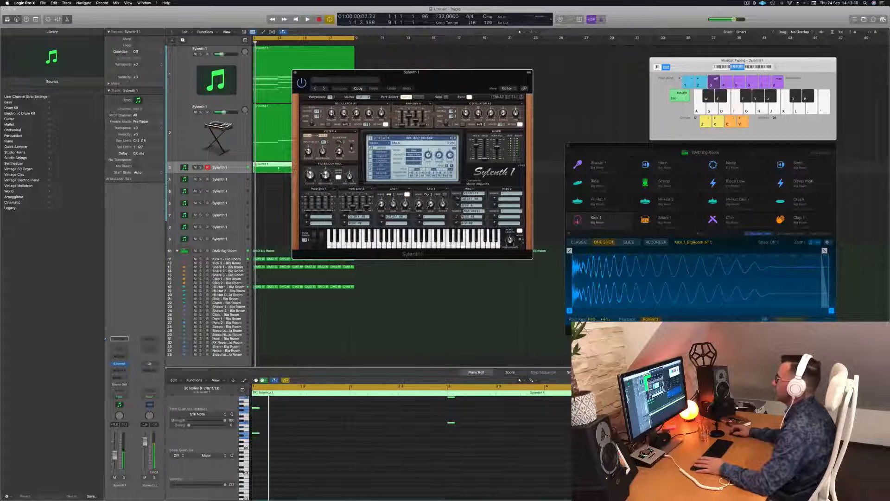
Step: Load a different factory soundbank into the third track's Sylenth1 and play the stabs with its first preset
left_click(415, 138)
left_click(375, 138)
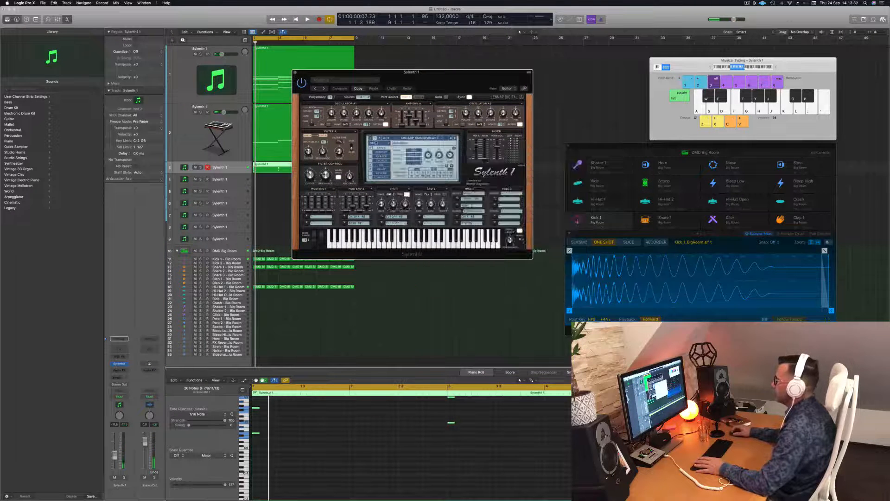
left_click(375, 144)
mouse_move(385, 153)
mouse_move(439, 153)
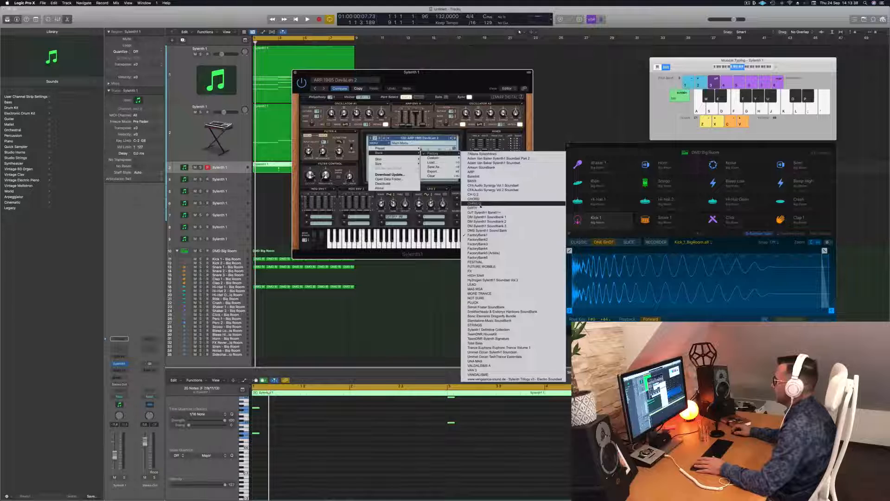
left_click(481, 203)
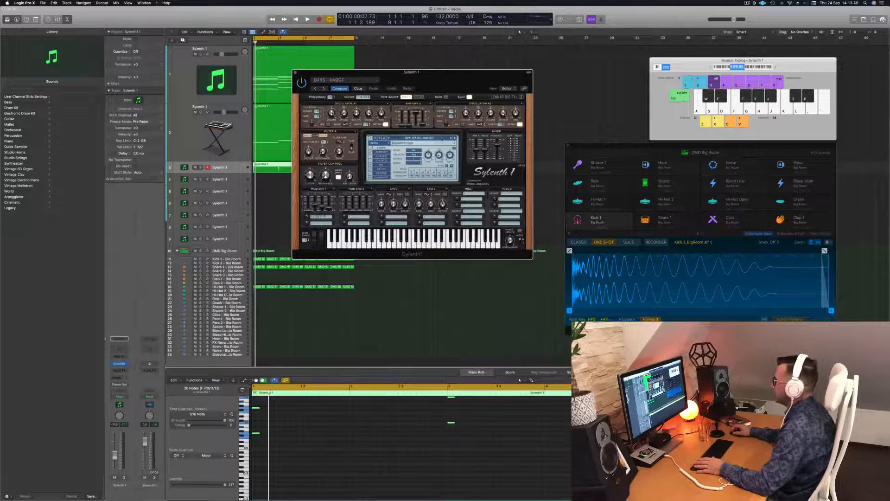
key("space")
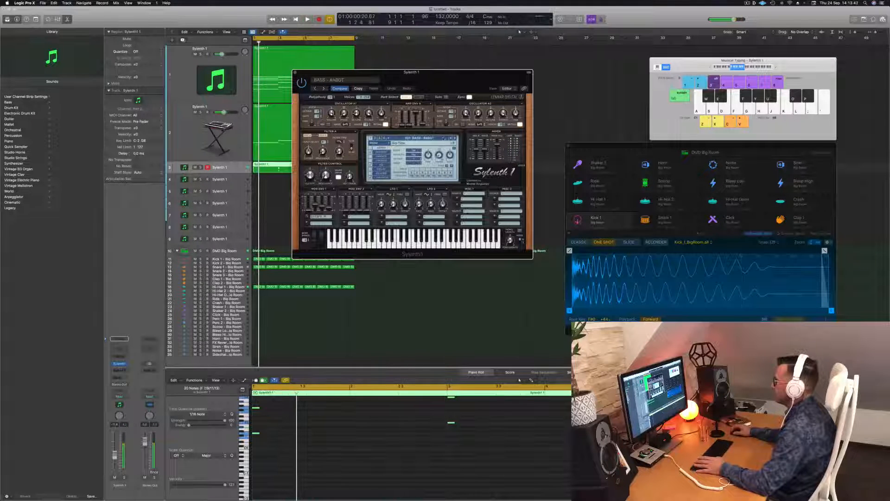
Step: Load the LEAD - Aquamento preset in Sylenth1 and audition it with the short chord stabs
left_click(443, 138)
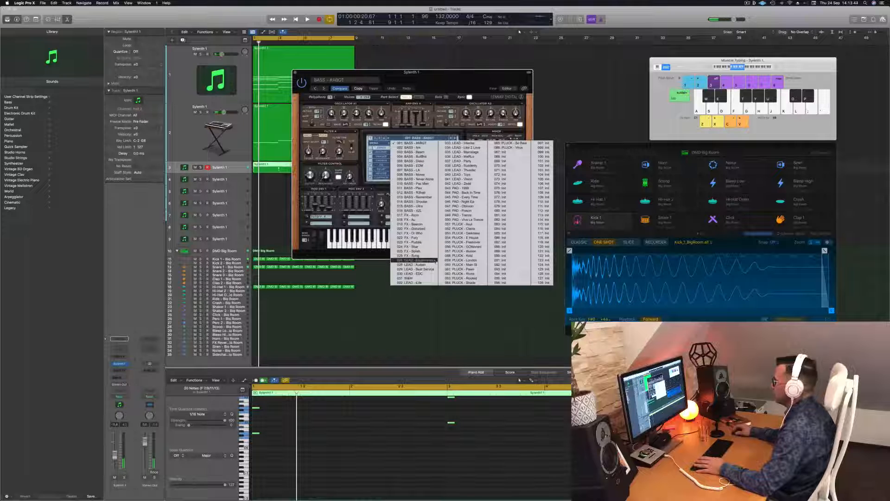
left_click(417, 260)
left_click_drag(408, 72, 436, 64)
key("space")
key("space")
key("space")
left_click(310, 433)
key("space")
key("space")
scroll(310, 433, "up", 5)
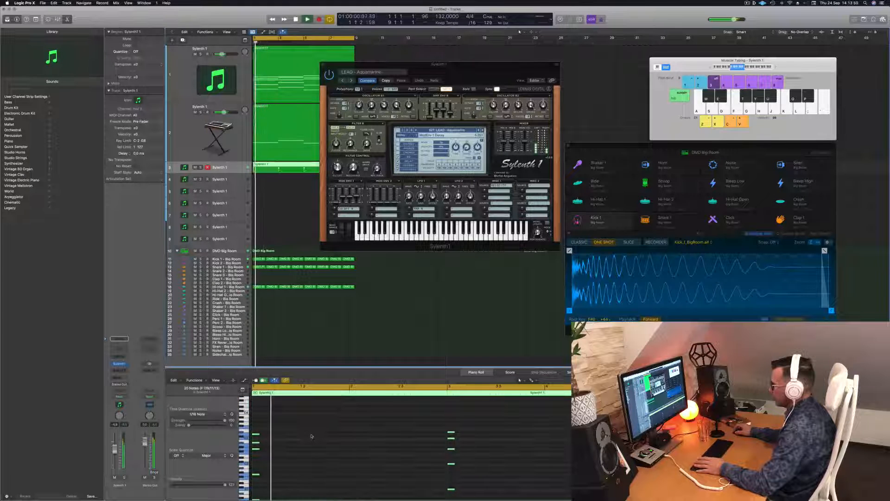
key("space")
key("space")
Step: Audition the next Sylenth1 lead preset and lower the third track's volume
left_click(482, 130)
key("space")
key("space")
left_click_drag(114, 450, 115, 455)
key("space")
key("space")
Step: Step through the following Sylenth1 presets to W&W, playing the stabs with each one
left_click(484, 130)
key("space")
left_click(483, 130)
key("space")
key("space")
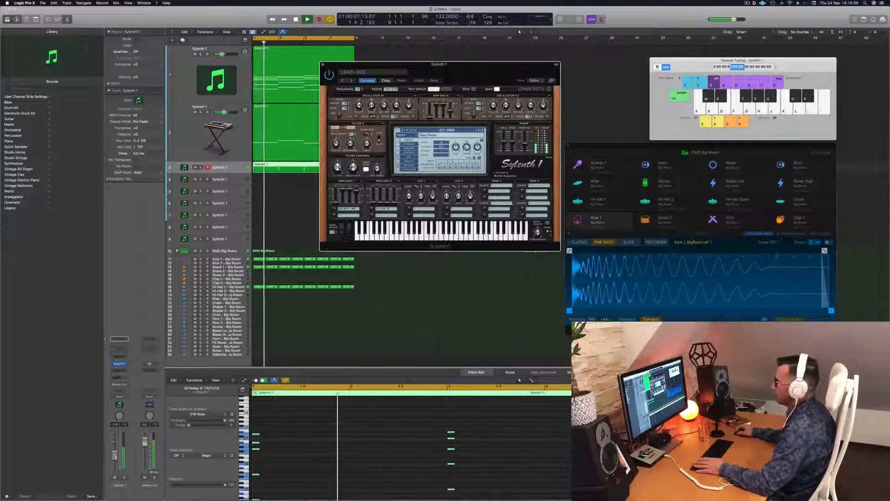
key("space")
key("space")
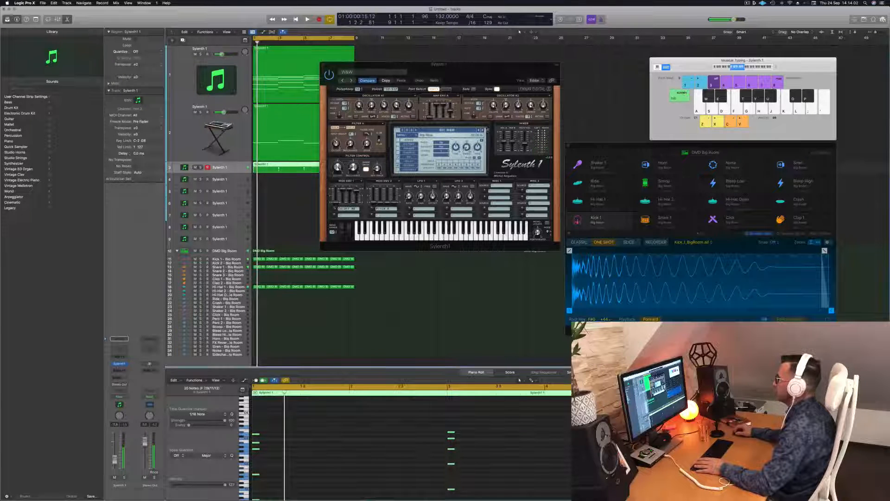
Step: Step through the lead presets following W&W in the third track's Sylenth1, playing the chord stabs with each one
left_click(483, 130)
key("space")
left_click(483, 130)
key("space")
left_click(483, 130)
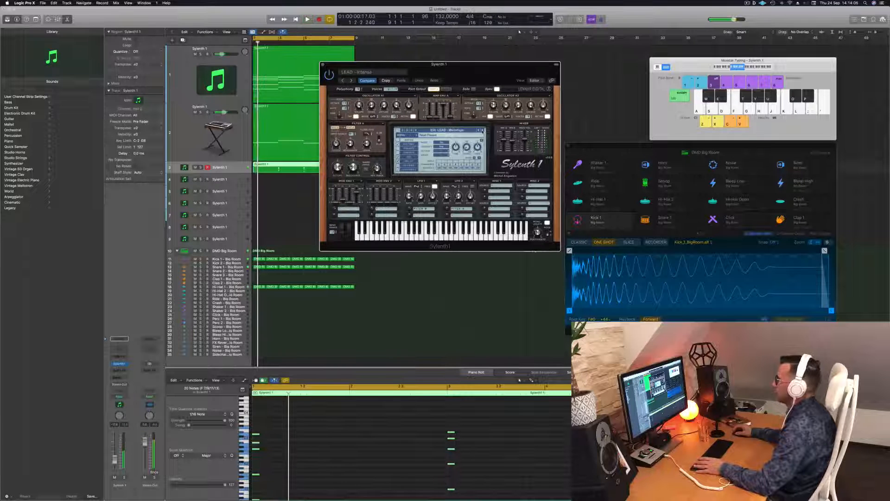
left_click(483, 130)
key("space")
left_click(482, 130)
key("space")
Step: Advance through the last lead presets to the first PAD preset, playing the stabs with each sound
left_click(482, 130)
left_click(482, 130)
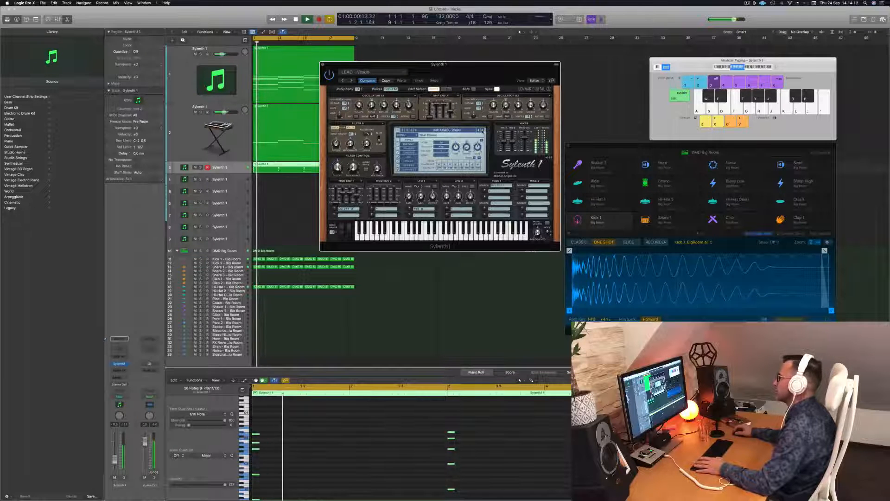
key("space")
key("space")
left_click(482, 131)
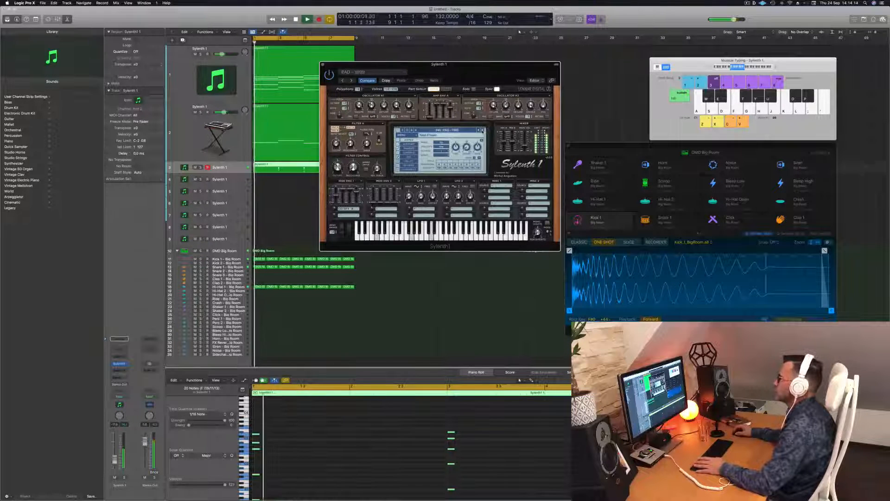
key("space")
key("space")
Step: Return to the lead preset before the PAD sound, audition it with the stabs and close the Sylenth1 window
left_click(478, 131)
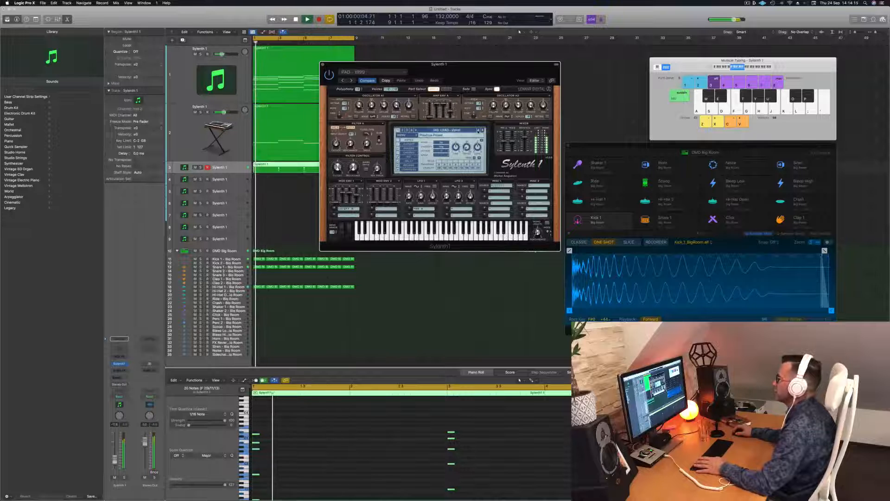
left_click_drag(466, 66, 491, 66)
key("space")
key("space")
left_click(349, 66)
key("space")
key("space")
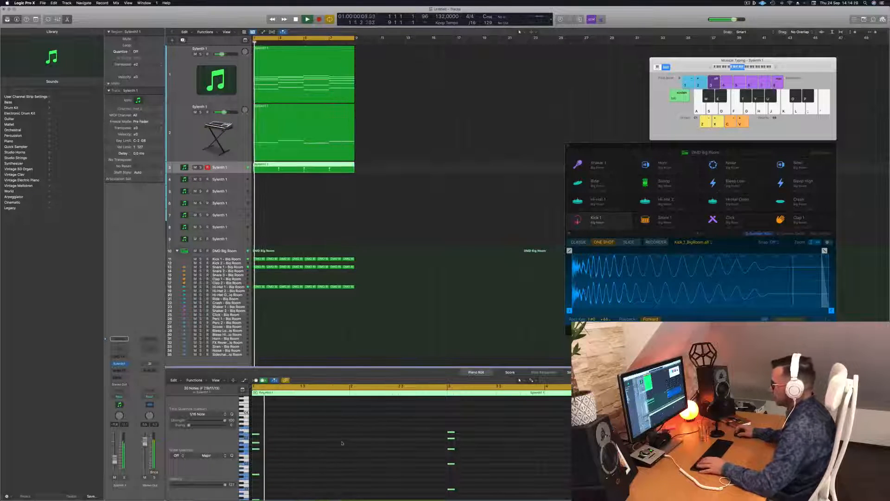
Step: Copy the third track's chord stabs twice, each set following the previous one, and nudge the third set one sixteenth later
left_click_drag(258, 436, 275, 436)
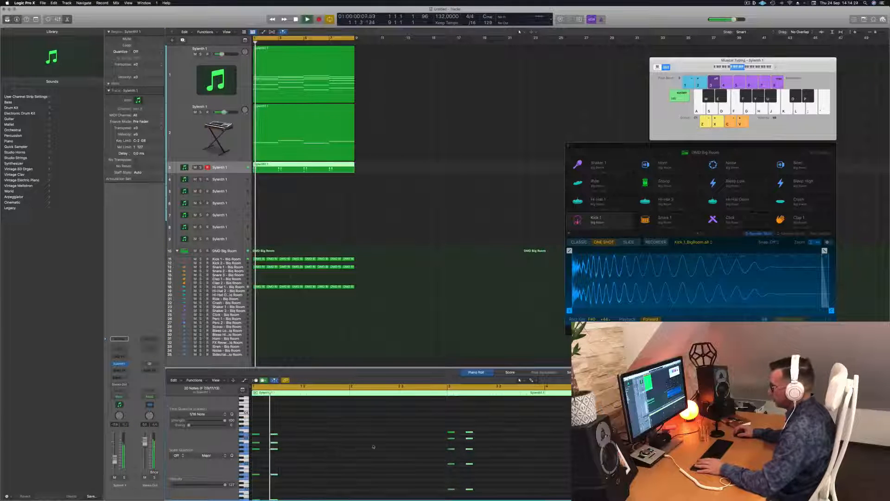
left_click_drag(276, 436, 287, 436)
key("space")
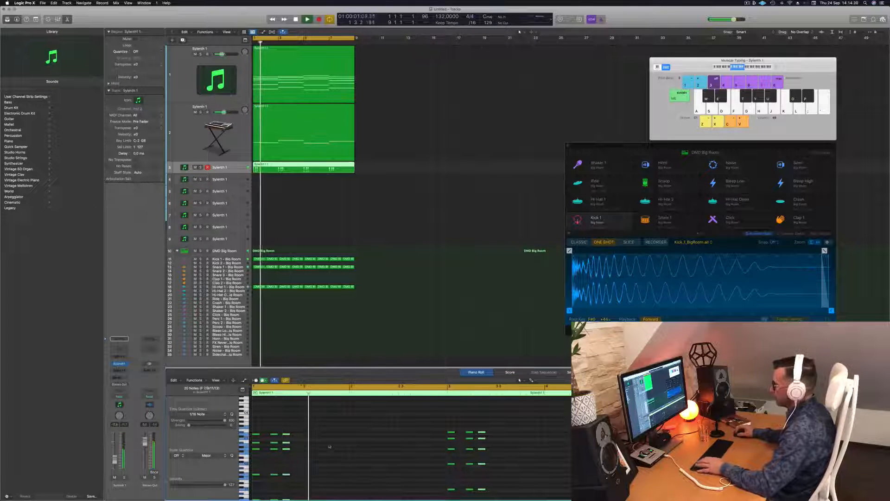
key("alt+Right")
key("space")
key("space")
key("space")
key("space")
Step: Copy the third set of chord stabs to make a fourth, nudge it one sixteenth later and listen to the rhythm
left_click_drag(295, 436, 305, 436)
key("space")
key("space")
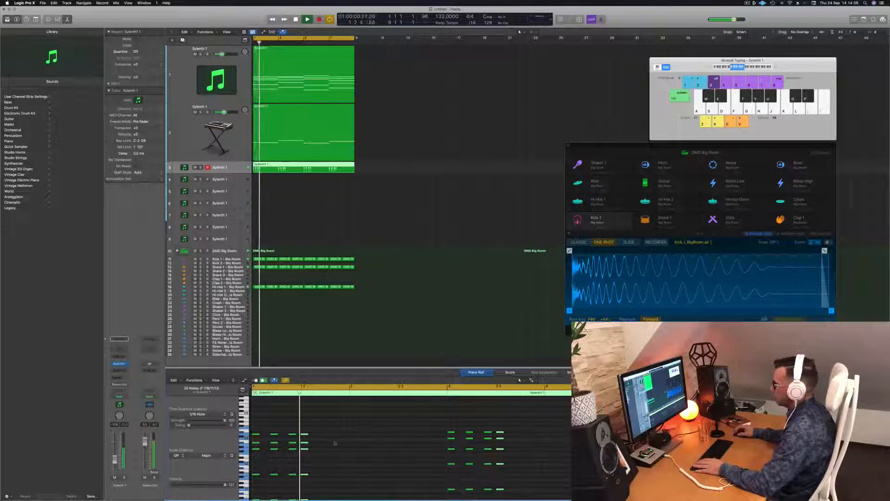
key("space")
key("space")
key("space")
key("space")
key("alt+Right")
key("space")
key("space")
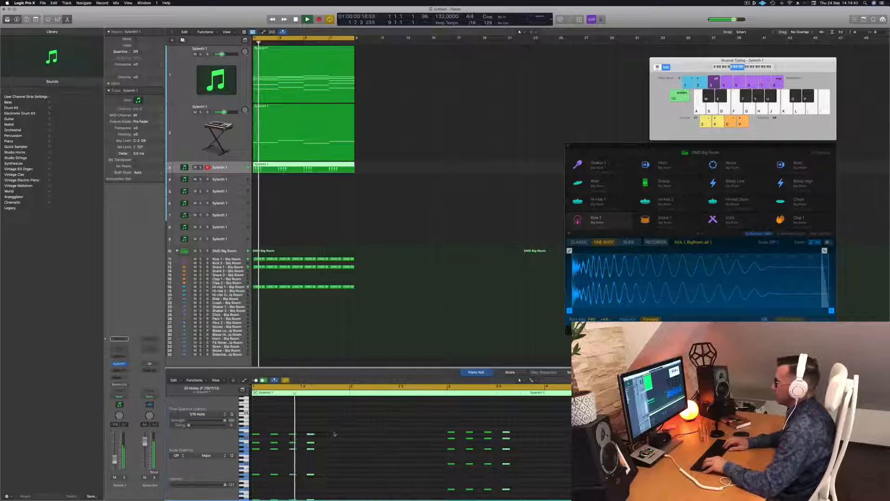
Step: Try the fourth set of chord stabs one sixteenth earlier and play the loop from the start
key("space")
key("space")
key("alt+Left")
key("space")
key("space")
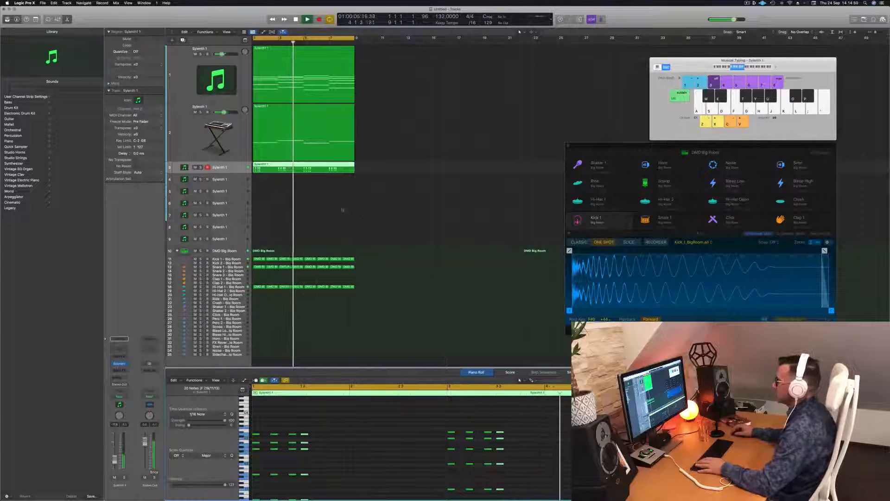
scroll(338, 207, "down", 2)
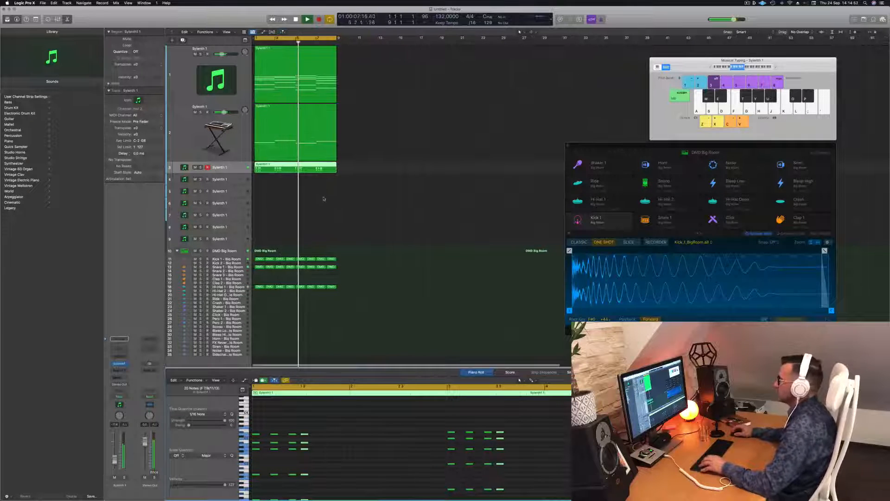
key("space")
key("space")
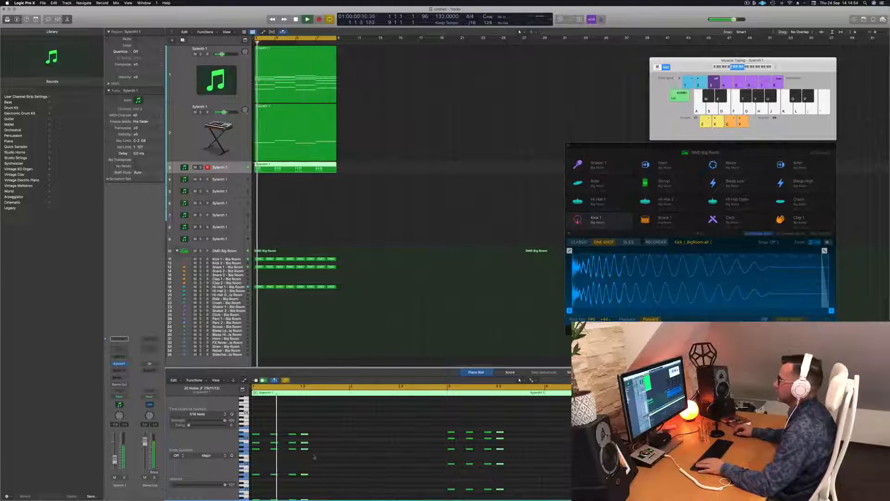
key("space")
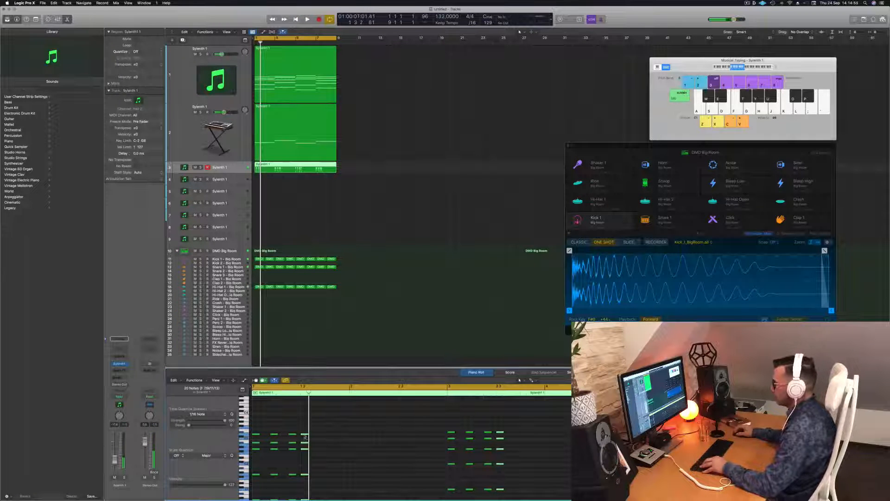
Step: Try the fourth set of chord stabs at several later positions, then undo the last moves
left_click_drag(305, 436, 304, 434)
key("alt+Down")
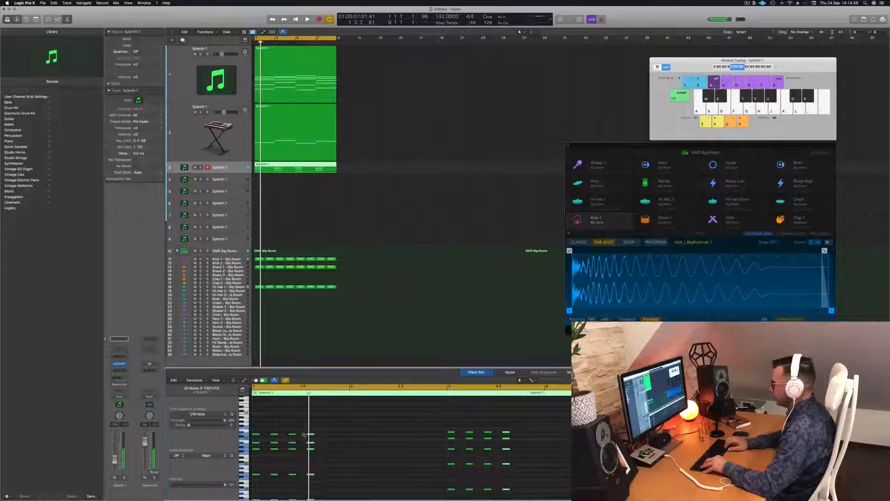
key("space")
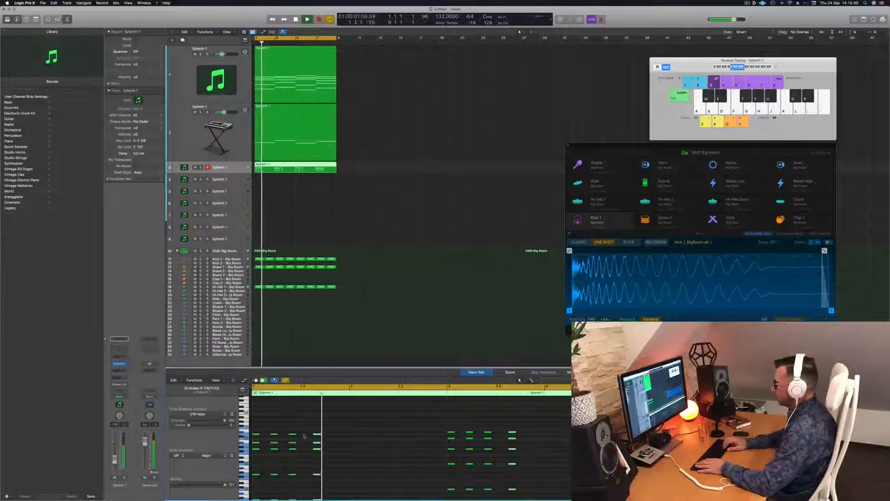
key("alt+Right")
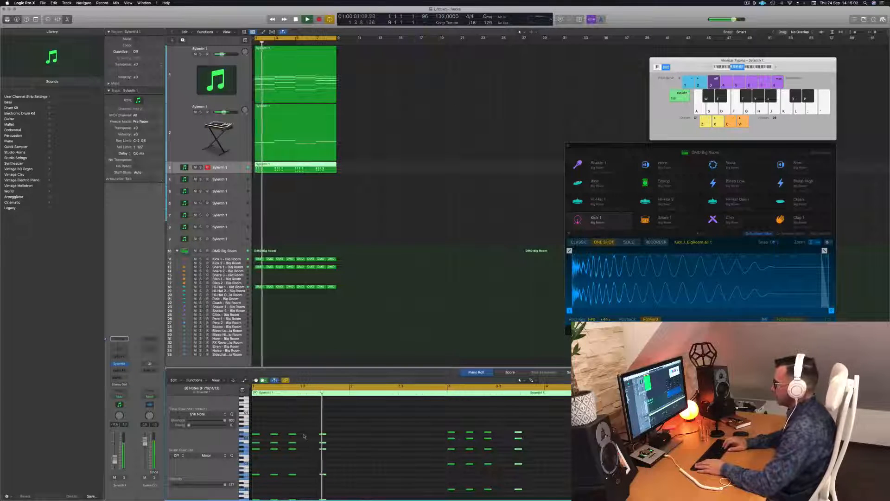
key("space")
key("space")
key("Left")
key("z")
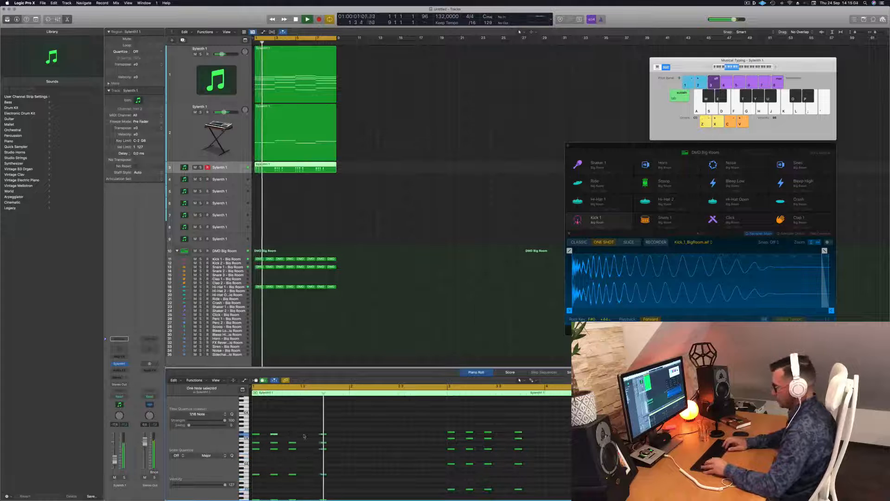
key("super+z")
key("super+z")
key("super+z")
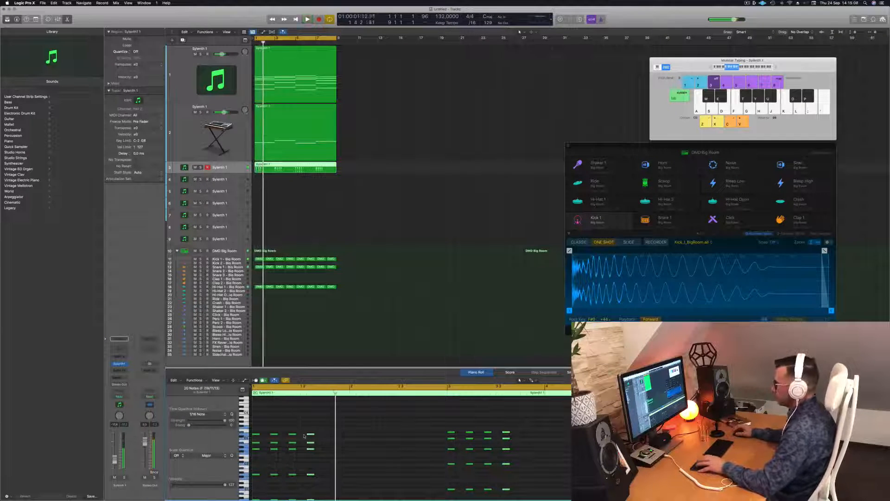
Step: Compare the fourth set of stabs one sixteenth earlier during playback, then nudge it back one sixteenth later
key("space")
key("space")
key("alt+Left")
key("space")
key("space")
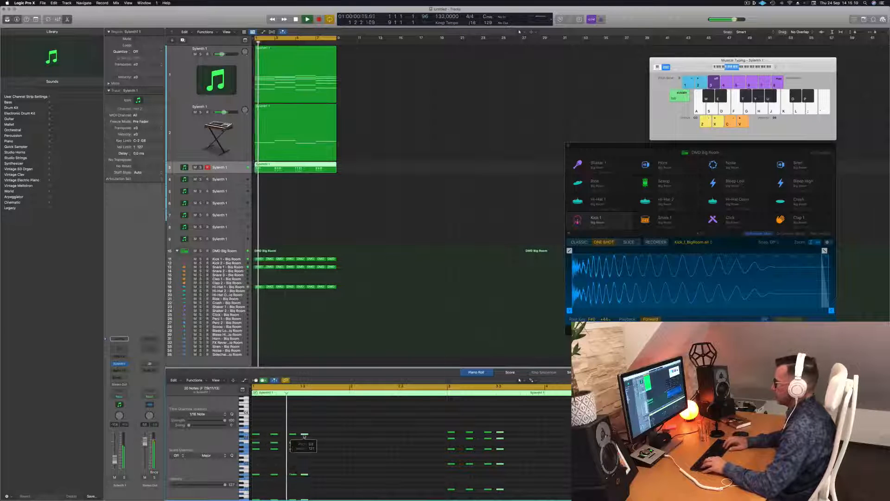
key("alt+Right")
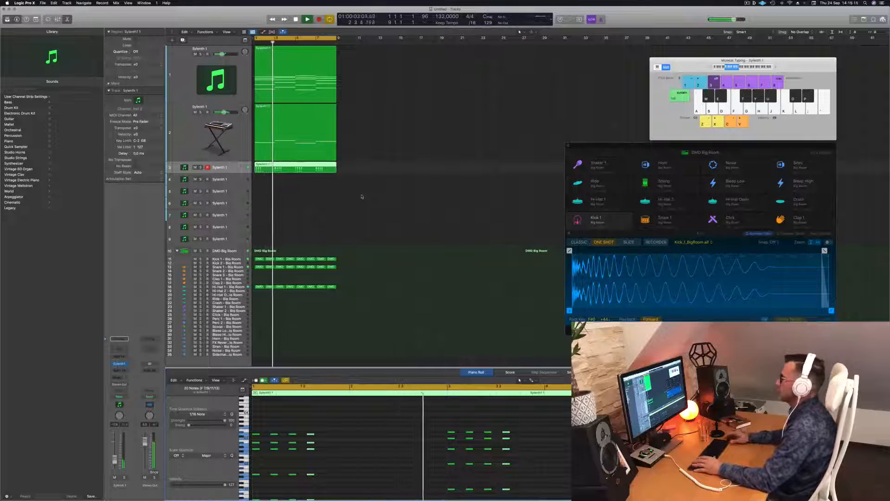
Step: Inspect the second track's notes and the third track's stabs while the loop plays
left_click(236, 168)
left_click(234, 147)
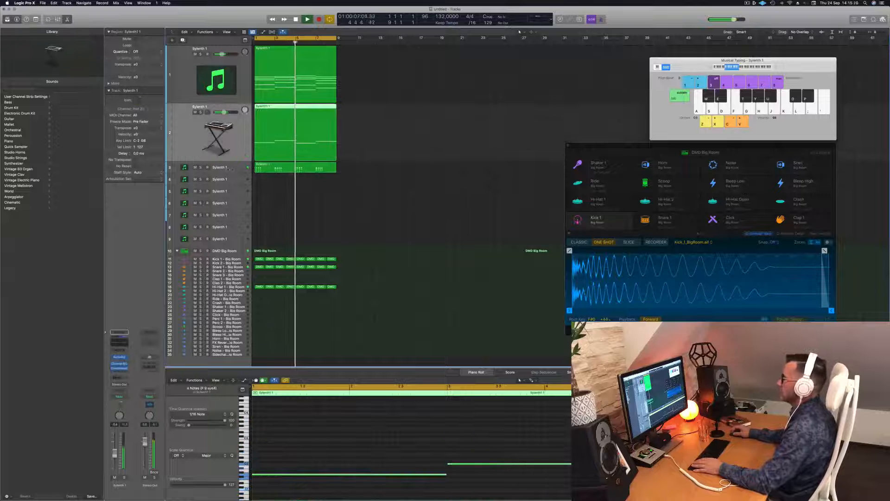
left_click(232, 169)
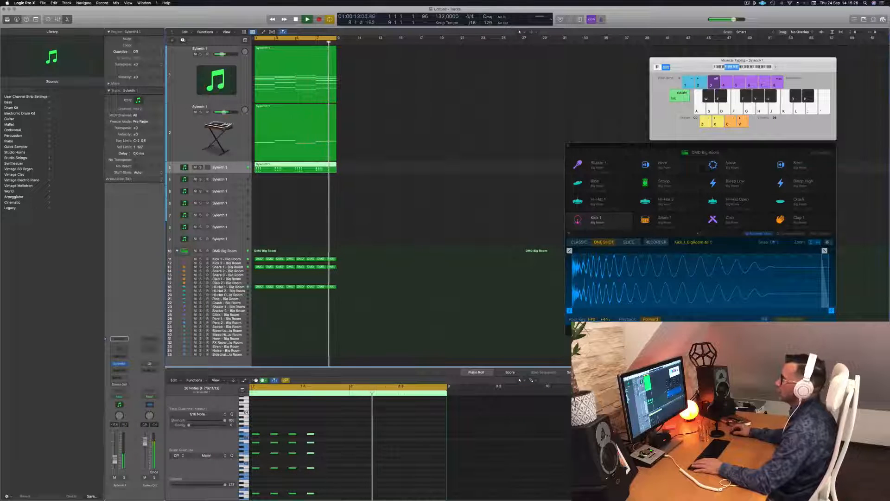
Step: Copy the first track's chord region to the start of the fourth track and enlarge that track's height
left_click(297, 75)
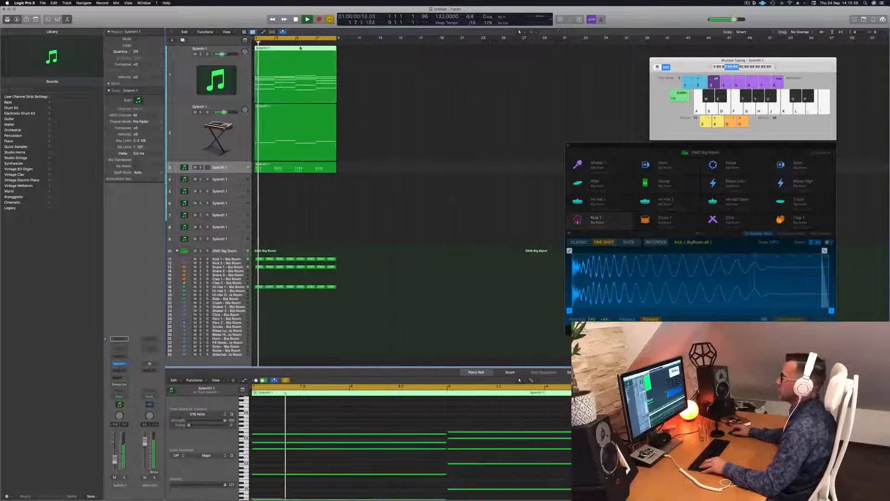
left_click_drag(292, 79, 267, 185)
left_click(234, 180)
key("space")
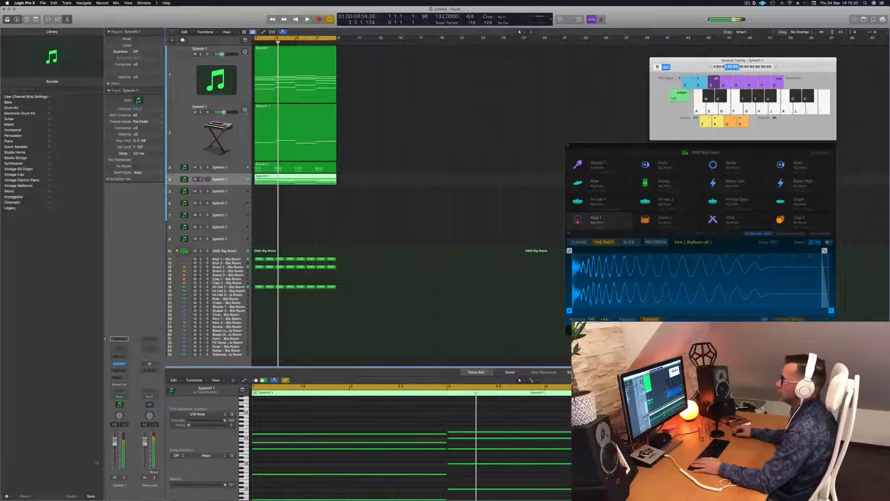
scroll(346, 416, "down", 5)
scroll(338, 443, "up", 5)
scroll(337, 443, "down", 3)
scroll(337, 444, "down", 3)
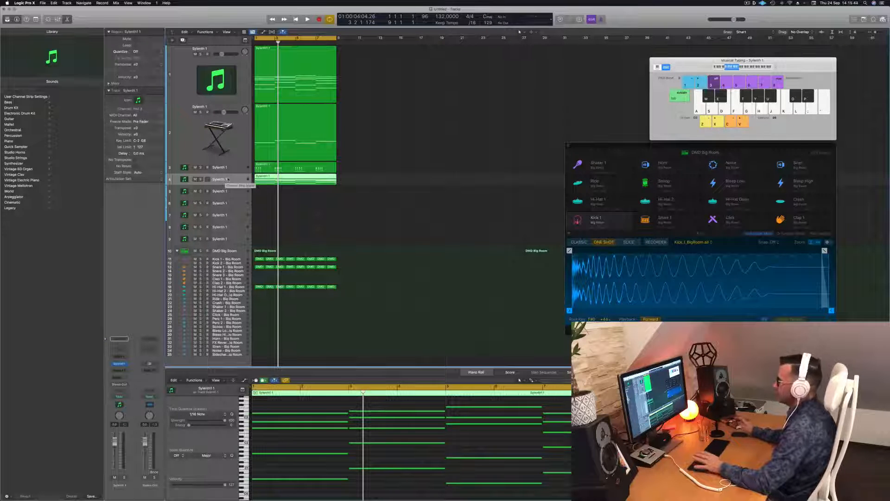
left_click_drag(240, 184, 240, 200)
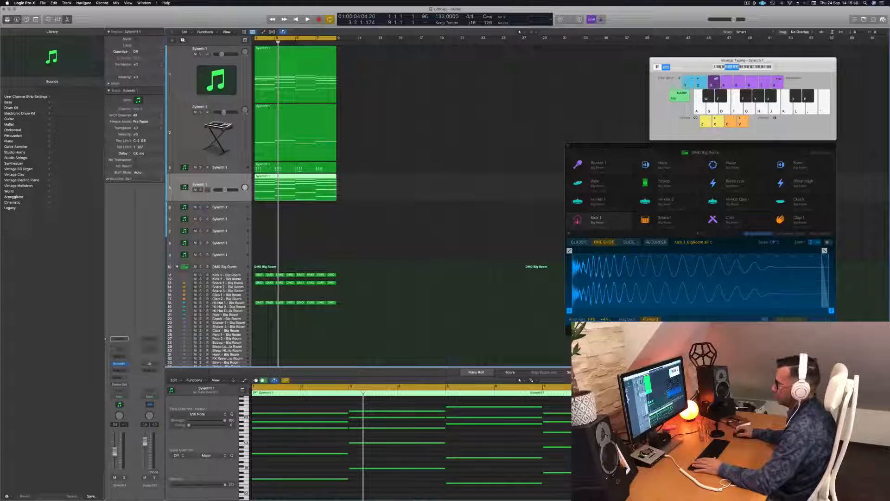
Step: Replace the fourth track's Sylenth1 with Alchemy, load the 1970s Analog Arp preset and set its window aside
left_click(125, 364)
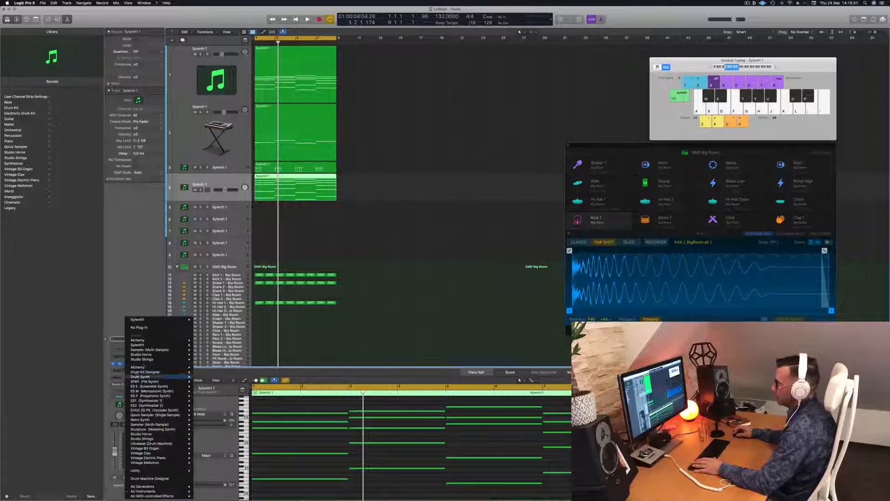
left_click(205, 368)
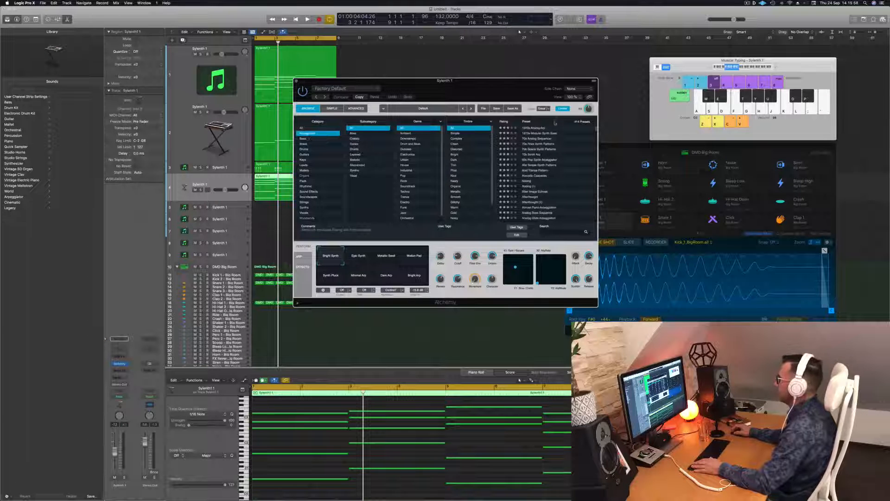
left_click_drag(518, 81, 591, 85)
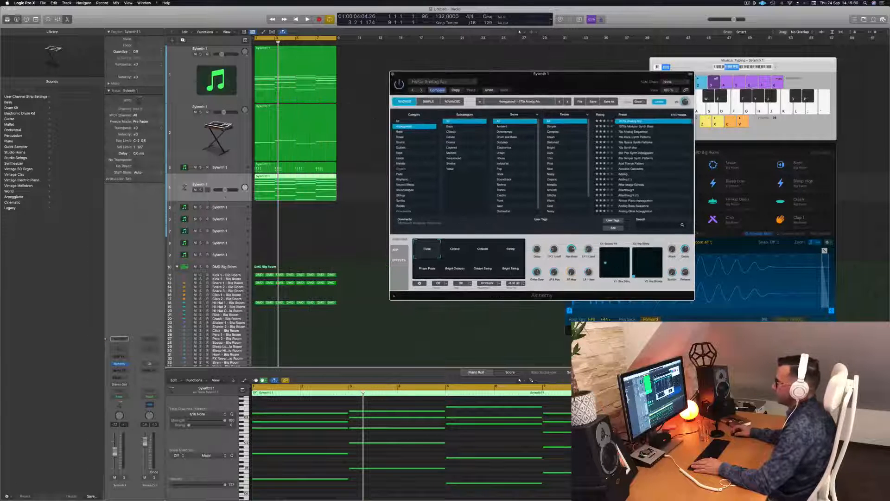
left_click(352, 448)
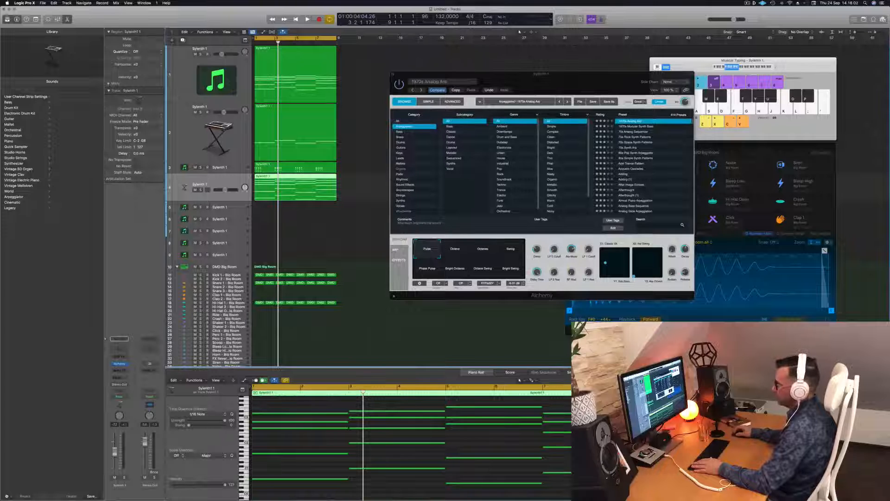
Step: Audition the 1970s Analog Arp with the full loop, keeping the Alchemy window clear of the regions
key("space")
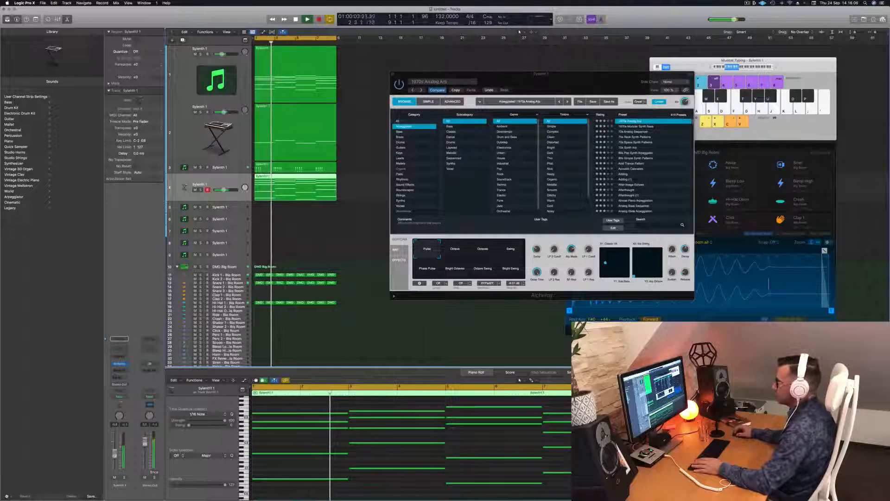
left_click_drag(595, 76, 630, 62)
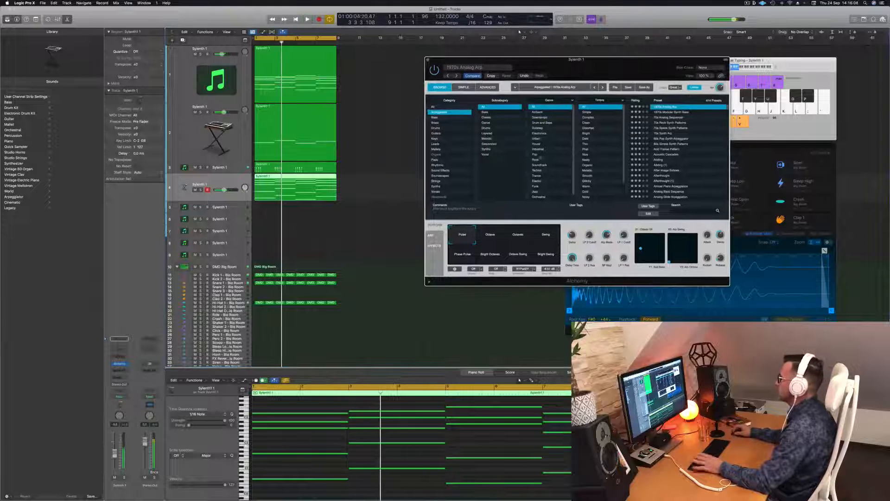
left_click(115, 454)
key("space")
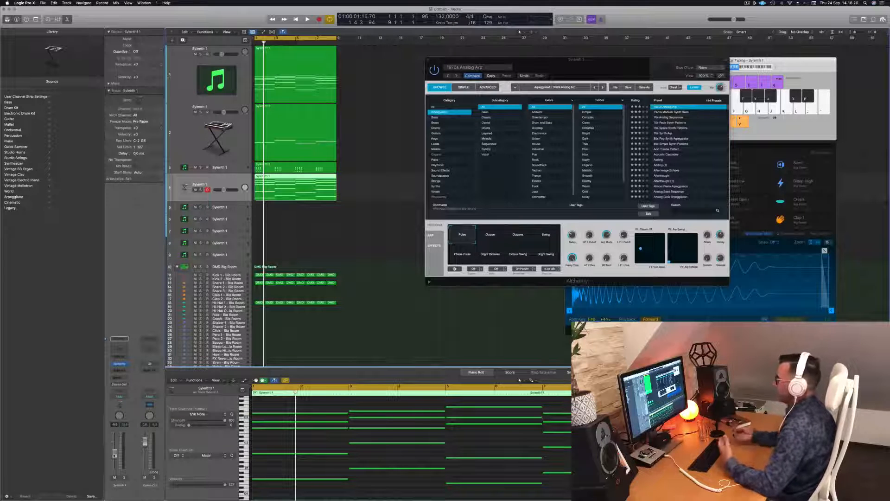
key("space")
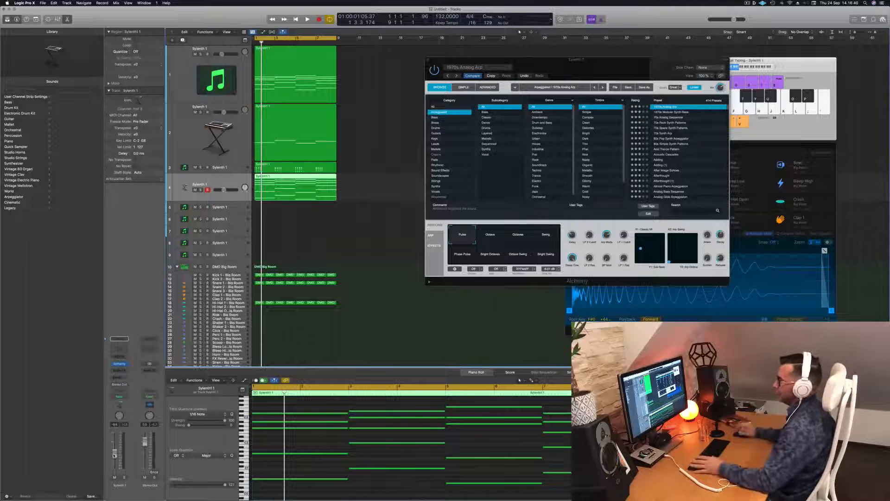
left_click(622, 71)
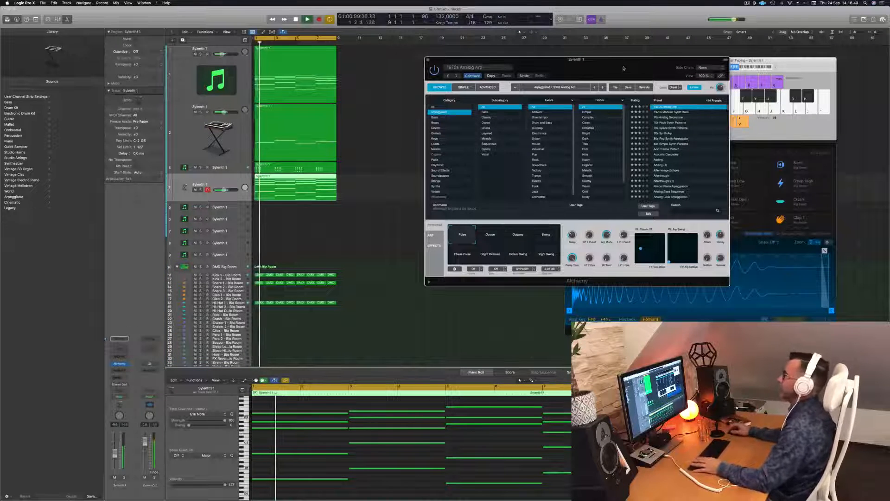
Step: Reposition the Alchemy window beside the regions and replay the loop to judge the arpeggio in context
left_click_drag(623, 68, 558, 110)
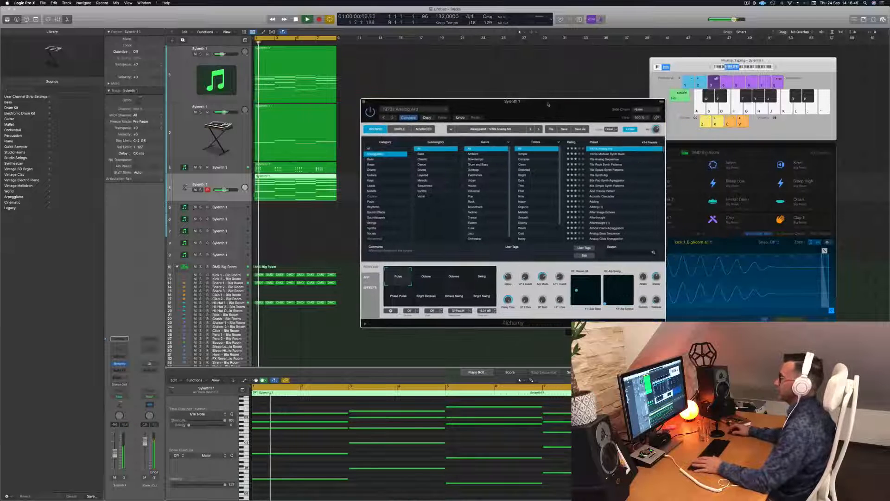
left_click(537, 96)
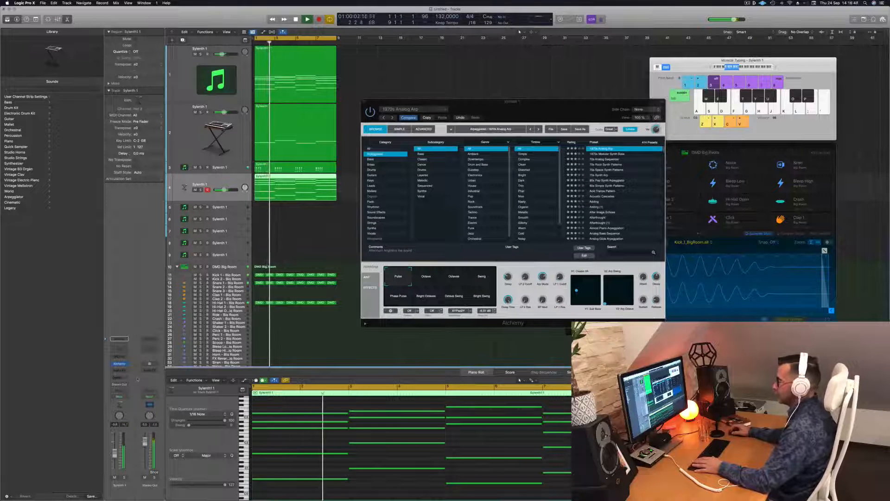
key("space")
left_click_drag(537, 99, 610, 112)
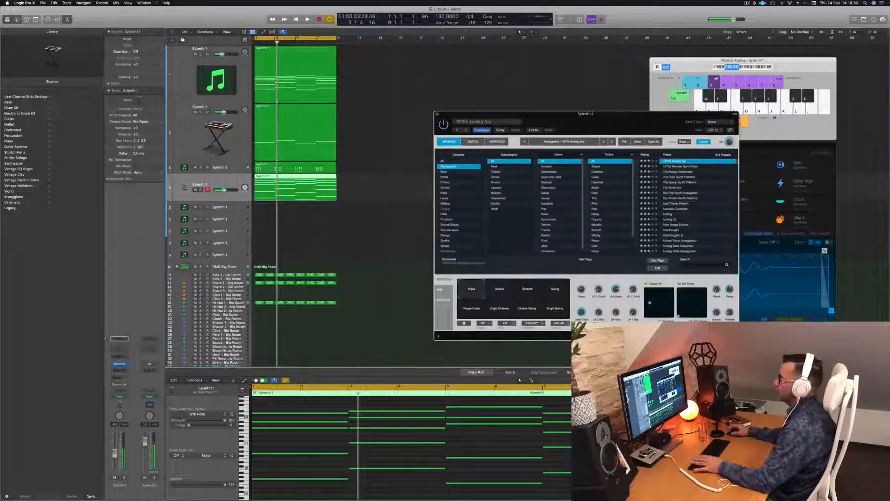
key("space")
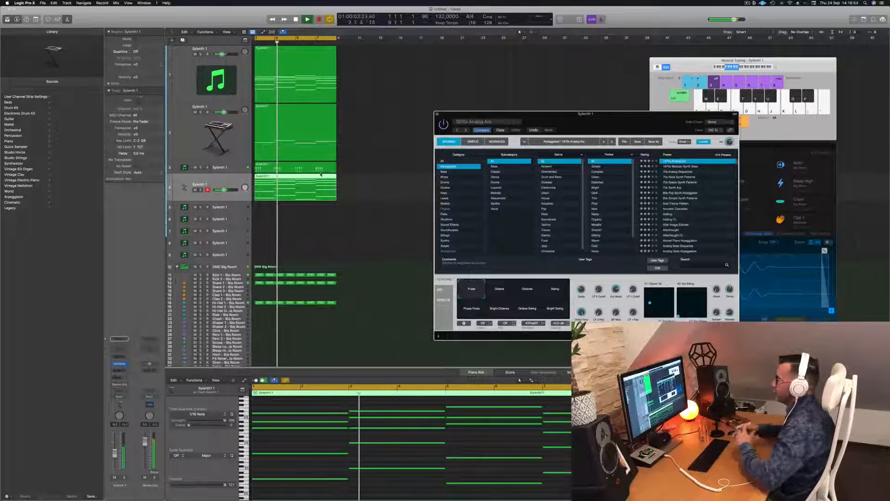
Step: Compare Alchemy's Bright Octaves and Bright Swing variations against the loop, return to Pulse and replay it
left_click_drag(576, 121, 582, 95)
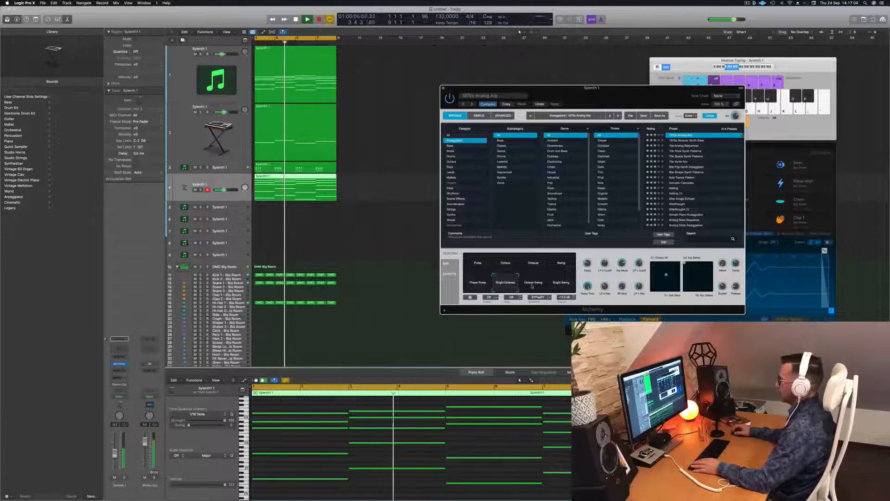
left_click(560, 287)
left_click(474, 269)
key("space")
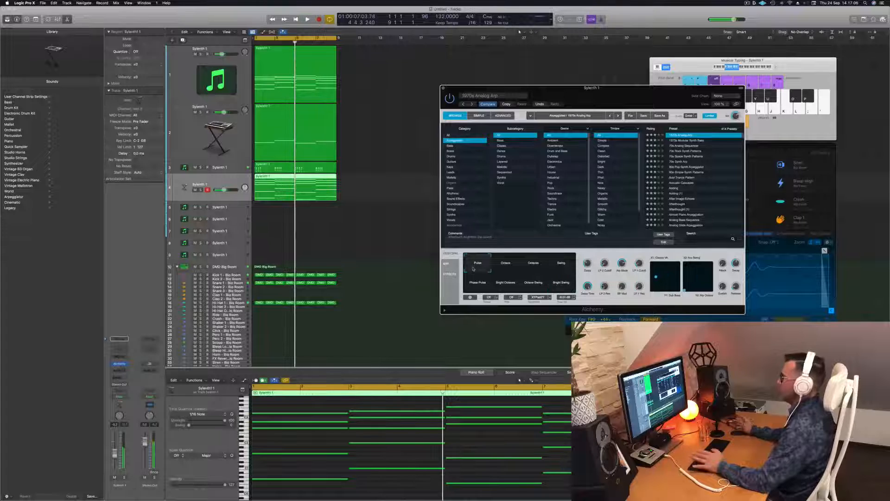
key("space")
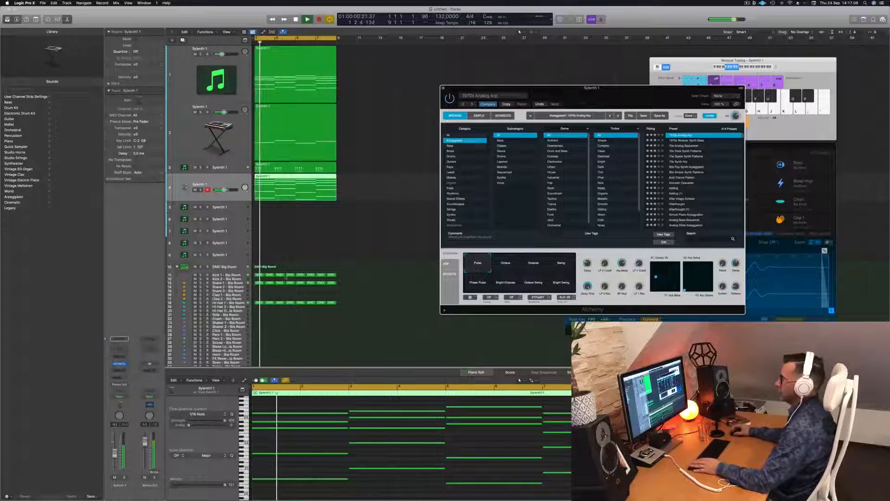
Step: Lower the fourth track's volume slightly and give it a Channel EQ low cut at 124 Hz, 12 dB/Oct
left_click_drag(114, 454, 116, 456)
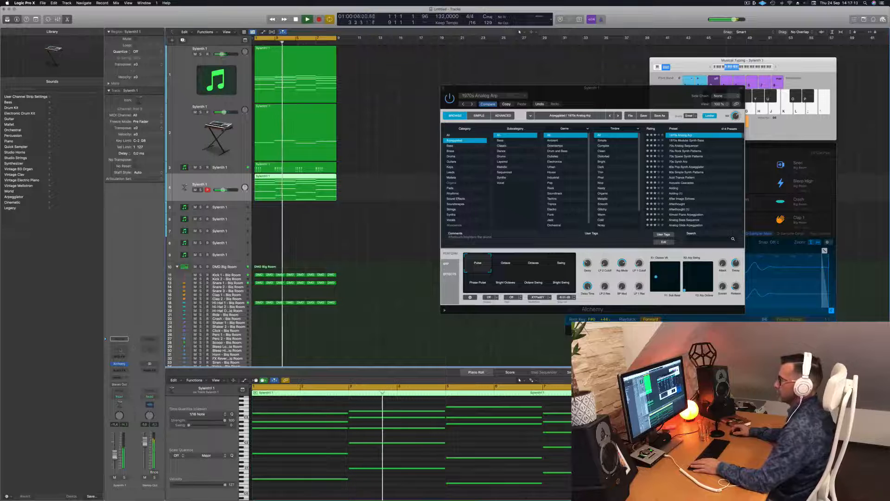
left_click(119, 348)
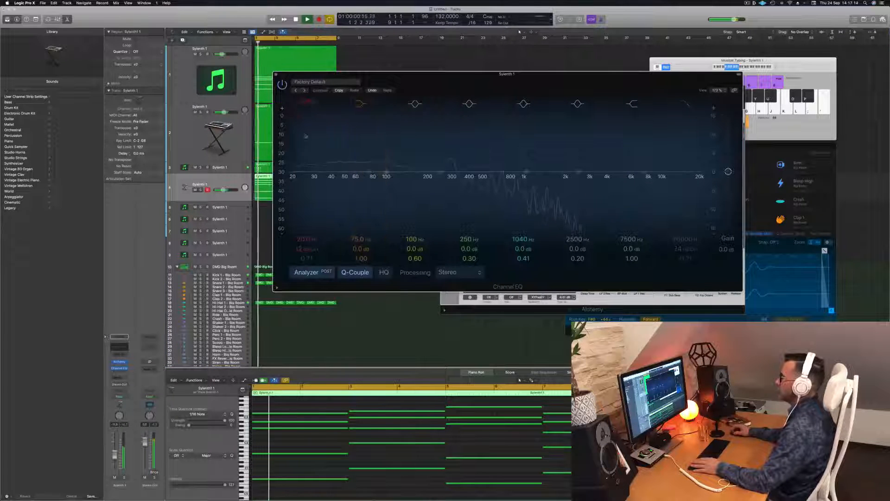
left_click(308, 103)
left_click_drag(307, 133, 416, 132)
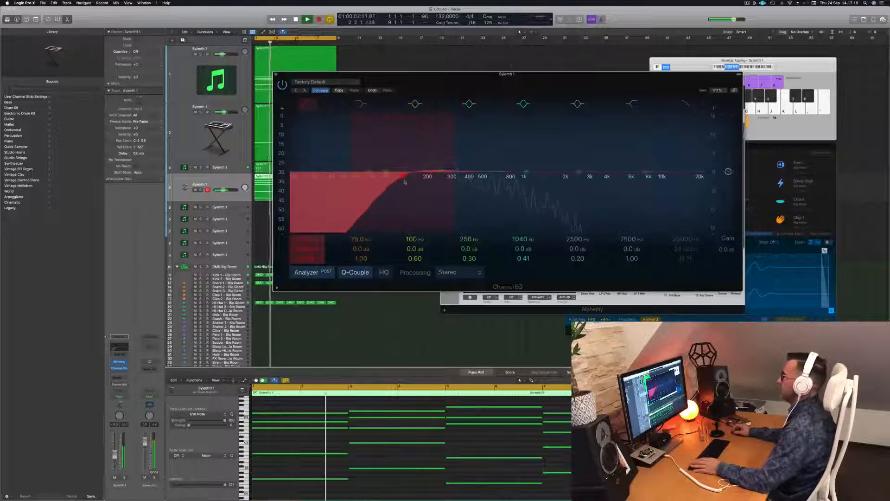
left_click_drag(423, 181, 392, 182)
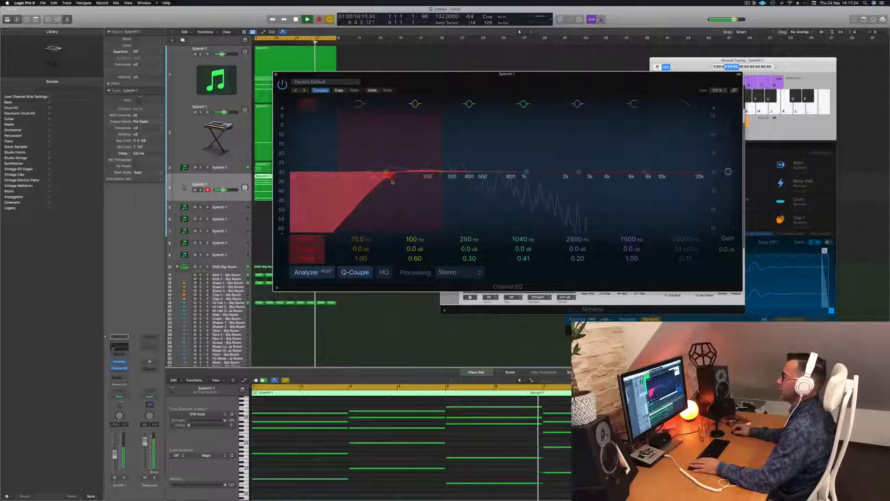
key("space")
key("space")
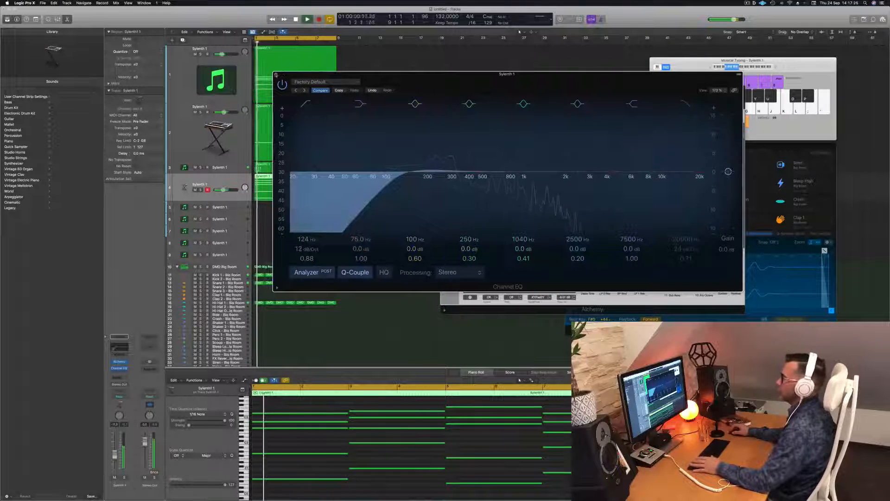
left_click(276, 74)
Step: Check the arpeggio soloed and in the mix, adjust Alchemy's low-pass cutoff knob and close the instrument window
left_click(200, 190)
left_click(200, 189)
key("space")
key("space")
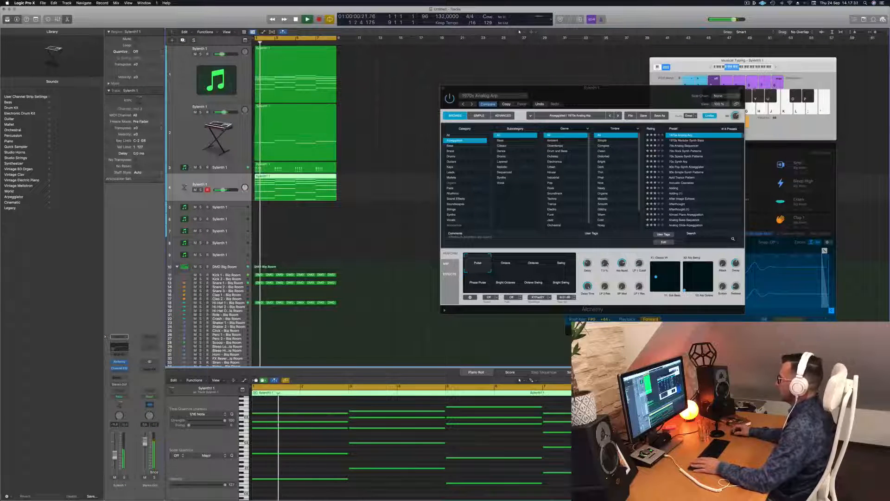
left_click_drag(605, 266, 610, 277)
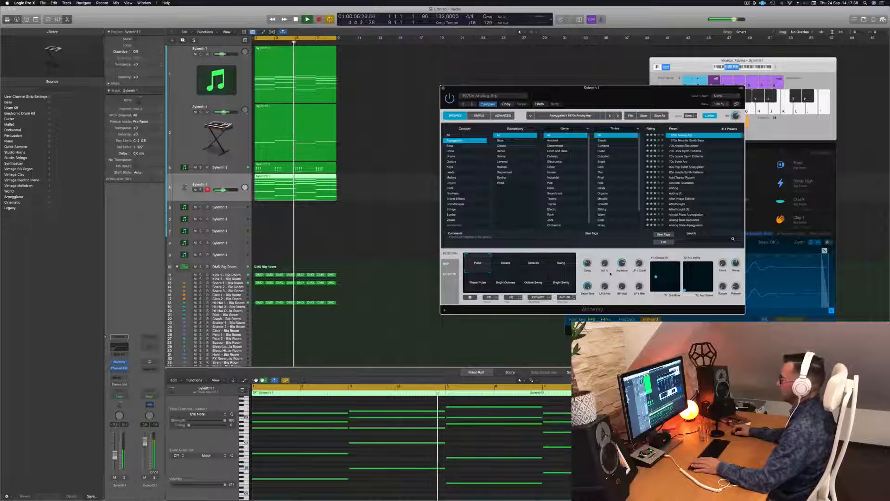
key("Return")
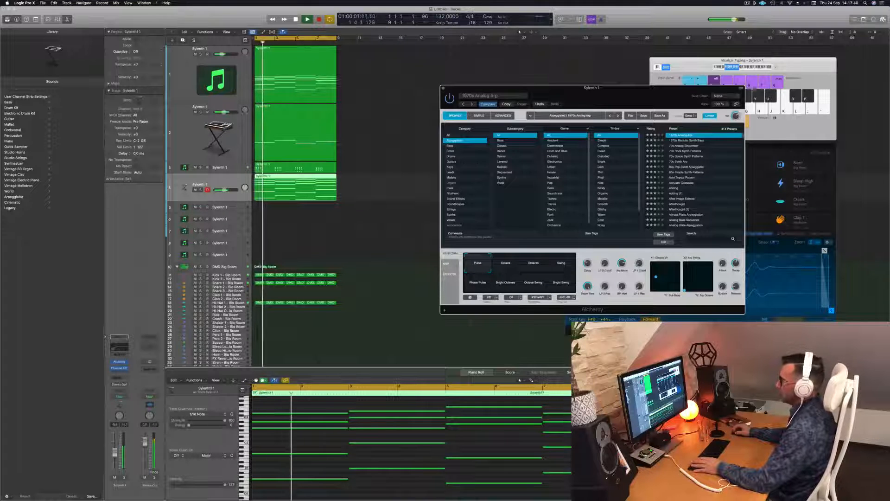
left_click(469, 433)
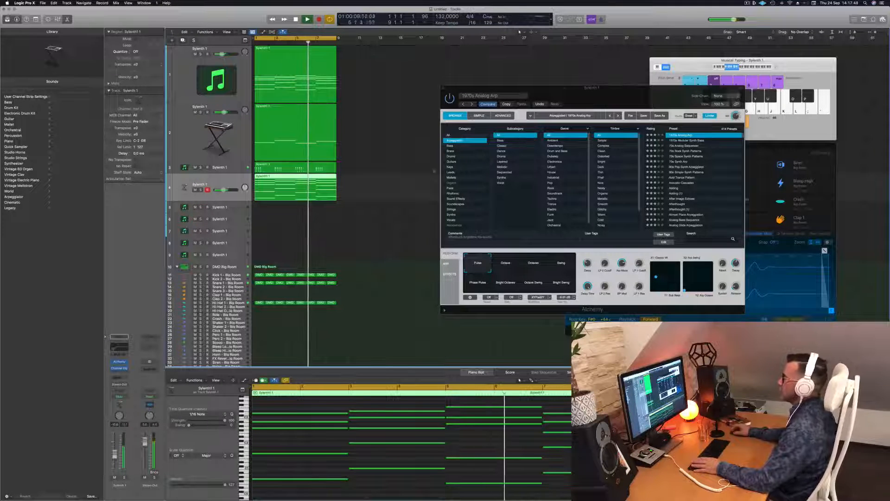
left_click_drag(465, 91, 314, 99)
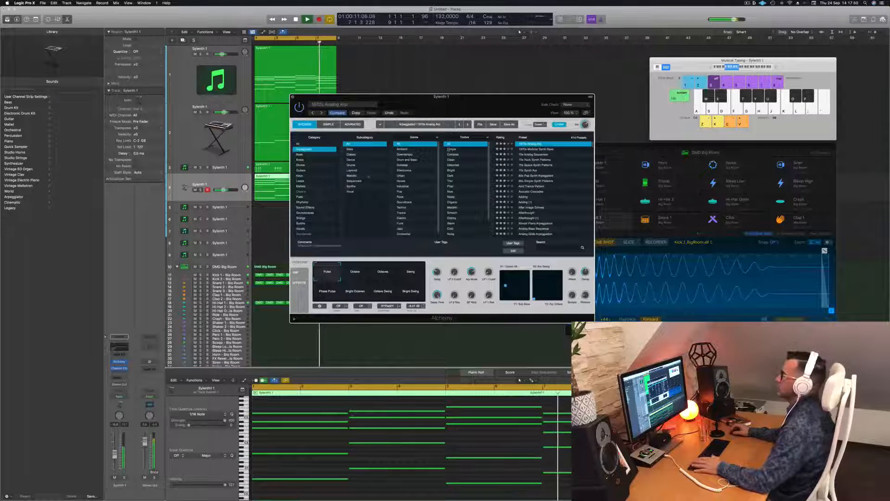
left_click(293, 96)
Step: Repeat all regions on every track three times, clear the selection and replay from the start
key("Return")
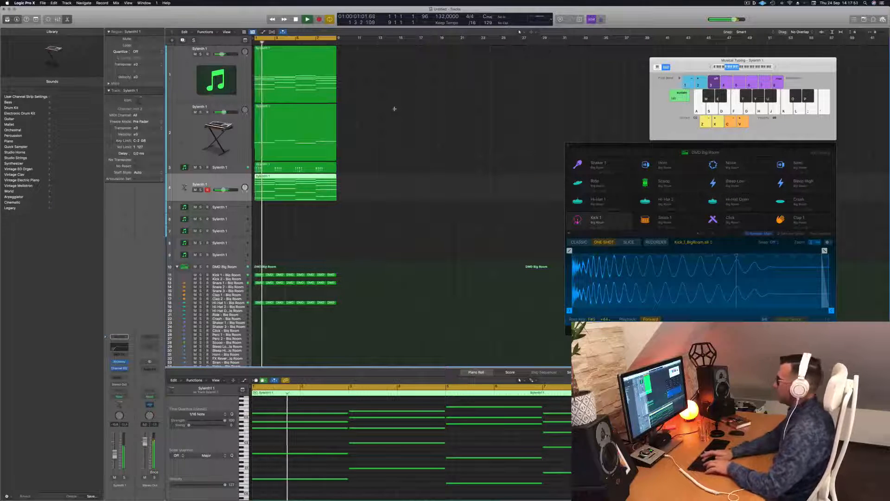
key("super+a")
key("super+r")
key("super+r")
key("super+r")
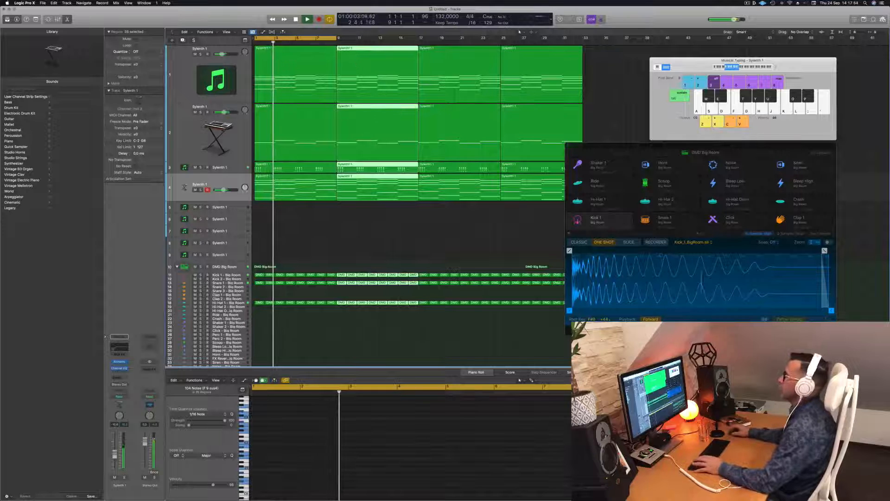
left_click(342, 229)
key("Return")
key("space")
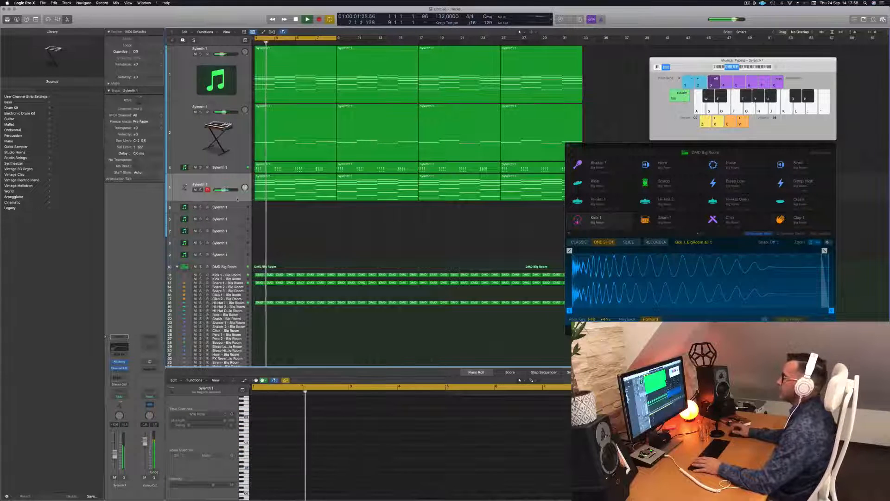
Step: Add a send to Bus 5 on the third track while the loop plays
left_click(236, 170)
key("Return")
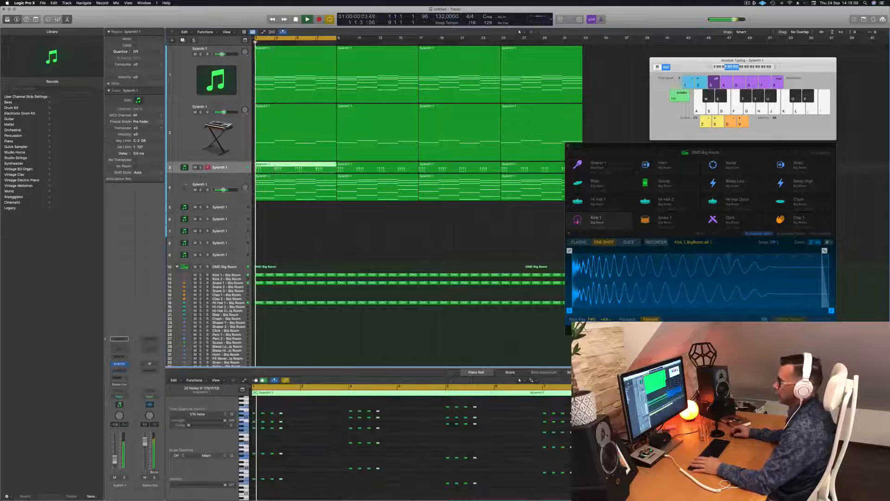
left_click(120, 376)
mouse_move(124, 385)
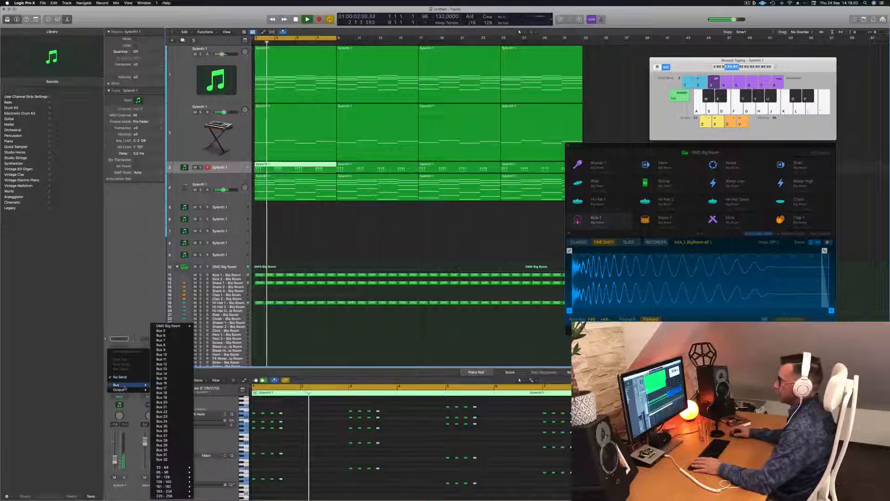
left_click(161, 335)
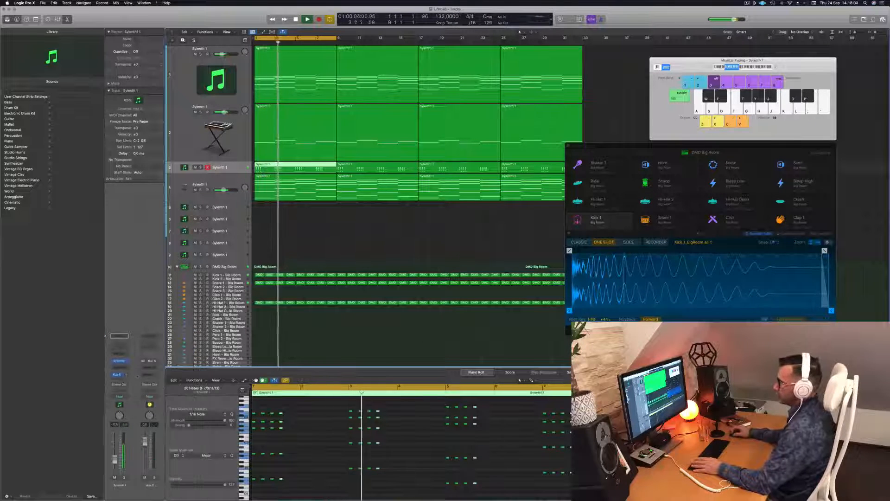
Step: Insert SilverVerb on the Bus 5 aux channel and move its window over the arrangement
left_click(150, 375)
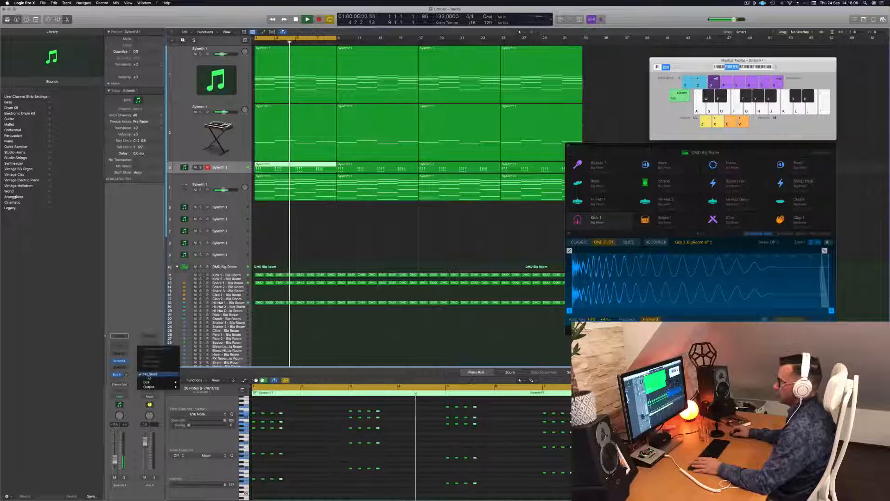
left_click(144, 299)
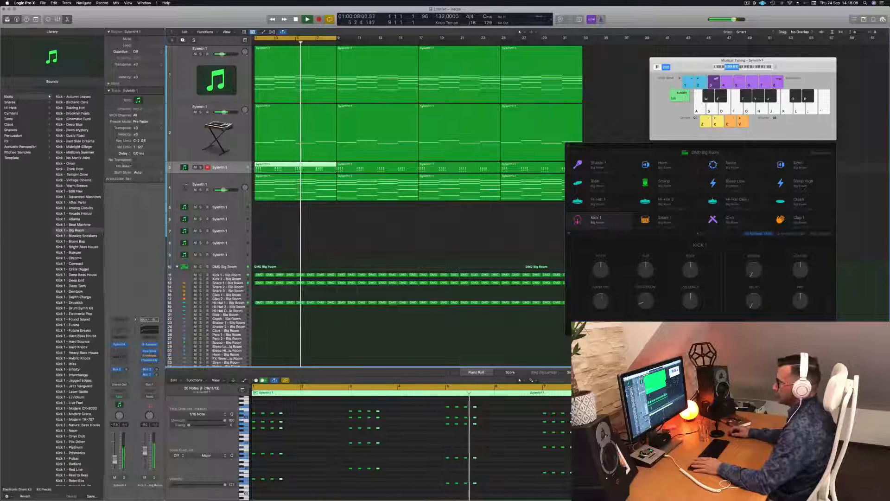
left_click(117, 369)
left_click(149, 367)
left_click(150, 368)
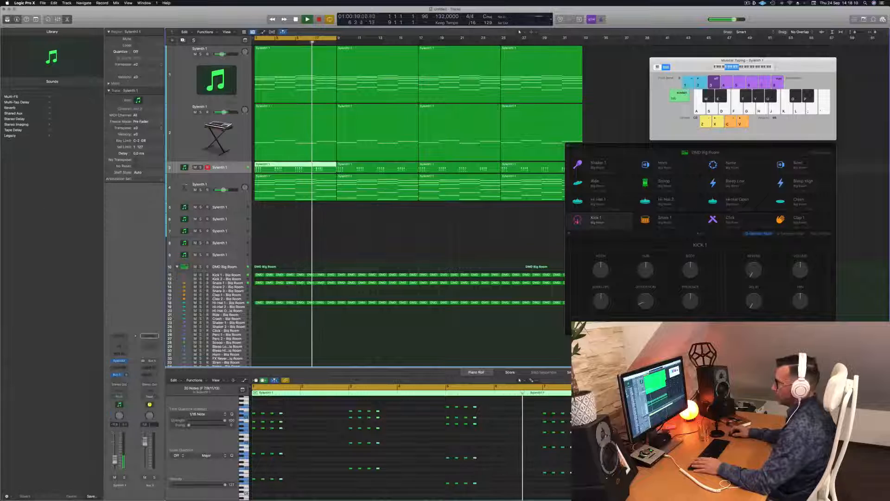
mouse_move(153, 435)
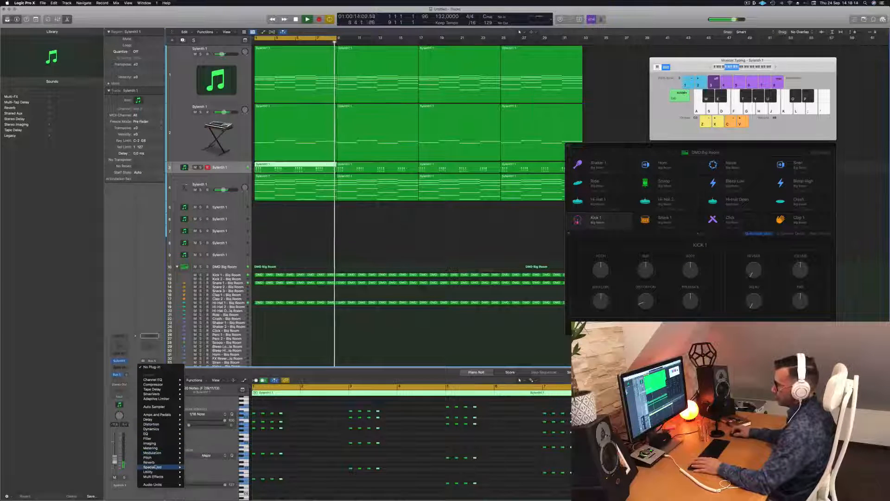
mouse_move(157, 463)
left_click(241, 472)
left_click_drag(453, 79, 426, 72)
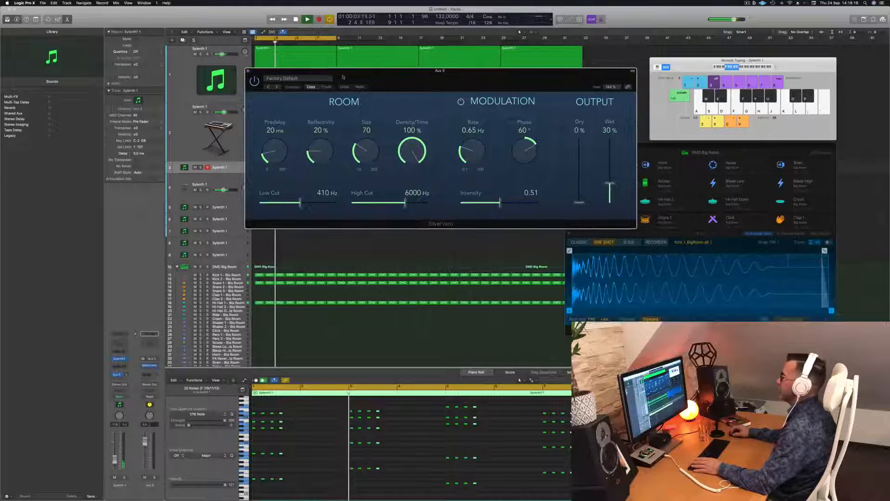
Step: Load SilverVerb's grandiose preset and set its wet output to 100%
left_click(311, 79)
left_click(279, 180)
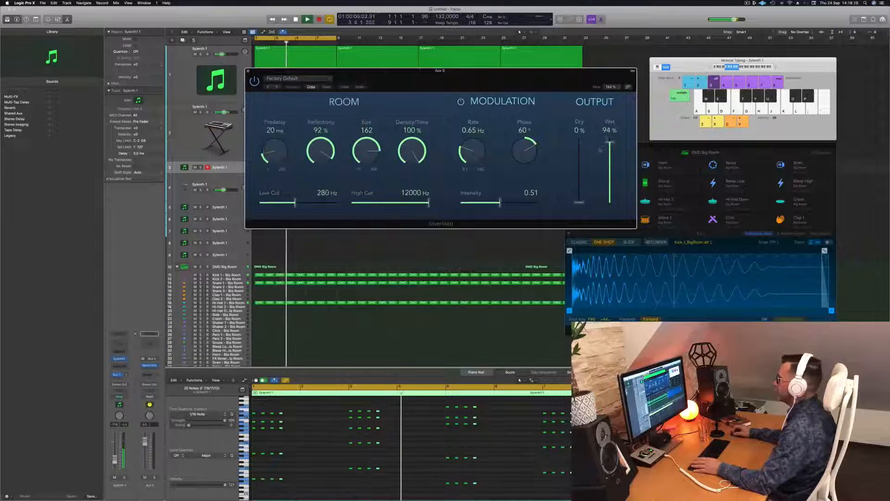
left_click_drag(610, 142, 620, 111)
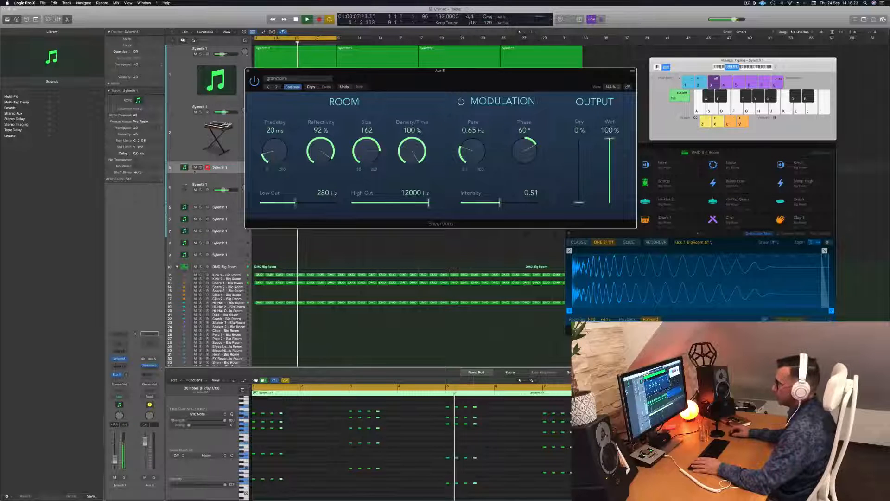
Step: Audition the third track's reverb send with the SilverVerb window set aside, and close the plug-in
left_click(219, 181)
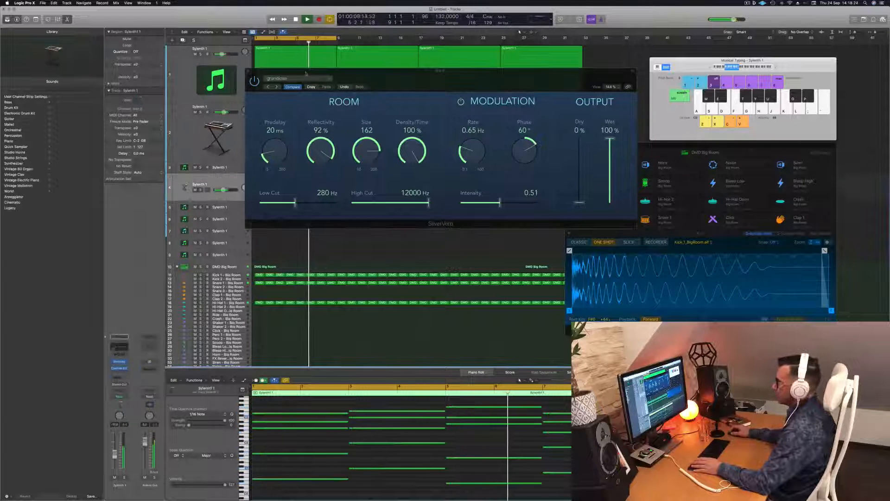
left_click_drag(408, 71, 642, 80)
left_click(220, 167)
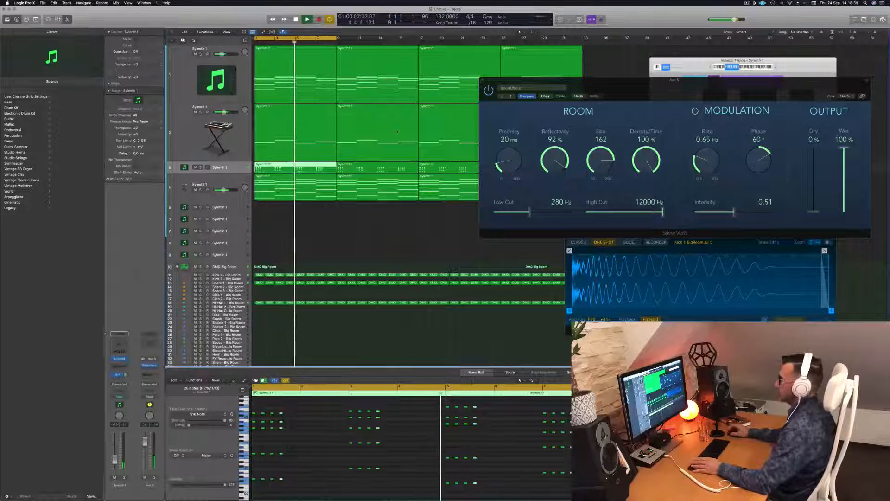
left_click_drag(483, 81, 406, 93)
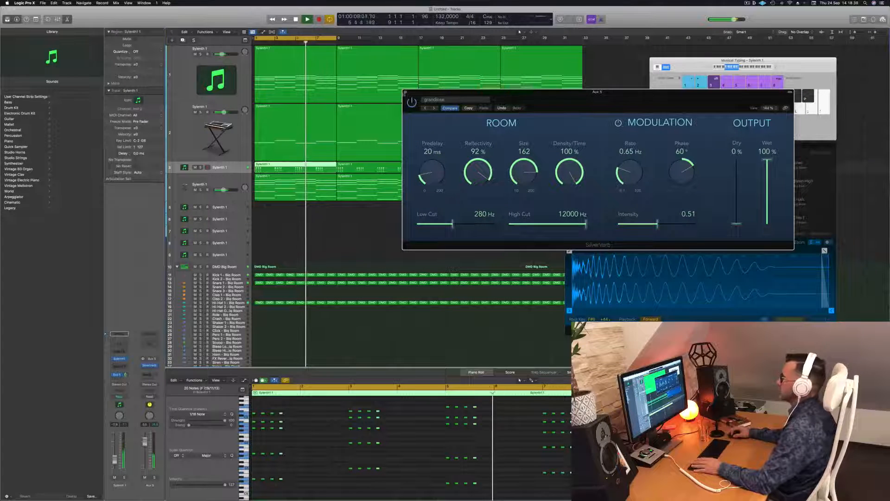
left_click(406, 93)
Step: Add a send to Bus 5 on the fourth track
left_click(223, 180)
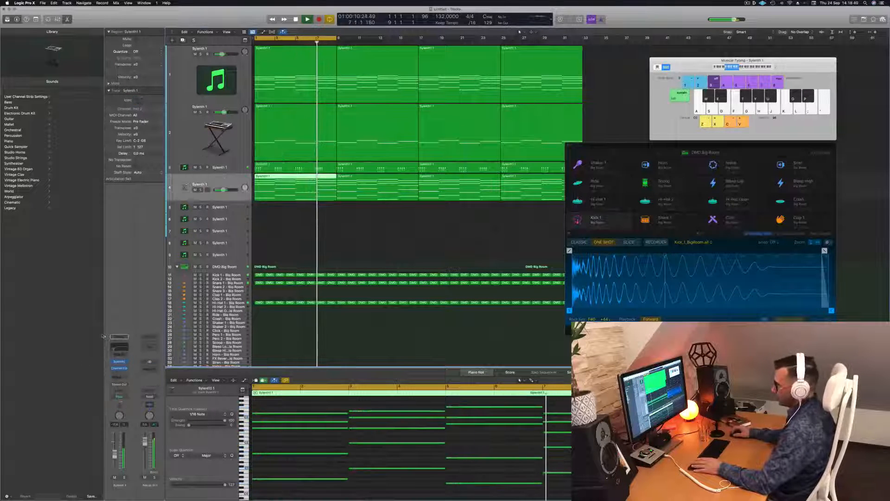
left_click(119, 376)
mouse_move(124, 386)
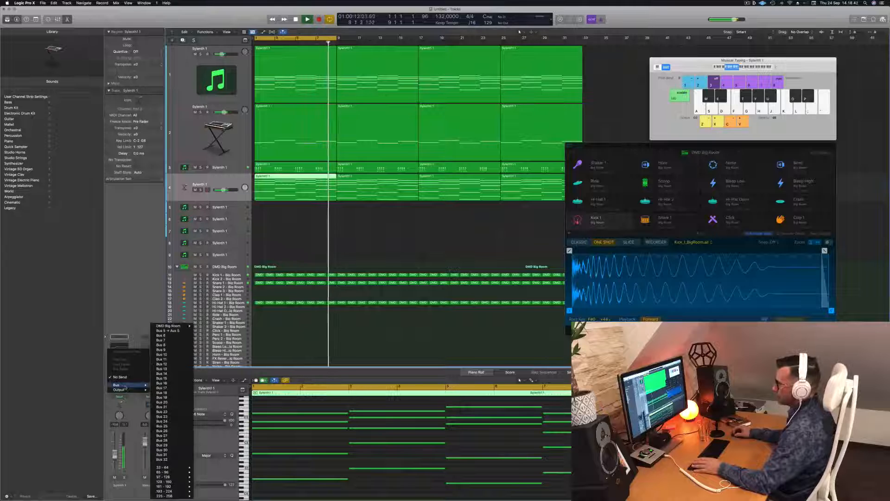
left_click(162, 335)
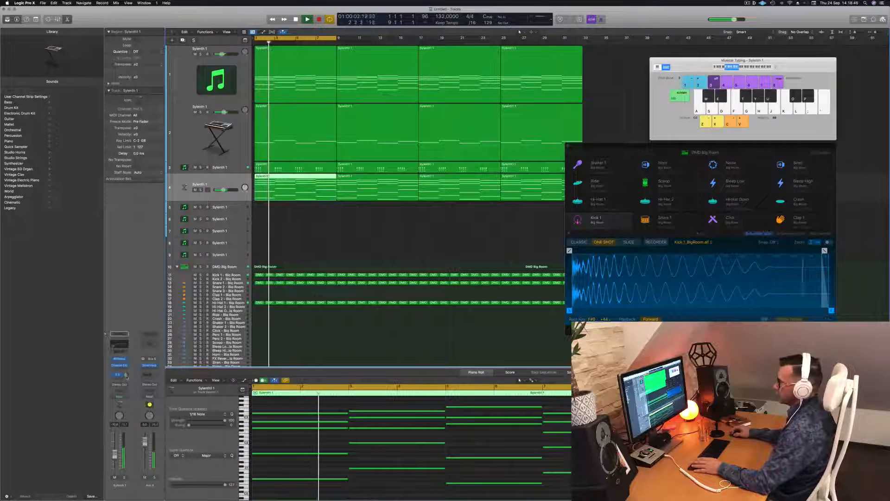
Step: Add a Channel EQ to the Aux 5 reverb channel with a low cut between 400 and 500 Hz, and close it
left_click(148, 343)
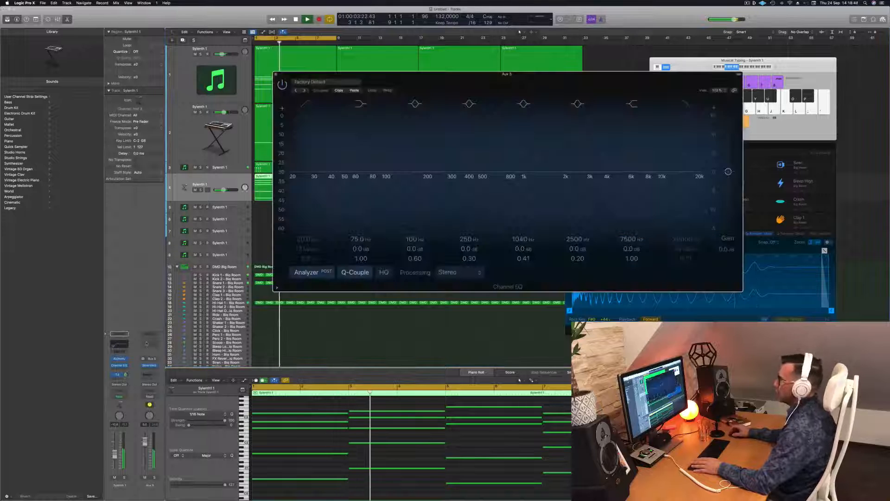
left_click(313, 106)
left_click_drag(315, 160, 474, 182)
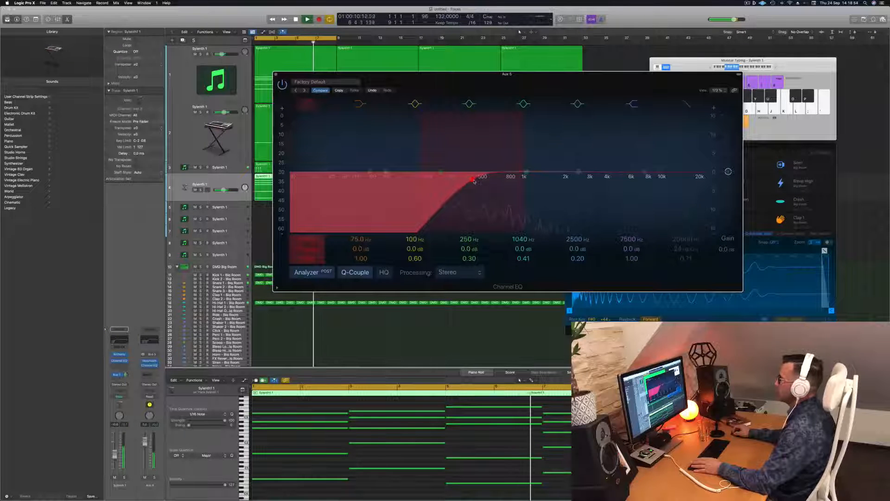
left_click(276, 74)
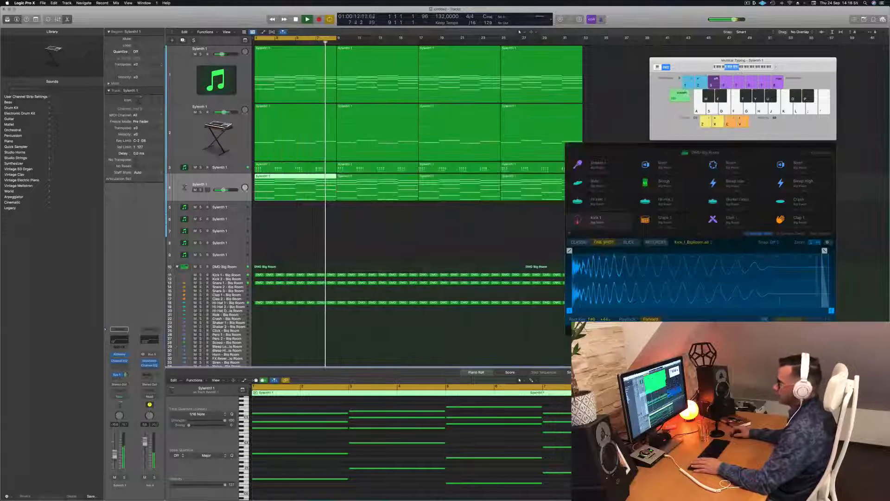
Step: Insert a stereo Compressor on the Aux 5 channel and set its side chain to the Kick 1 - Big Room instrument
left_click(152, 373)
mouse_move(163, 390)
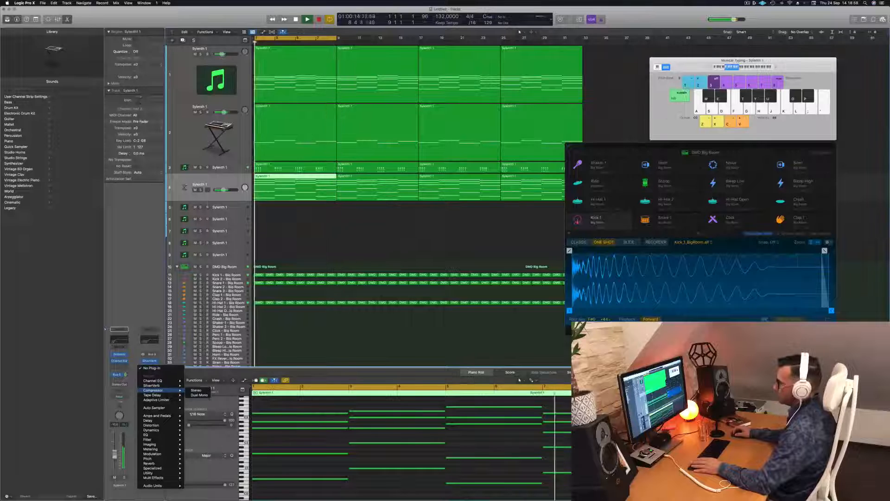
left_click(199, 390)
left_click(520, 82)
mouse_move(522, 98)
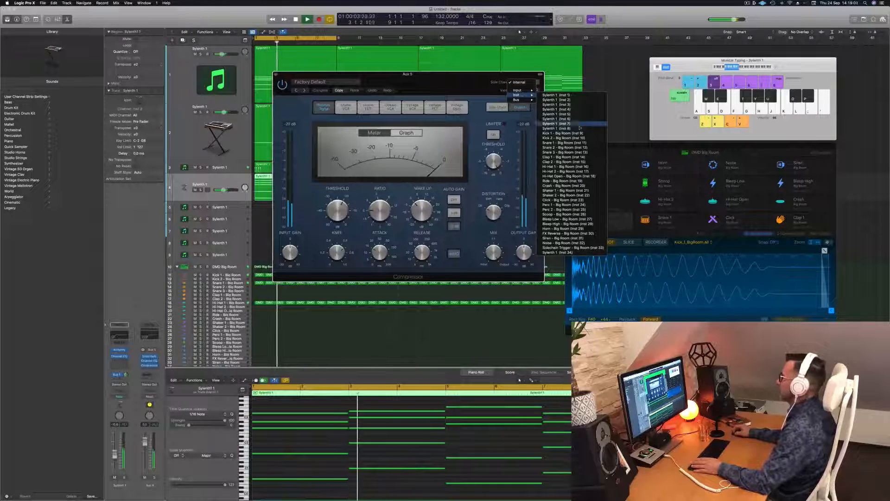
left_click(570, 133)
Step: Adjust the threshold of the Aux 5 Compressor while the loop plays, and close the plug-in
left_click_drag(510, 74, 532, 73)
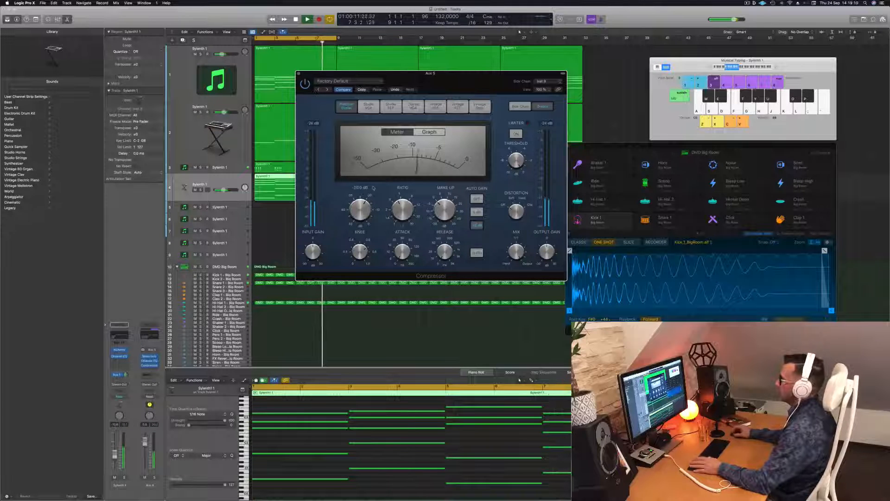
left_click_drag(471, 76, 469, 76)
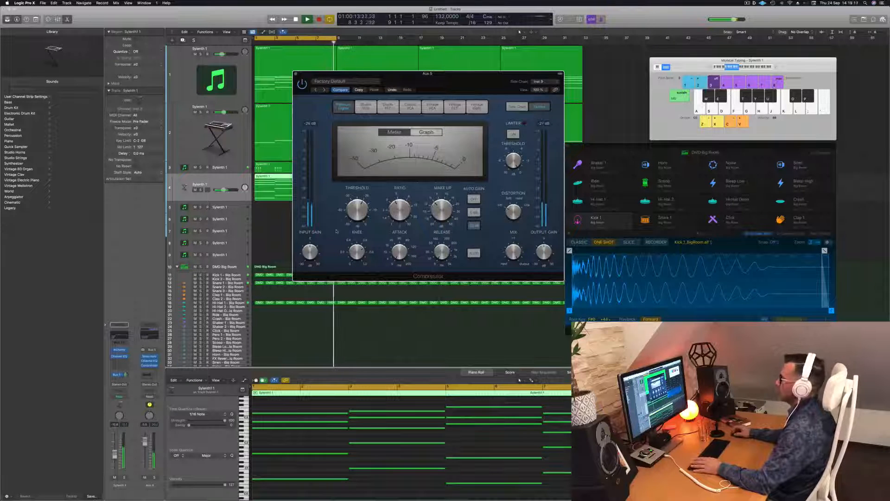
mouse_move(356, 209)
left_mouse_down()
mouse_move(356, 229)
mouse_move(355, 215)
left_mouse_up()
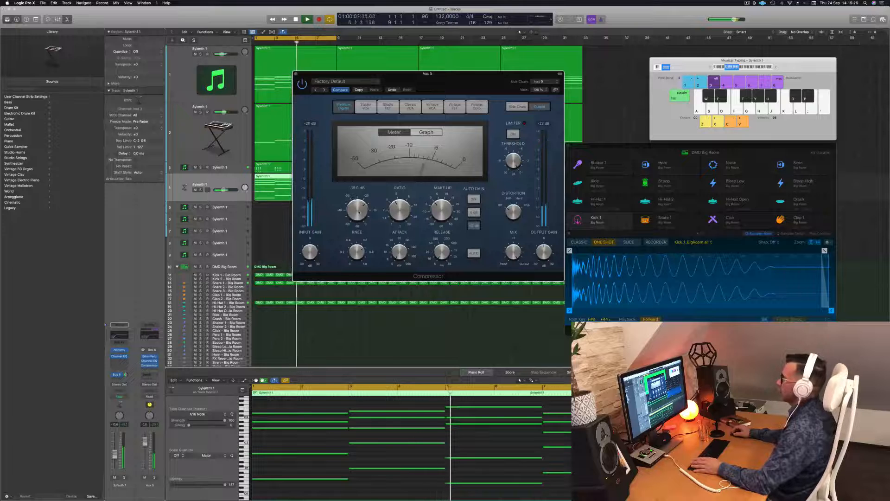
key("space")
left_click(296, 74)
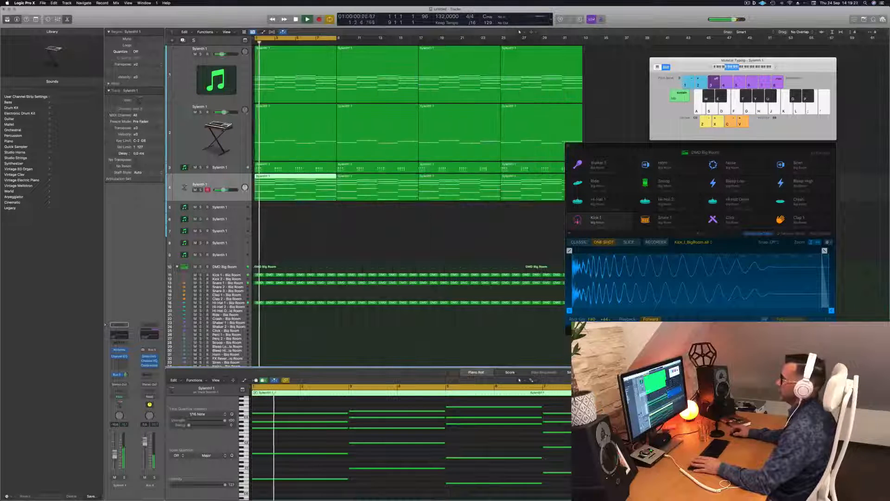
Step: Close the Drum Machine Designer window and return to the fourth track
left_click(324, 234)
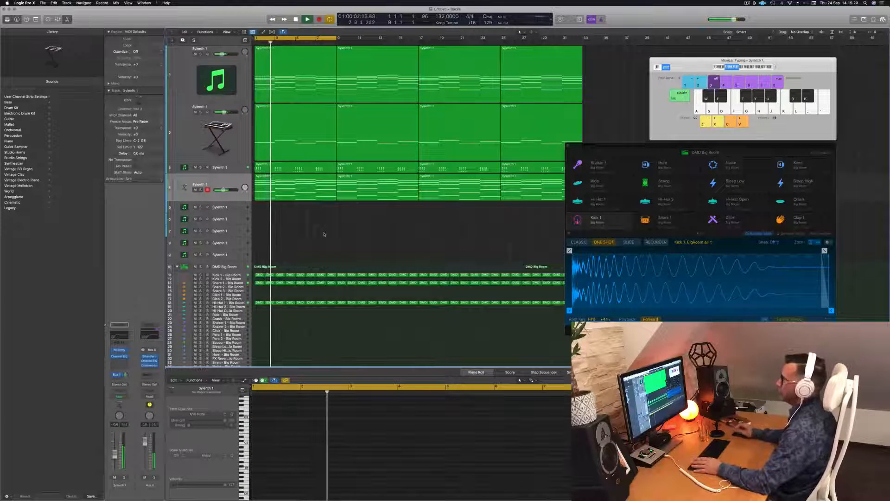
left_click(735, 150)
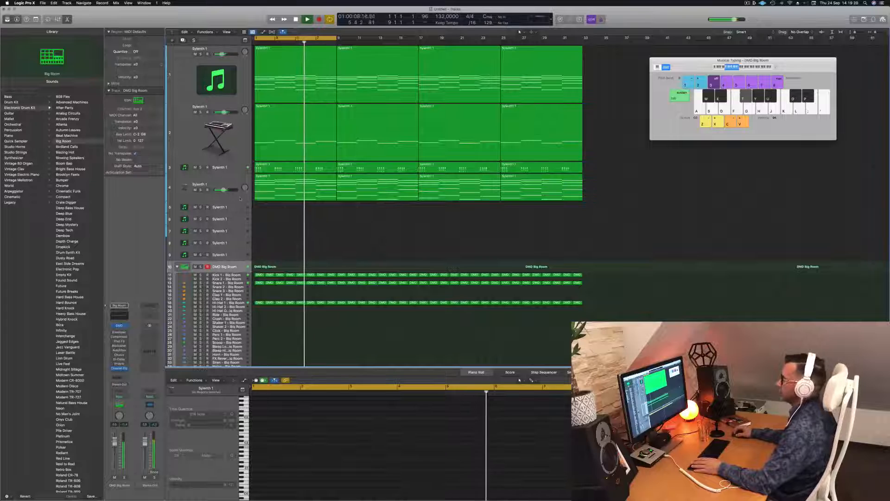
left_click(273, 195)
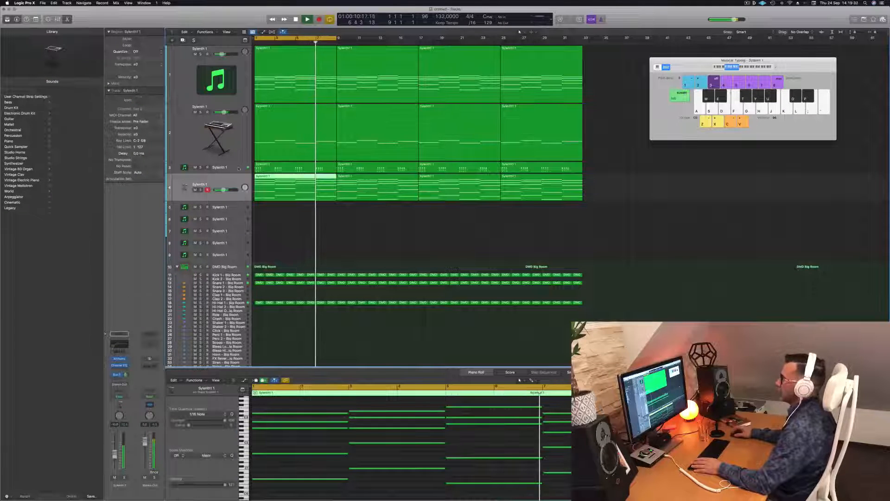
Step: Duplicate the third Sylenth1 track and place the empty copy below the fourth track with an enlarged height
left_click(273, 168)
left_click(183, 40)
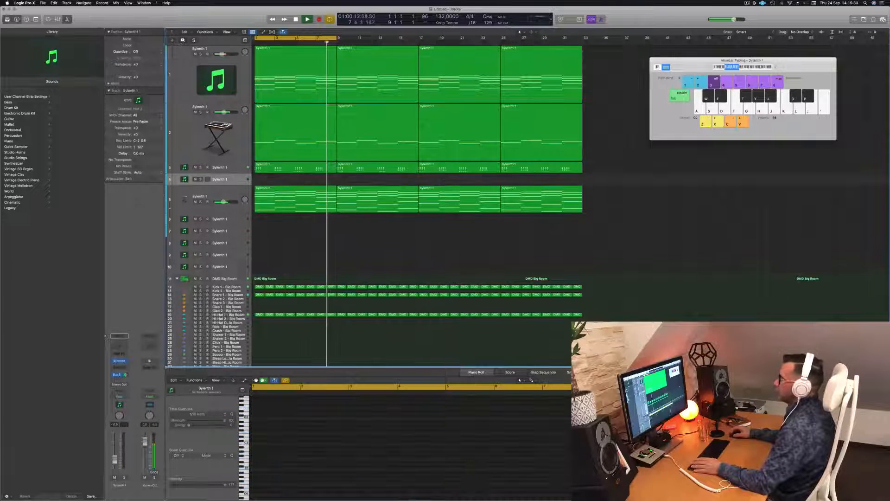
left_click_drag(238, 182, 239, 218)
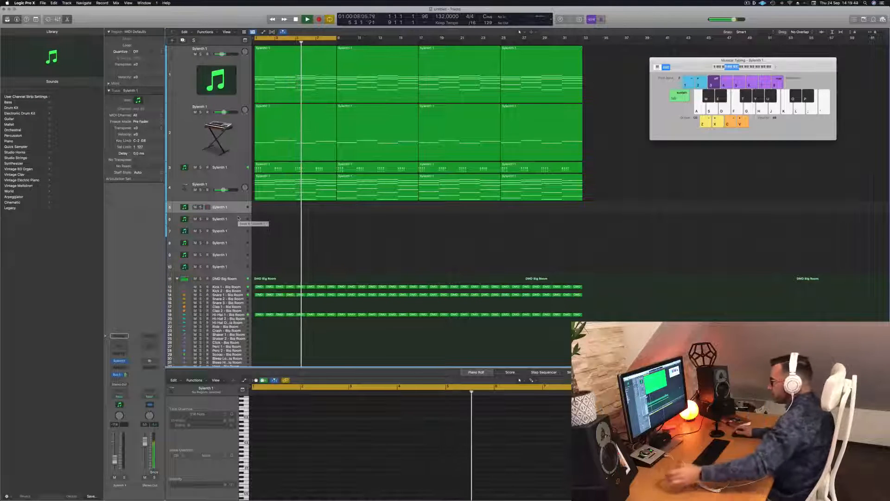
left_click_drag(239, 213, 238, 243)
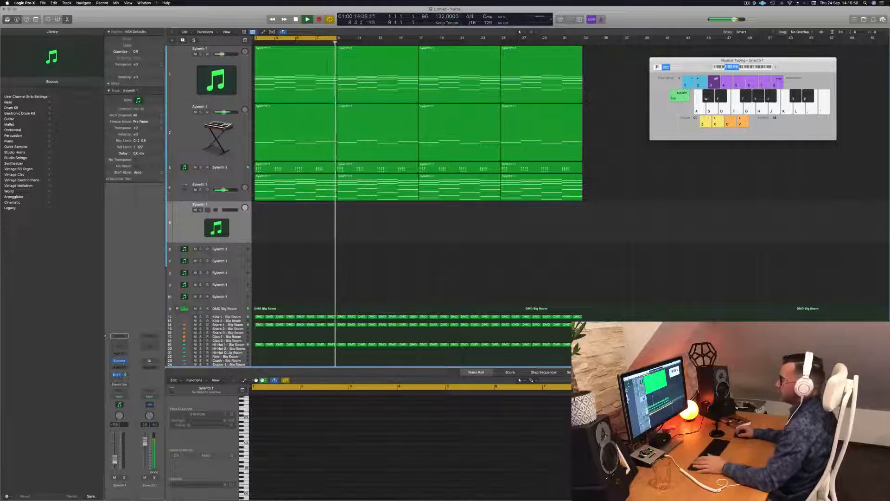
Step: Open Sylenth1 on the new fifth track and shift the Musical Typing keyboard to a higher range
left_click(119, 361)
left_click_drag(440, 78, 663, 164)
left_click(775, 68)
left_click(776, 67)
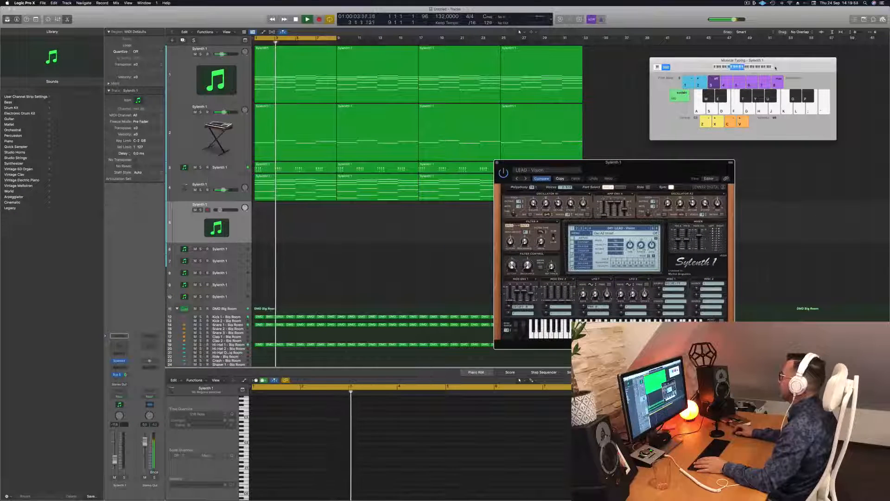
left_click_drag(654, 164, 540, 122)
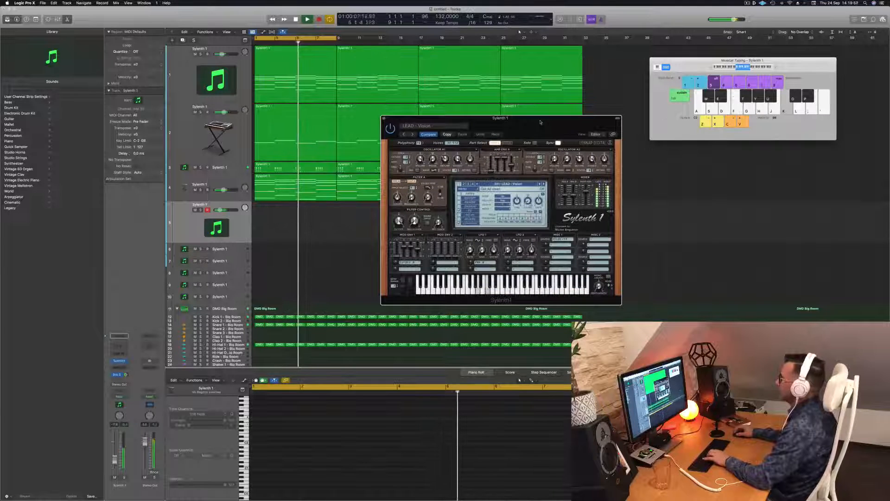
Step: Try out lead melody notes on the fifth track with Musical Typing while the loop plays
key("space")
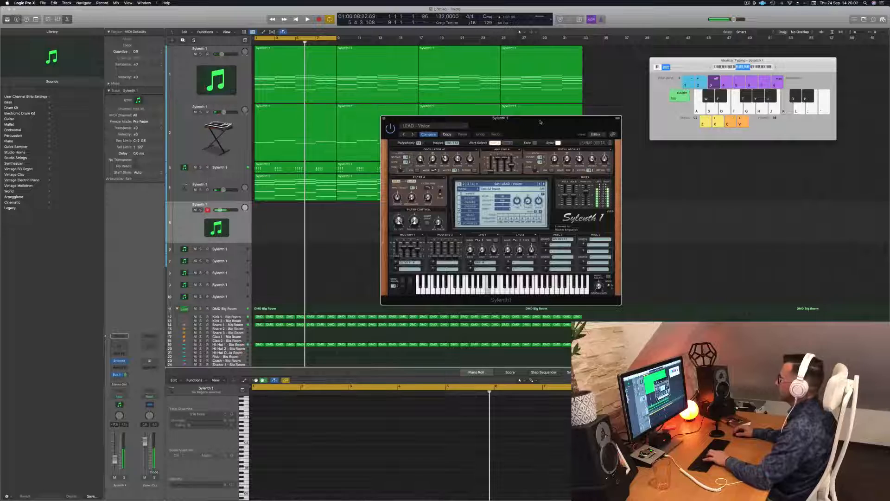
key("space")
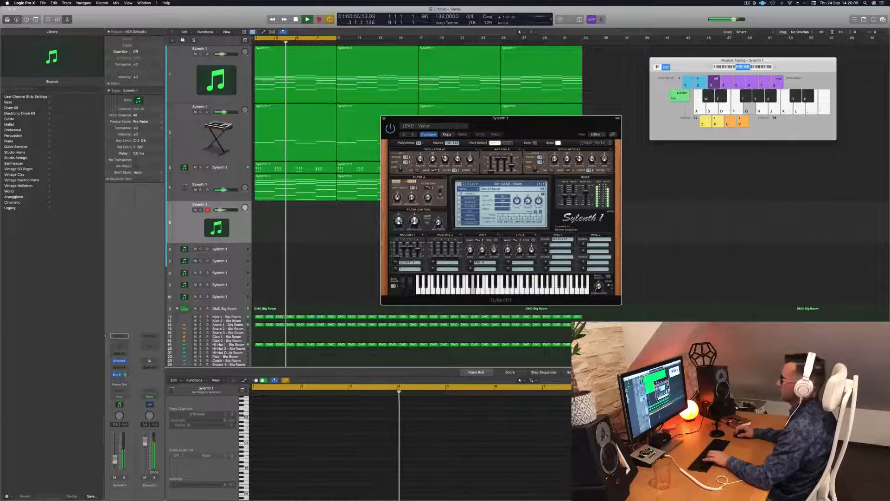
left_click(238, 229)
key("h")
key("g")
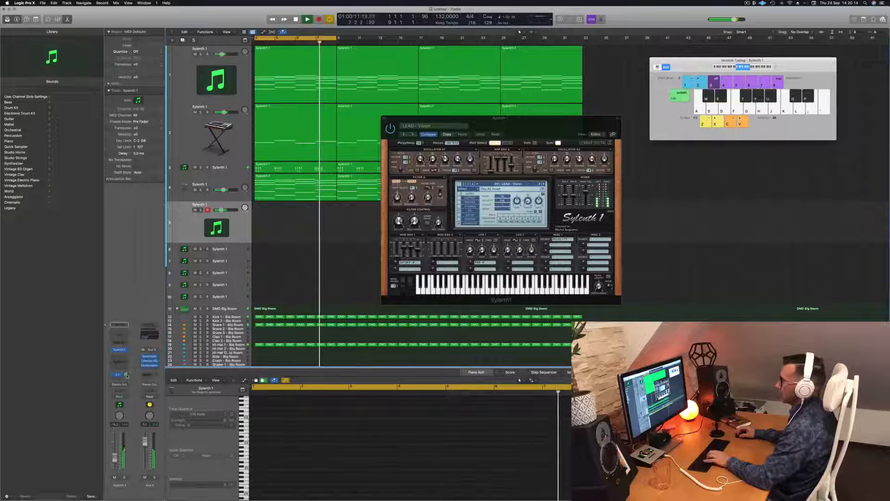
key("l")
key("k")
key("j")
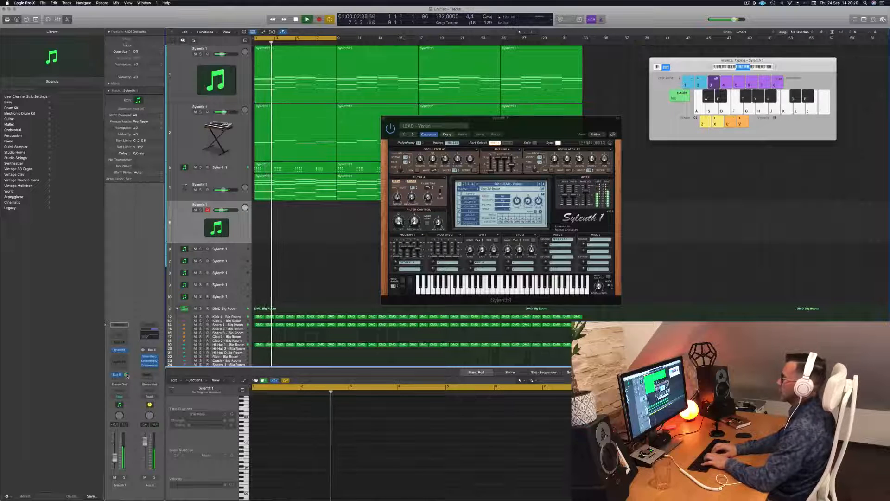
key("apostrophe")
key("semicolon")
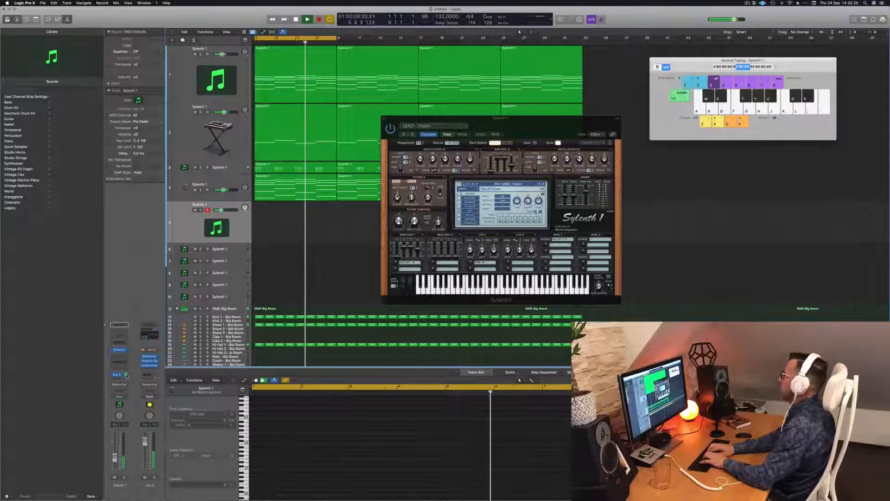
key("i")
key("t")
key("y")
key("u")
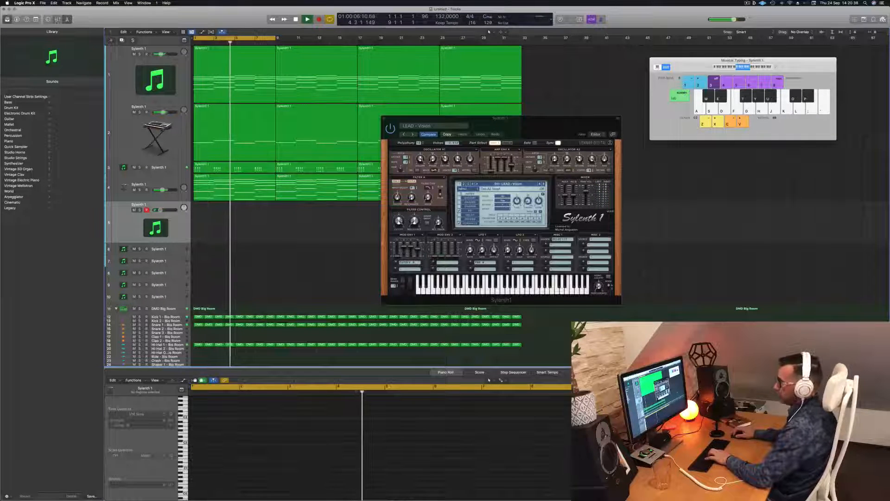
Step: Open the Mixer and rehearse the lead phrase on the fifth track over the loop
key("x")
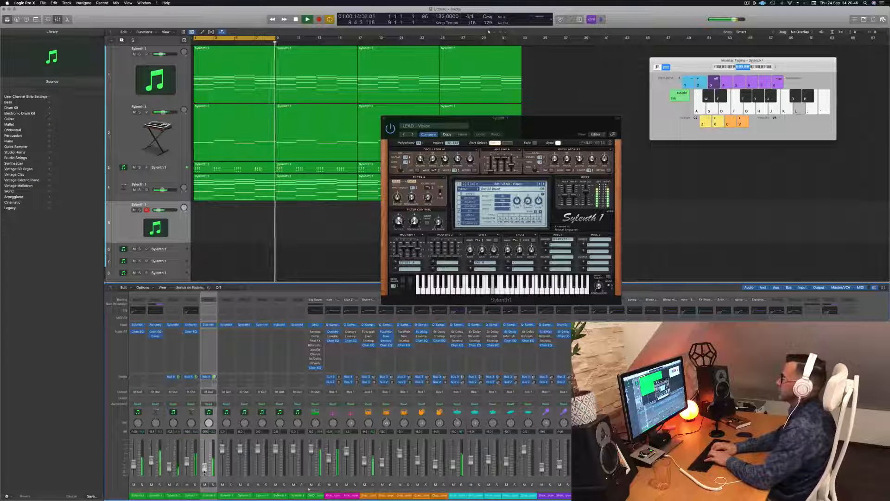
key("l")
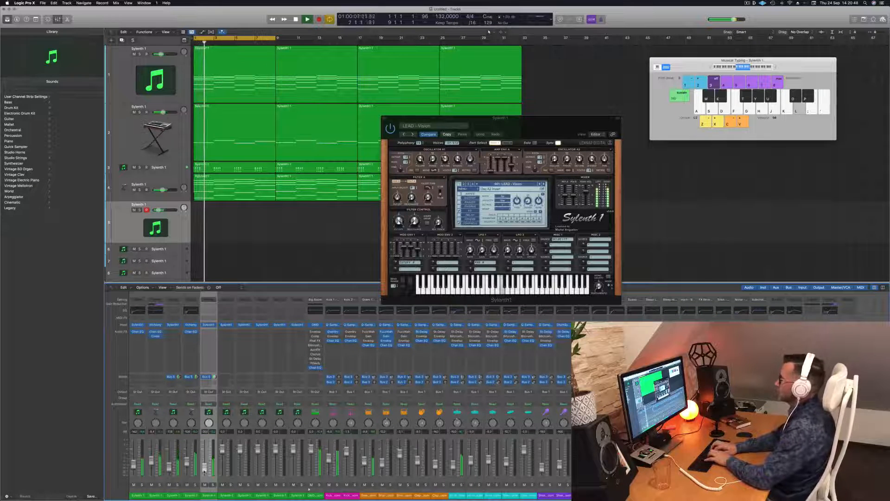
key(";")
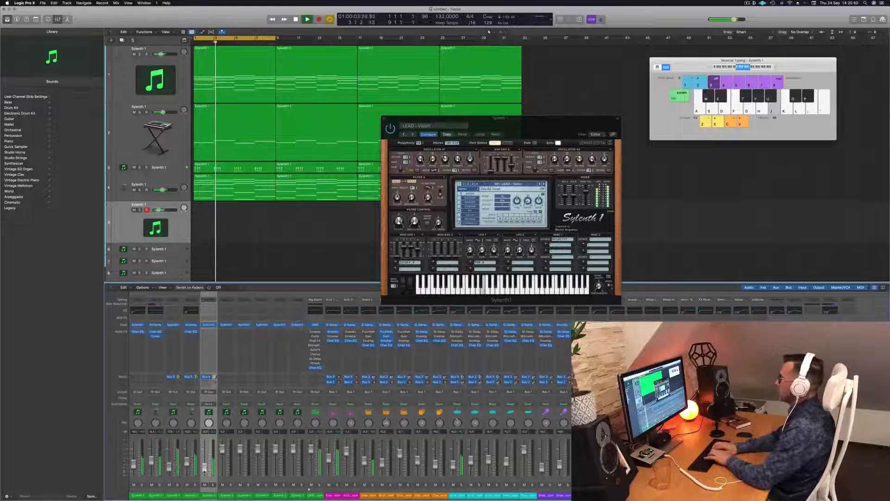
key("apostrophe")
key("h")
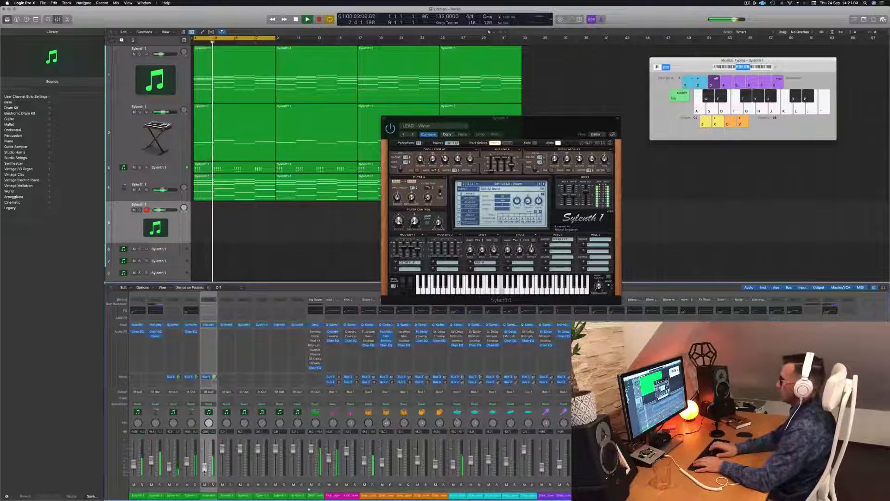
Step: Record the lead phrase on the fifth track and delete the longer of the two recorded regions
key("r")
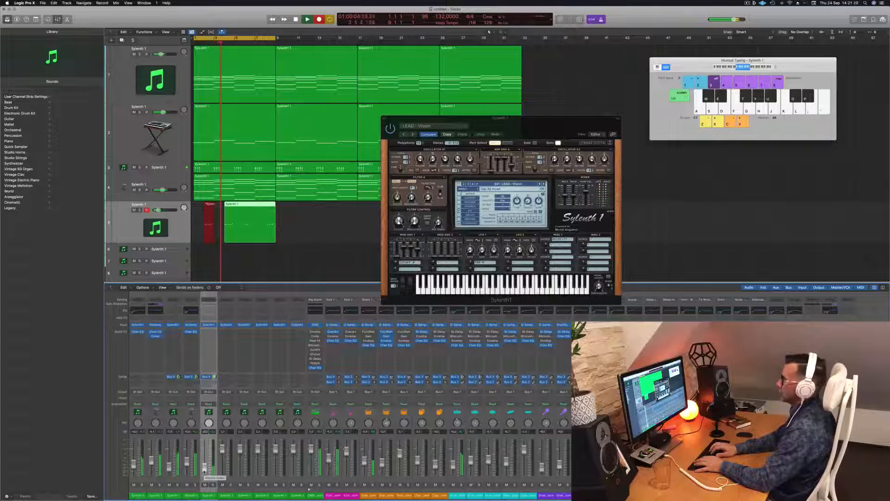
key("space")
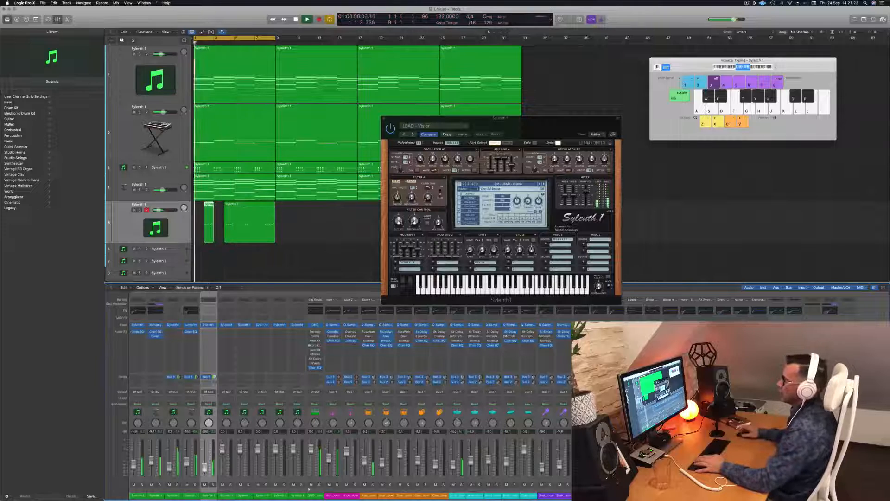
left_click(254, 214)
key("Delete")
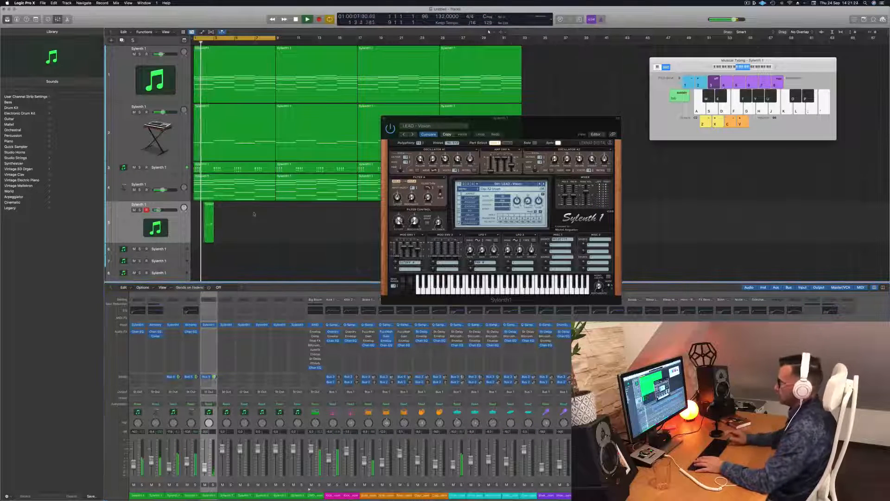
Step: Open the remaining short lead region in the Piano Roll and play it back with the loop
key("space")
double_click(208, 205)
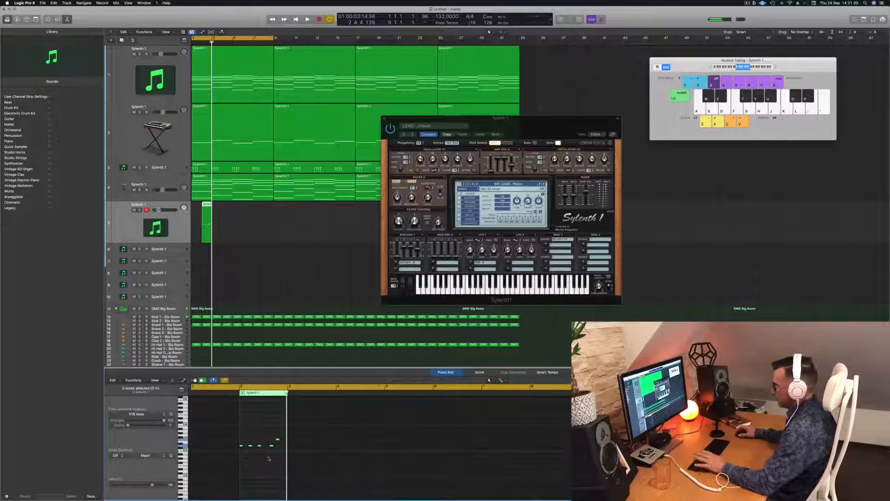
key("space")
scroll(252, 240, "up", 3)
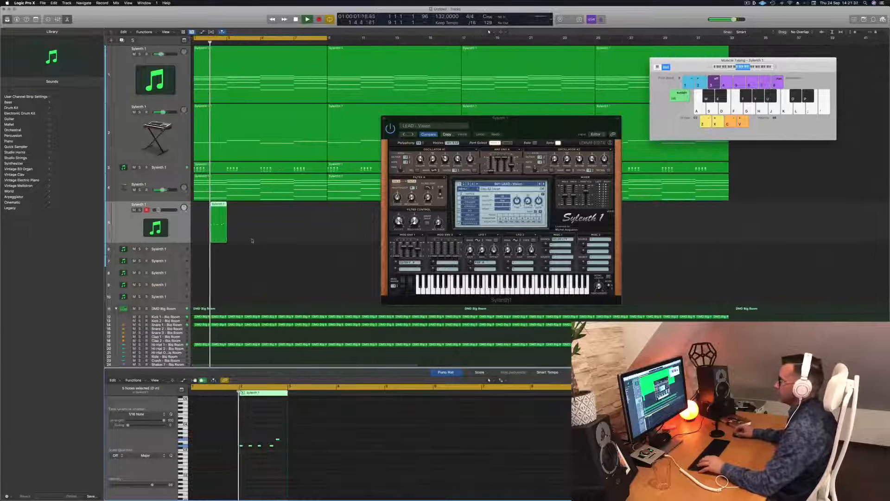
Step: Repeat the short lead region on the fifth track at bars 4, 6 and 8 of the loop
left_click_drag(557, 119, 663, 99)
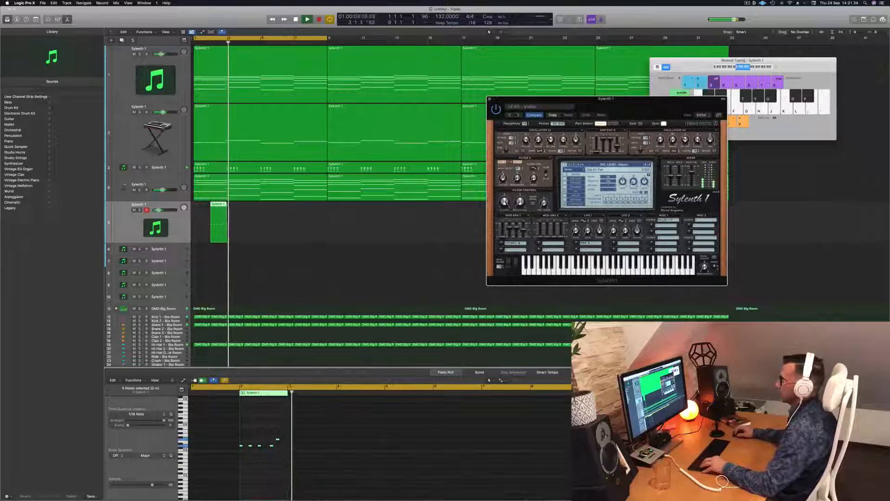
left_click_drag(220, 215, 288, 215)
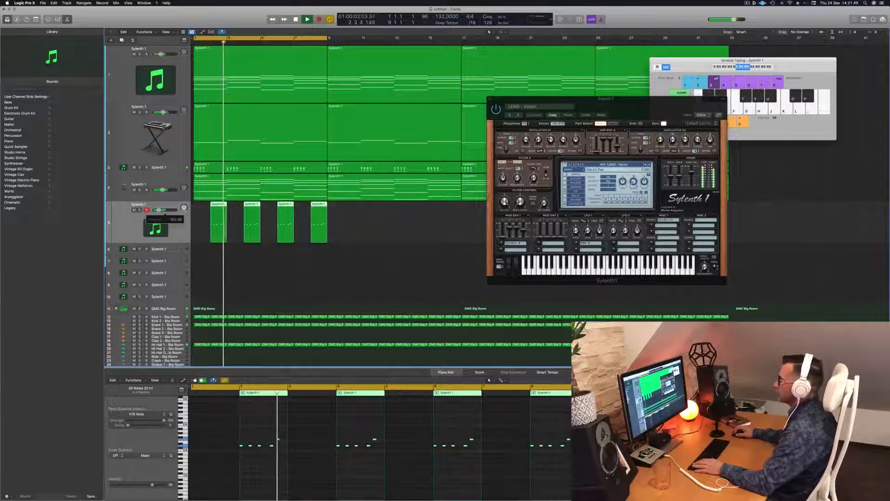
left_click_drag(659, 101, 566, 57)
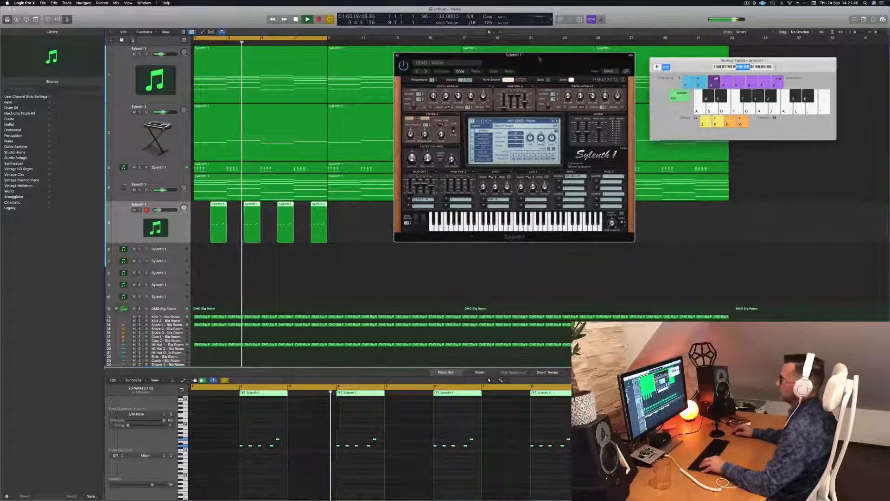
left_click(155, 227)
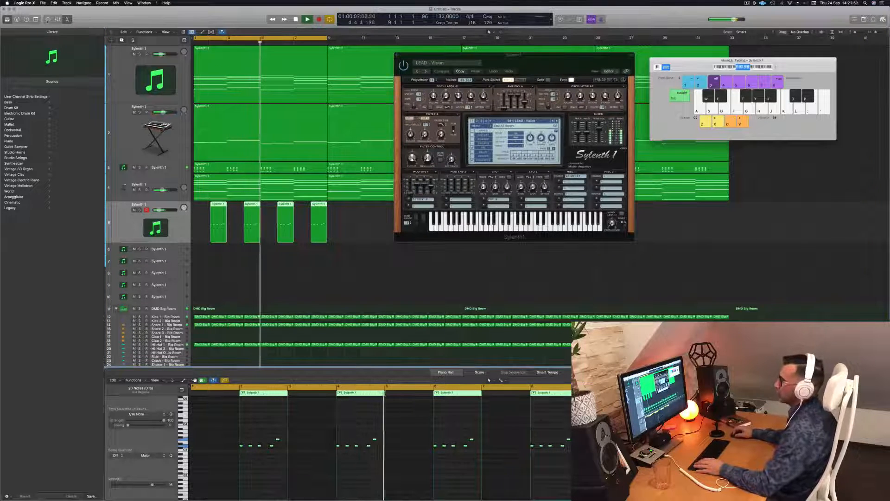
Step: Show the Mixer, the toolbar and the lead track's Inspector, and restart playback from the beginning
left_click(48, 20)
left_click(48, 20)
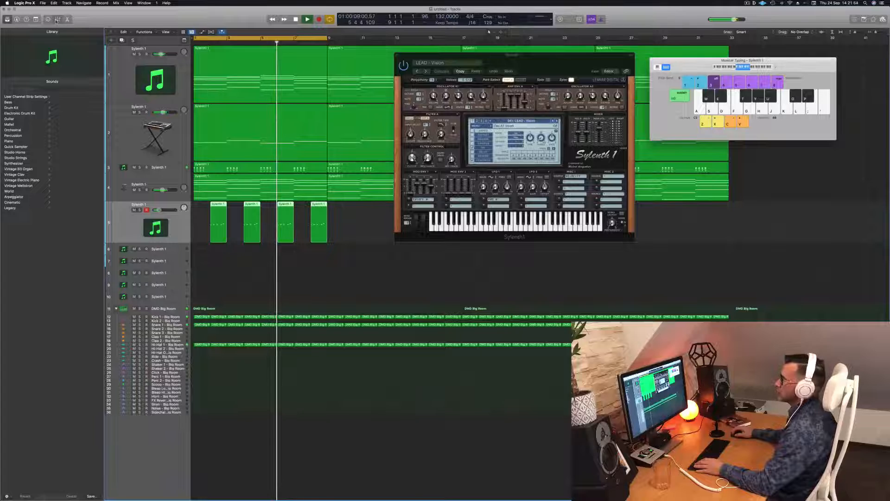
left_click(58, 20)
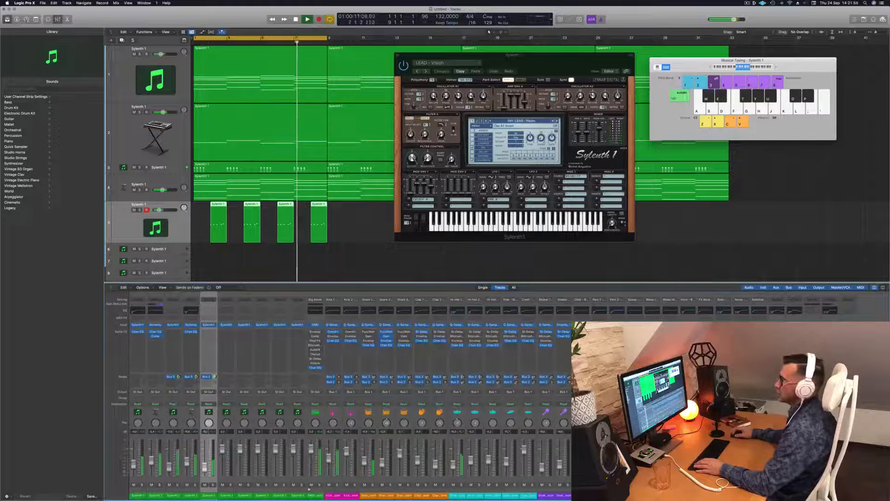
left_click(35, 20)
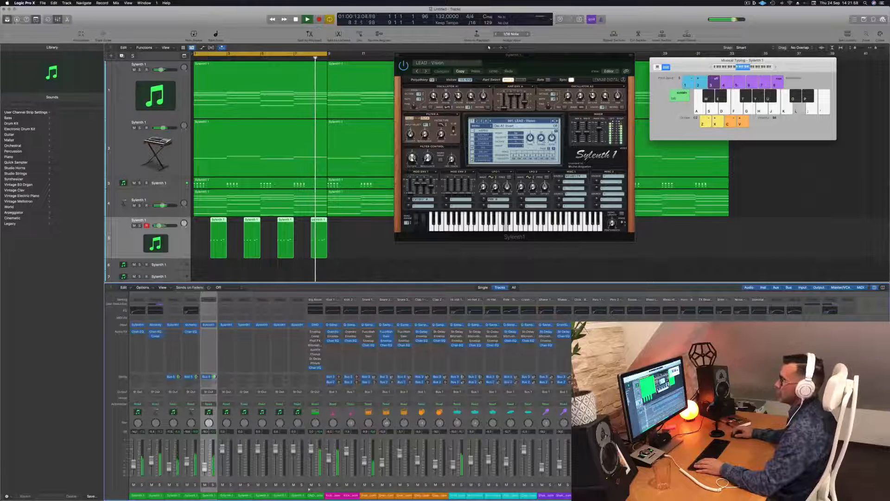
left_click(16, 19)
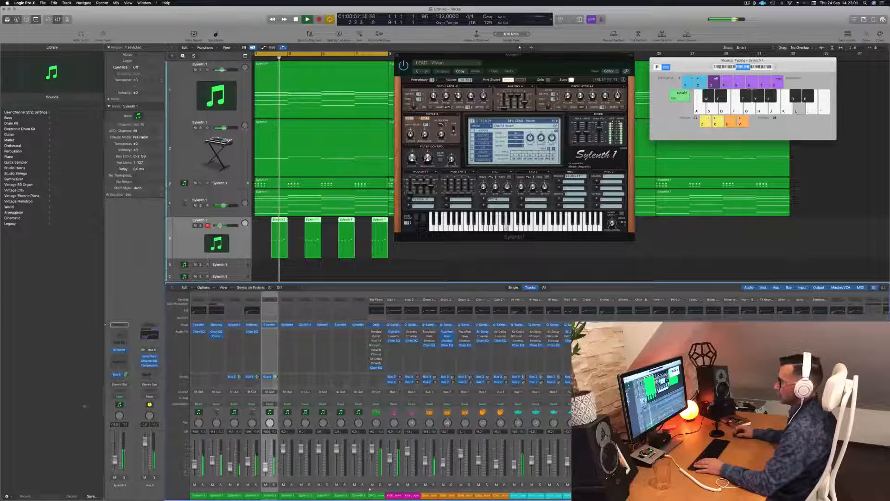
key("Return")
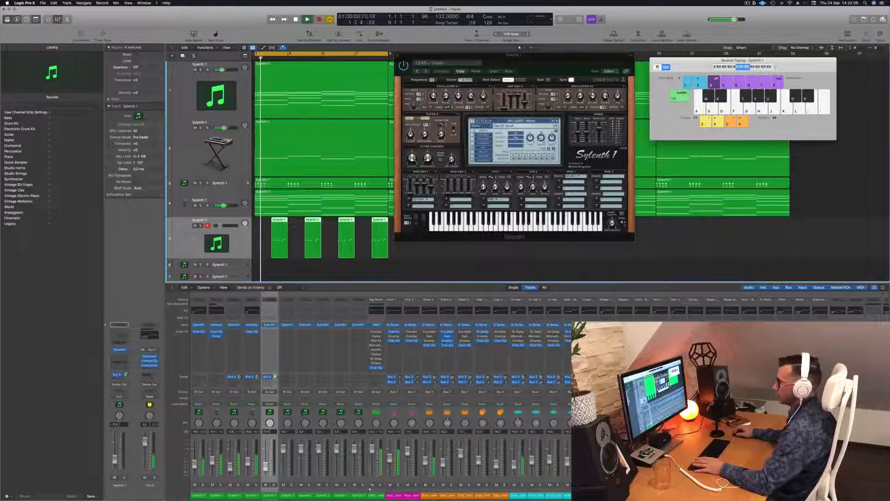
Step: Insert a stereo Compressor on the fifth track and sidechain it to Kick 1 - Big Room
left_click(120, 356)
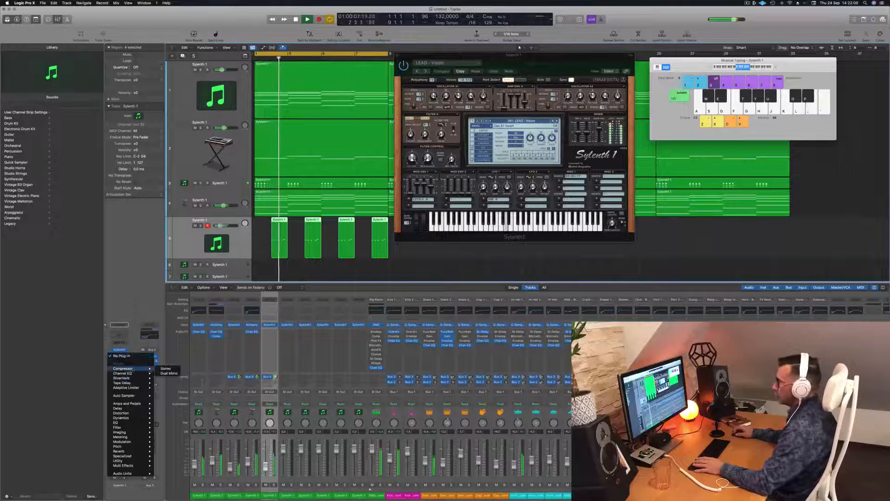
left_click(165, 368)
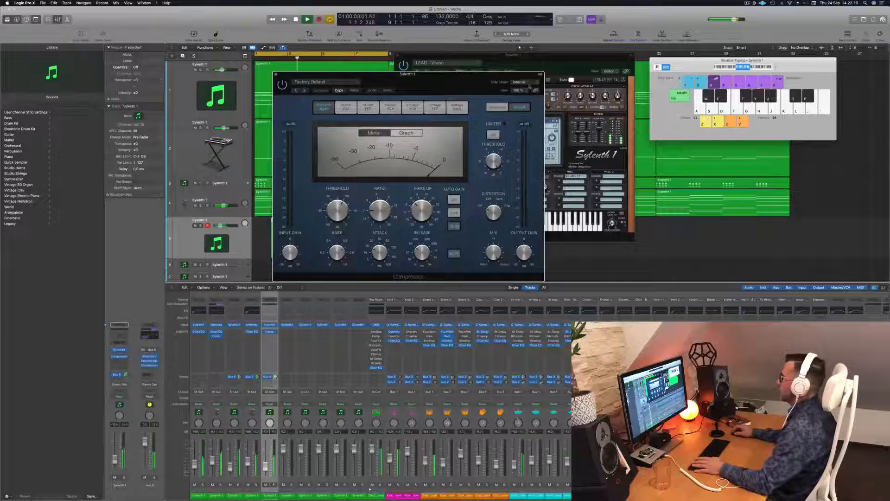
mouse_move(528, 95)
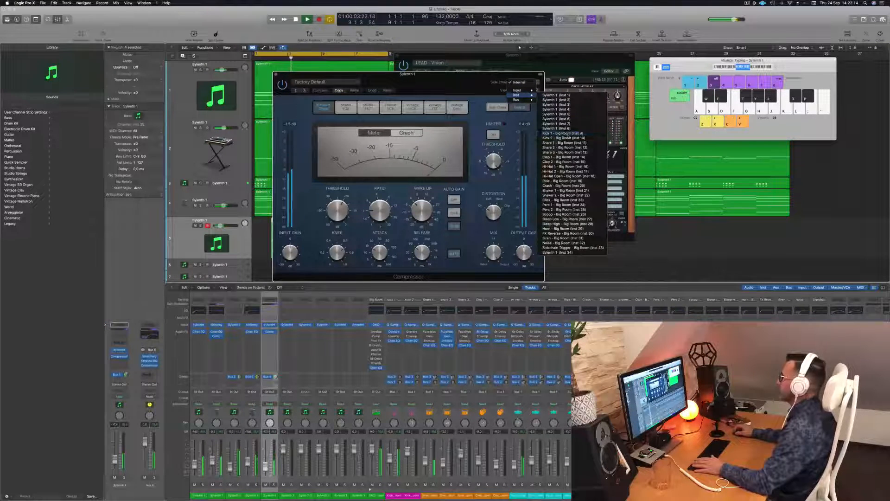
left_click(563, 133)
left_click_drag(462, 80, 644, 107)
left_click_drag(588, 101, 476, 109)
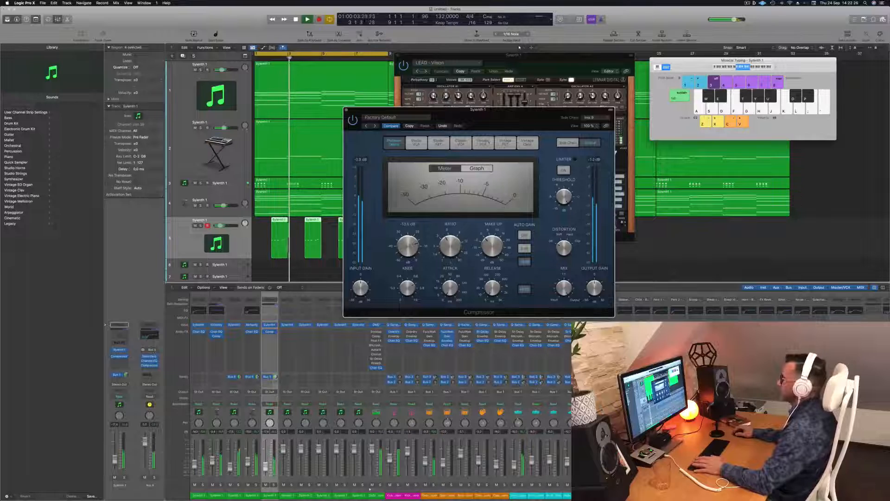
left_click_drag(346, 111, 331, 112)
left_click(331, 112)
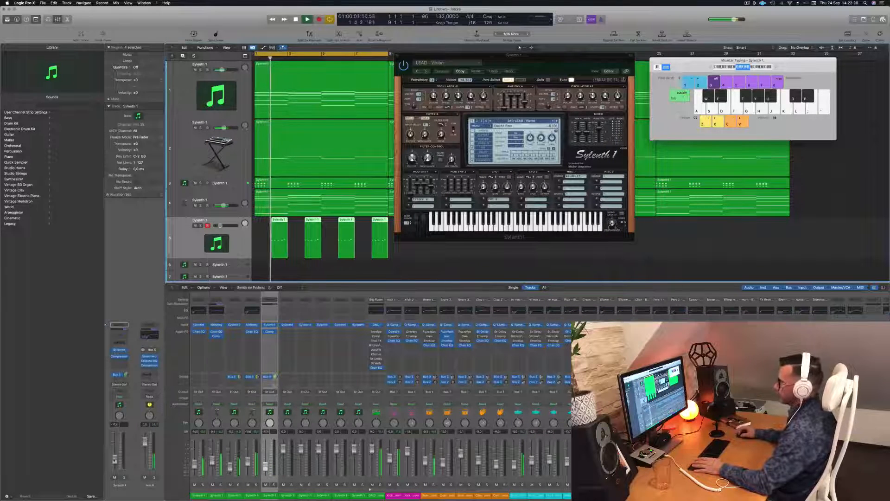
Step: Copy the lead regions along the fifth track to bar 33, extend the cycle range to match and restart playback
left_click_drag(537, 58, 764, 81)
scroll(409, 229, "down", 5)
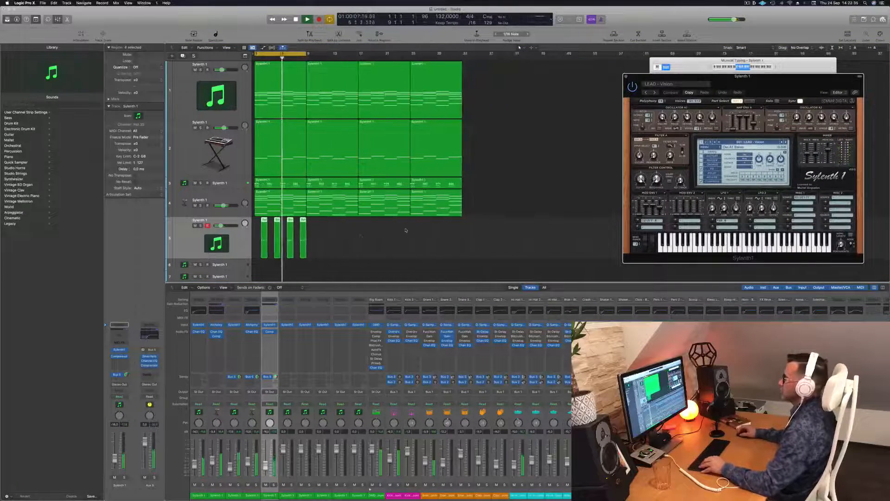
left_click_drag(265, 226, 318, 226)
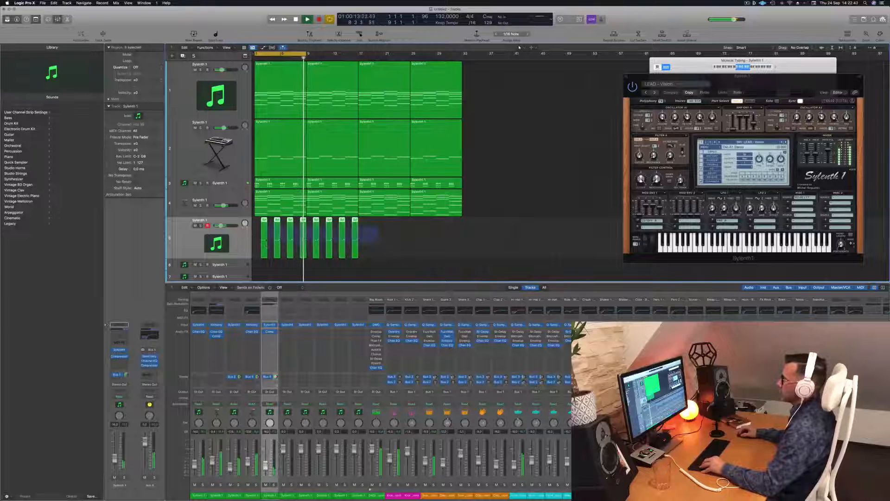
left_click_drag(265, 246, 368, 231)
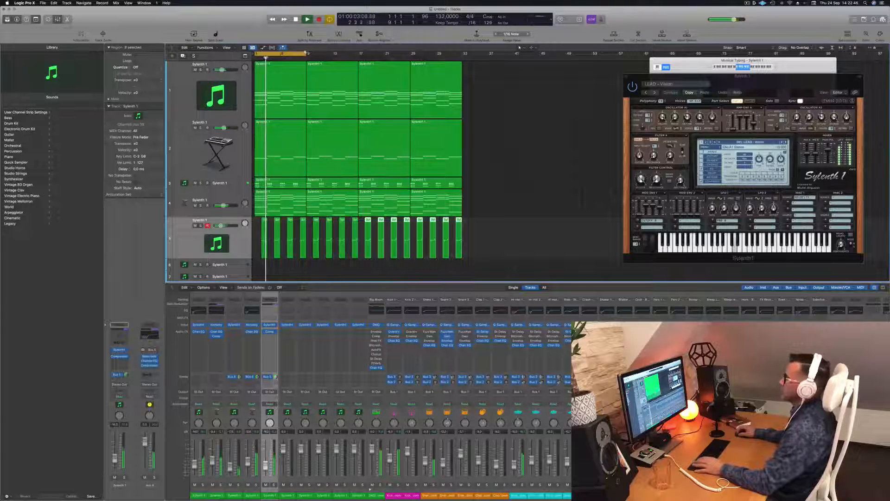
left_click_drag(787, 84, 566, 66)
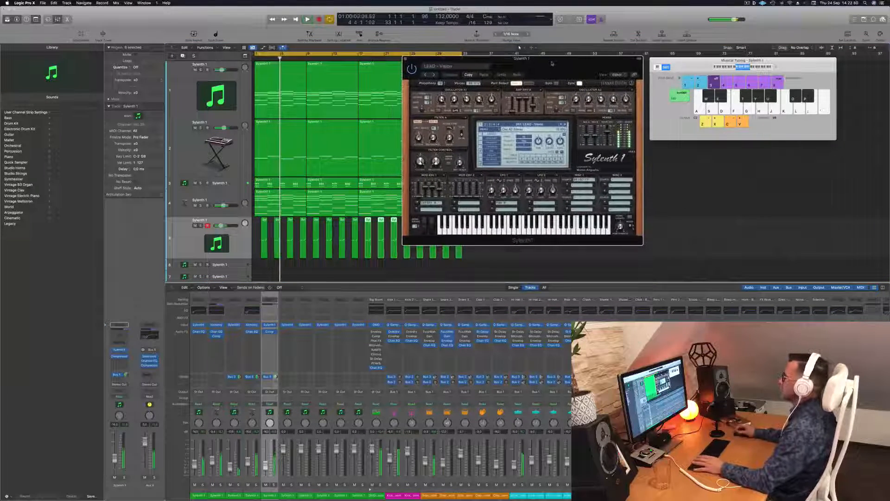
key("space")
key("space")
Step: Duplicate the fifth track together with its lead regions, mute the copy and select the original lead track
left_click(225, 237)
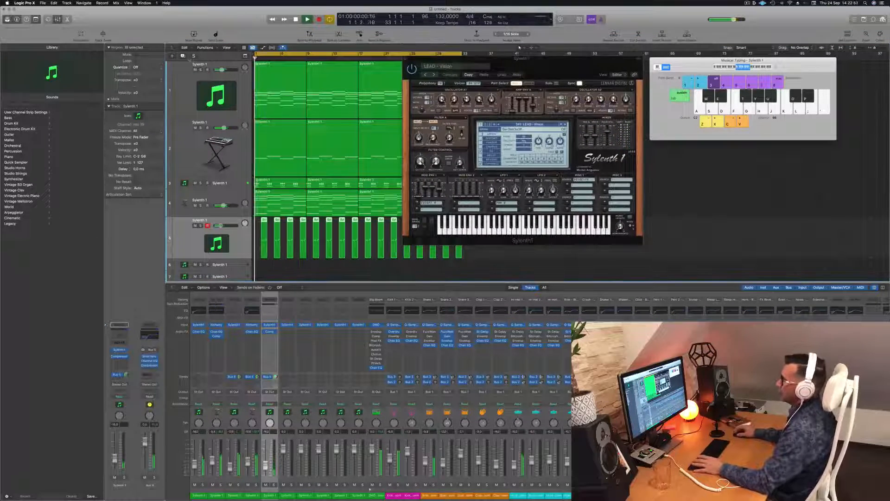
key("super+d")
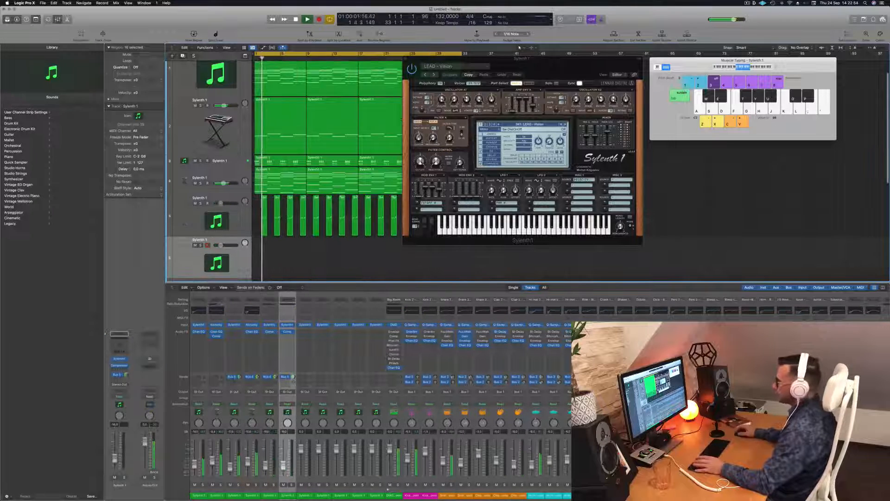
left_click_drag(502, 68, 705, 77)
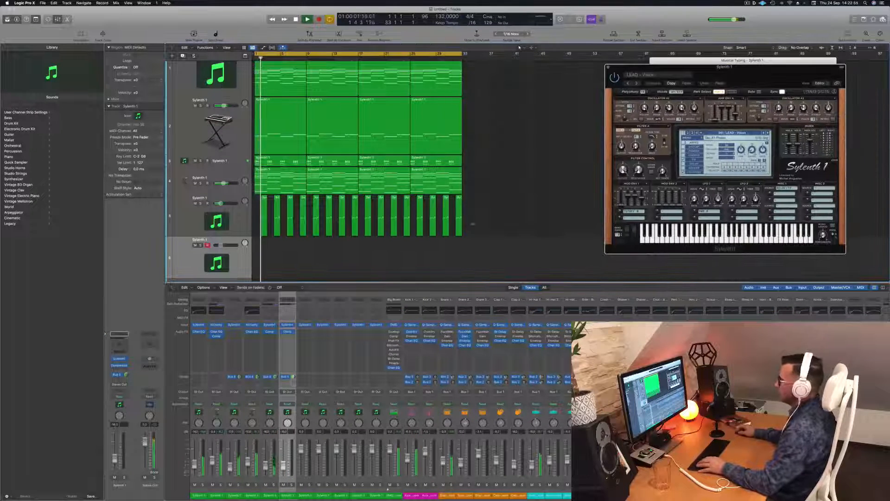
left_click_drag(469, 249, 262, 245)
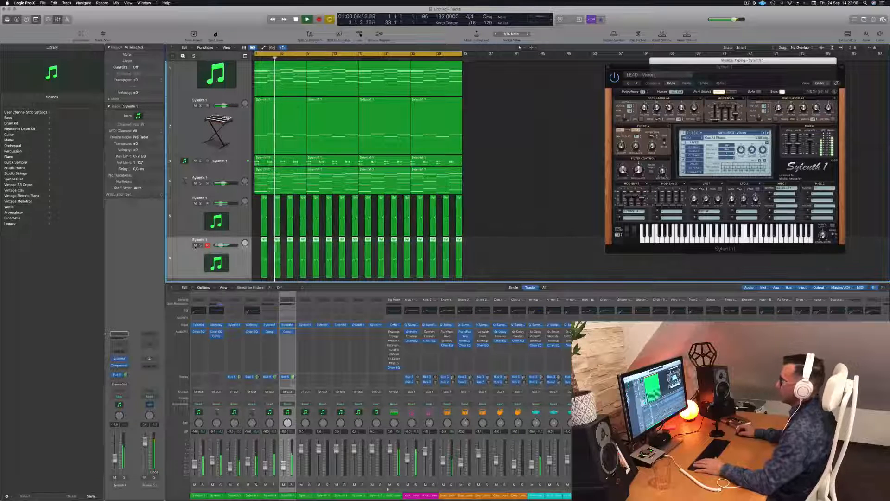
left_click(194, 245)
left_click(185, 218)
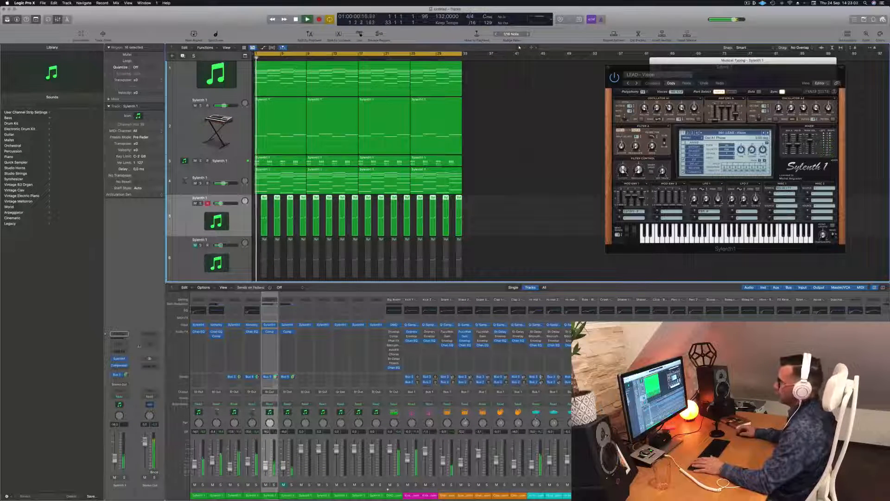
Step: Load another LEAD preset in the fifth track's Sylenth1 and restart playback to hear it
key("v")
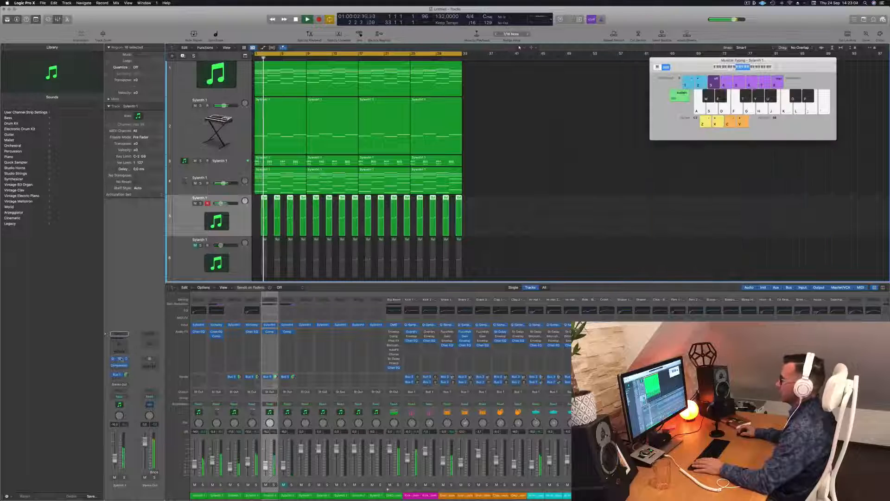
key("v")
left_click_drag(729, 77, 516, 65)
left_click(538, 123)
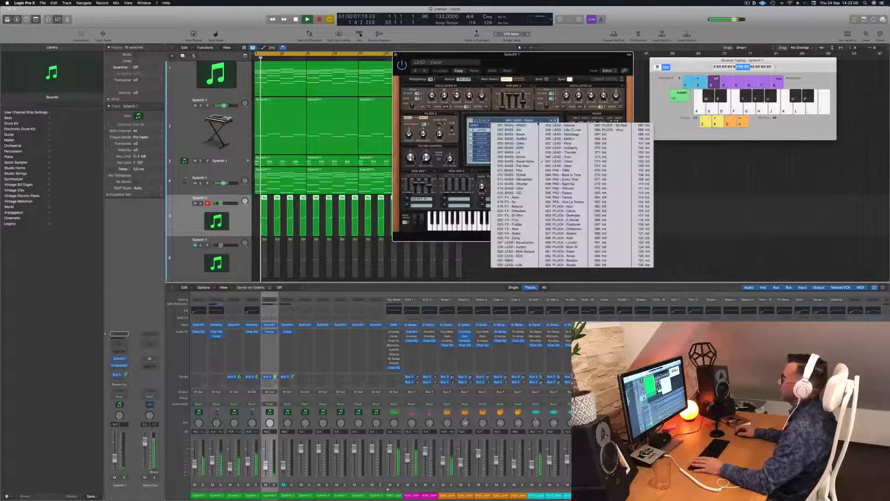
left_click(515, 242)
left_click_drag(551, 58, 513, 59)
left_click(518, 120)
key("space")
key("space")
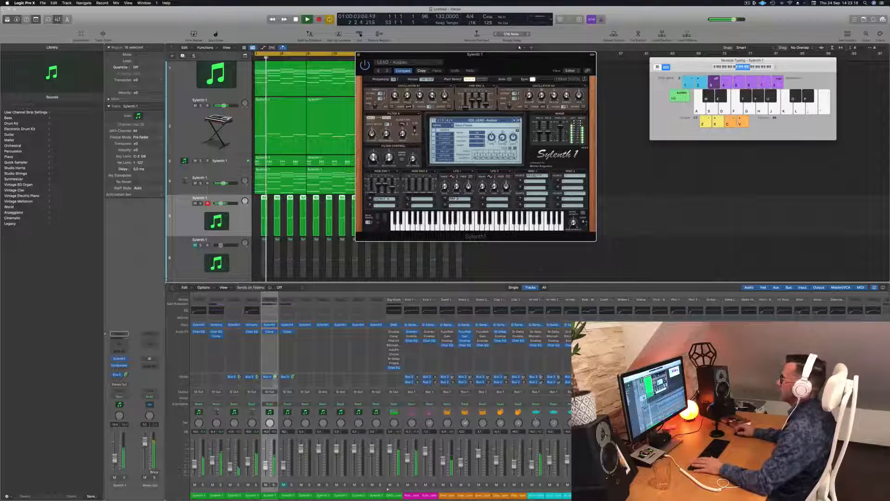
Step: Audition successive Sylenth1 lead presets on the fifth track up to LEAD - Party while the loop plays
left_click(519, 120)
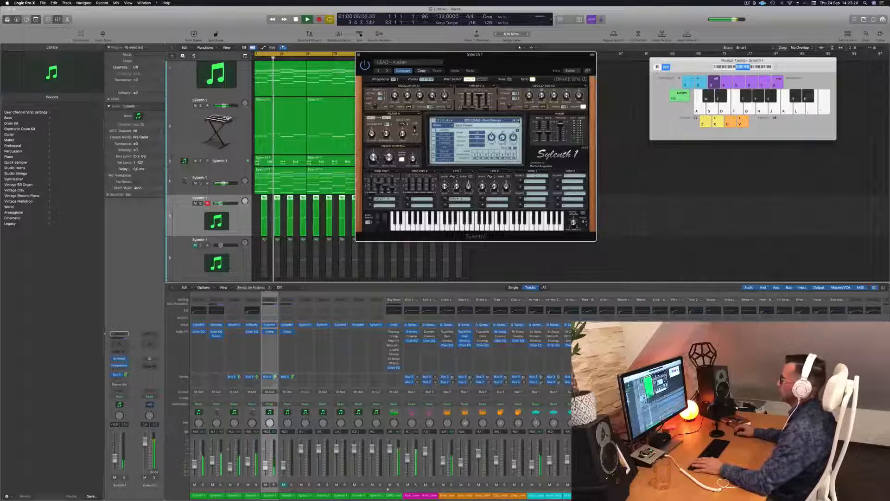
left_click(519, 120)
left_click(519, 121)
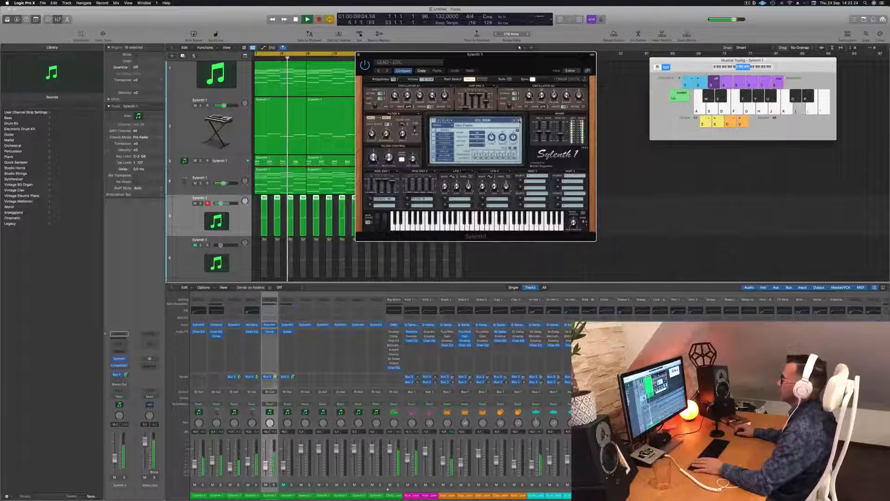
left_click(519, 120)
left_click(519, 120)
left_click(520, 121)
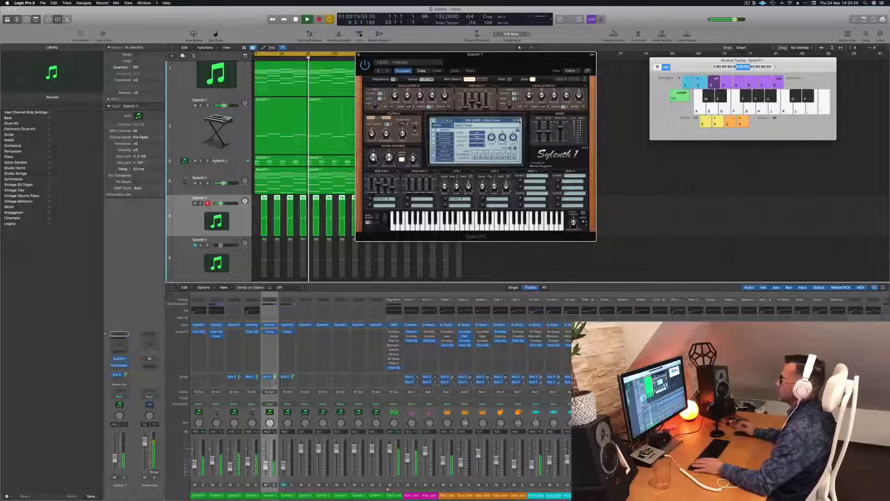
left_click(519, 121)
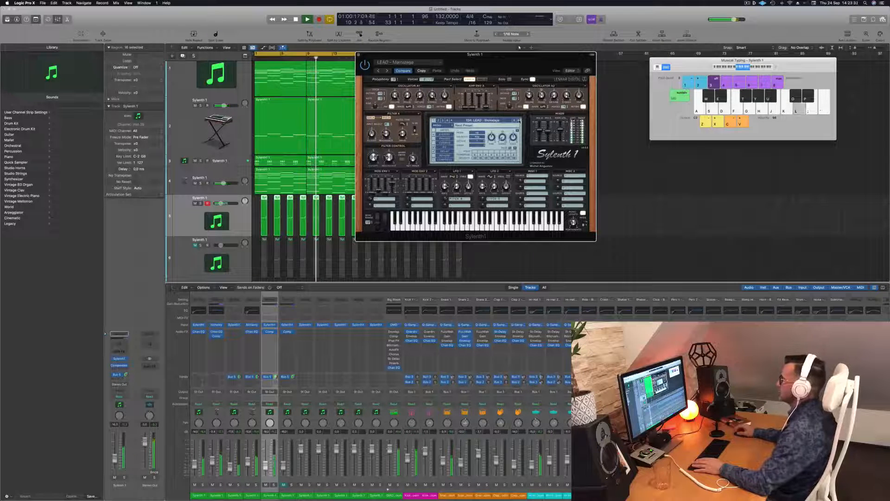
left_click(519, 121)
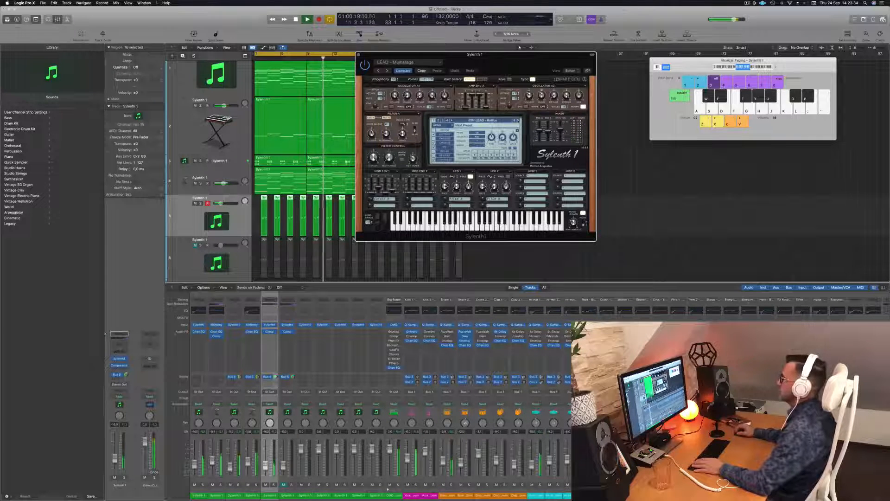
left_click(519, 121)
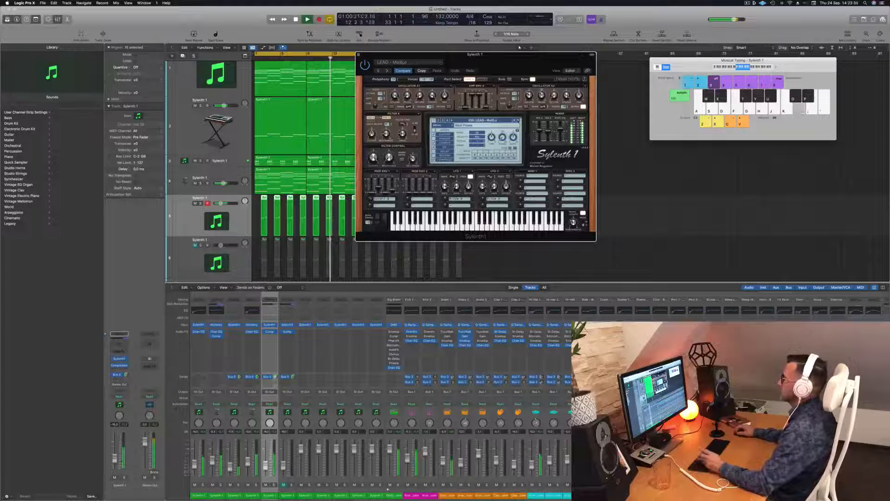
left_click(519, 120)
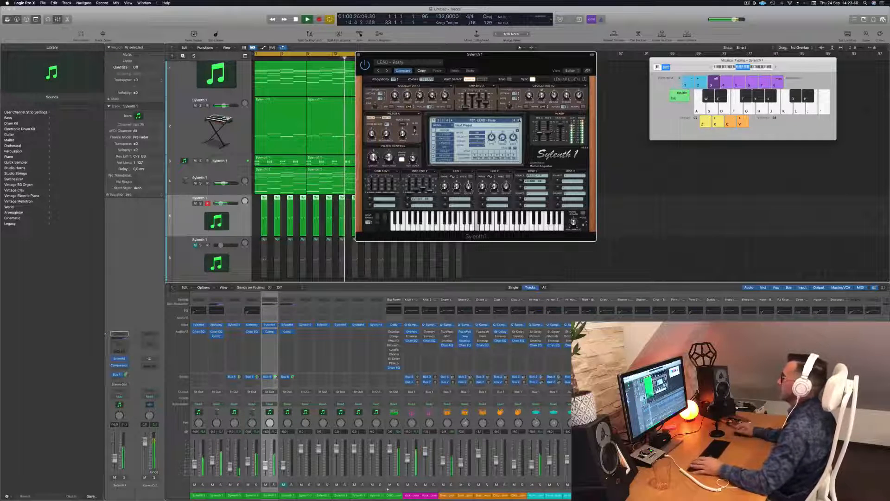
Step: Audition the remaining Sylenth1 lead presets after LEAD - Party on the fifth track while the loop plays
left_click(519, 121)
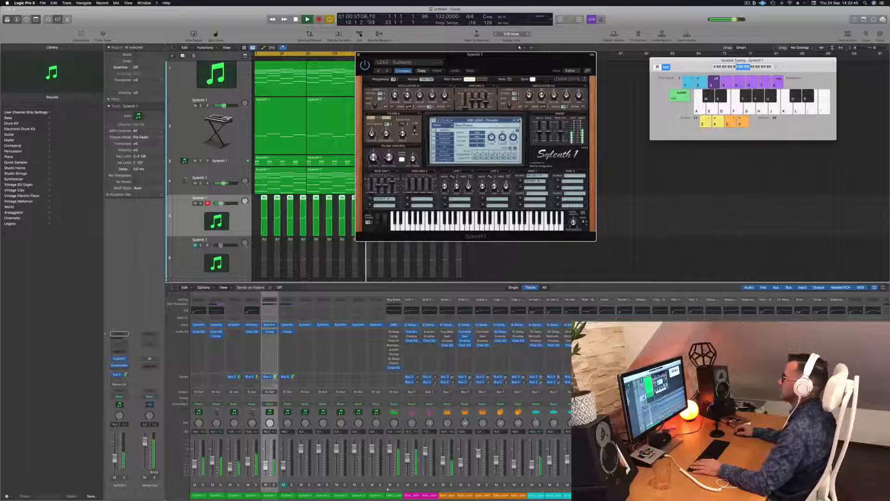
left_click(518, 121)
left_click(519, 120)
left_click(520, 120)
left_click(520, 121)
Step: Load the first PLUCK preset in the fifth track's Sylenth1 and audition the following ones up to PLUCK - Darkness
left_click(482, 120)
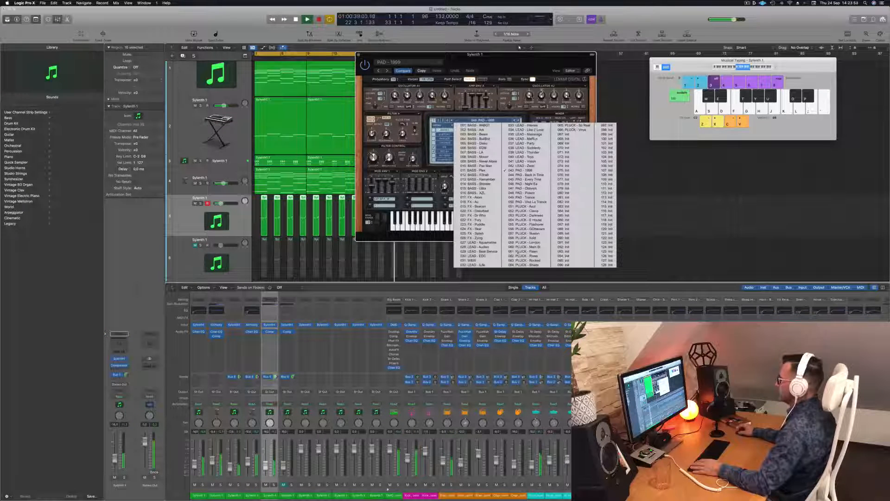
left_click(536, 208)
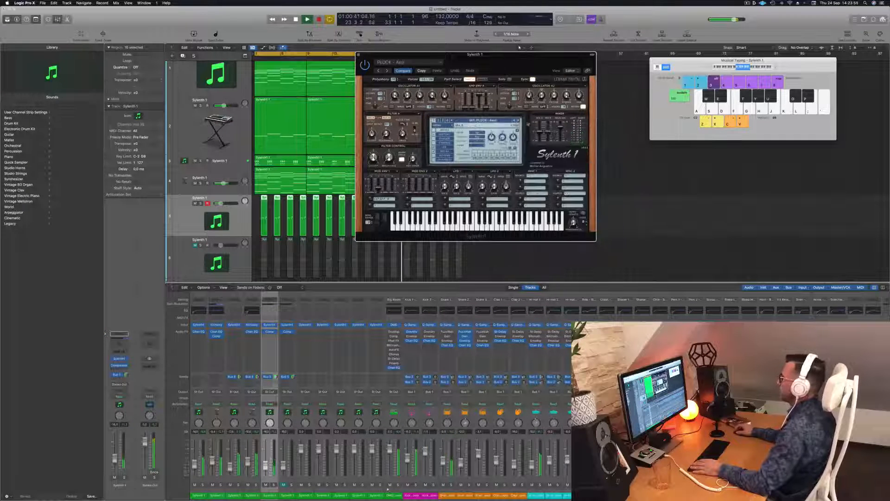
key("l")
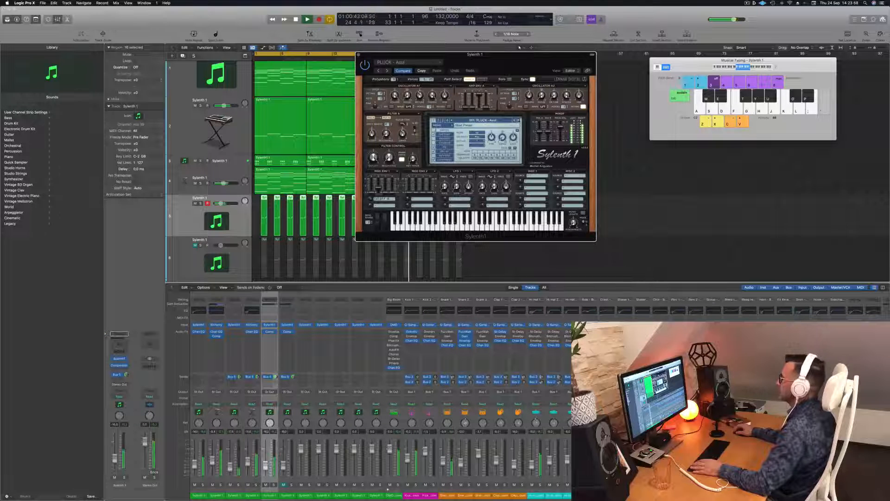
left_click(519, 121)
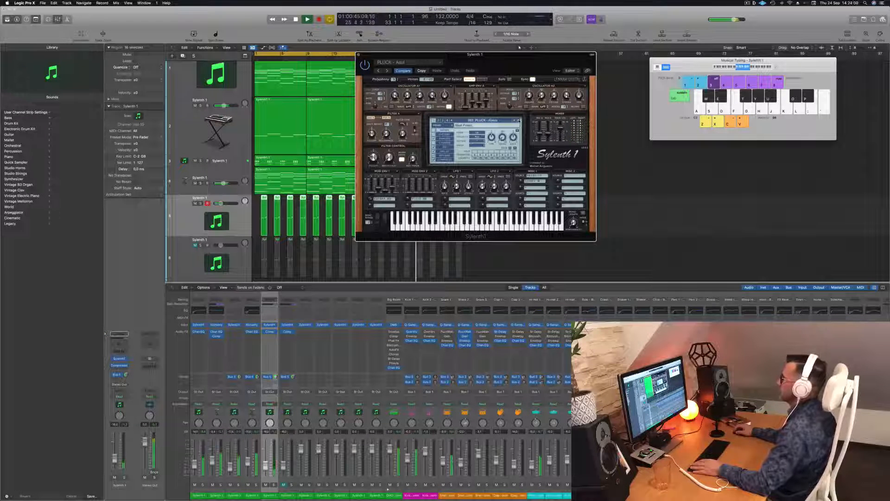
left_click(519, 120)
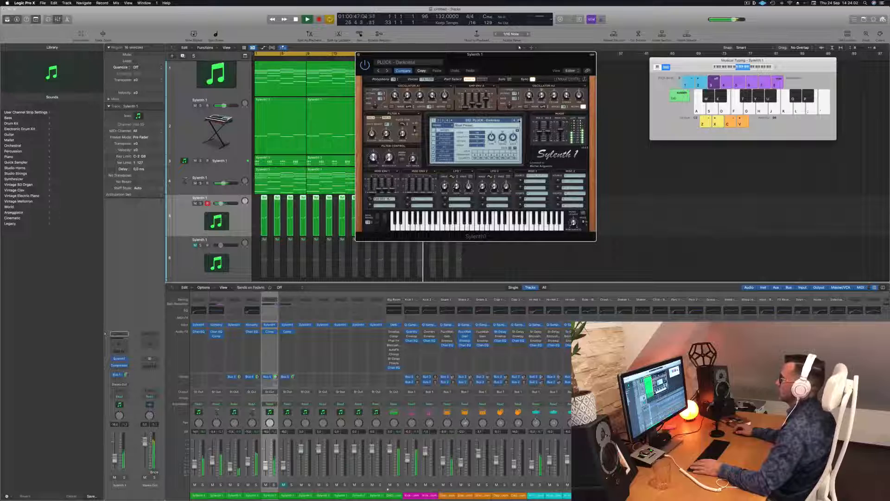
Step: Advance the fifth track's Sylenth1 to the pluck preset following PLUCK - London, close the synth and stop playback
left_click(519, 121)
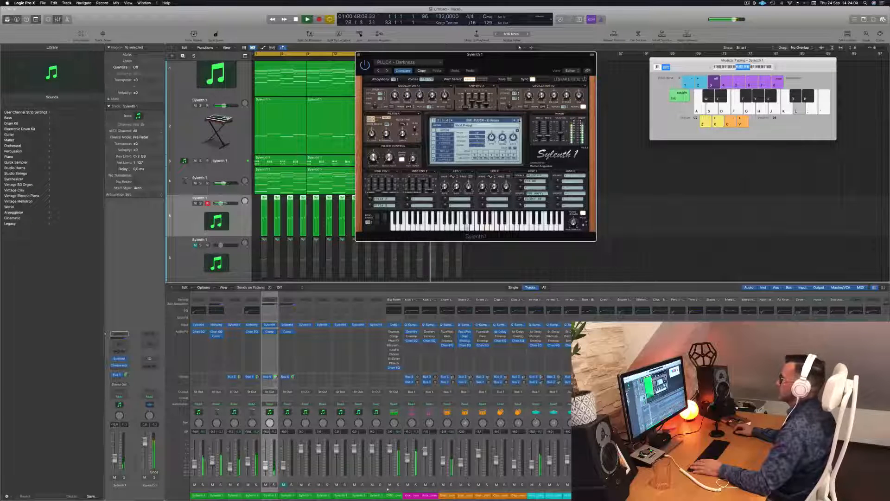
left_click(519, 121)
left_click(519, 121)
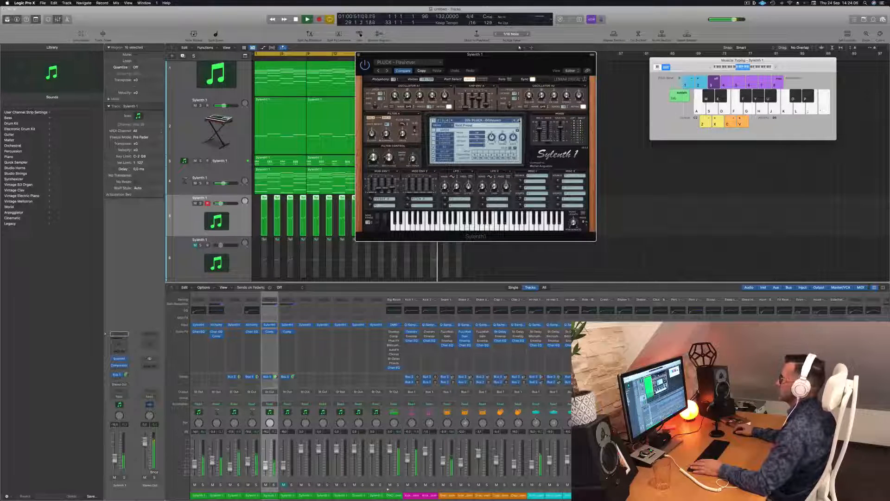
left_click(519, 121)
left_click(519, 120)
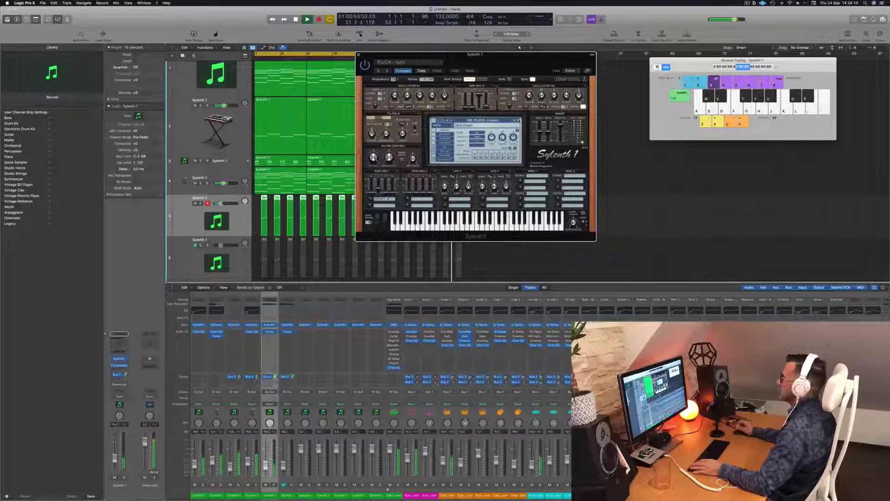
left_click(520, 120)
left_click(519, 121)
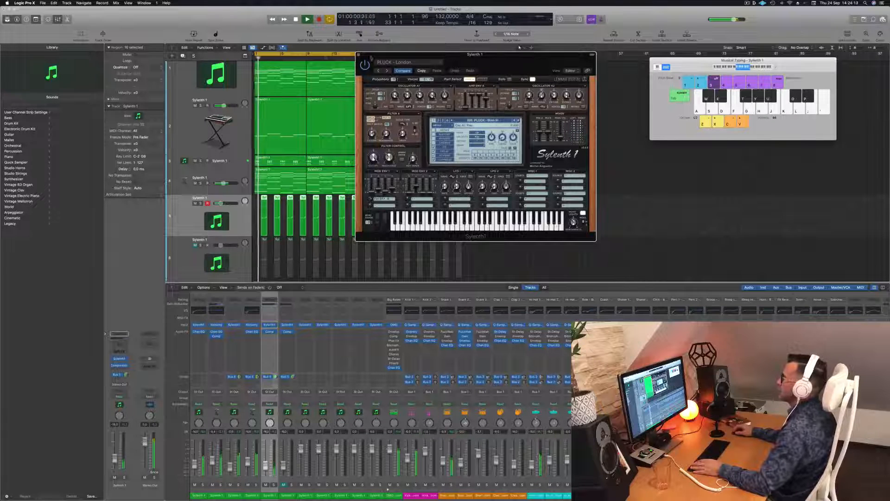
left_click(358, 55)
key("space")
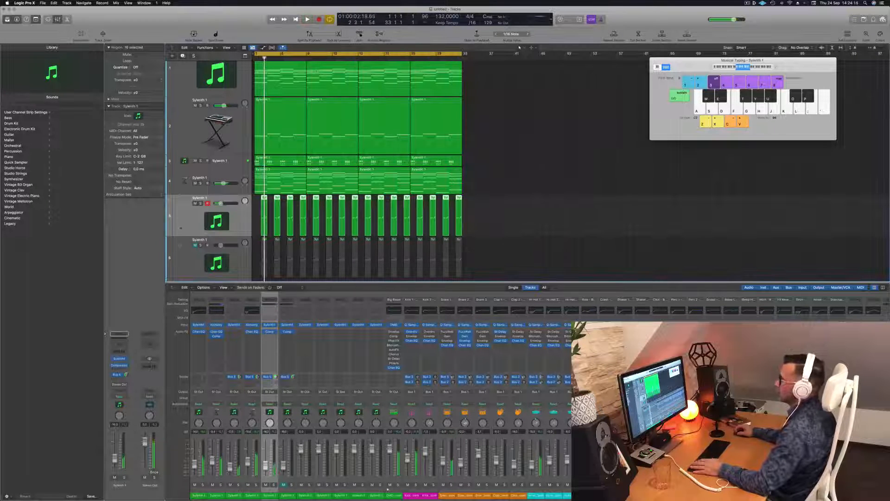
Step: Unmute the duplicate sixth track and delete all its copied lead regions with playback running
left_click(185, 258)
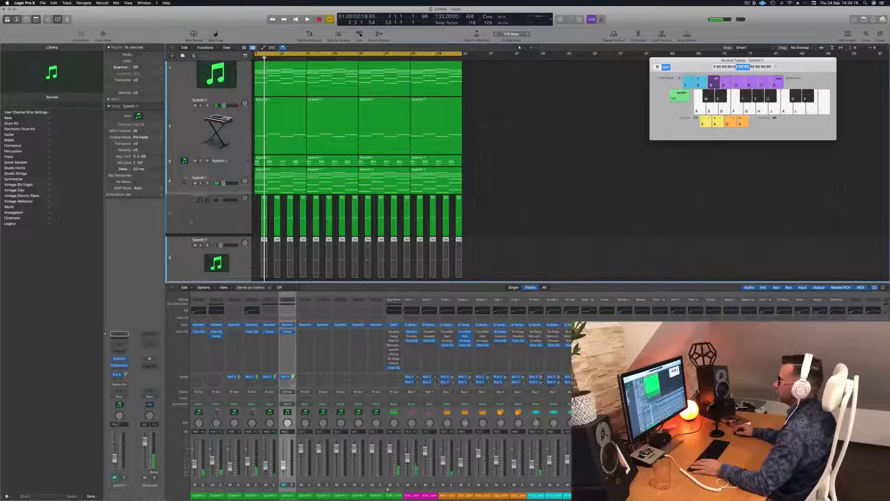
key("Up")
key("space")
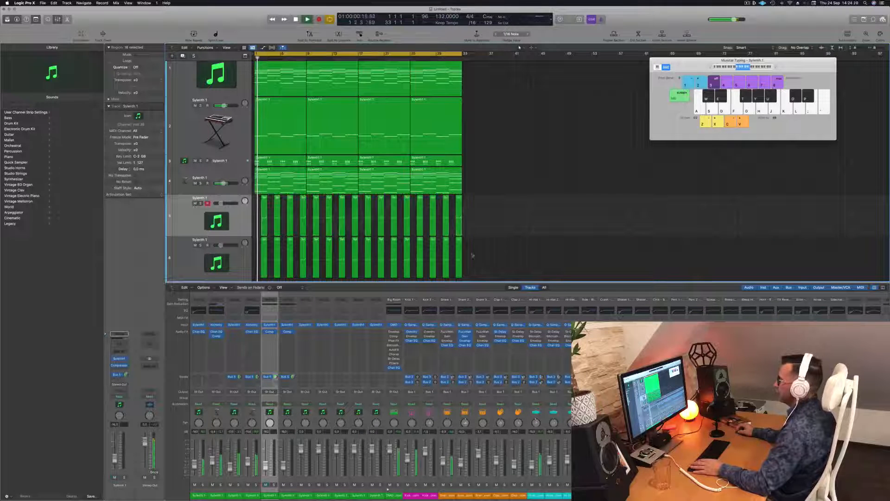
key("Delete")
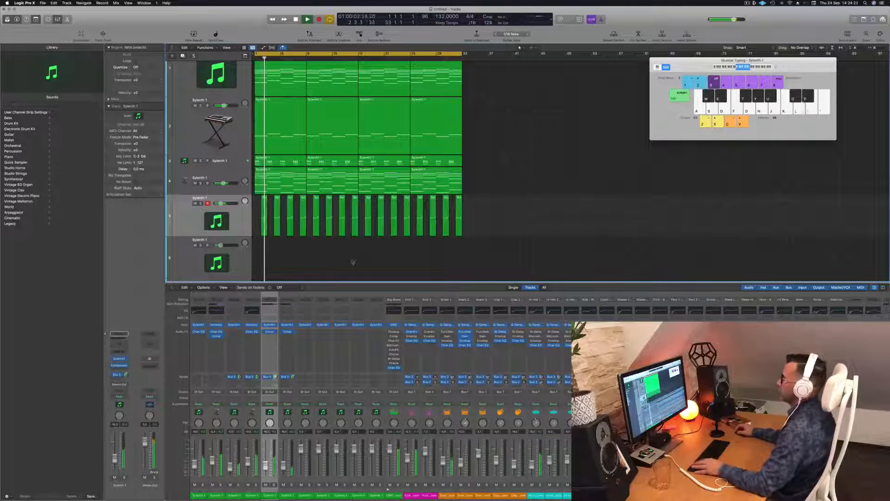
scroll(342, 257, "right", 2)
scroll(329, 256, "left", 2)
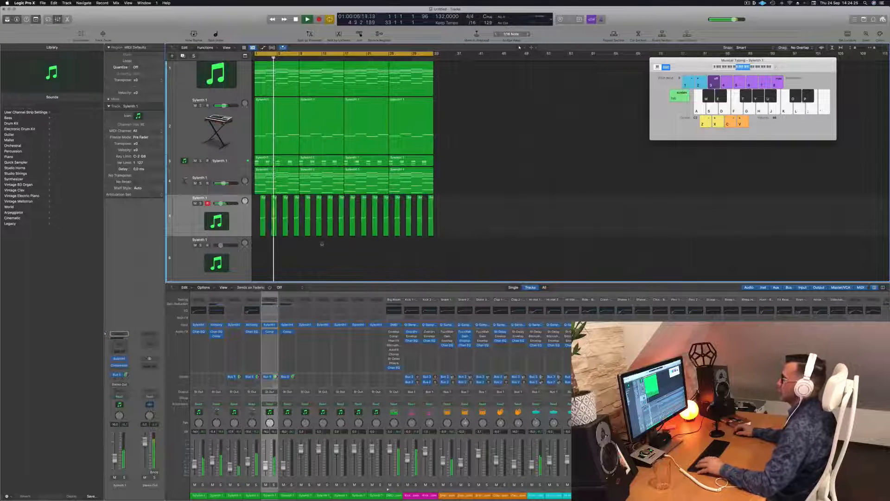
Step: Select the fifth track and replay the arrangement from the start to judge how its new pluck sound fits
left_click(187, 218)
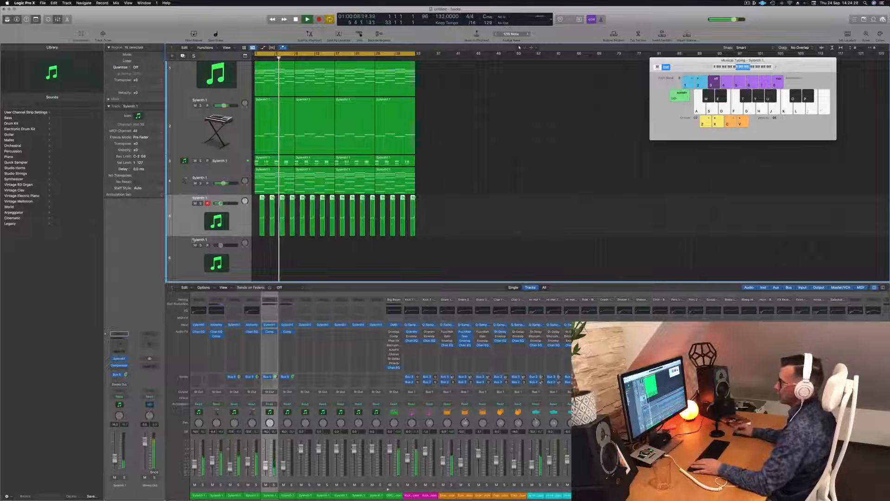
scroll(455, 165, "down", 2)
scroll(454, 164, "right", 1)
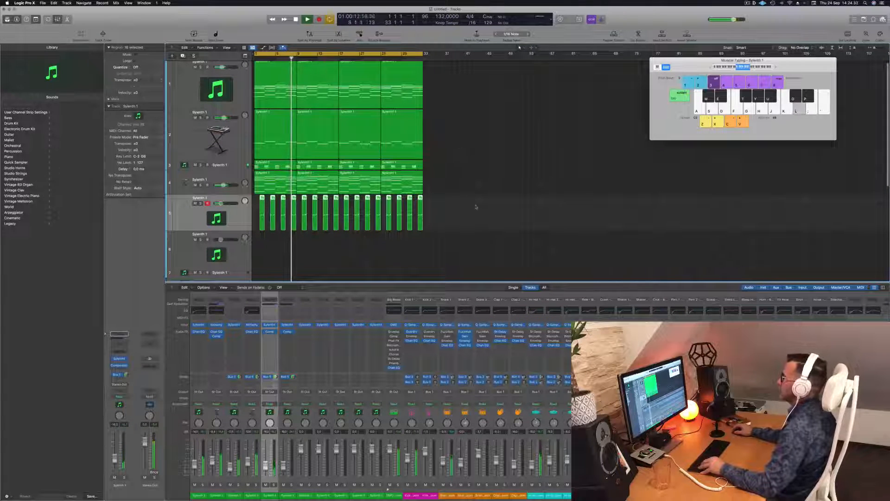
scroll(472, 189, "up", 1)
key("space")
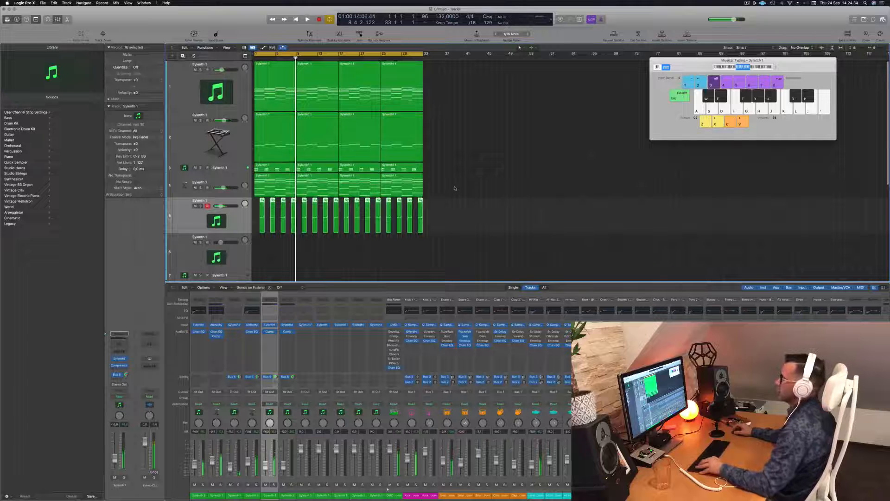
scroll(455, 188, "right", 3)
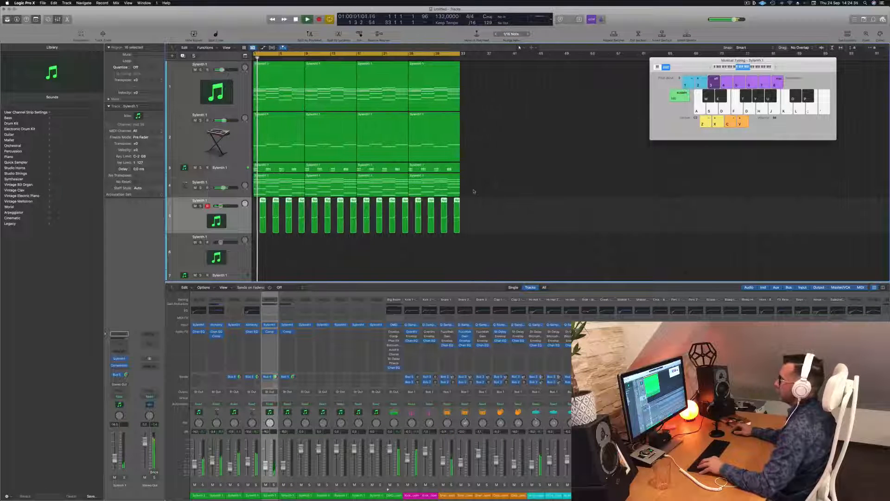
scroll(473, 191, "left", 3)
scroll(472, 191, "right", 2)
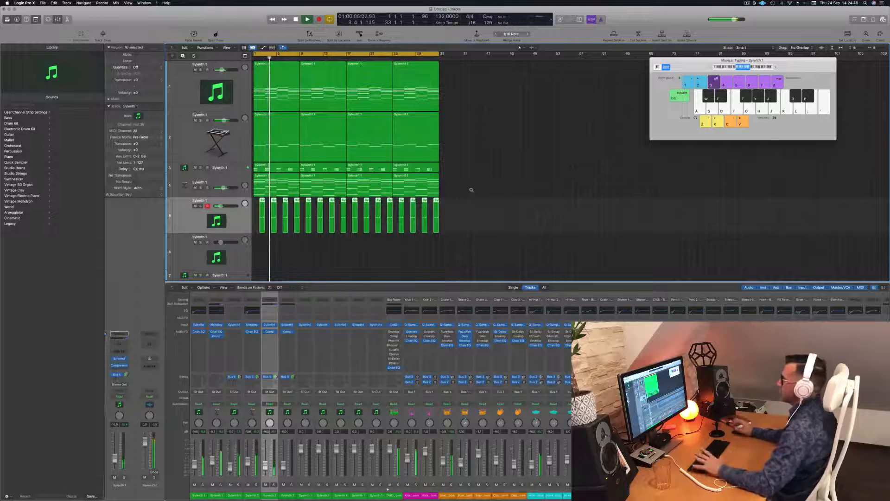
left_click(481, 180)
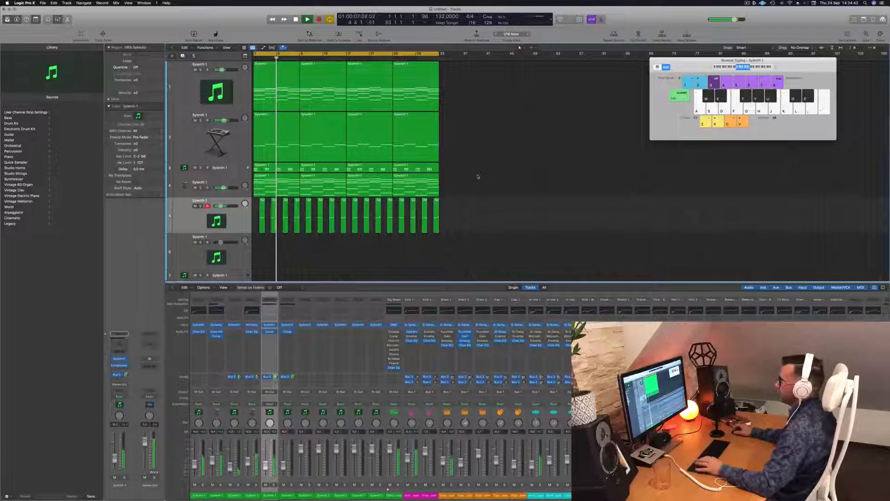
scroll(478, 176, "down", 3)
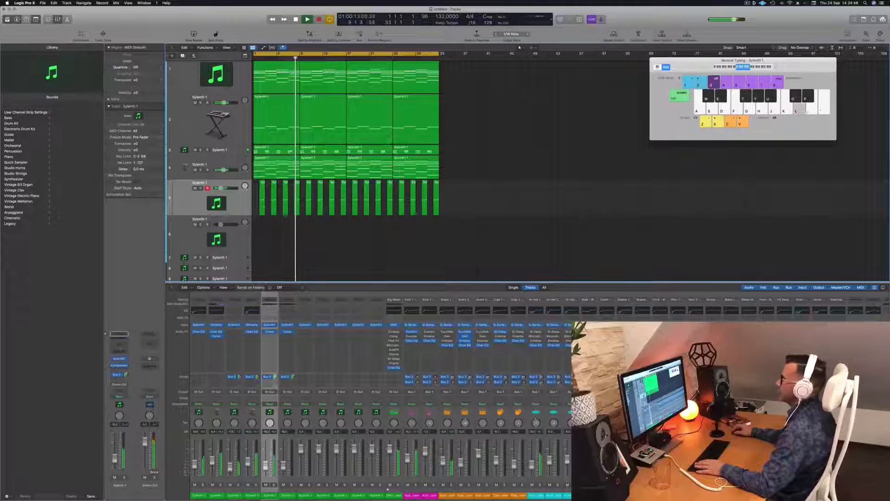
Step: Select the third track, replay the loop and check which preset its Sylenth1 uses, then close the synth and stop playback
left_click(230, 147)
key("space")
key("space")
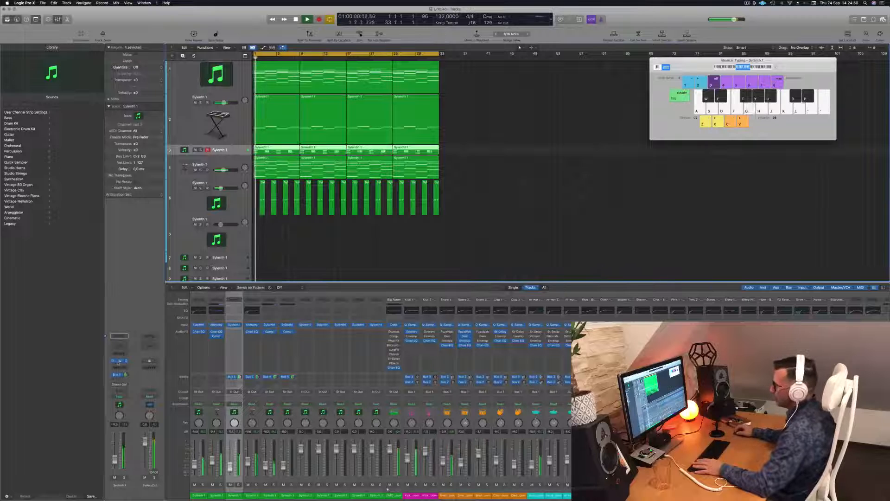
left_click(119, 360)
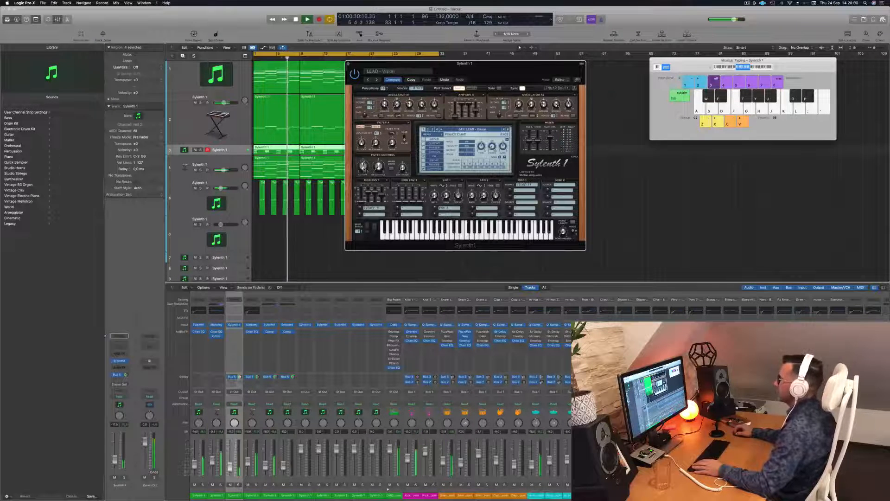
left_click_drag(457, 63, 385, 64)
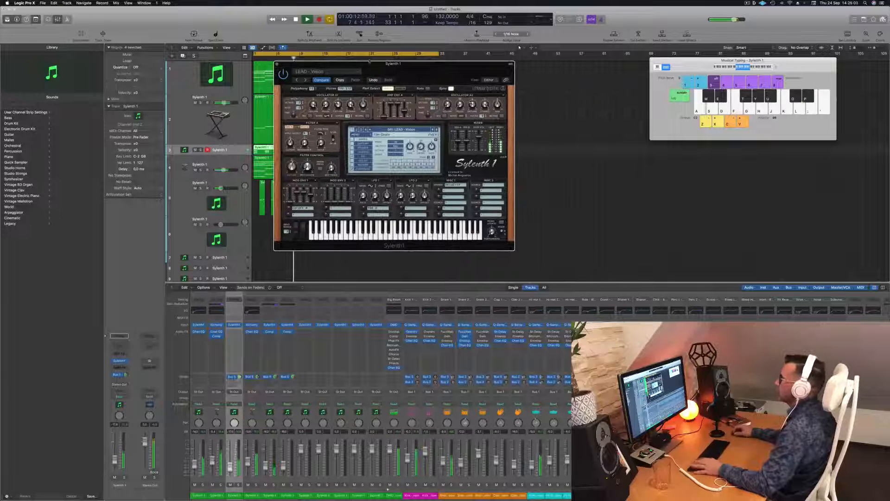
left_click(278, 65)
key("space")
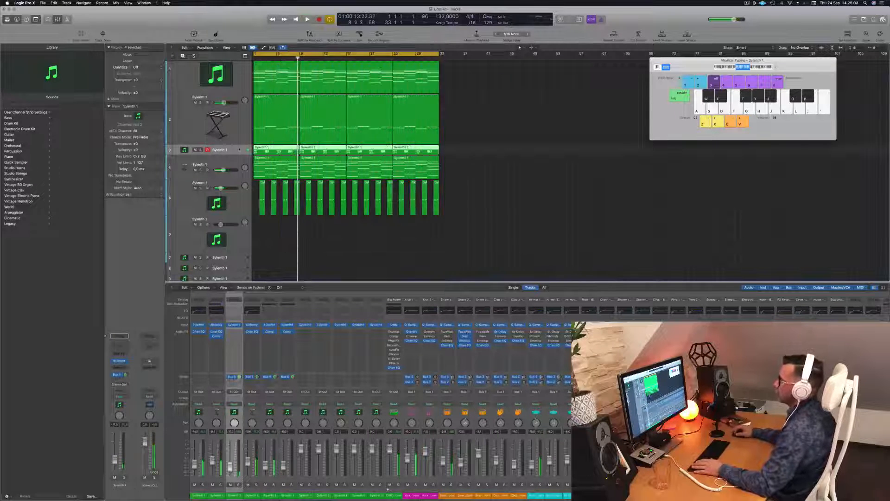
Step: Duplicate the third track and copy the first chord region from the top track onto the start of the new track
key("super+d")
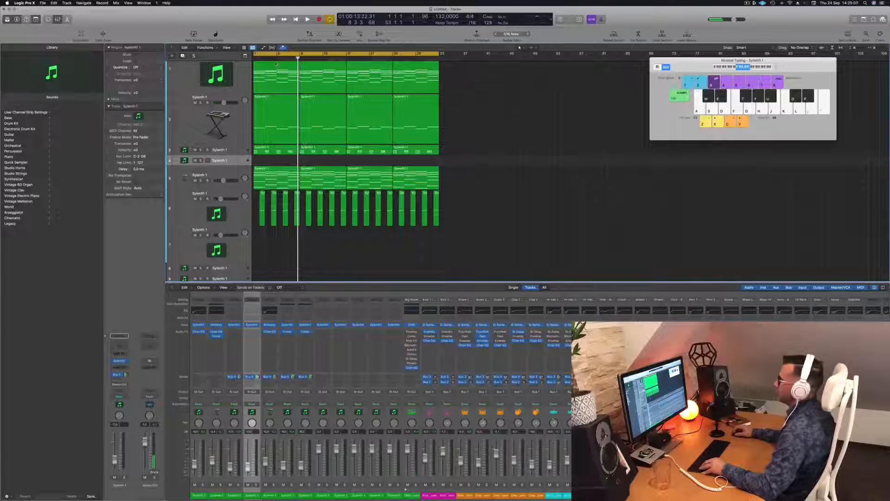
left_click_drag(276, 65, 272, 164)
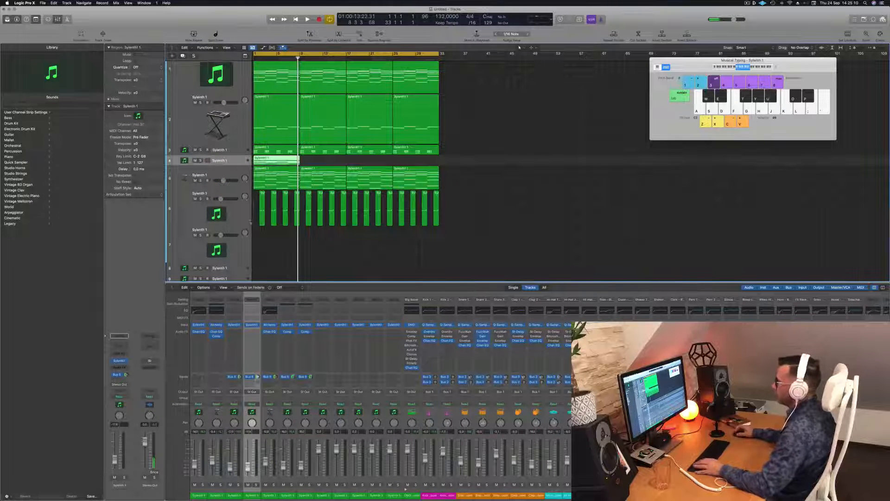
Step: Open the copied chord region in the Piano Roll and delete its upper notes, keeping only the lowest note of each chord
double_click(283, 158)
scroll(346, 444, "down", 2)
scroll(332, 438, "down", 2)
left_click_drag(307, 415, 531, 470)
key("BackSpace")
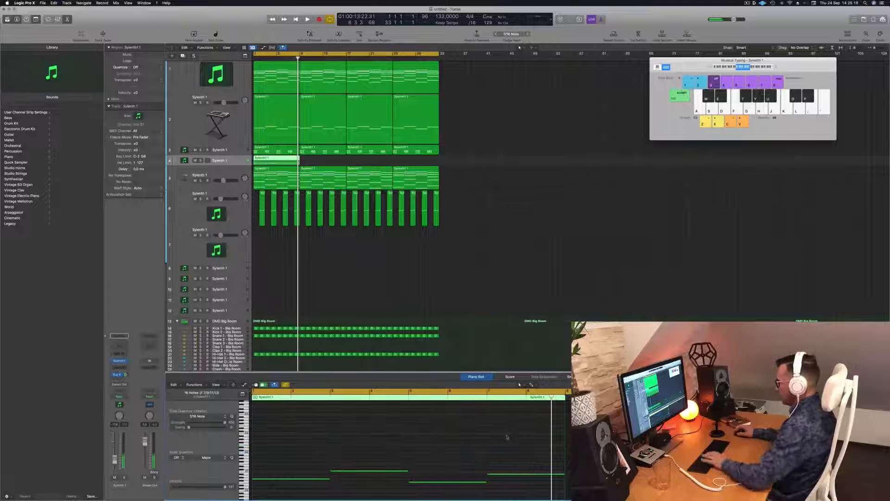
Step: Shorten the four remaining notes together to short equal lengths and play the region back from the start
left_click_drag(304, 460, 534, 495)
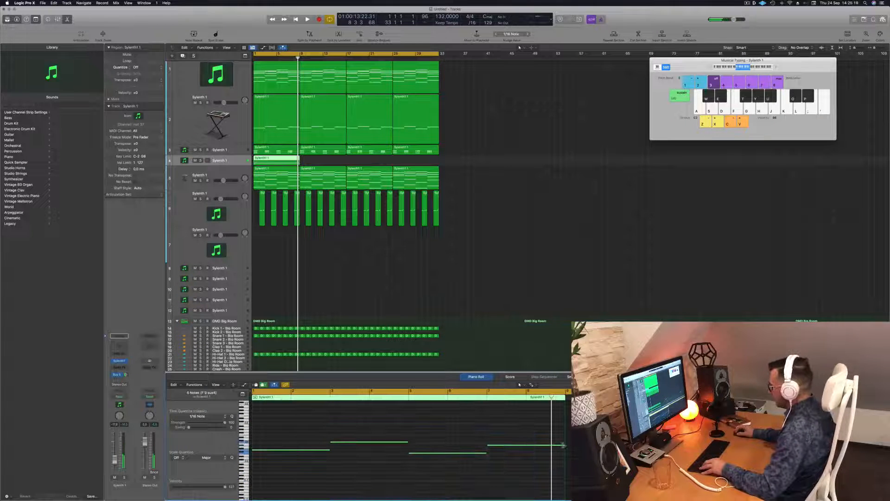
left_click_drag(543, 448, 494, 446)
key("space")
scroll(320, 464, "up", 3)
key("space")
scroll(264, 450, "up", 3)
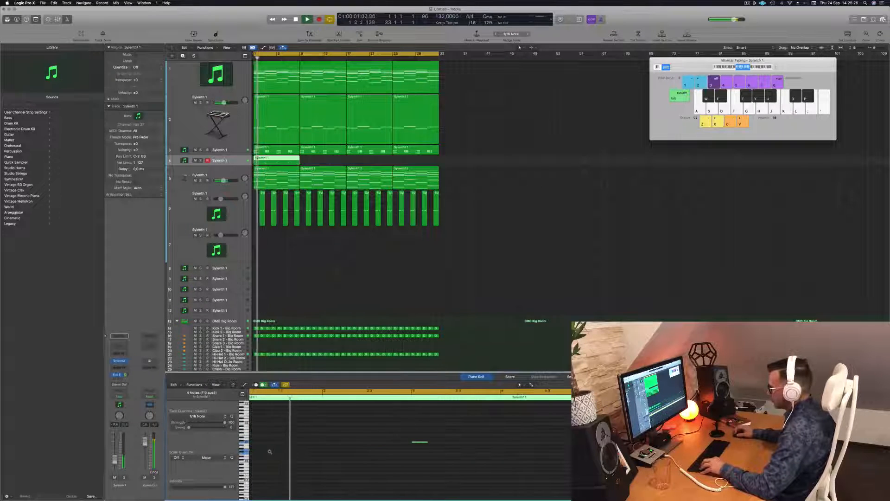
key("space")
key("space")
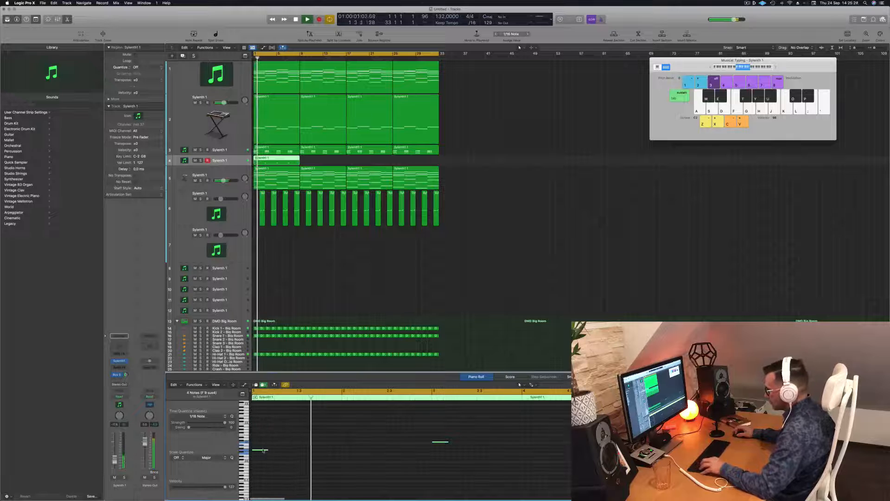
Step: Copy the short notes end to end until each chord has a run of eight repeated notes, playing back between copies
left_click_drag(264, 450, 332, 457)
key("space")
key("space")
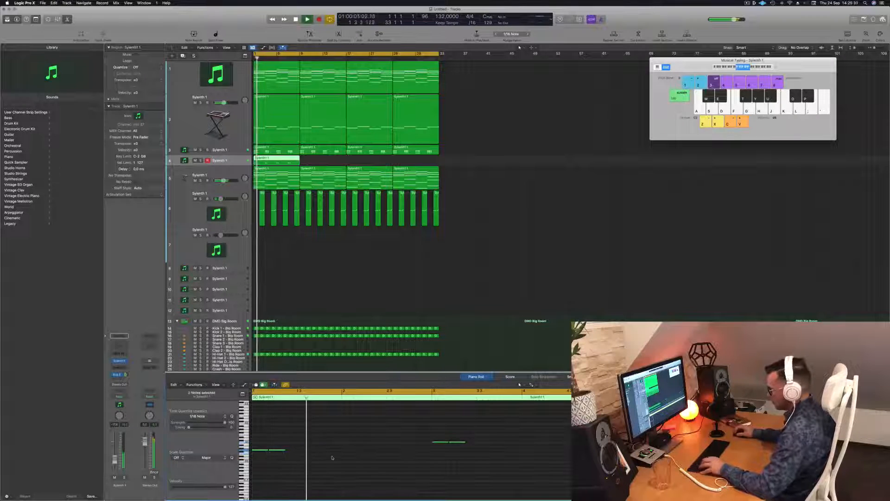
left_click_drag(264, 451, 296, 452)
key("space")
key("space")
key("space")
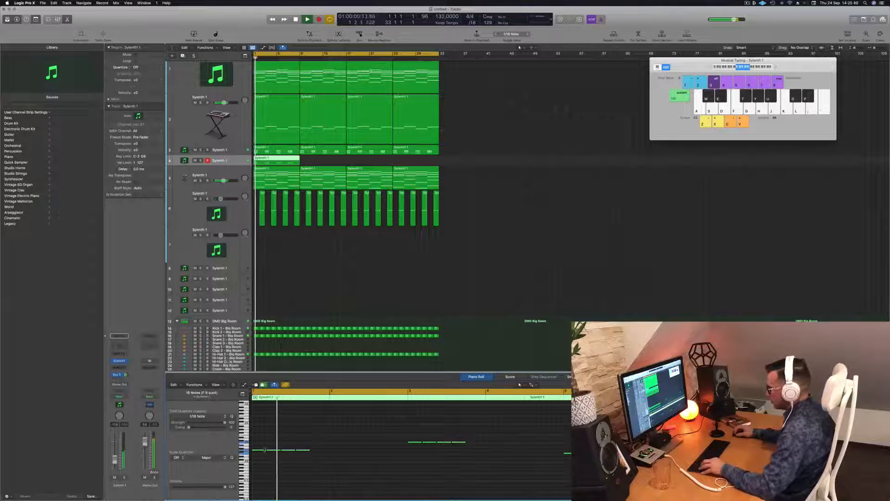
left_click_drag(268, 451, 319, 451)
key("space")
key("space")
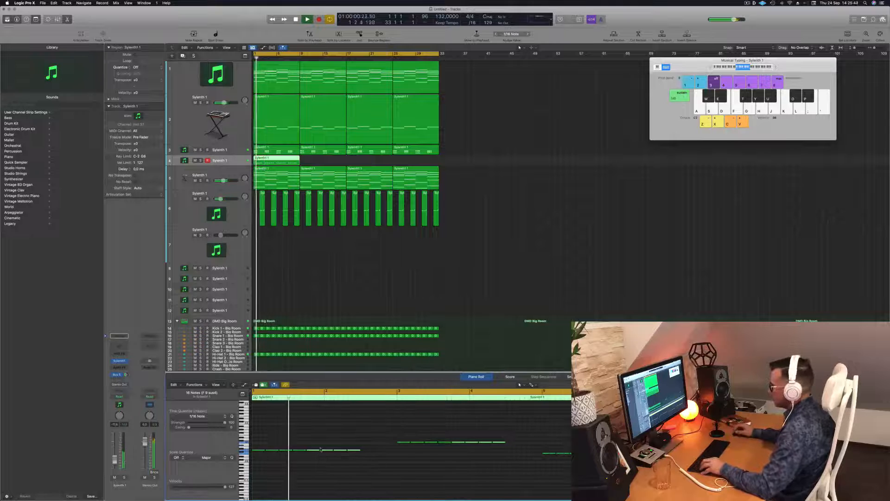
Step: Try filling the rest of each chord's span with further copied notes, leaving no gap before the next chord, and play it back
key("Return")
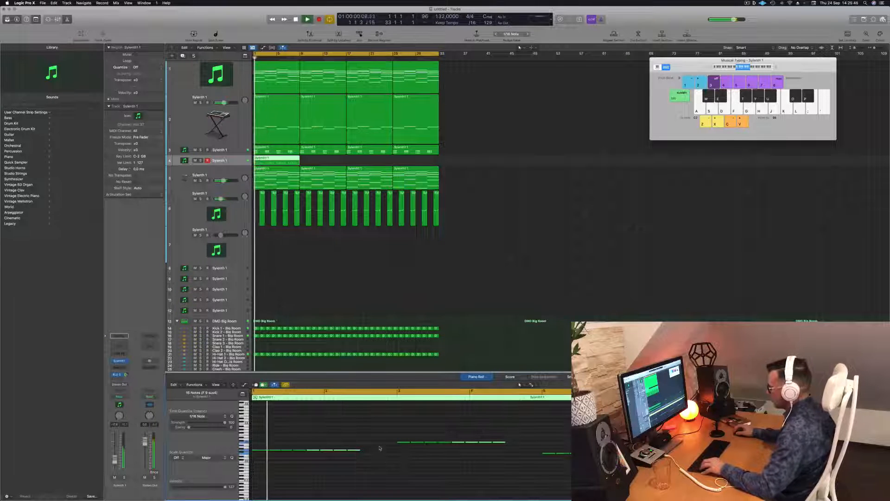
left_click_drag(381, 443, 324, 455)
key("space")
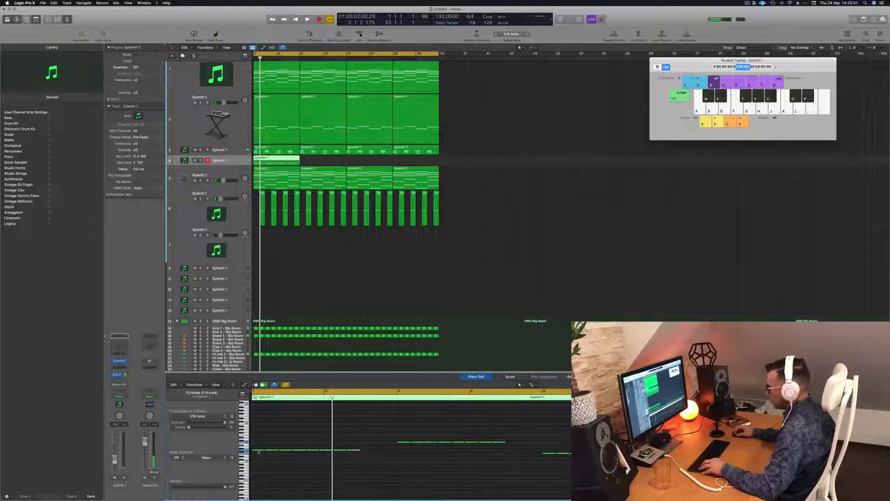
left_click_drag(267, 451, 298, 455)
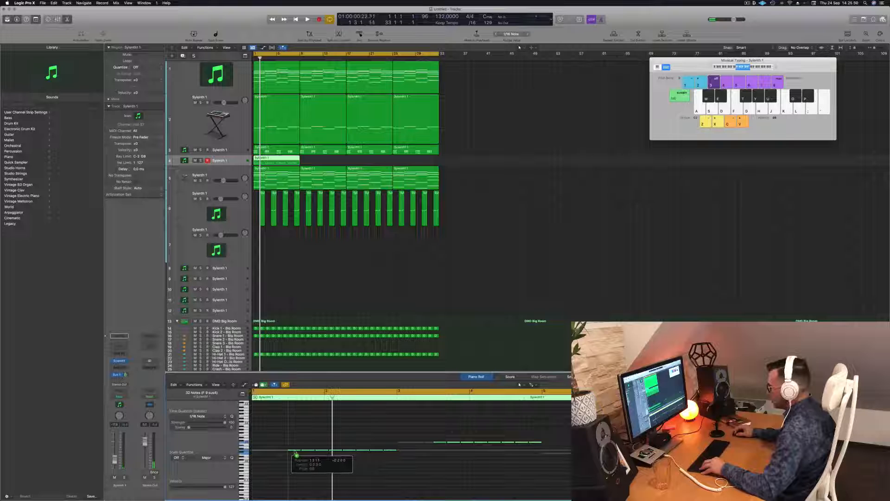
left_click_drag(295, 452, 294, 452)
left_click(358, 431)
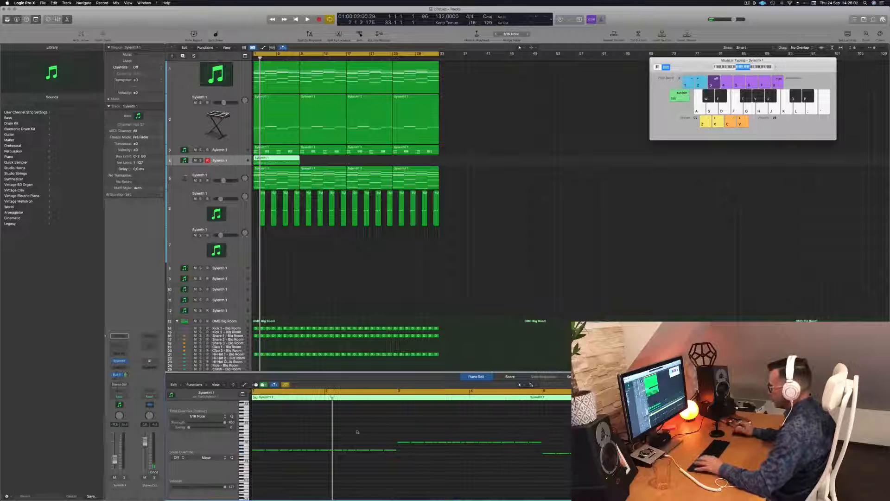
key("space")
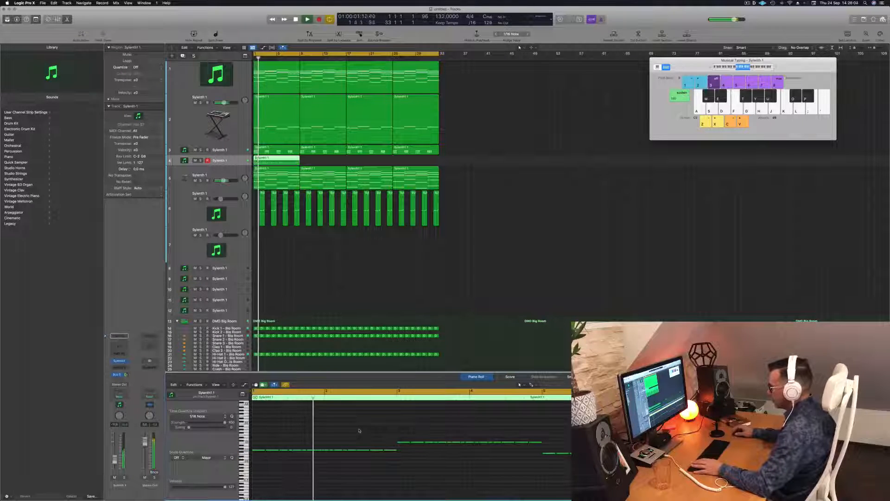
key("space")
key("space")
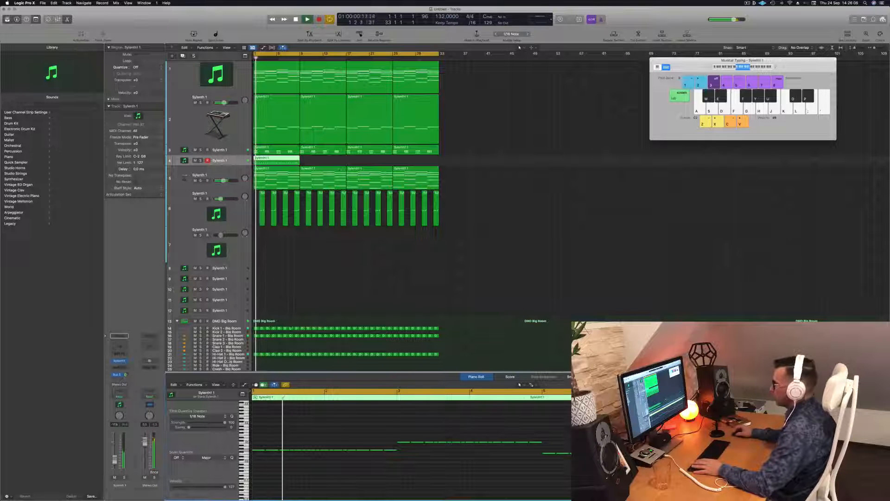
key("space")
key("space")
key("space")
Step: Extend each chord's run with two more copied notes, leaving a short gap before the next chord, and play the result
left_click_drag(335, 455, 369, 454)
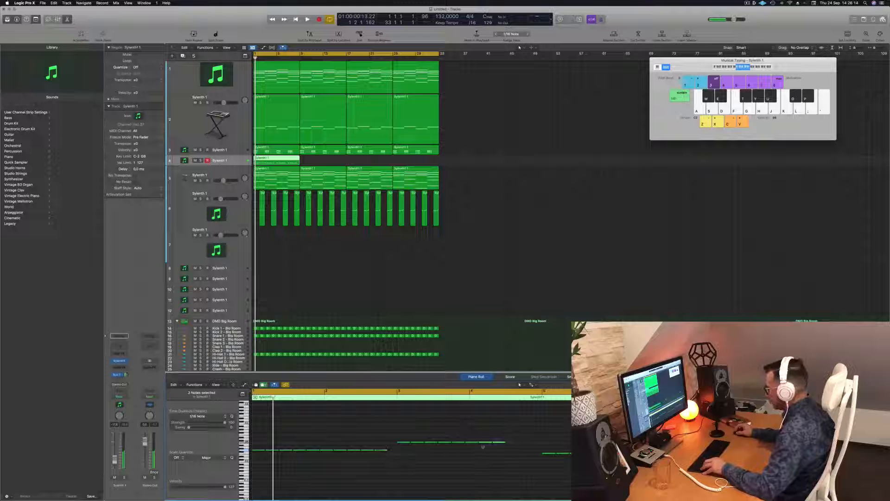
left_click_drag(483, 445, 543, 452)
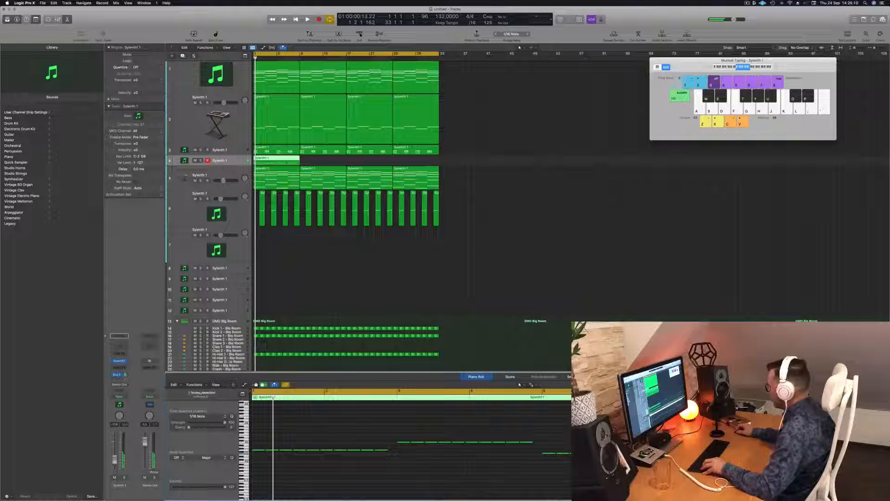
left_click_drag(642, 453, 649, 453)
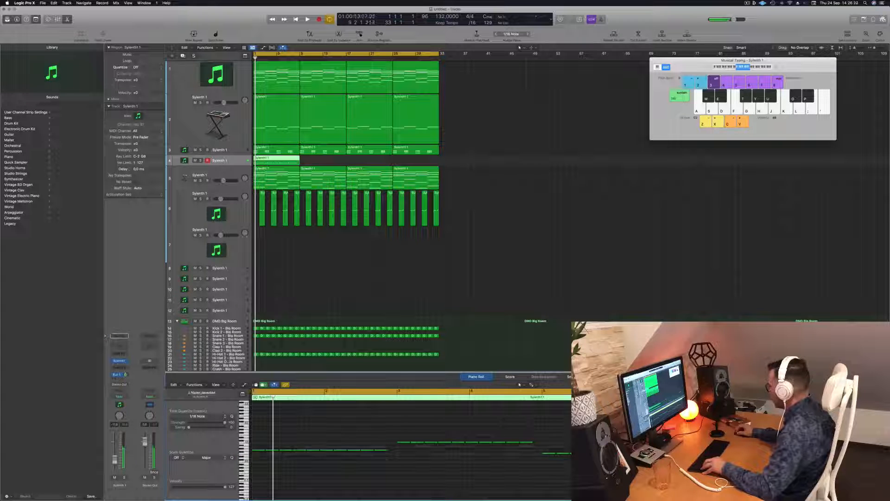
key("space")
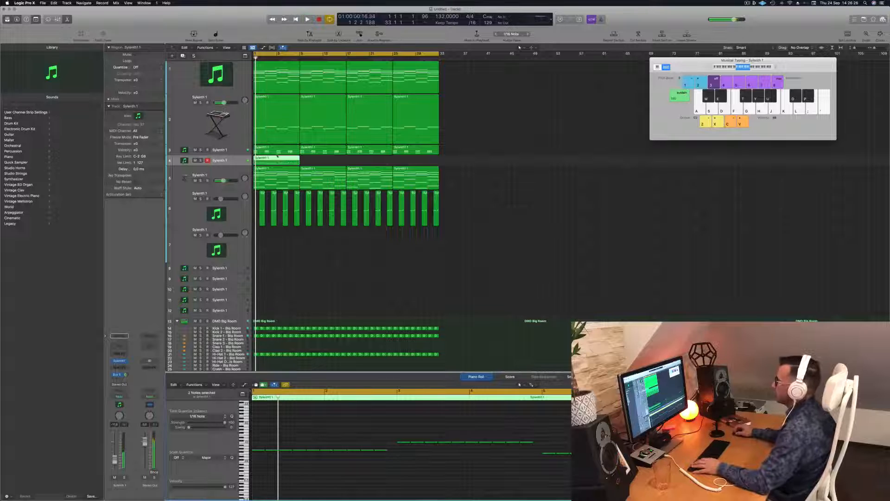
Step: Copy the repeated-note region along its track to fill the whole cycle with four regions, play it and select all four
left_click_drag(278, 160, 381, 162)
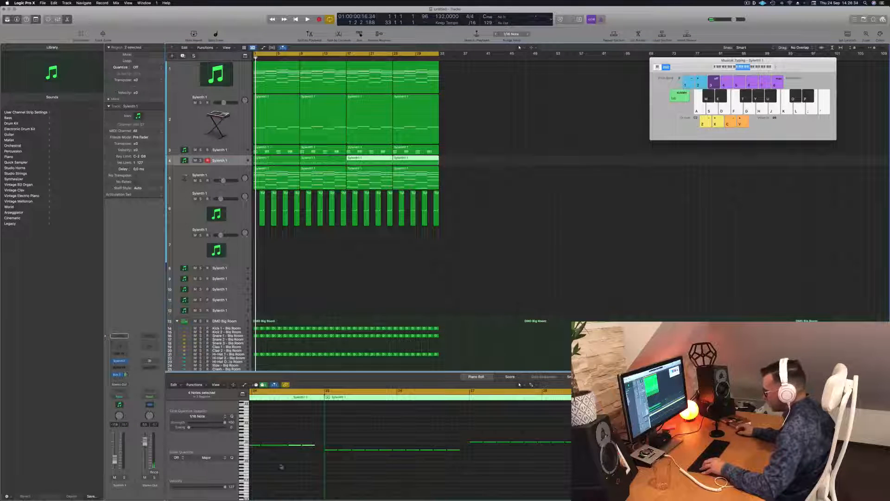
key("space")
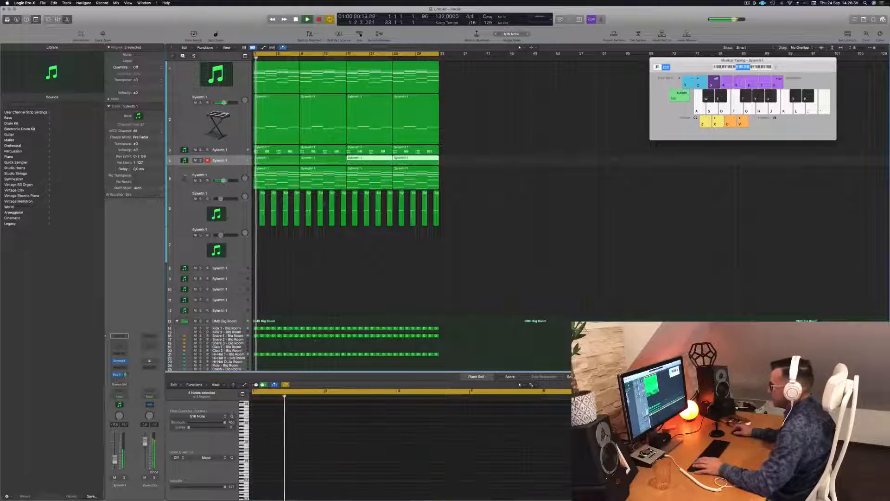
left_click(235, 160)
key("space")
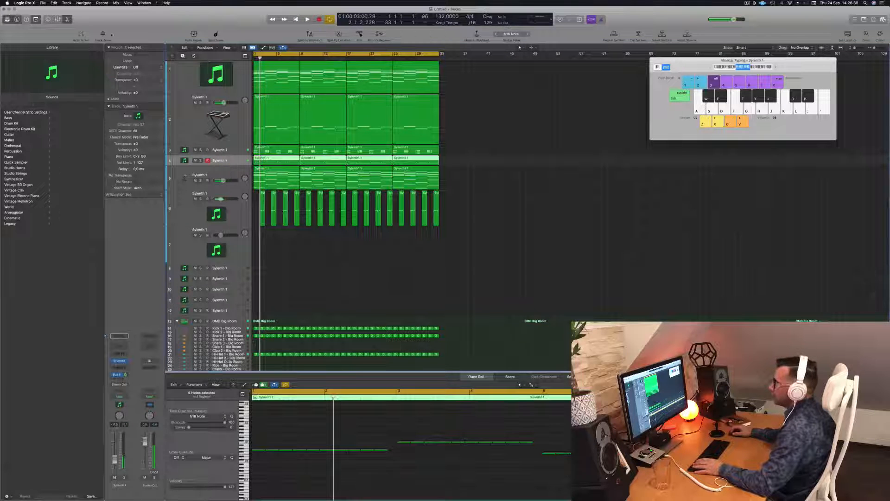
Step: Enlarge the selected fourth track and raise its volume slightly while replaying the loop
key("ctrl+z")
key("space")
left_click_drag(220, 163, 224, 164)
key("space")
key("space")
Step: Select all notes of the four repeated-note regions, transpose them up one octave and replay the loop
scroll(357, 472, "left", 4)
left_click(360, 479)
key("ctrl+a")
key("alt+shift+Up")
key("space")
key("space")
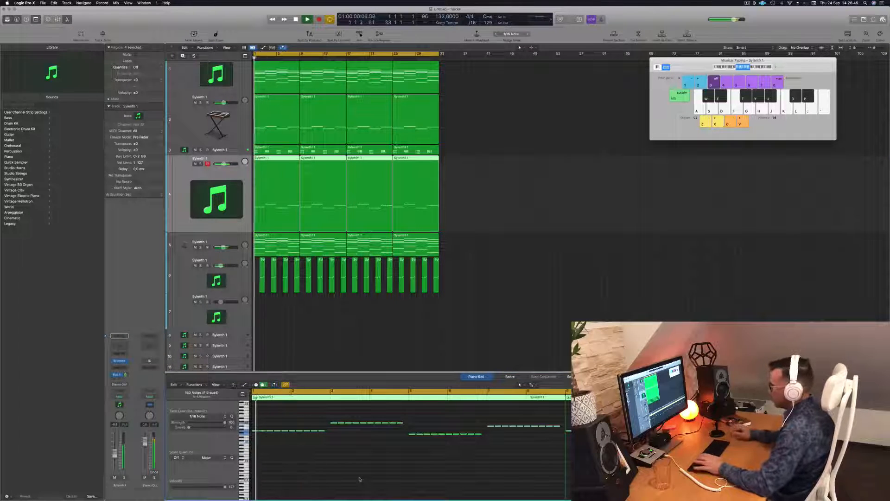
key("space")
key("space")
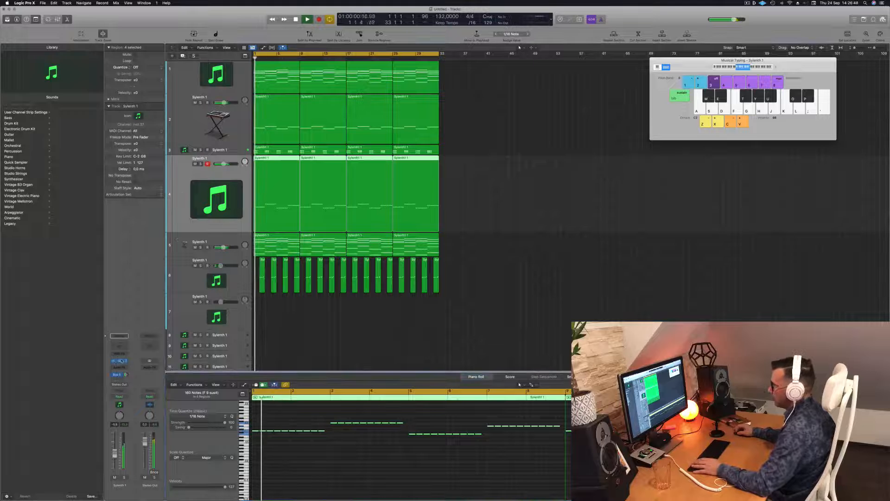
Step: Open the fourth track's Sylenth1 and change its preset from LEAD - Vision to BASS - Ark while the loop plays
left_click(119, 361)
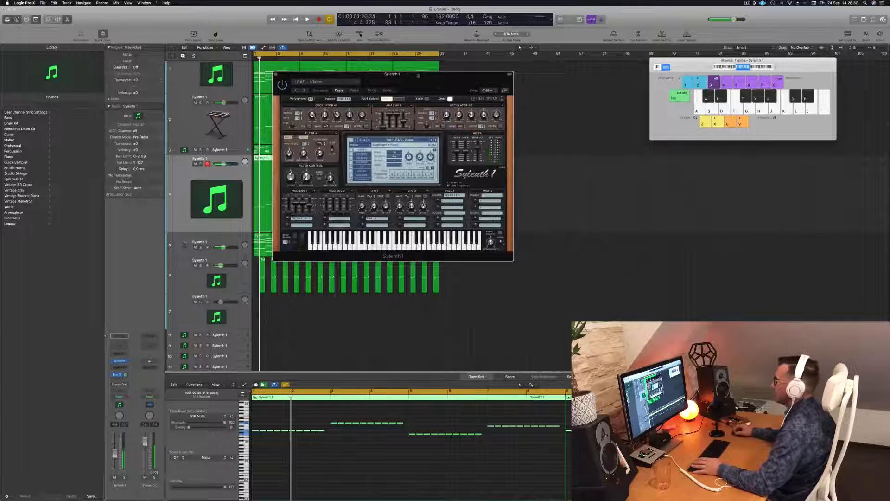
left_click_drag(436, 75, 528, 78)
left_click(506, 142)
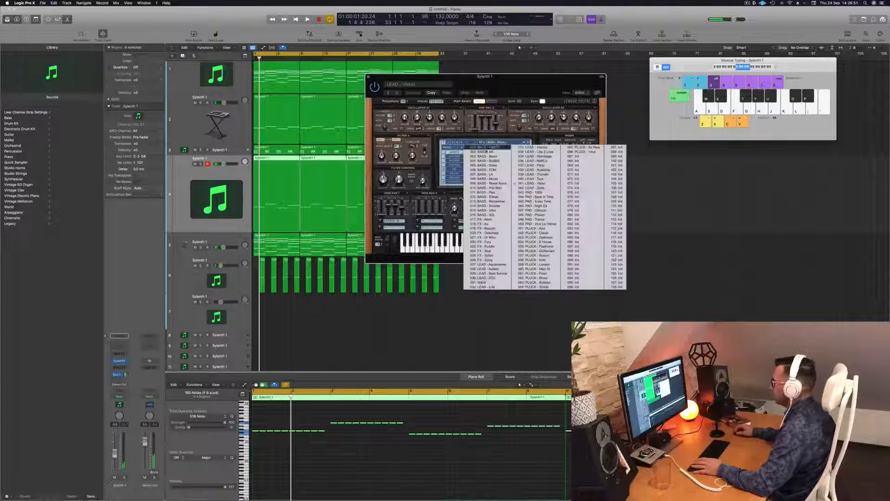
left_click(491, 147)
key("space")
left_click_drag(508, 86, 509, 107)
left_click(531, 163)
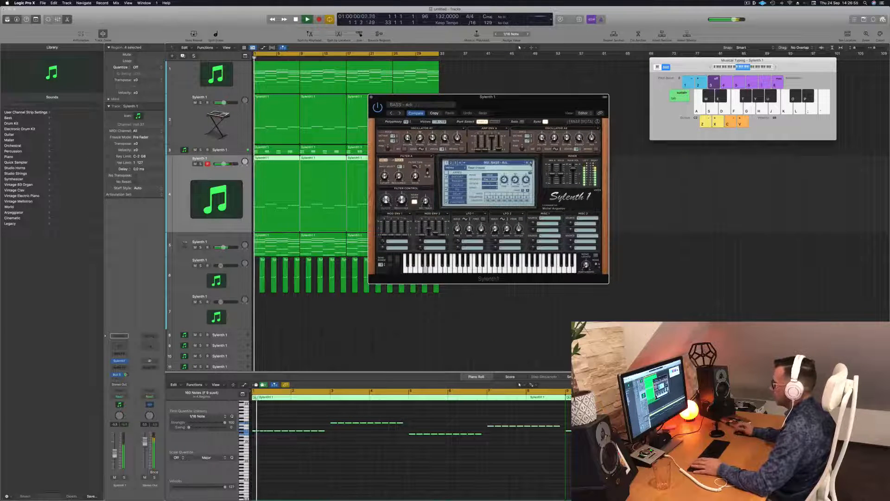
left_click_drag(550, 112, 593, 107)
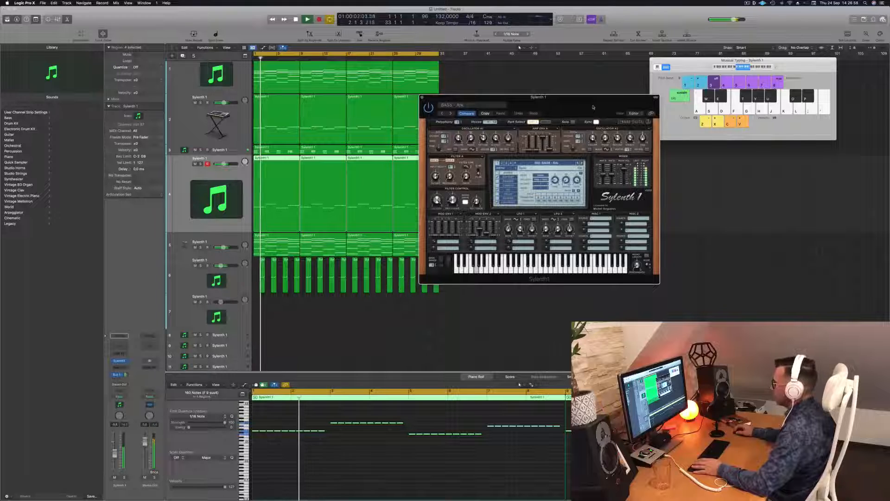
Step: Transpose all the repeated notes up one more octave and replay the loop with the bass preset
key("space")
key("space")
left_click(360, 487)
key("space")
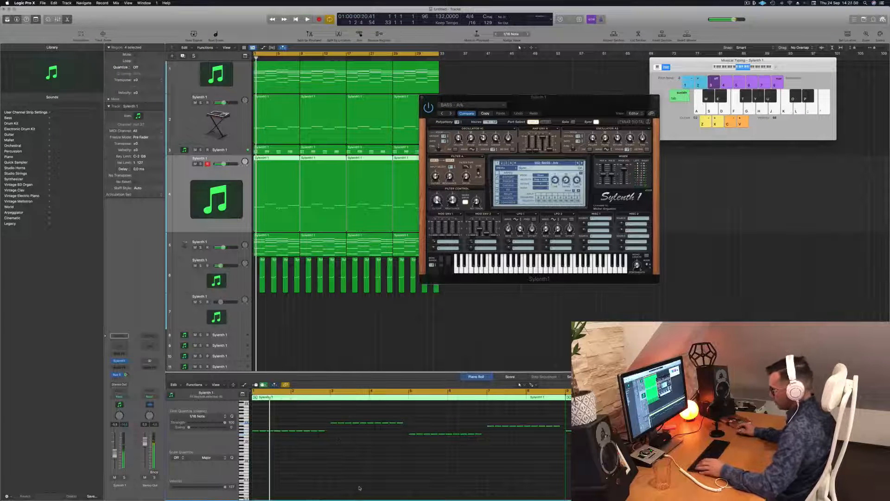
scroll(360, 488, "down", 2)
key("space")
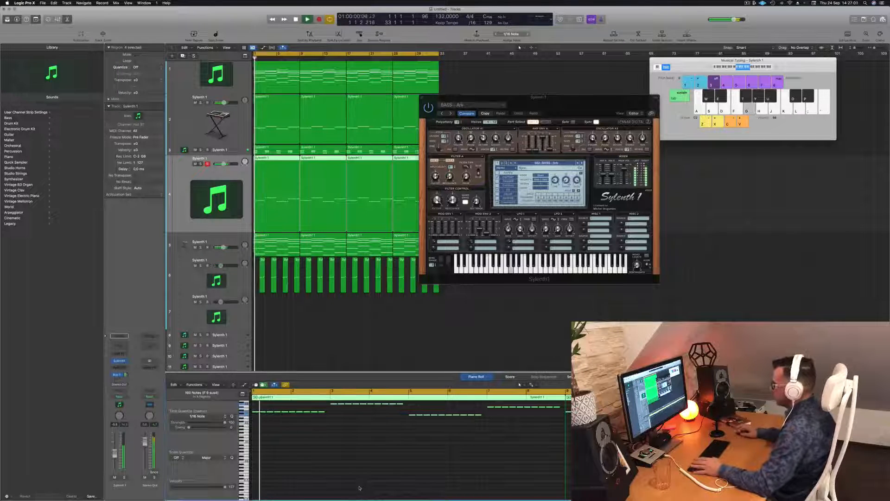
left_click_drag(536, 109, 532, 109)
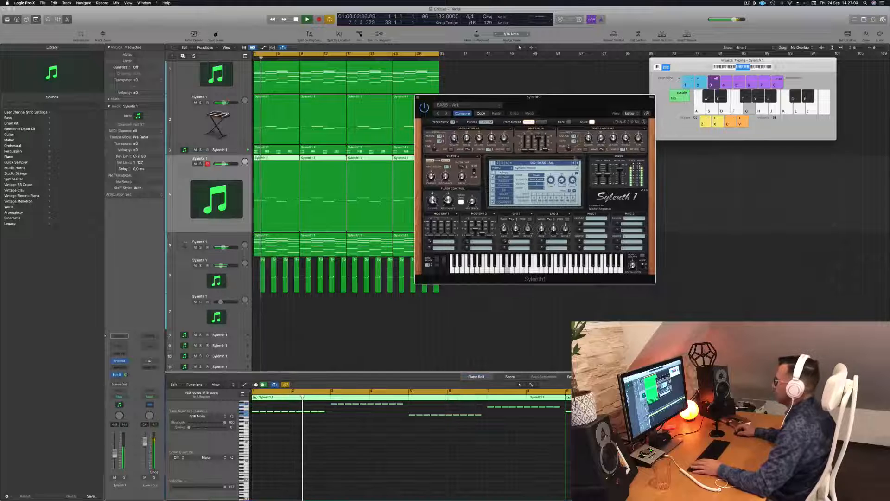
Step: Advance the Sylenth1 to BASS - Beam and on to the following bass preset, replaying the loop for each
left_click(578, 163)
key("space")
key("space")
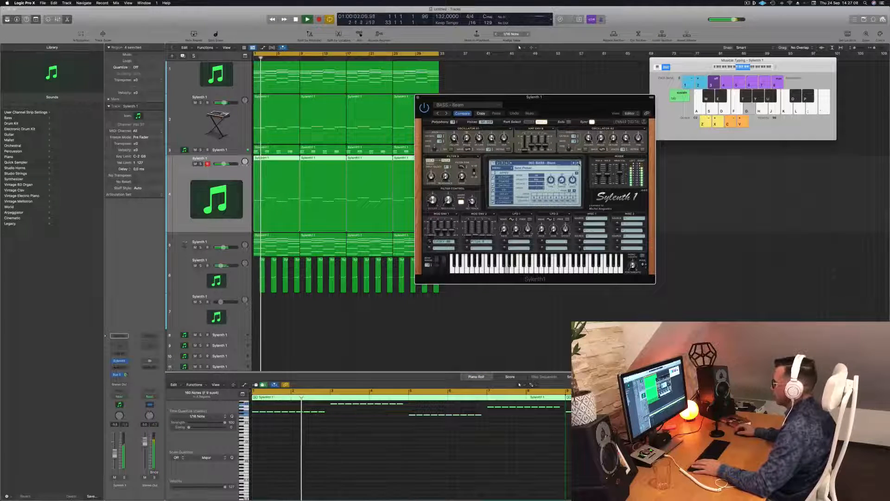
left_click(578, 163)
key("space")
key("space")
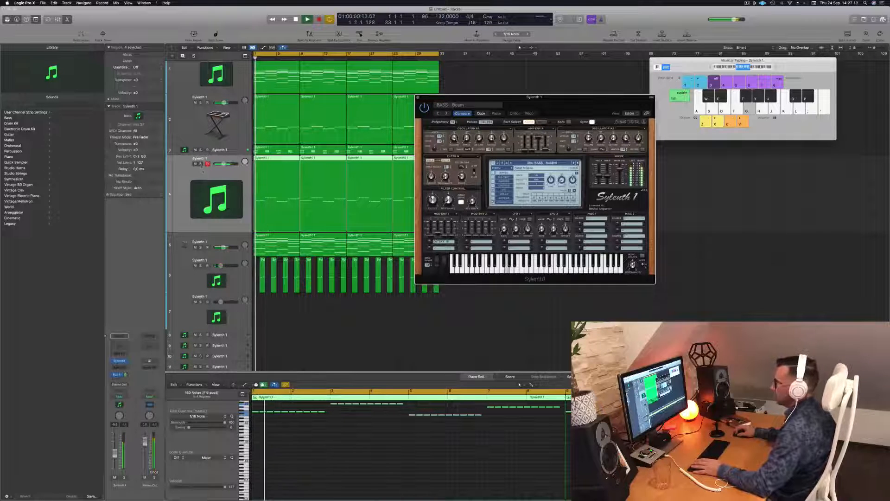
Step: Solo the fourth track to hear its sound alone, then unsolo it and replay the full loop
left_click(200, 164)
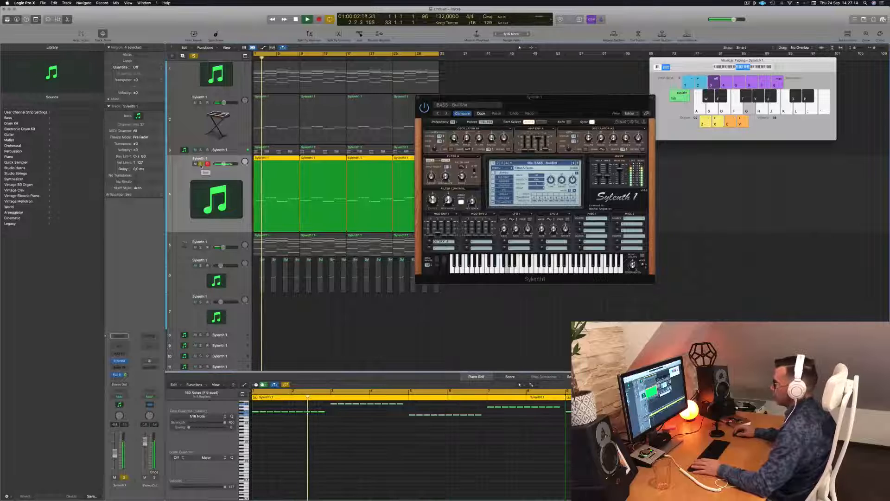
left_click(200, 164)
key("space")
key("space")
key("space")
key("space")
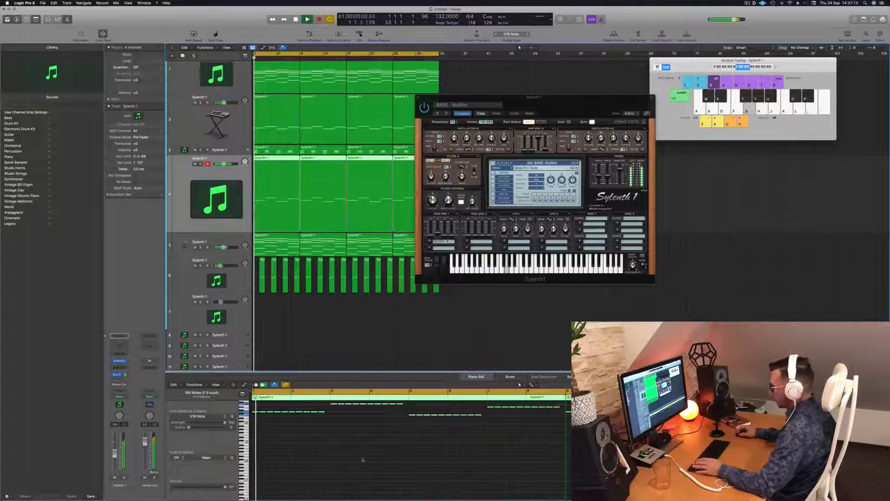
key("super+a")
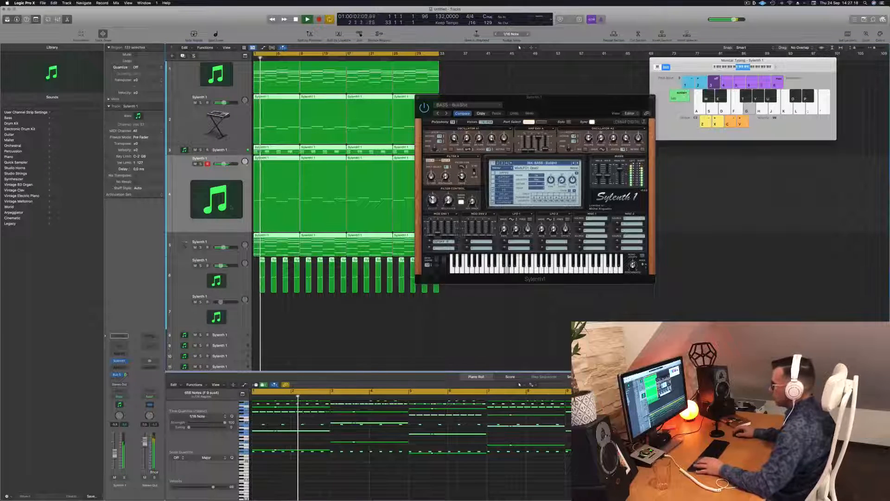
left_click(228, 190)
key("space")
left_click(385, 318)
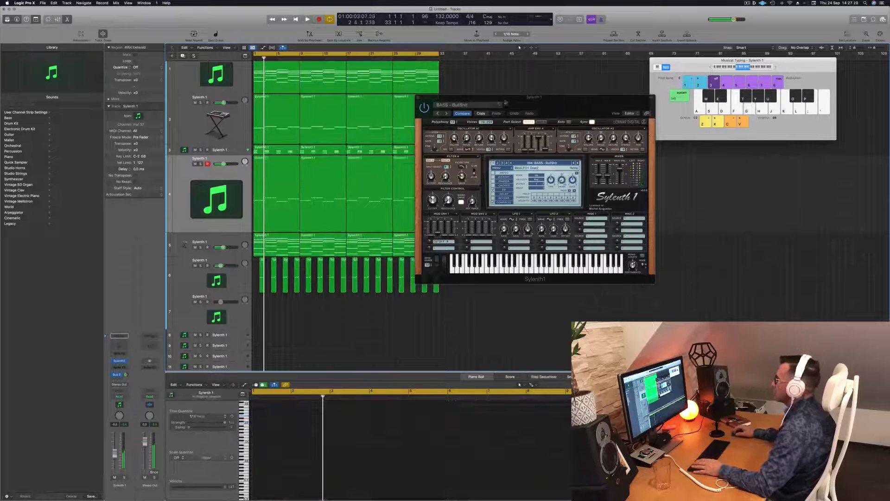
Step: Move the synth window off the regions, shorten all the repeated notes in the four regions to leave gaps, and replay the loop
left_click_drag(497, 98, 639, 110)
left_click(464, 200)
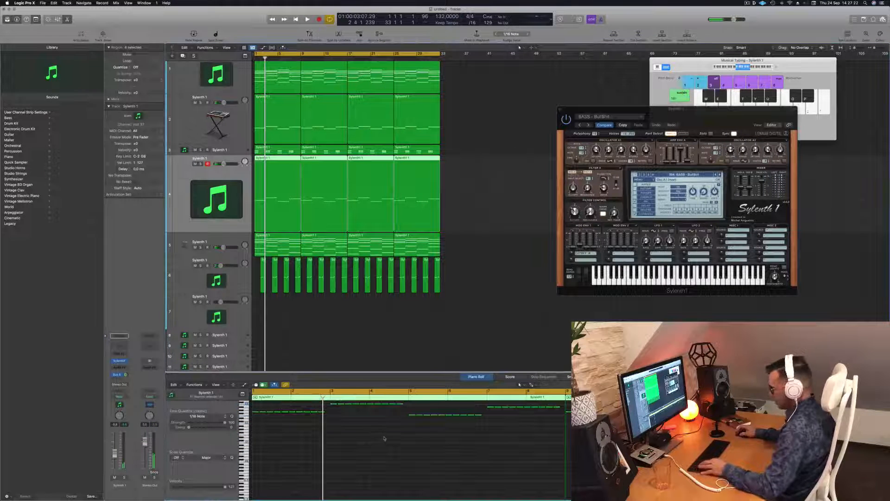
scroll(326, 412, "up", 3)
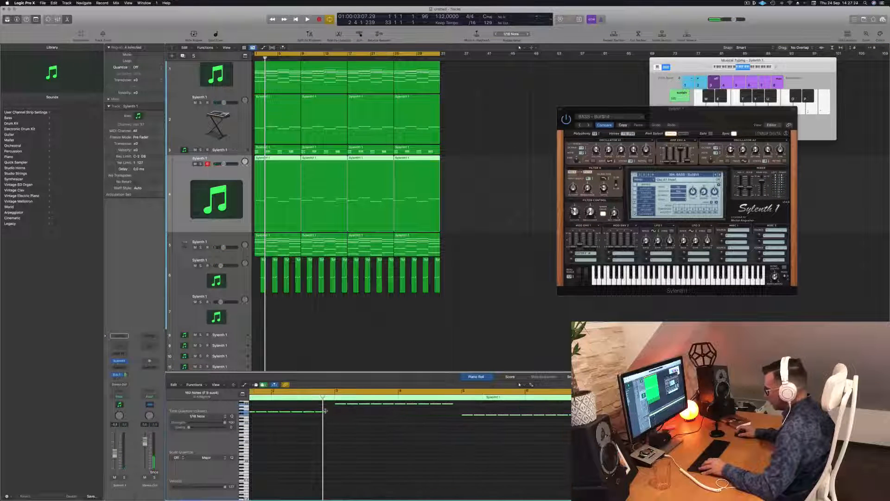
key("space")
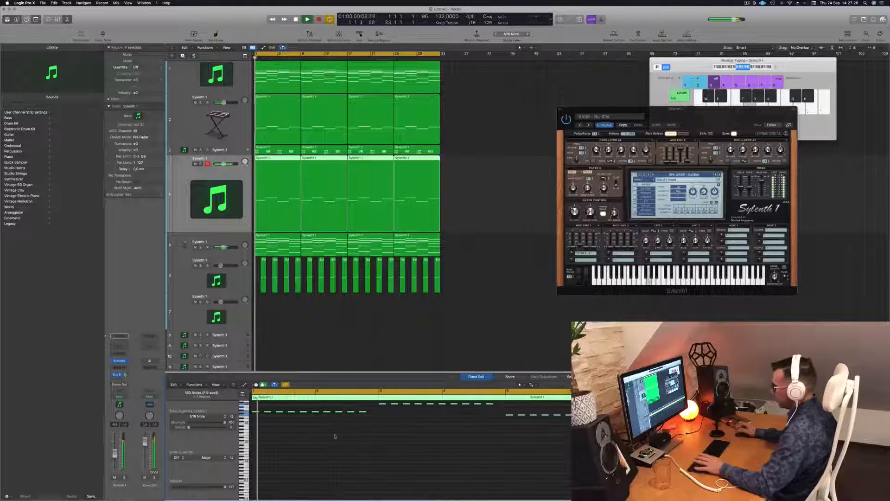
Step: Move the synth window closer to the regions and step forward through the bass presets past BASS - LA, auditioning each with the loop
left_click_drag(663, 117, 565, 117)
mouse_move(628, 117)
left_mouse_down()
mouse_move(618, 114)
mouse_move(629, 112)
left_mouse_up()
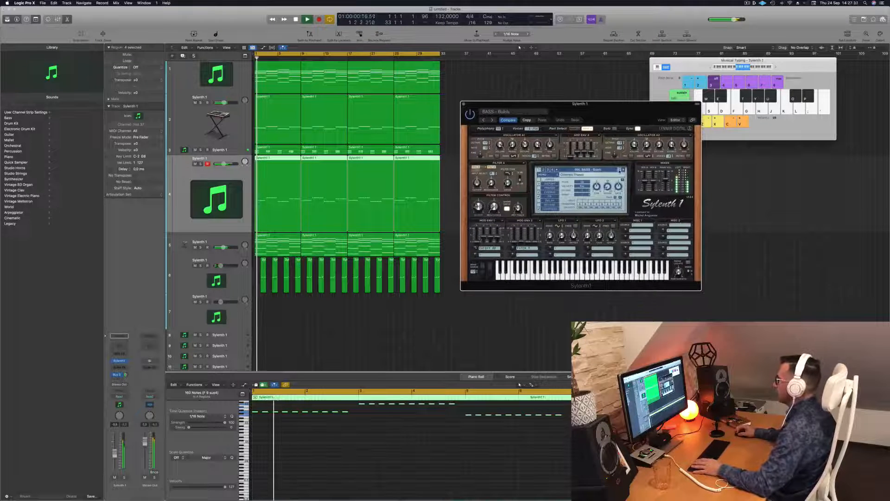
left_click(619, 171)
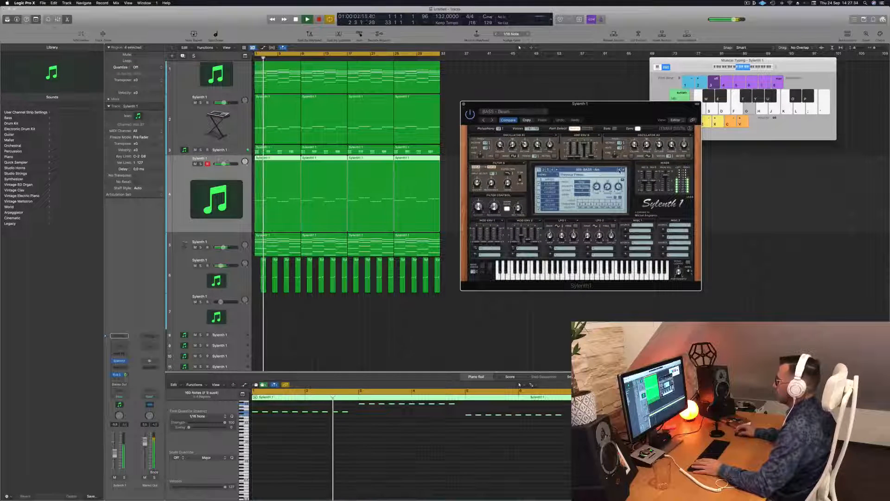
left_click(619, 170)
left_click(619, 171)
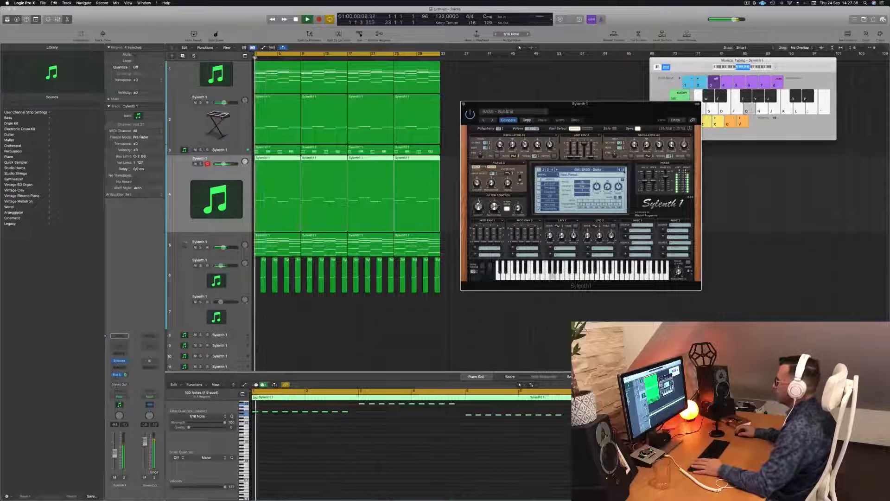
left_click(619, 171)
key("space")
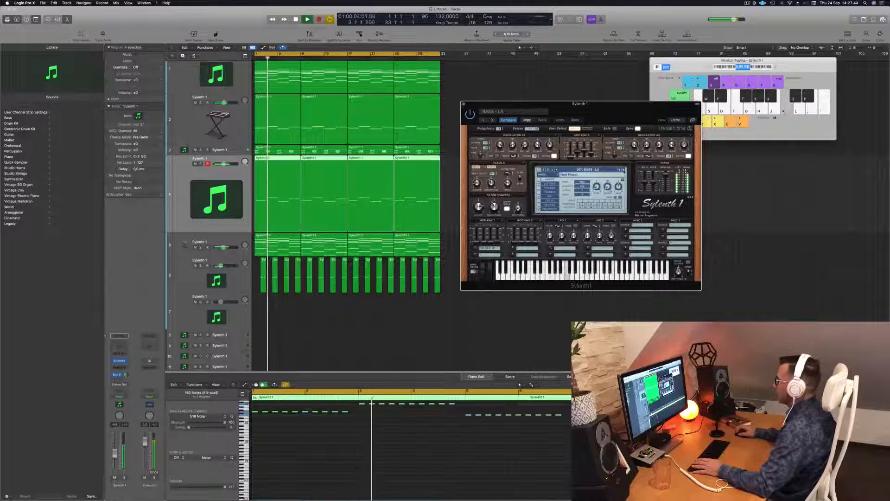
left_click(623, 171)
key("Return")
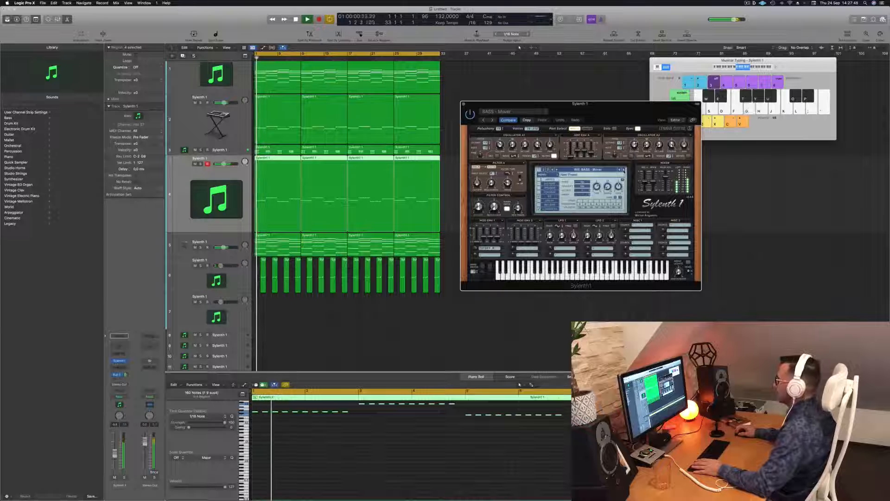
Step: Solo the fourth track briefly to hear its bass sound alone, audition the following bass presets in the full mix, and stop playback
left_click(200, 164)
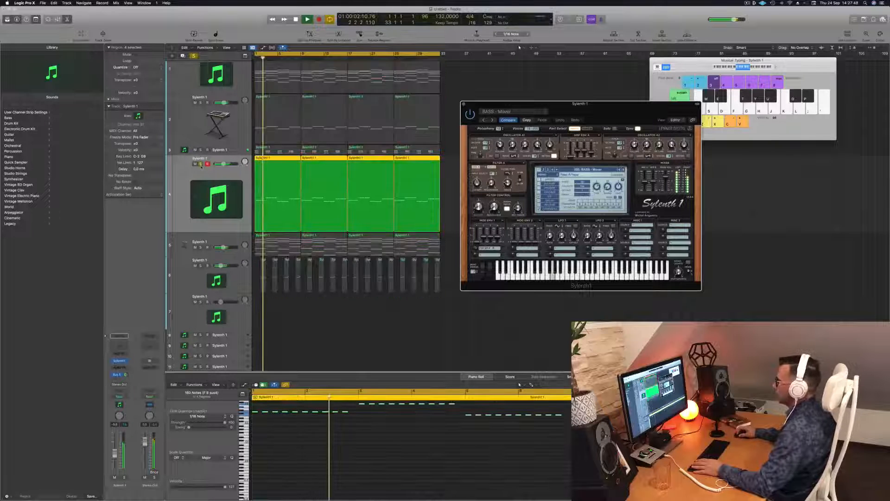
left_click(200, 164)
key("Return")
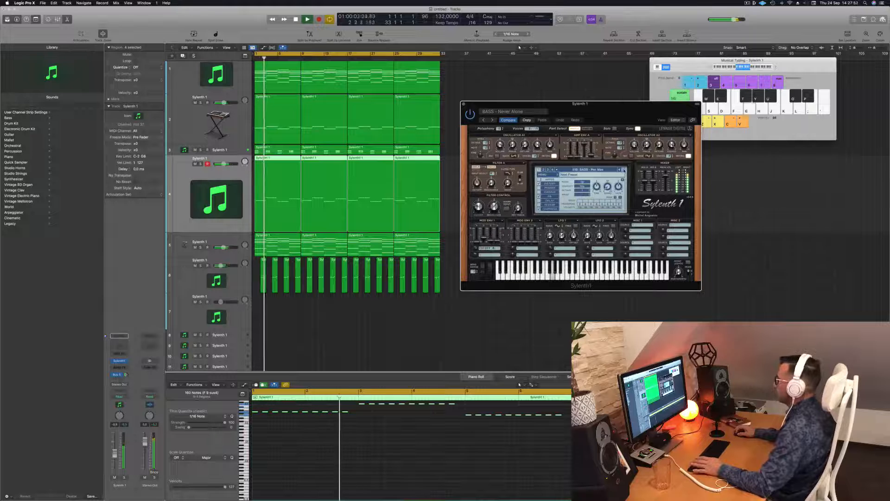
key("Return")
key("space")
Step: Lengthen the last repeated note of each pitch group in the fourth track's first region so it reaches the next group
left_click(353, 440)
scroll(354, 441, "right", 3)
left_click(387, 421)
left_click_drag(392, 425, 407, 425)
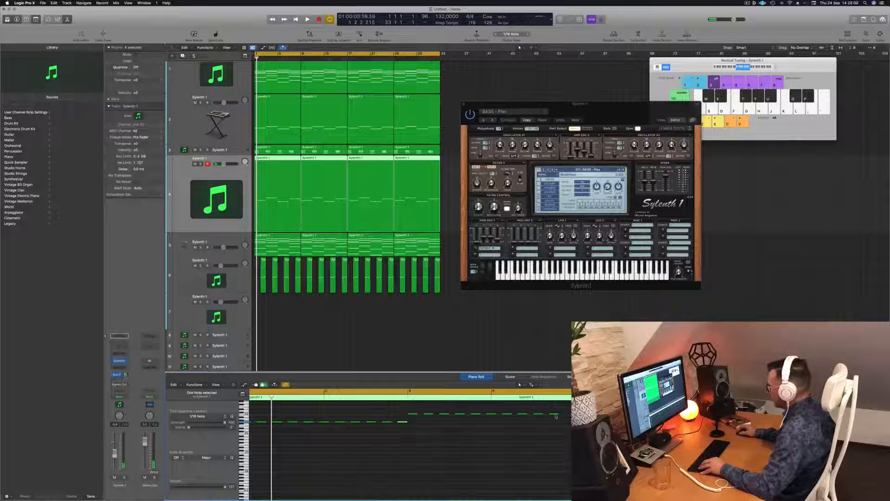
left_click_drag(560, 414, 569, 414)
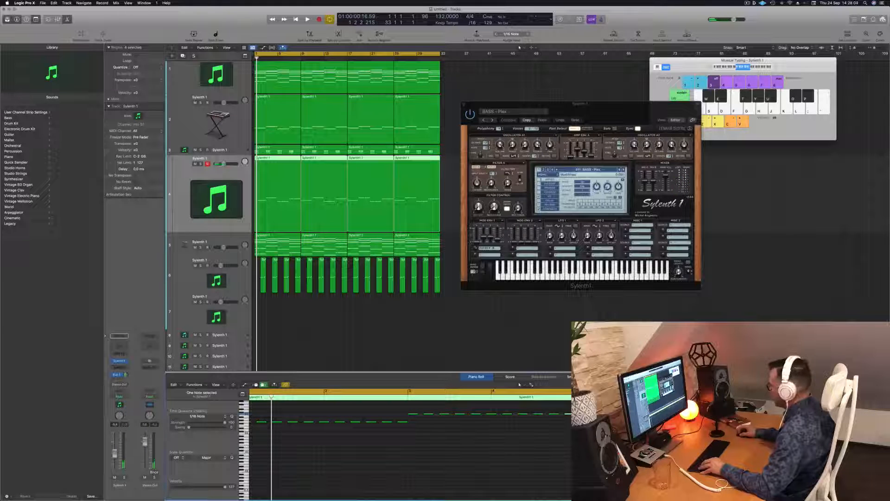
left_click(733, 424)
key("super+Left")
key("super+Left")
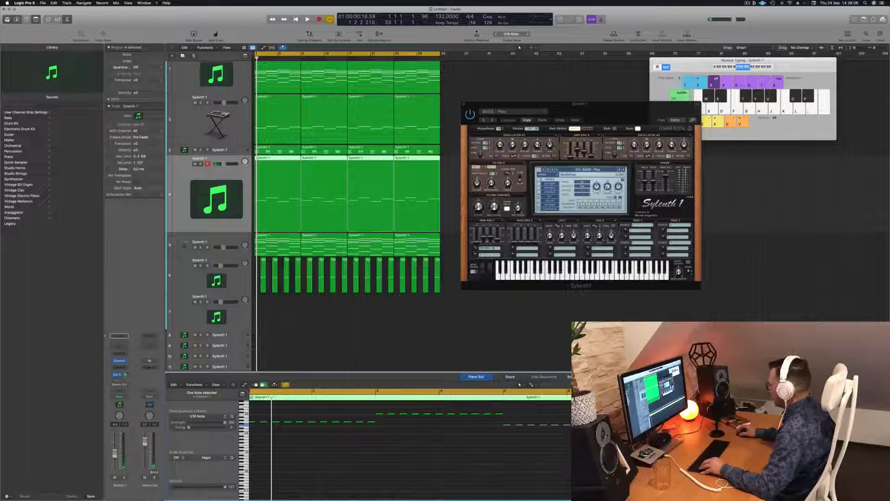
left_click(748, 417)
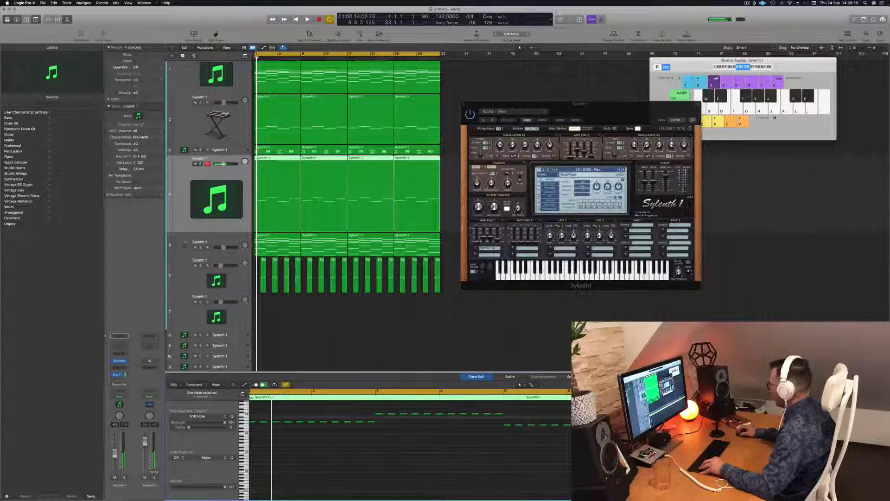
scroll(748, 417, "right", 3)
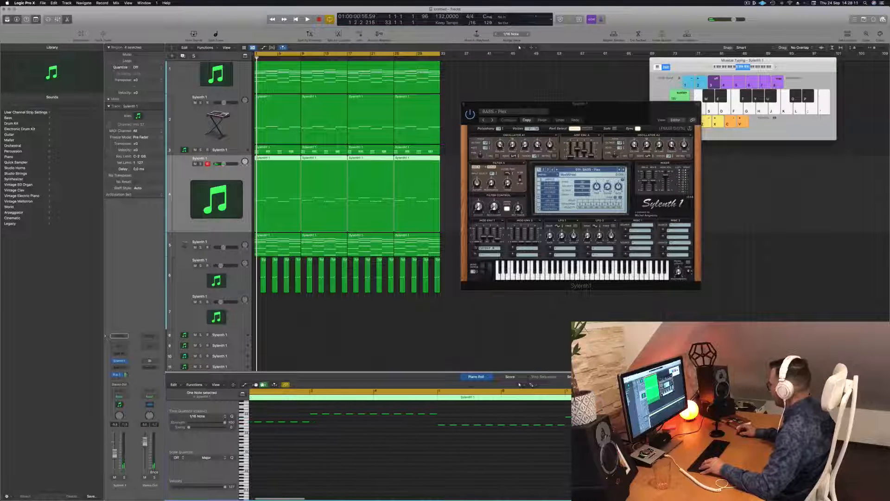
Step: Replace the fourth track's last three regions with copies of its edited first region
left_click(332, 338)
left_click_drag(443, 172, 325, 181)
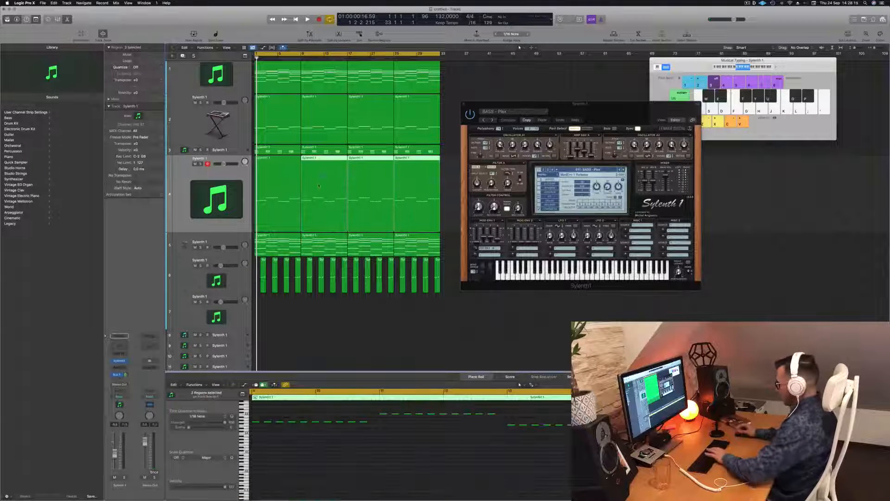
key("Delete")
left_click(261, 180)
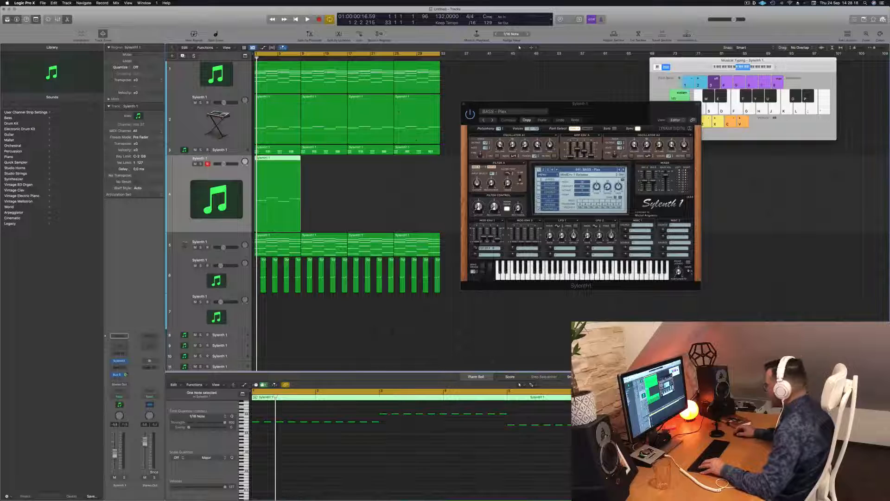
left_click_drag(278, 160, 325, 160)
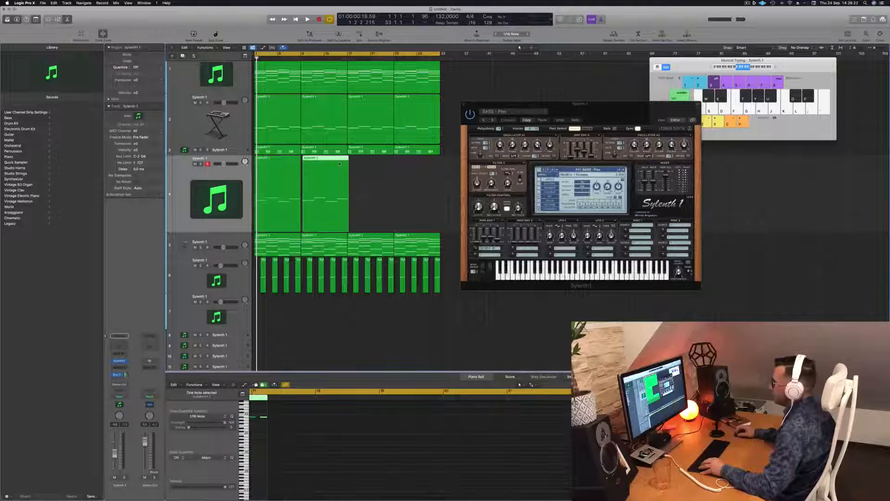
key("Delete")
left_click_drag(265, 164, 316, 162)
left_click_drag(361, 189, 362, 168)
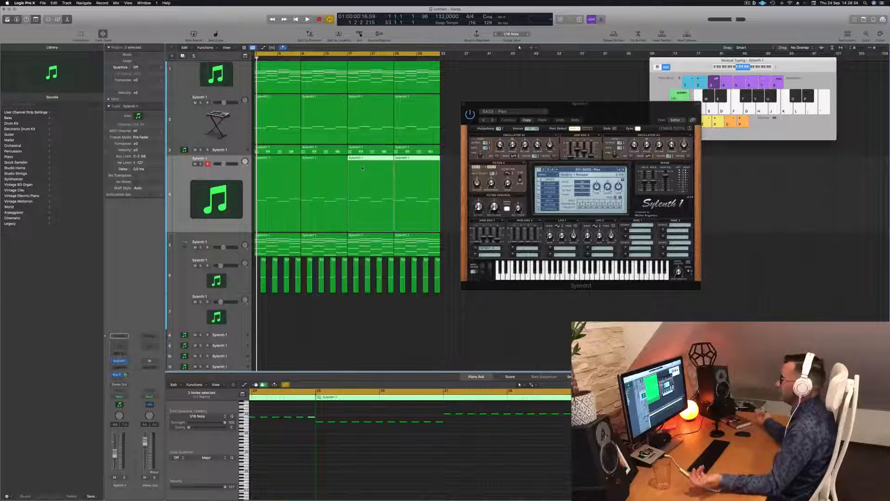
Step: Select the fourth track, replay the loop and step forward through the remaining bass presets to the first FX preset
left_click(213, 174)
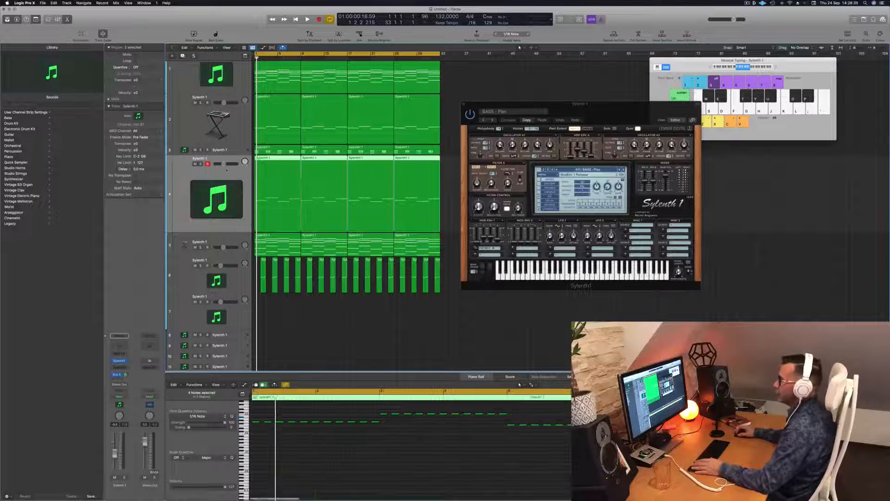
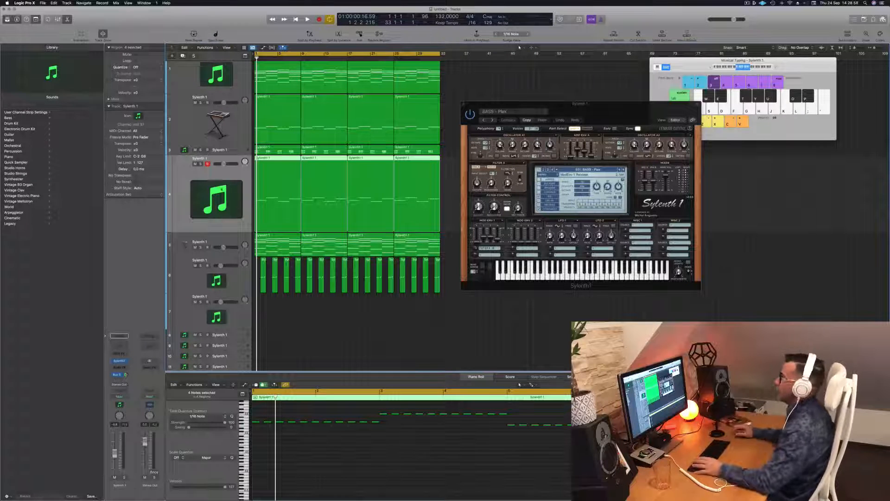
key("space")
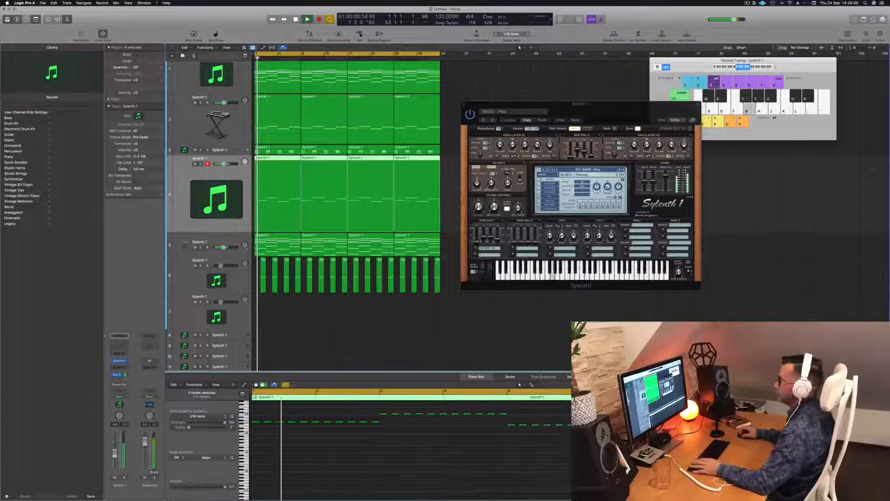
key("ctrl+s")
key("ctrl+s")
key("space")
key("space")
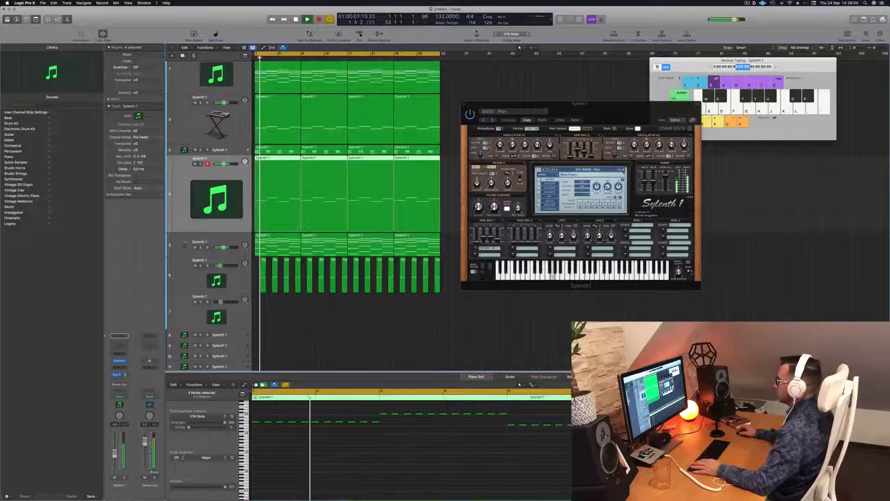
left_click(623, 170)
left_click(623, 170)
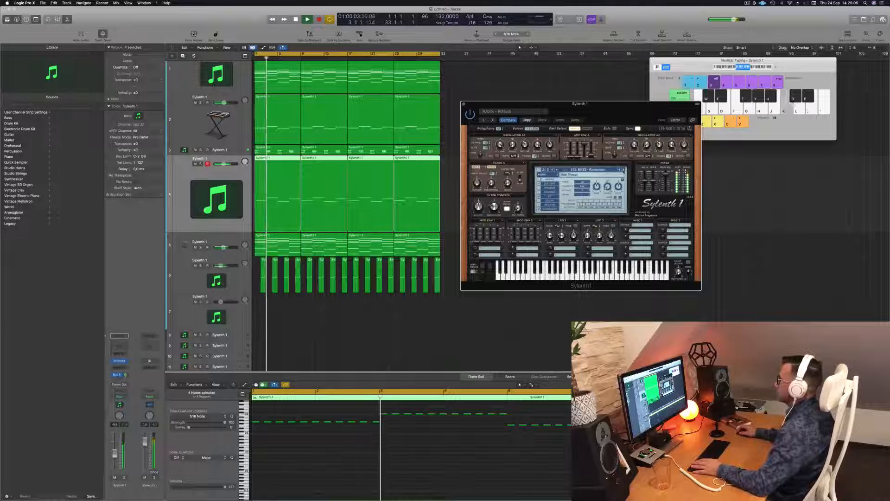
left_click(624, 171)
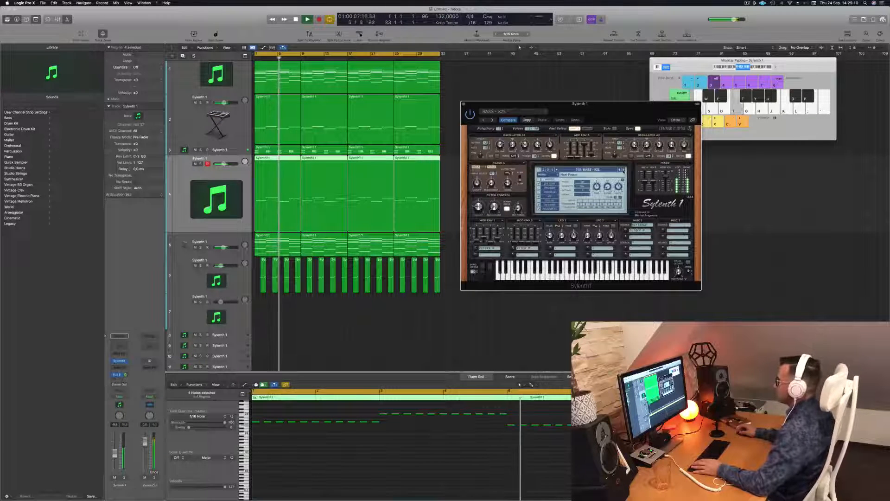
left_click(624, 172)
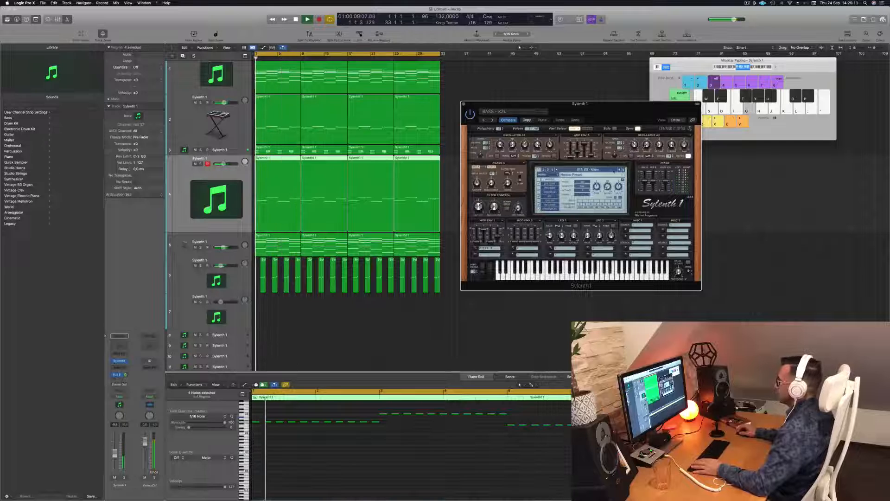
Step: Load bass preset 001 from the synth's preset list and shift the synth window slightly over the regions
left_click(611, 170)
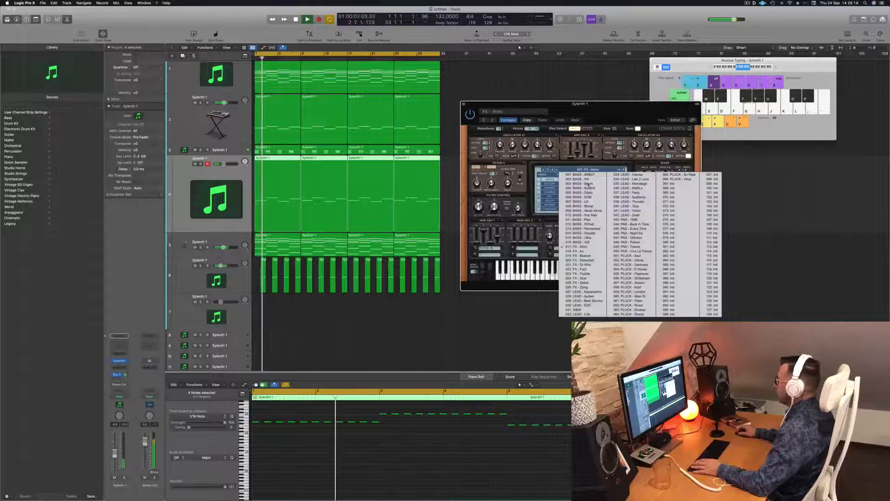
left_click(590, 177)
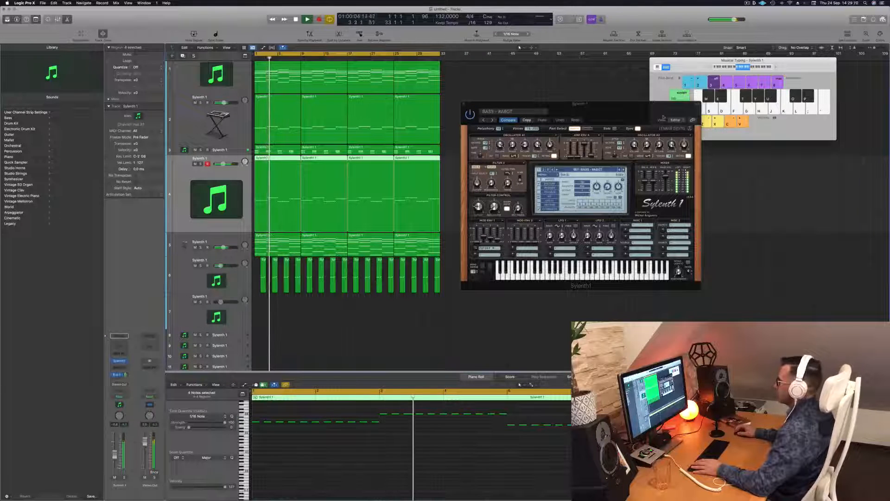
left_click_drag(643, 111, 606, 118)
Step: Step forward through the bass presets past BASS - EDM while replaying the loop, and close the synth window
left_click(586, 177)
key("space")
left_click(587, 177)
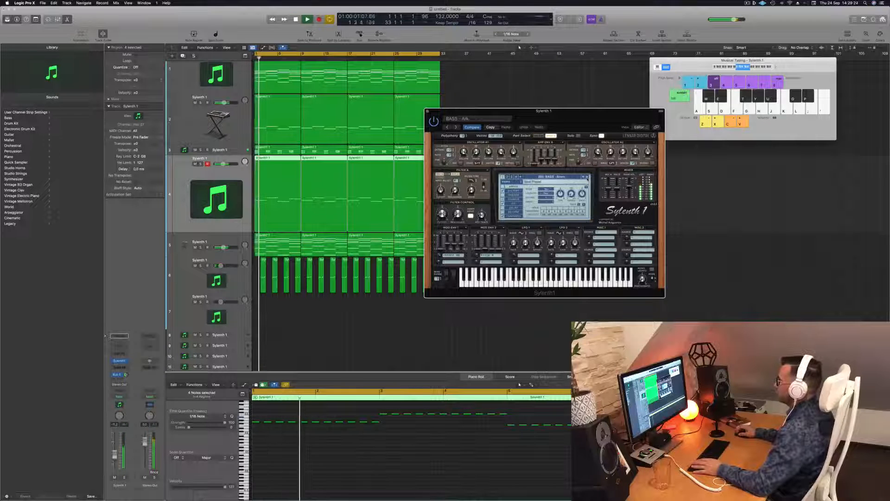
left_click(588, 177)
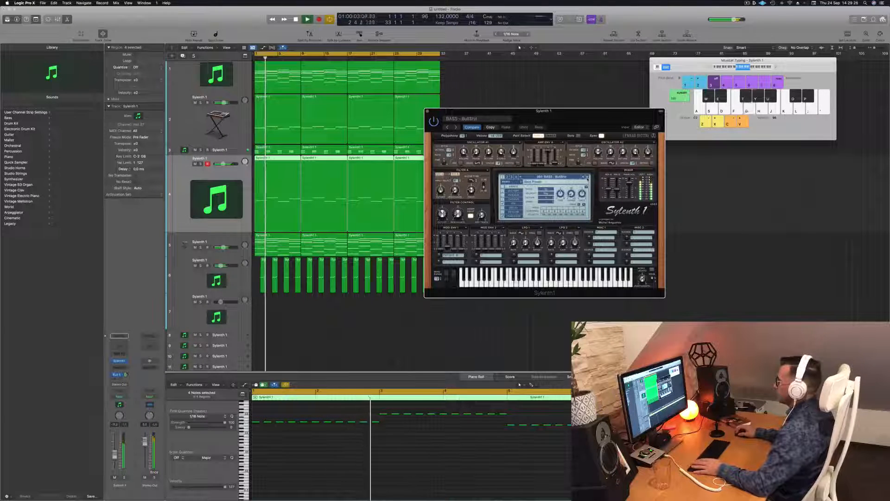
left_click(588, 178)
left_click(587, 178)
left_click_drag(507, 111, 547, 98)
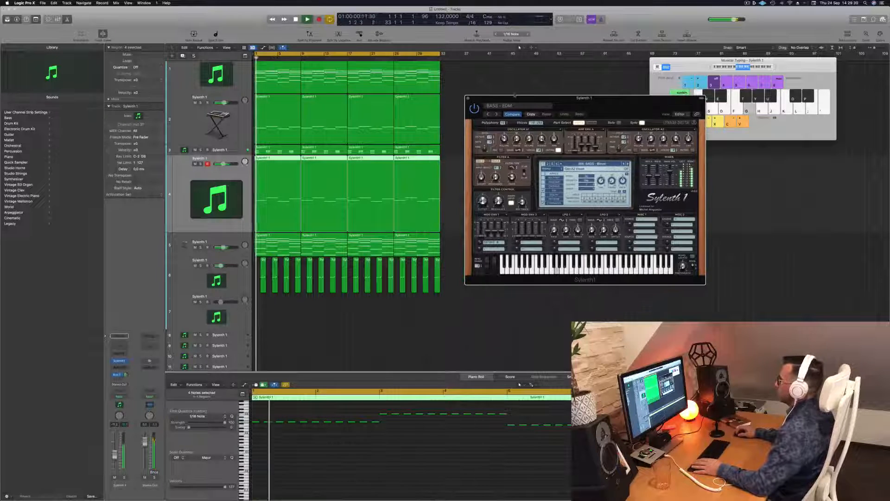
key("super+w")
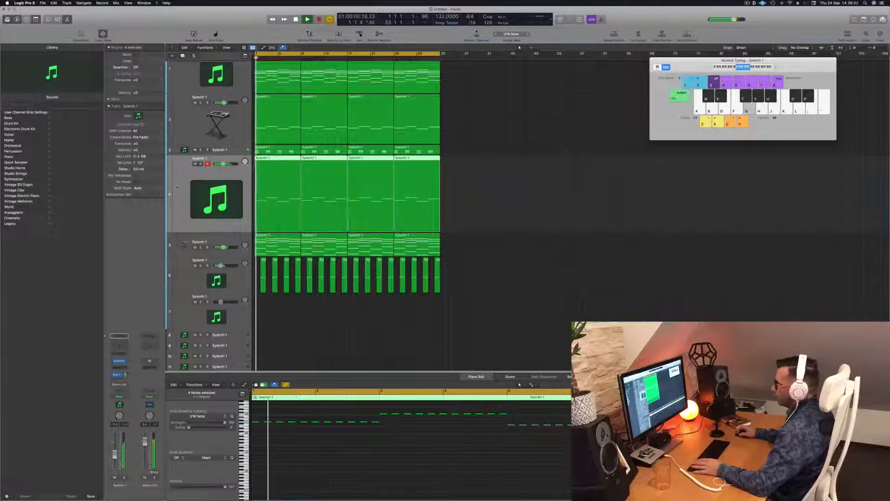
Step: Insert a stereo Compressor on the fourth track, set its side chain to an instrument track, and move its window off the regions
left_click(123, 367)
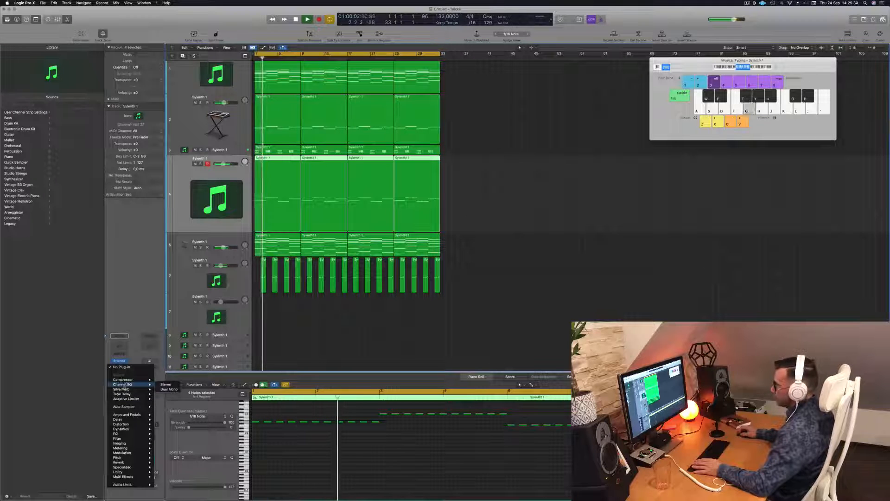
left_click(165, 379)
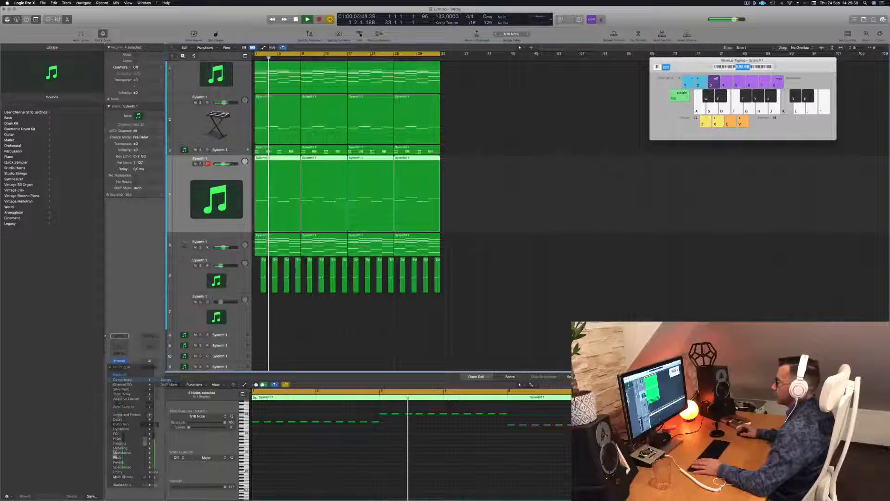
left_click(526, 82)
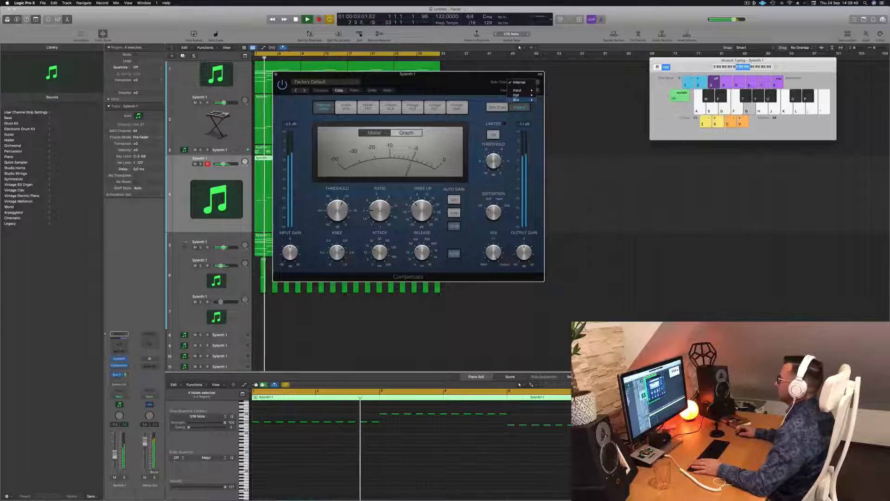
mouse_move(518, 95)
left_click(561, 133)
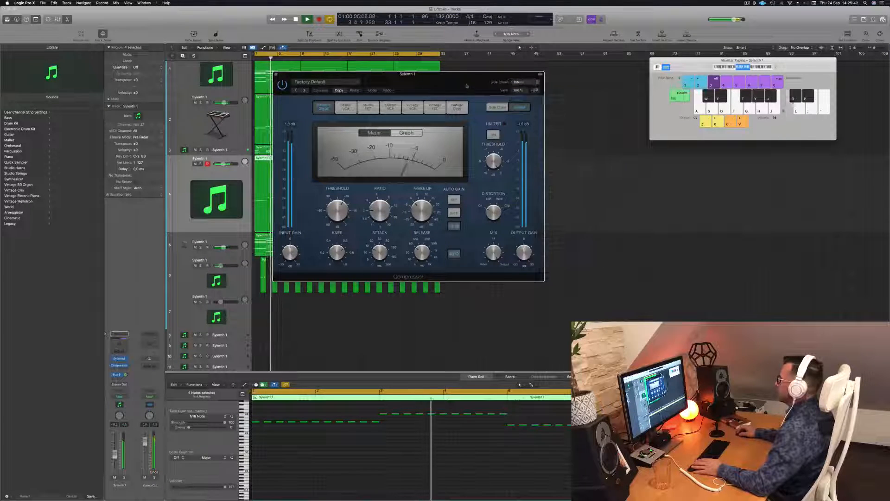
left_click_drag(418, 74, 603, 85)
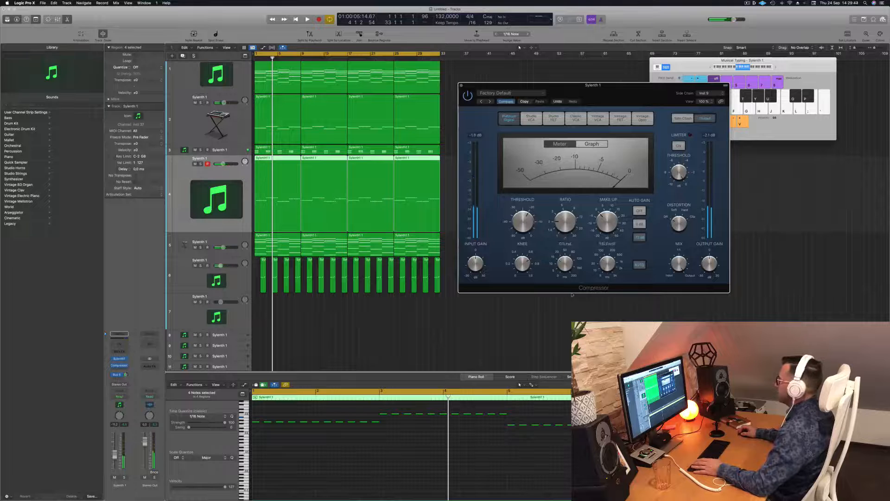
key("space")
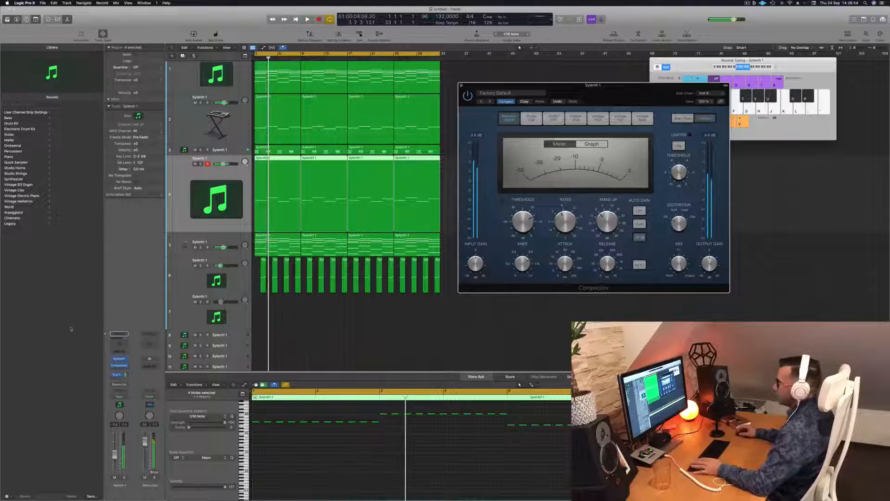
Step: Solo the fourth track briefly to check the compressed bass against the full mix, and close its Compressor window
left_click(124, 477)
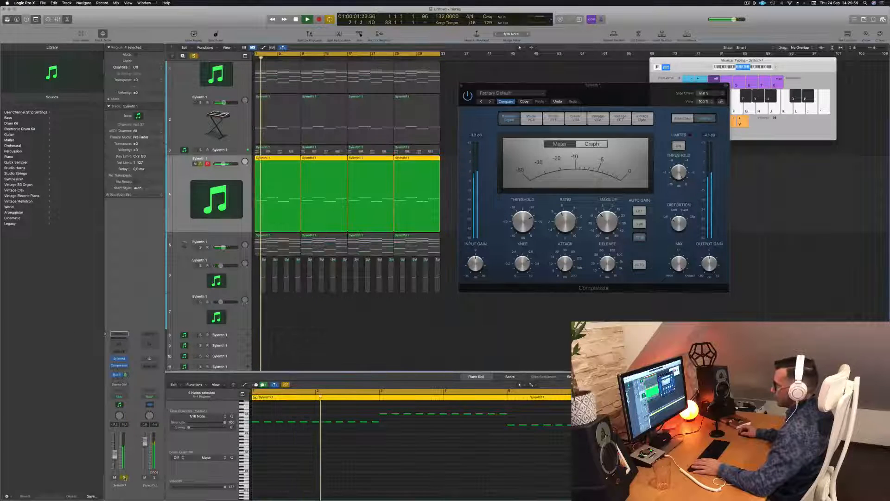
left_click(123, 478)
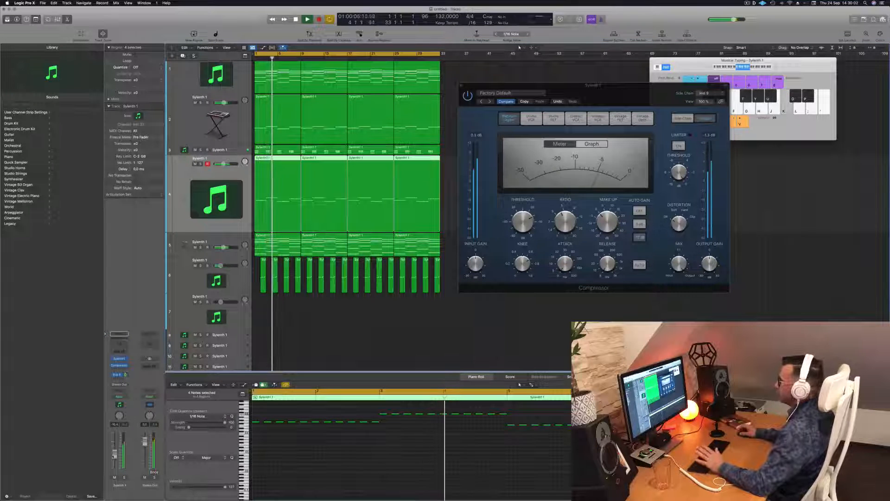
left_click_drag(608, 88, 557, 125)
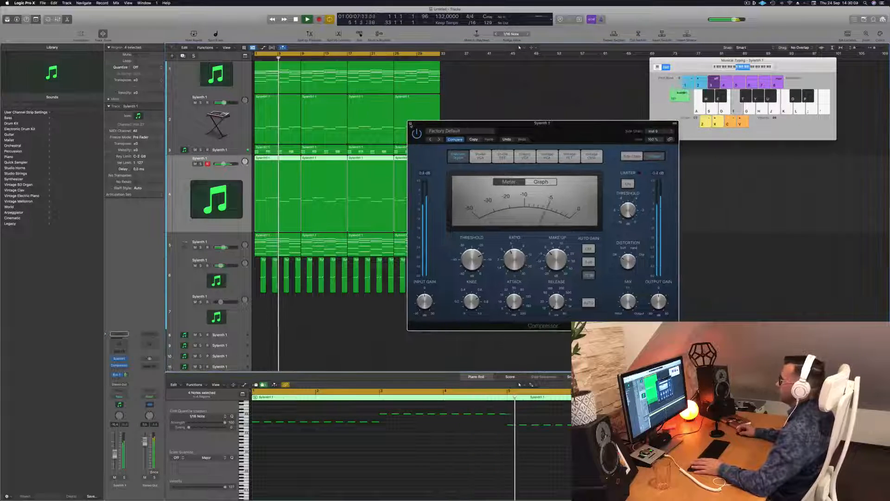
left_click(411, 124)
Step: Replay the loop from the start and mute the fifth track to hear the mix without it
scroll(233, 101, "up", 2)
left_click(233, 101)
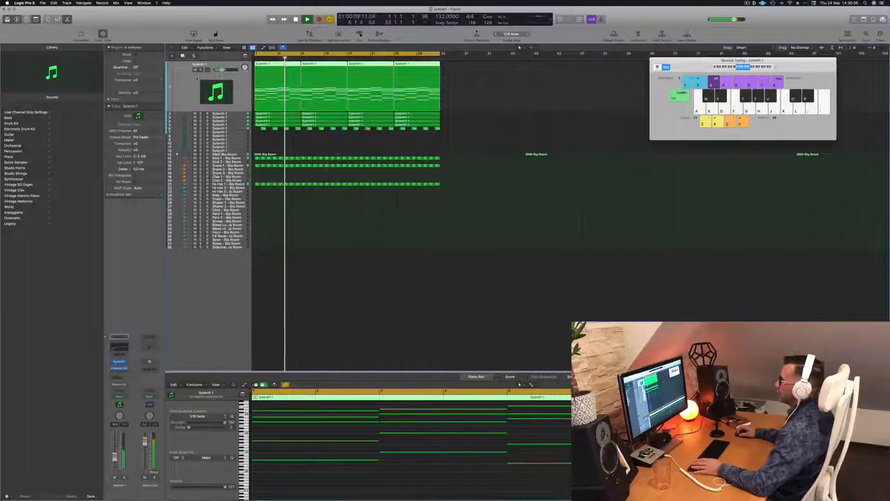
key("Return")
left_click(231, 125)
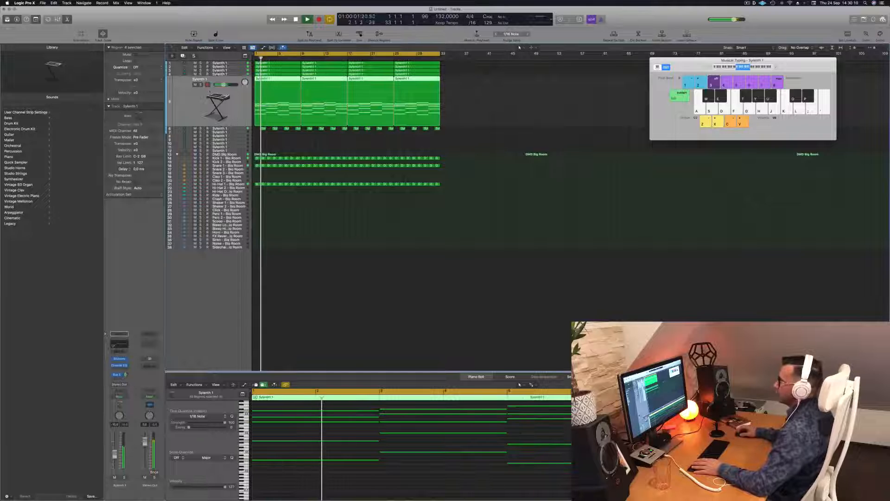
key("ctrl+m")
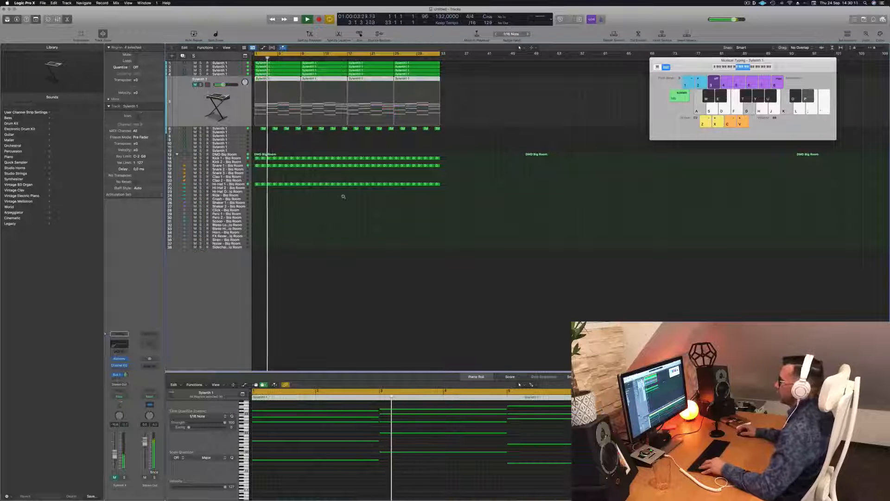
scroll(343, 195, "up", 5)
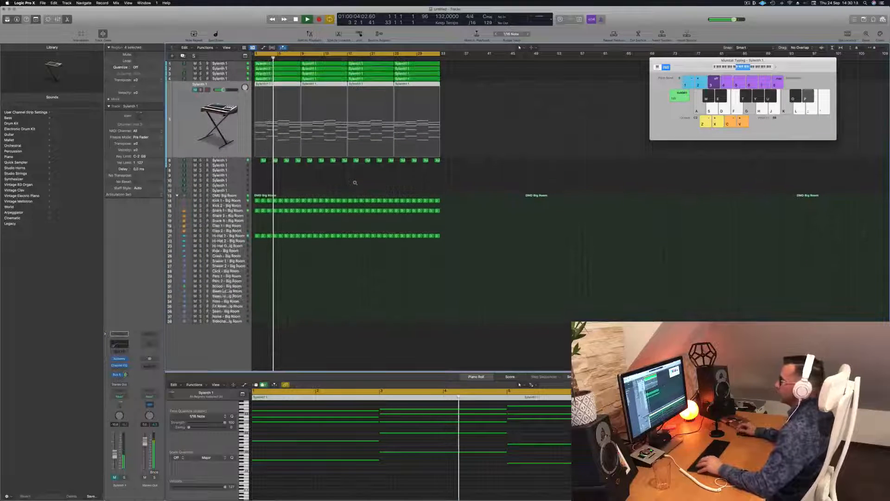
scroll(355, 182, "up", 1)
scroll(355, 182, "right", 4)
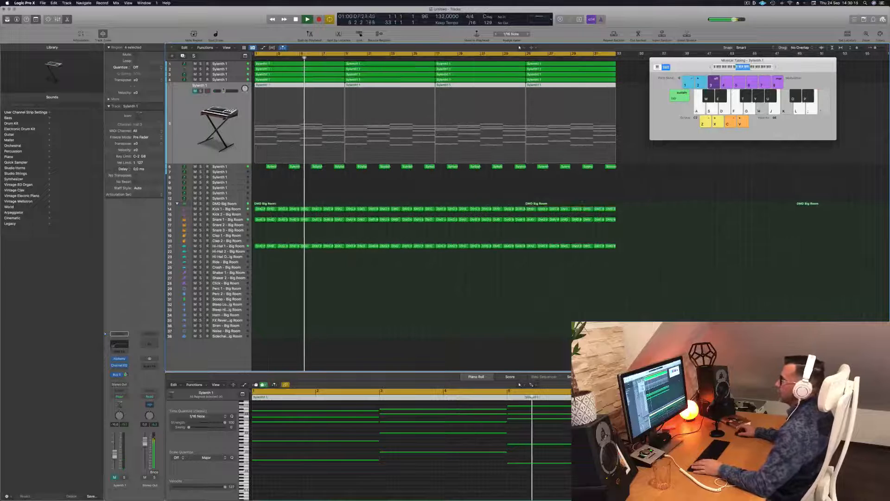
Step: Solo the fourth track briefly, and mute and unmute the third track to compare the mix with and without it
left_click(218, 80)
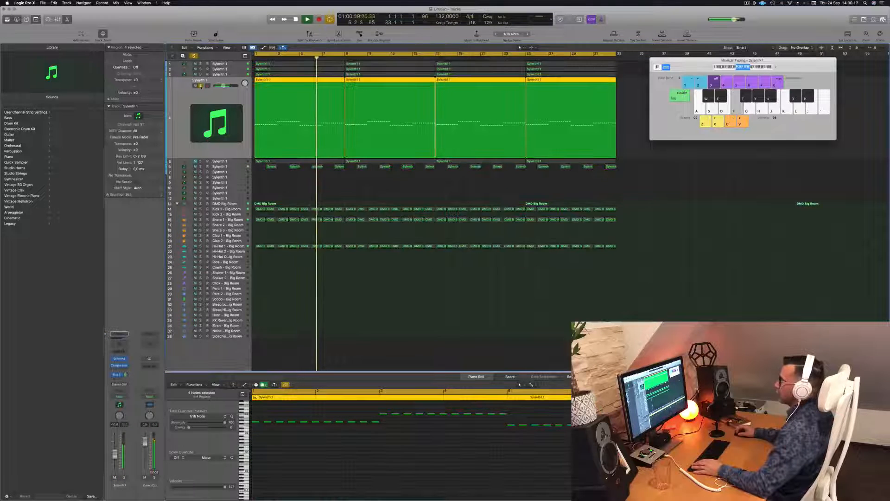
key("Up")
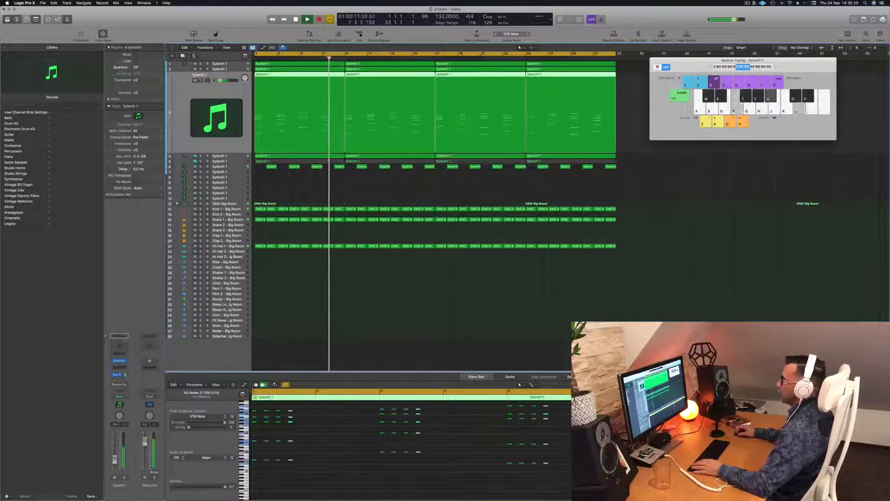
left_click(195, 80)
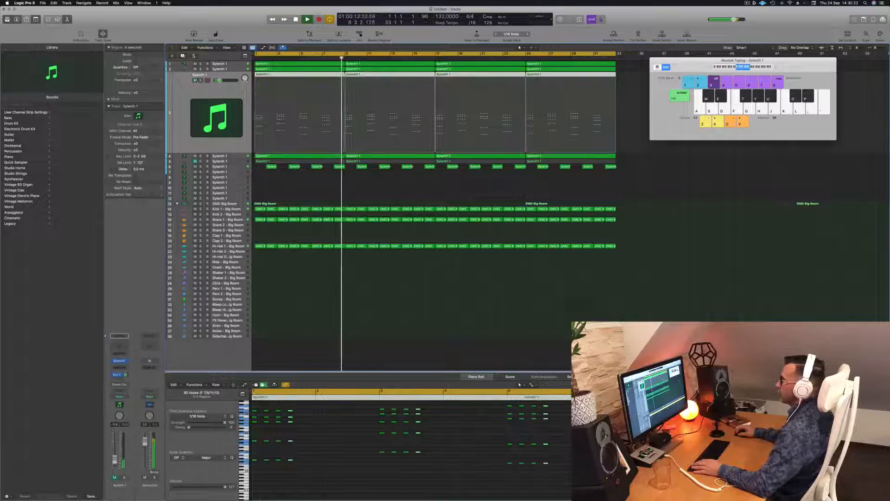
left_click(195, 80)
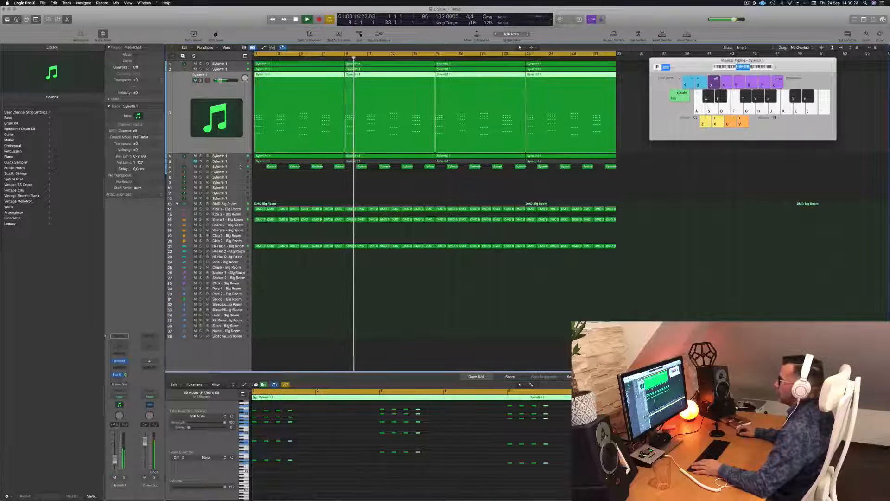
Step: Mute the sixth track to compare the mix without its short regions, and unmute both it and the fifth track
left_click(207, 166)
key("m")
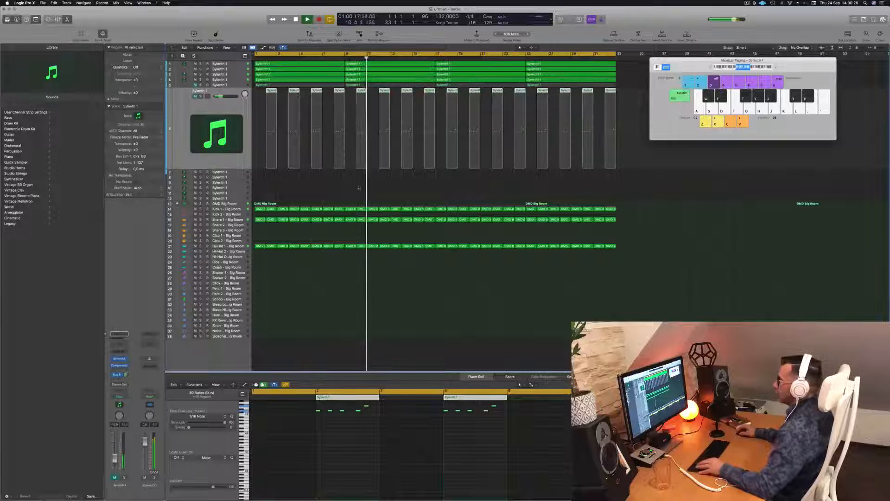
scroll(351, 200, "down", 1)
scroll(351, 200, "down", 3)
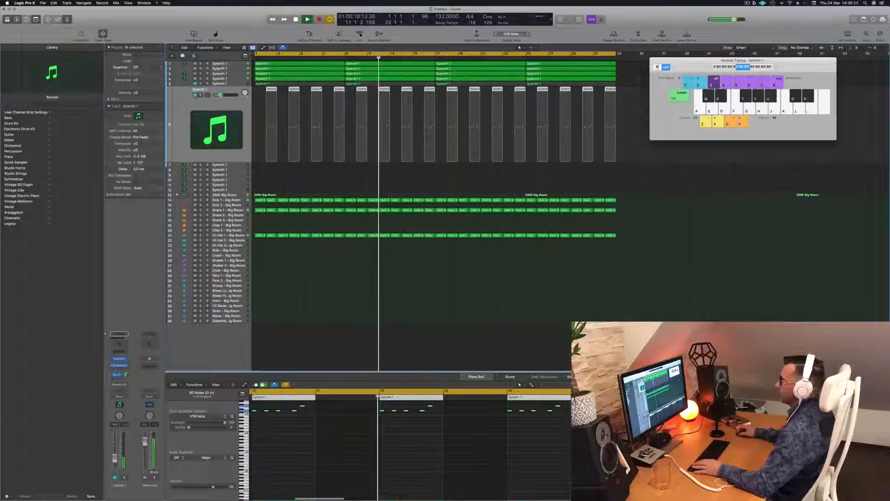
scroll(351, 200, "down", 1)
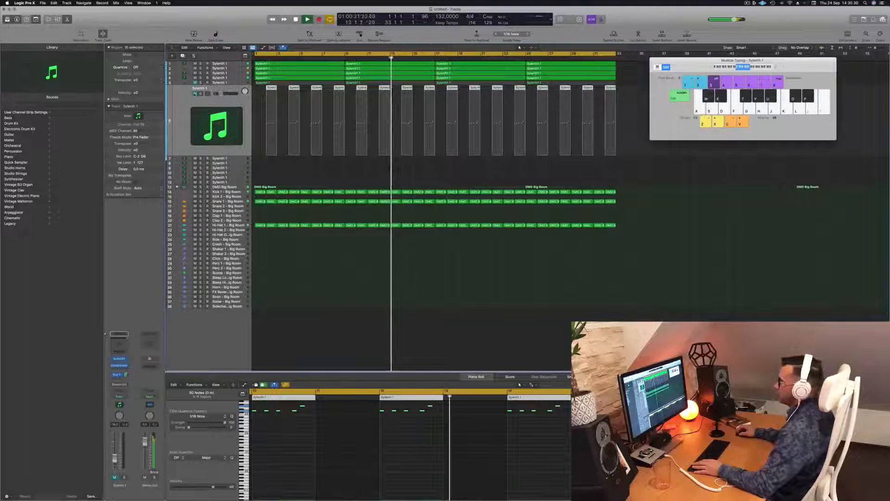
key("m")
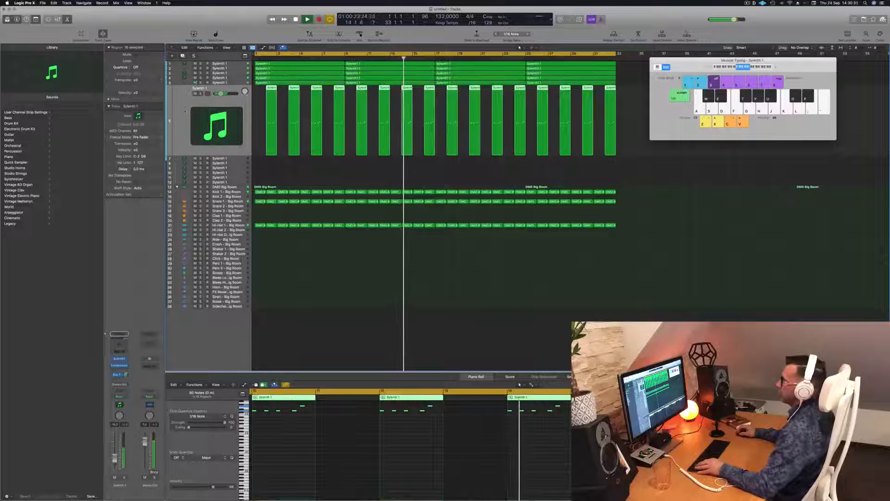
scroll(299, 168, "right", 1)
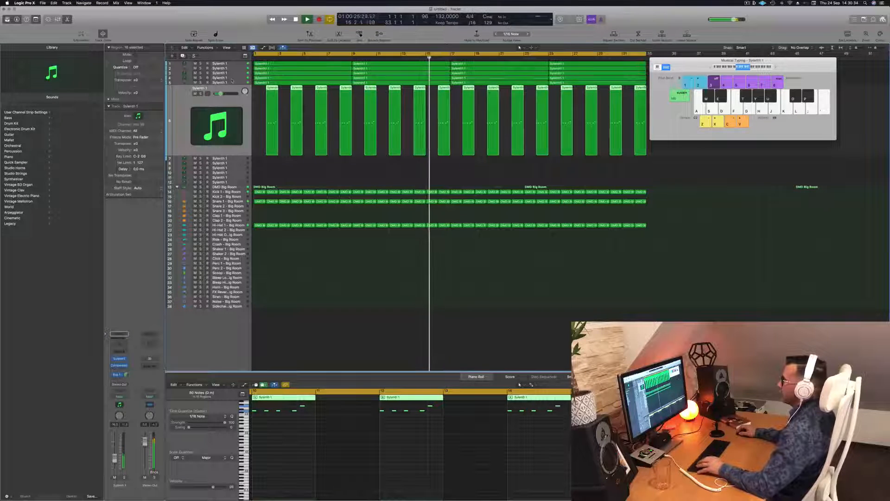
Step: Restart the loop with the fifth track selected, open its Alchemy synth and lower the track's level slightly
key("Up")
key("Return")
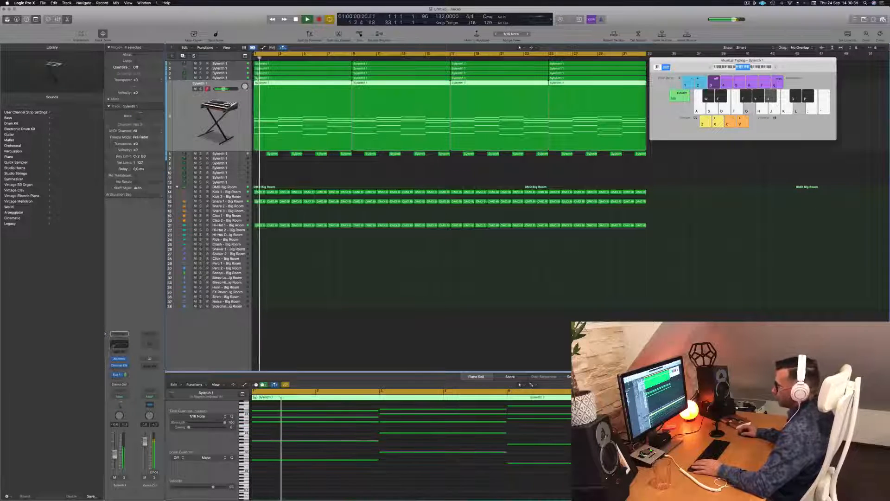
left_click(119, 358)
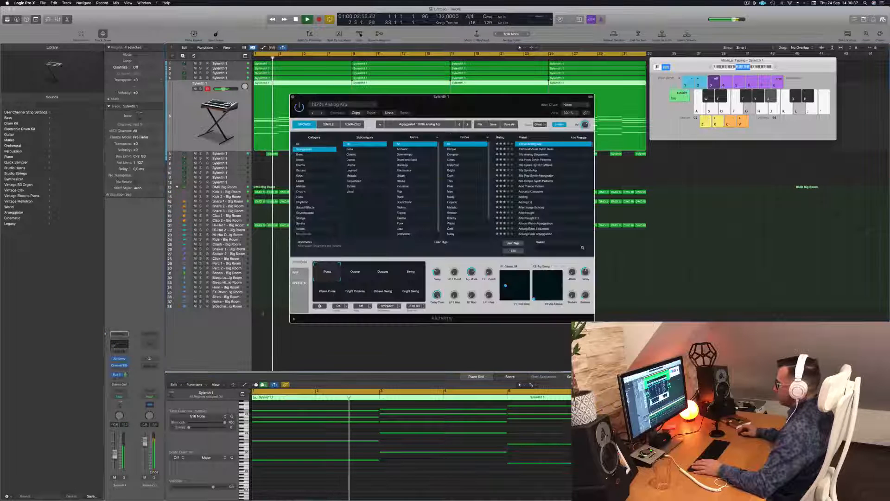
key("Return")
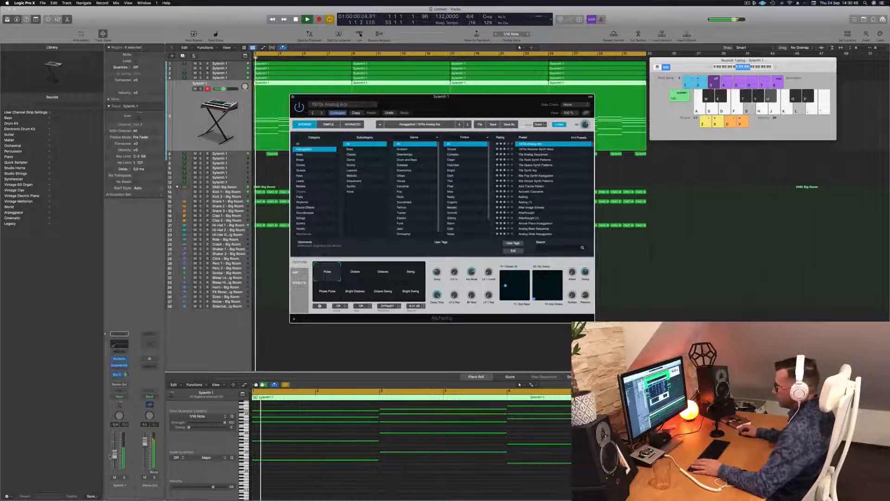
left_click_drag(219, 89, 223, 89)
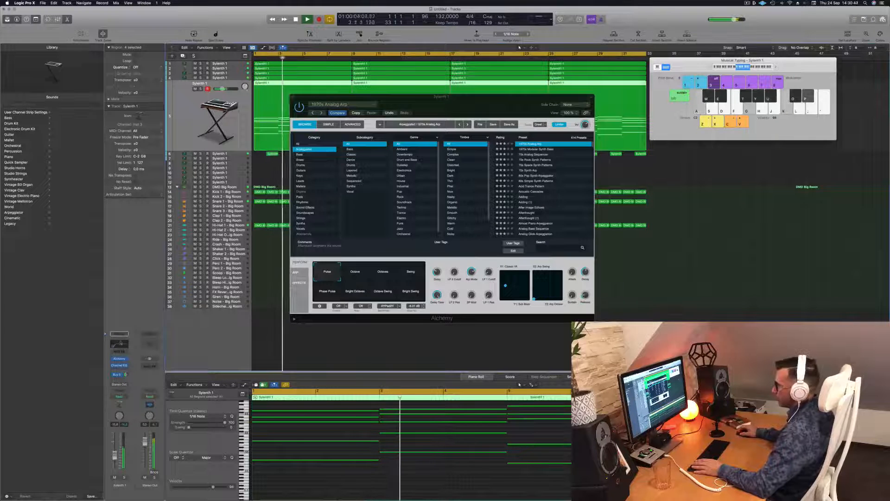
Step: Enable the high cut in the fifth track's Channel EQ at 48 dB/Oct and pull it down into the mid frequencies
left_click(120, 365)
left_click(686, 103)
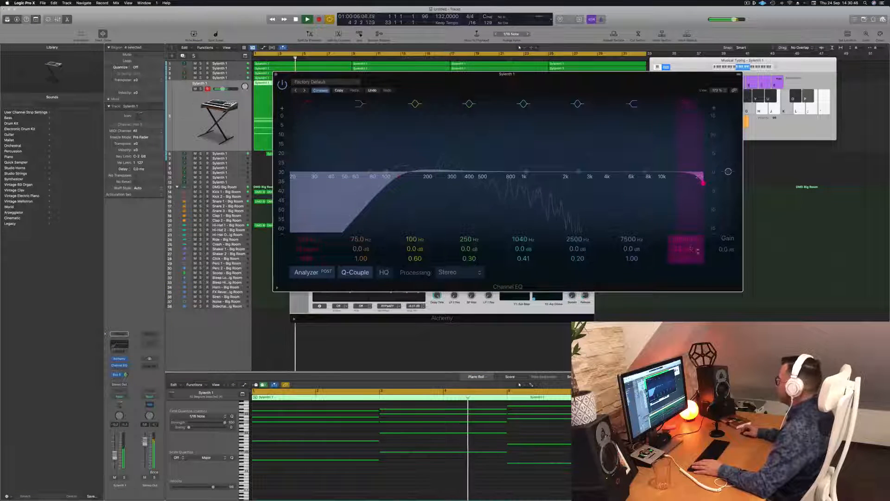
left_click_drag(703, 182, 503, 182)
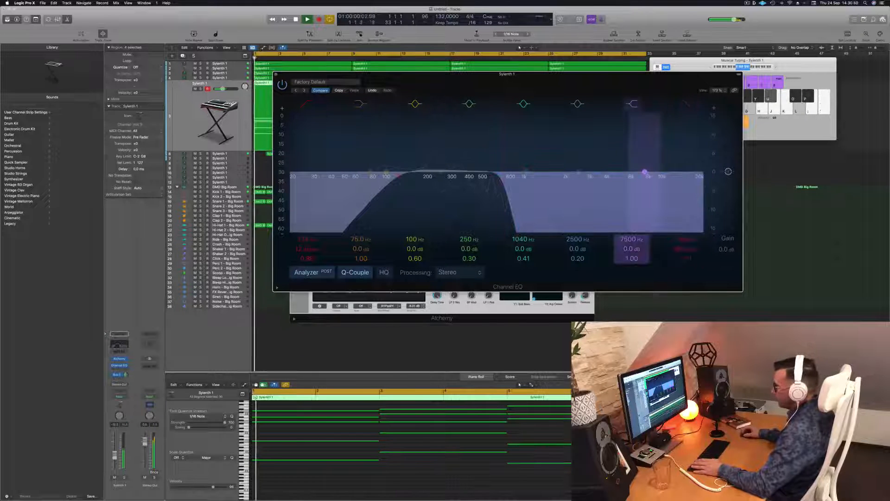
Step: Rebalance the fifth track's level and set its EQ low cut to 107 Hz and high cut to 660 Hz, checking it in solo
left_click_drag(115, 457, 115, 452)
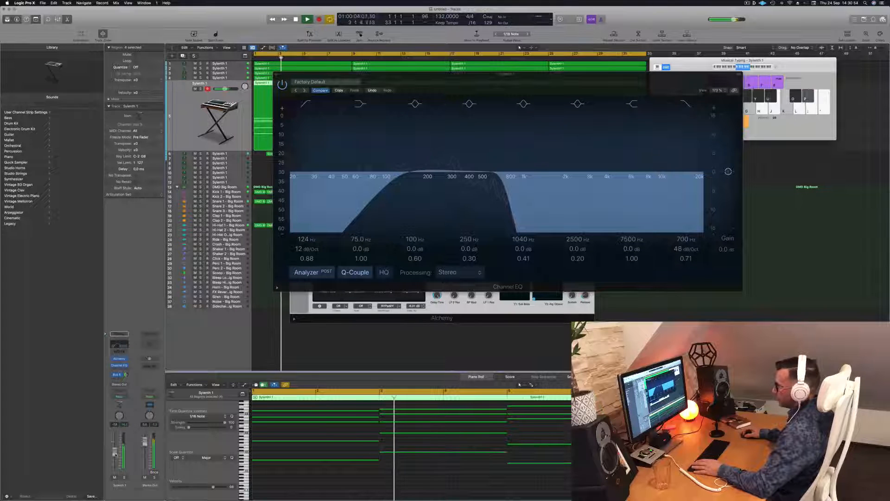
left_click(124, 477)
left_click(123, 477)
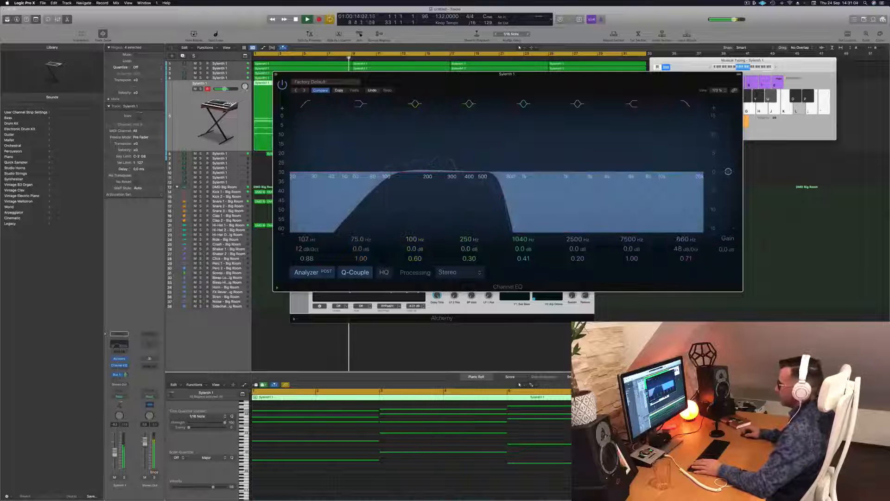
left_click_drag(115, 455, 115, 457)
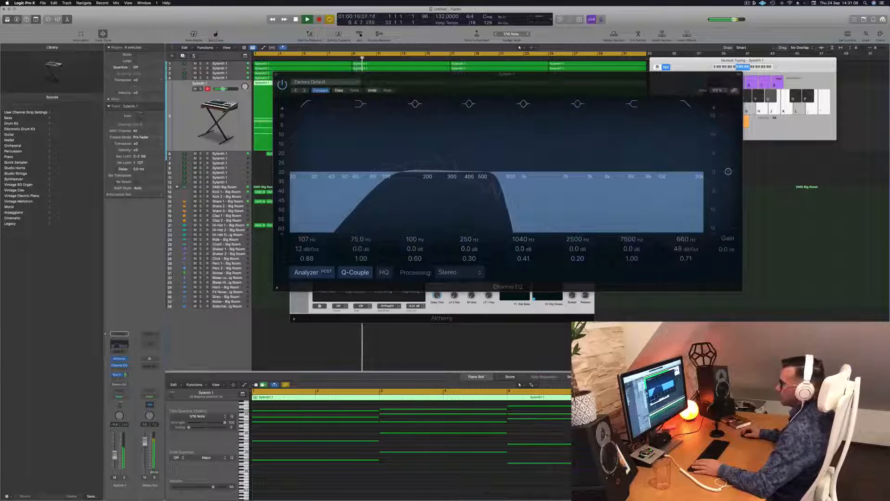
Step: Close the Channel EQ and Alchemy windows, and solo the fifth track briefly to hear the filtered part alone
left_click_drag(293, 75, 291, 75)
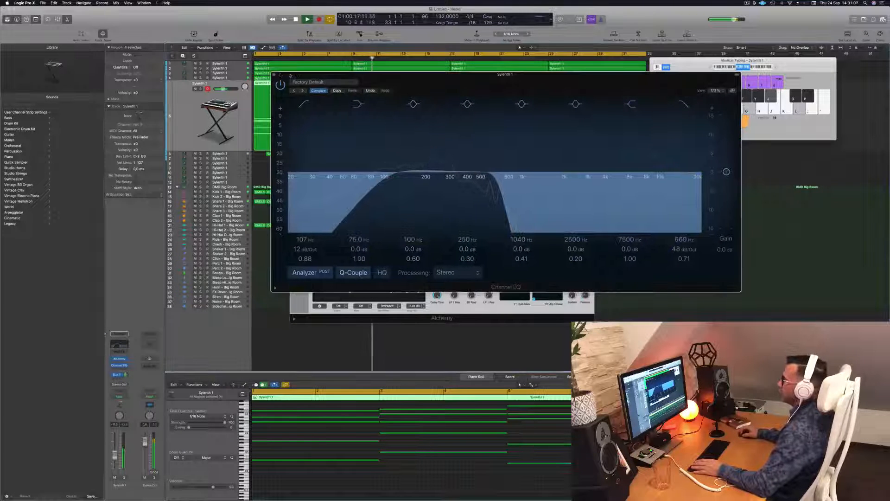
left_click(274, 75)
left_click(291, 98)
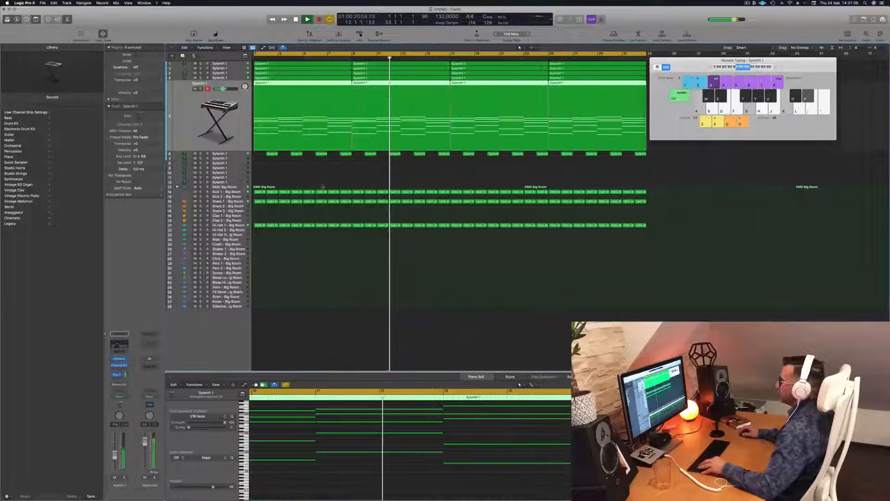
scroll(324, 183, "left", 4)
scroll(327, 180, "down", 2)
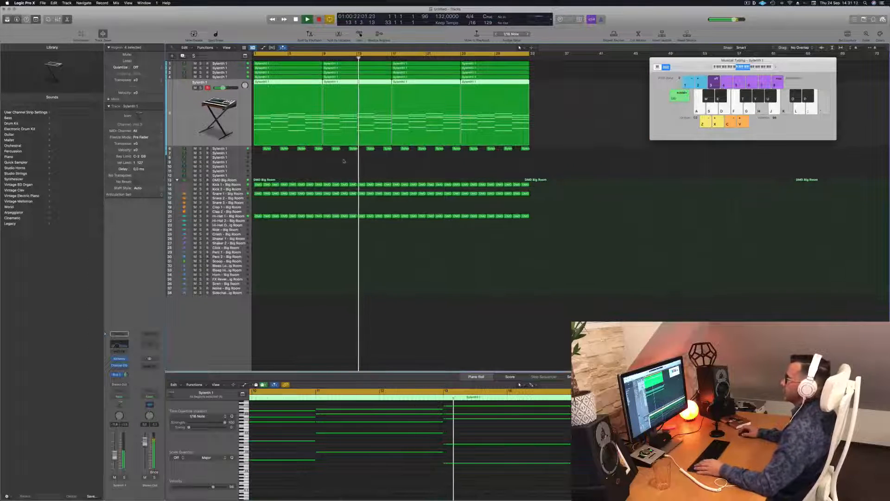
left_click(344, 161)
left_click(202, 89)
left_click(201, 88)
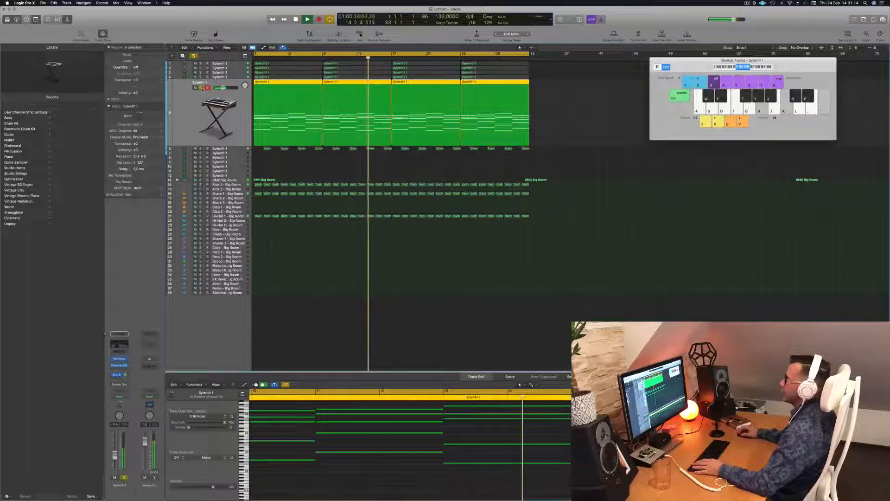
left_click(201, 88)
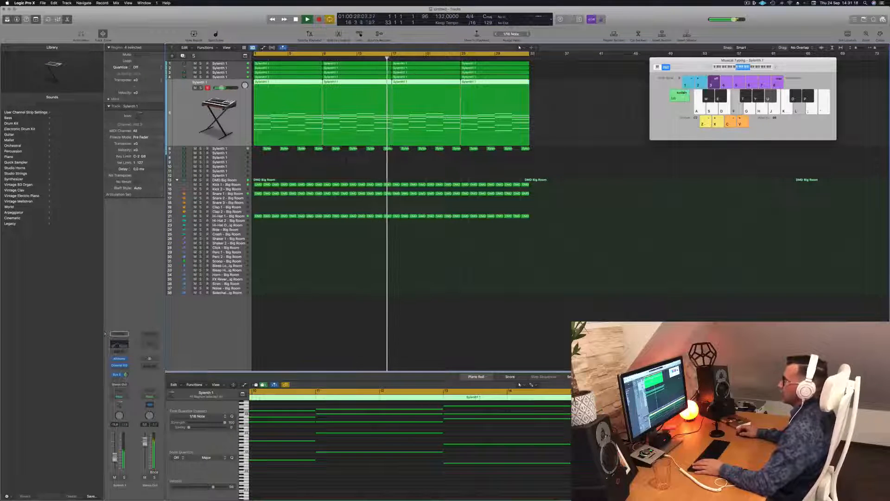
Step: Step through the fourth, third, first and second tracks while the loop plays, soloing the fourth and second parts
left_click(227, 76)
left_click(201, 84)
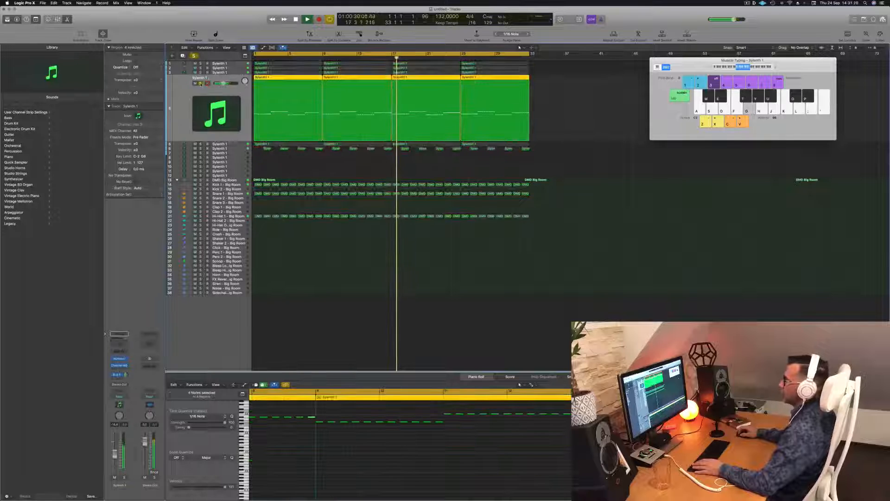
left_click(201, 83)
left_click(229, 73)
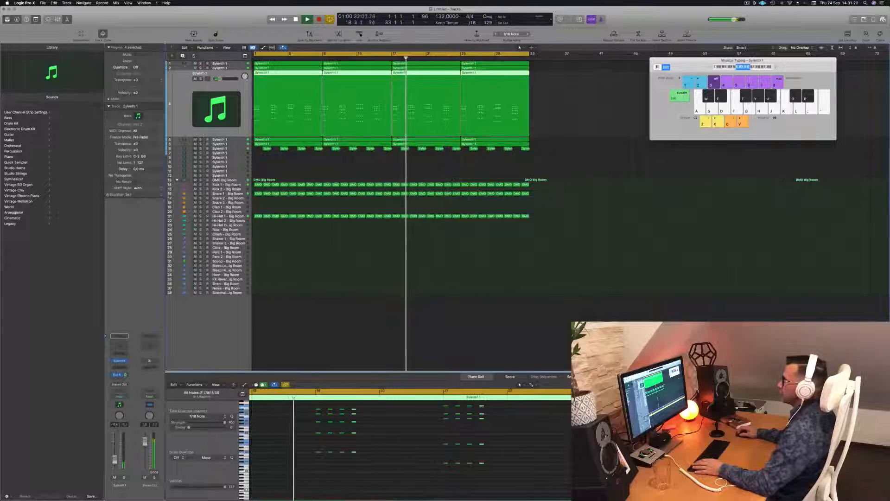
left_click(224, 63)
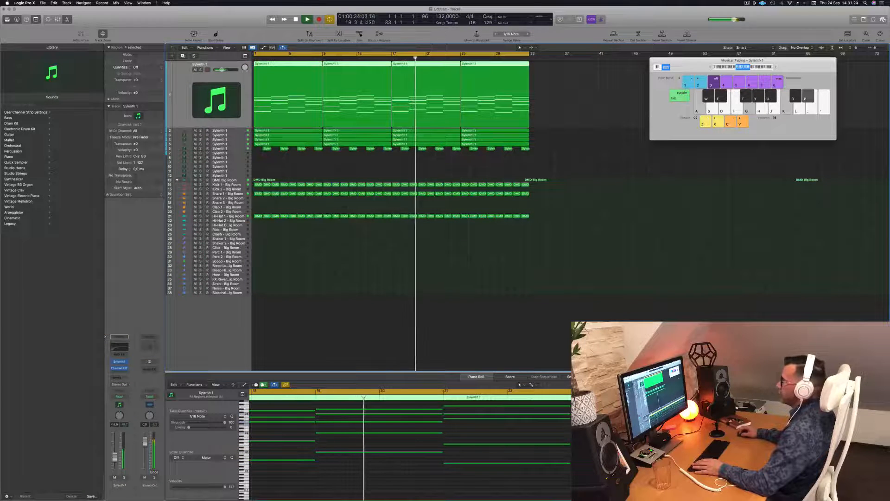
left_click(227, 132)
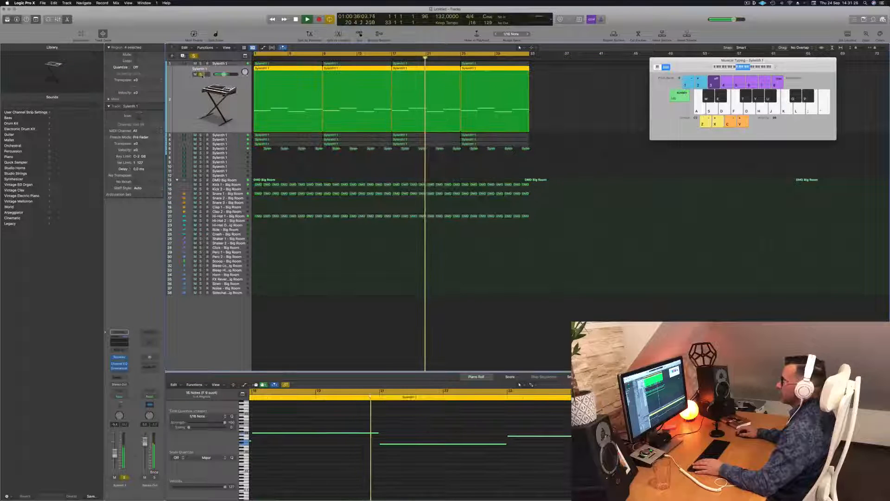
Step: Open the Alchemy synth on the second Sylenth 1 track and restart playback from the beginning of the project
key("Return")
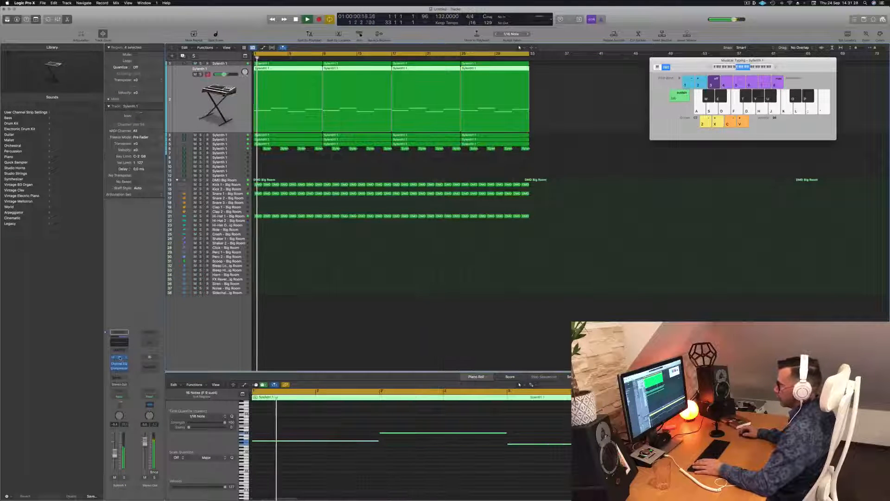
left_click(119, 357)
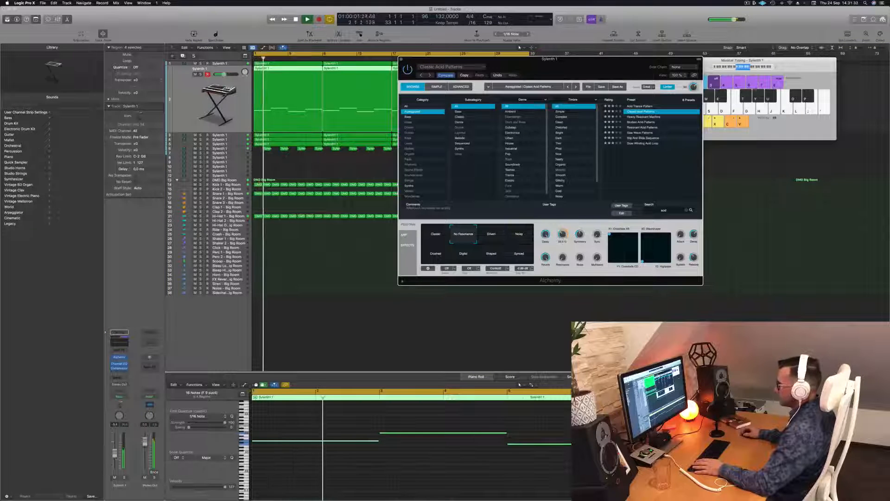
left_click(208, 329)
key("space")
key("Return")
key("space")
Step: Compare the Alchemy track soloed and in the full mix, and close its synth window
left_click(124, 477)
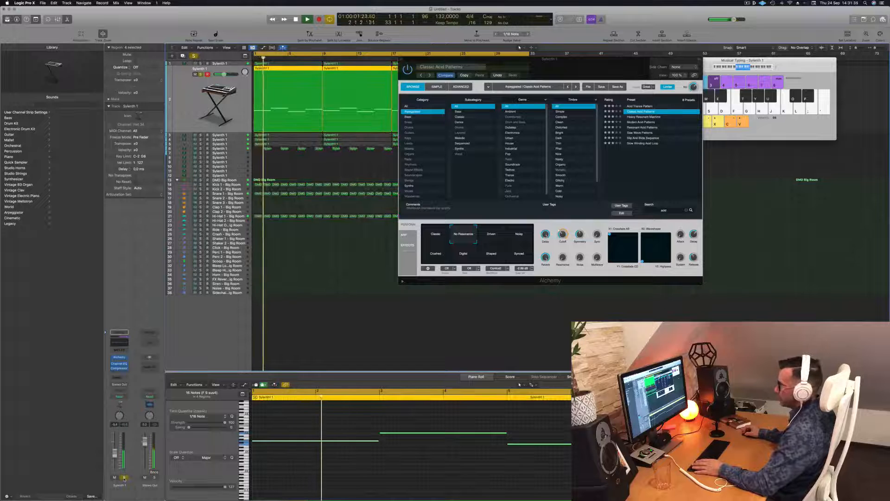
left_click(124, 477)
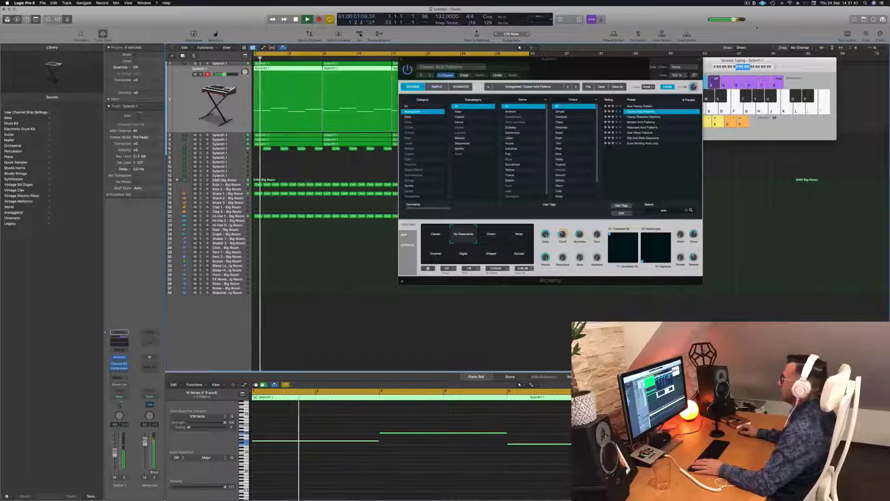
left_click_drag(613, 61, 534, 81)
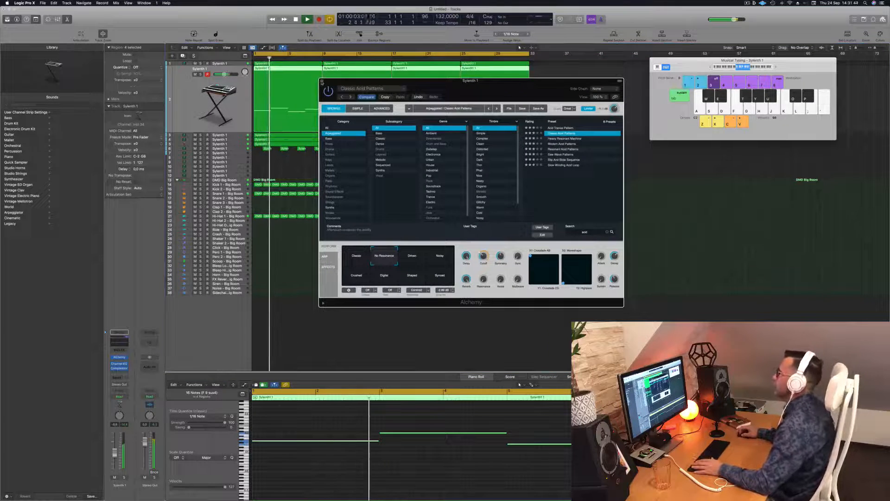
left_click(322, 80)
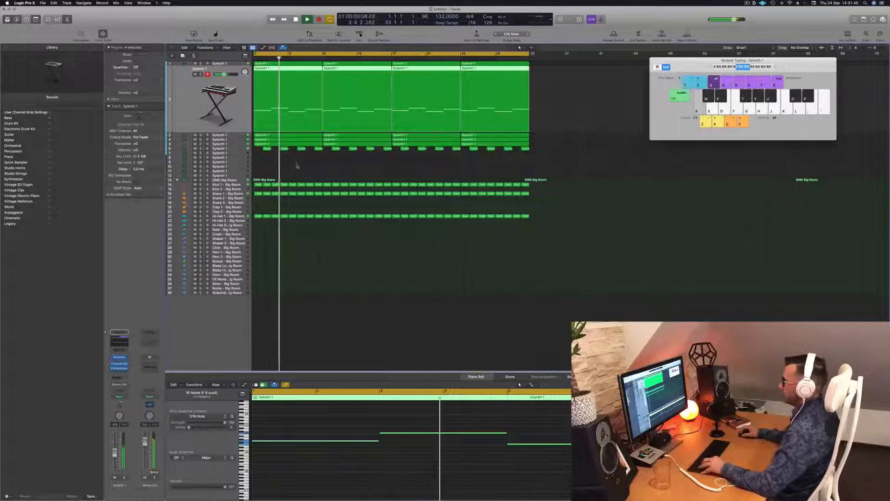
Step: Solo tracks 2, 4 and 5 one after another during playback to hear how their parts sound together
scroll(296, 165, "up", 1)
scroll(296, 165, "down", 3)
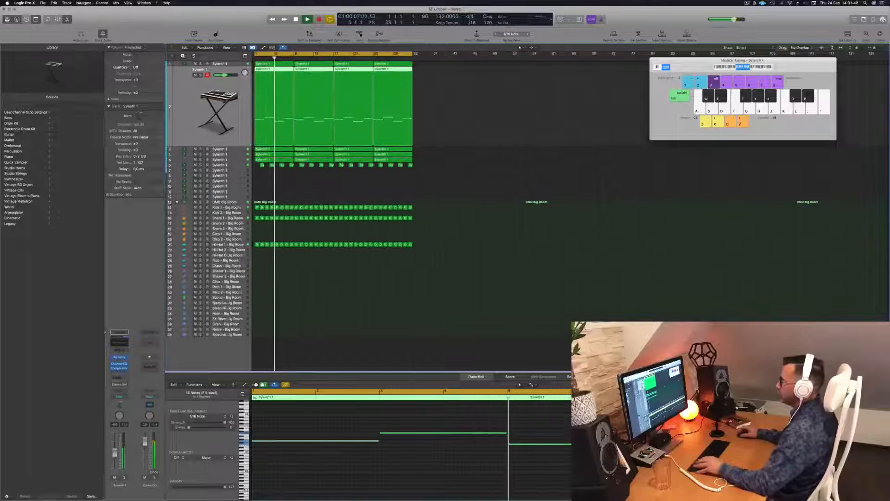
scroll(392, 153, "up", 5)
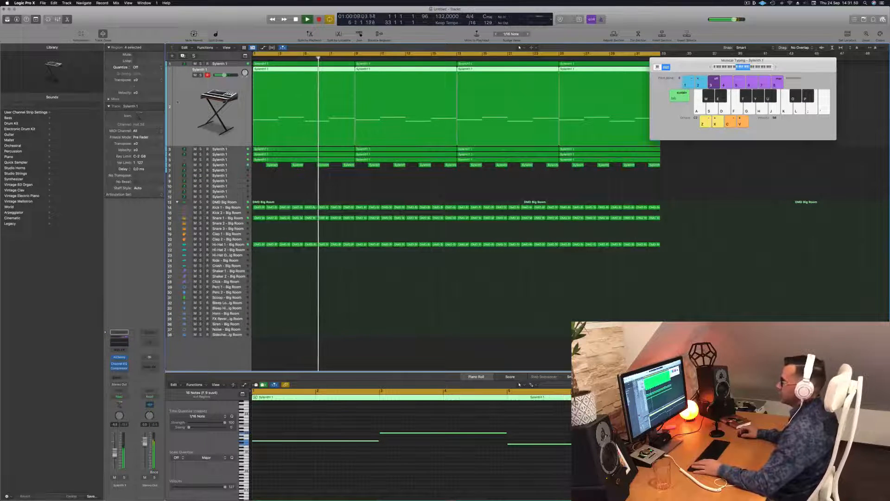
left_click(200, 75)
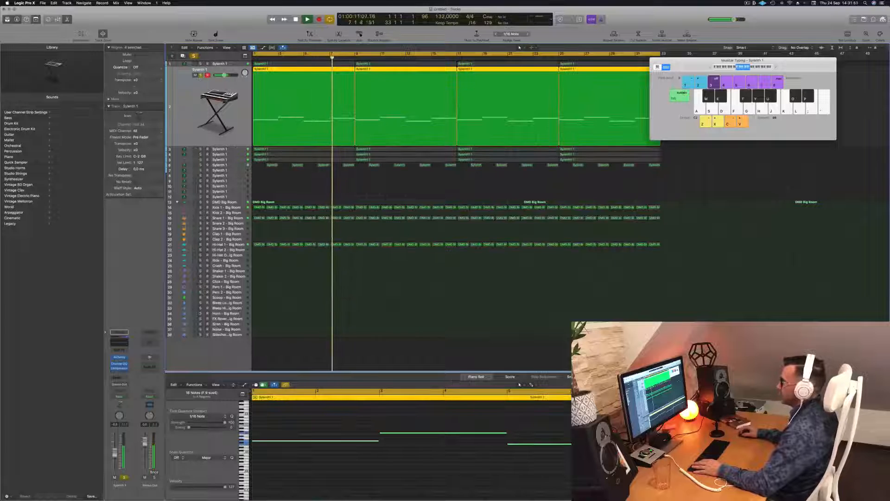
left_click(236, 150)
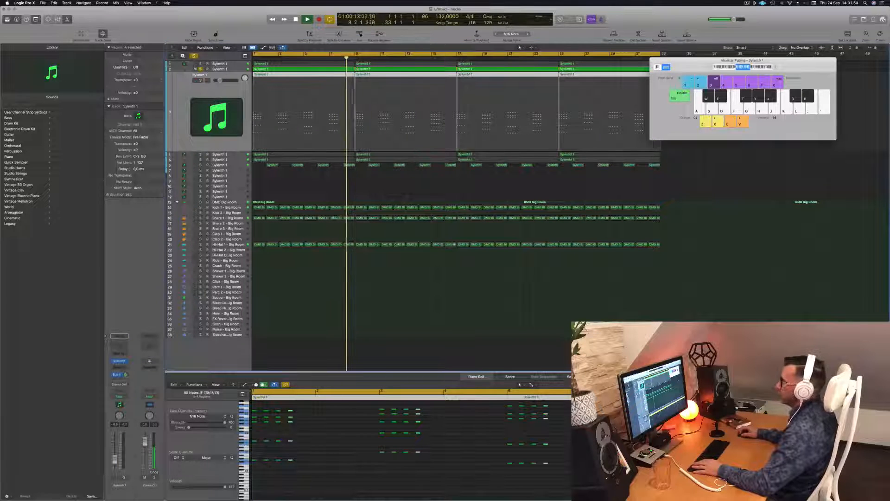
left_click(234, 155)
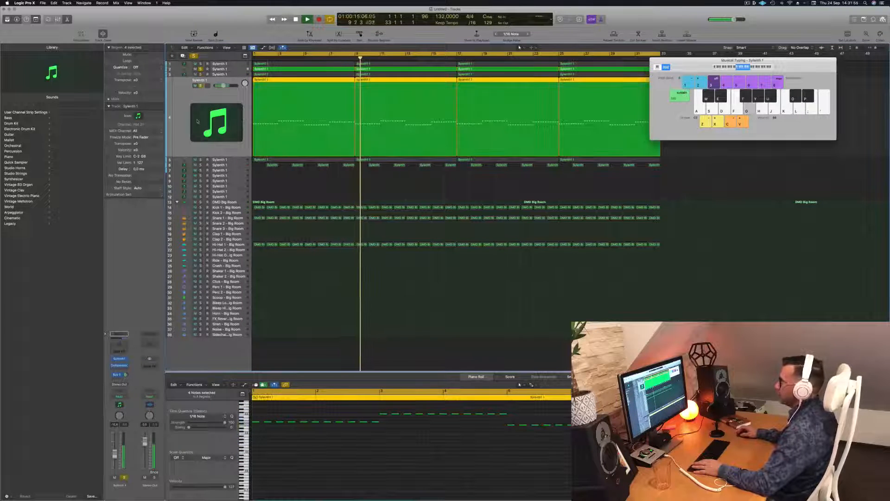
left_click(227, 160)
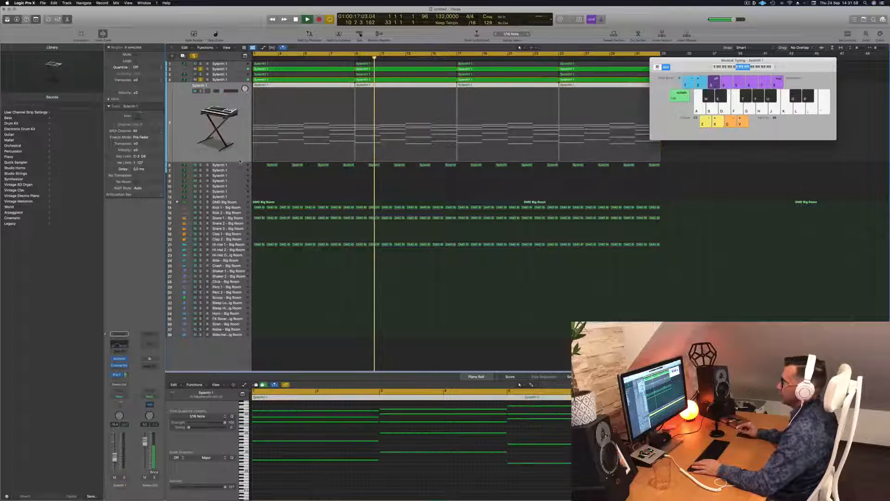
left_click(186, 121)
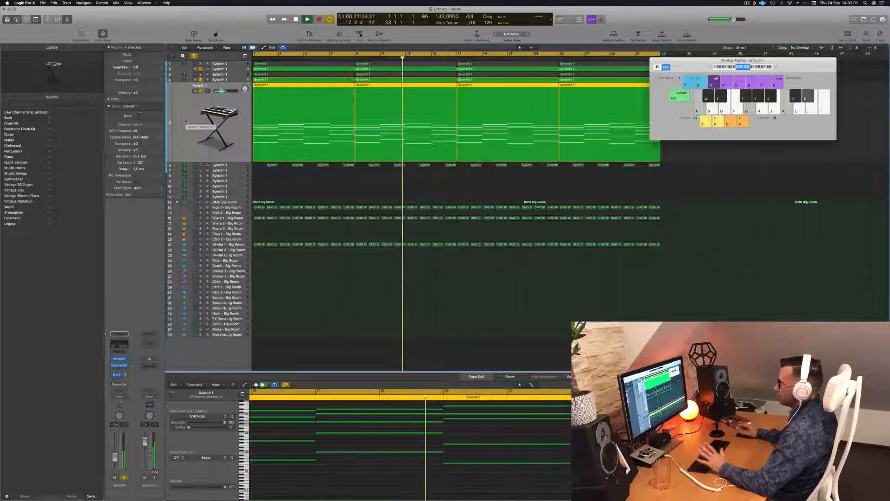
Step: Add a Channel EQ to the Stereo Out and enable its 20000 Hz high-cut band, closing the EQ window when done
left_click(149, 344)
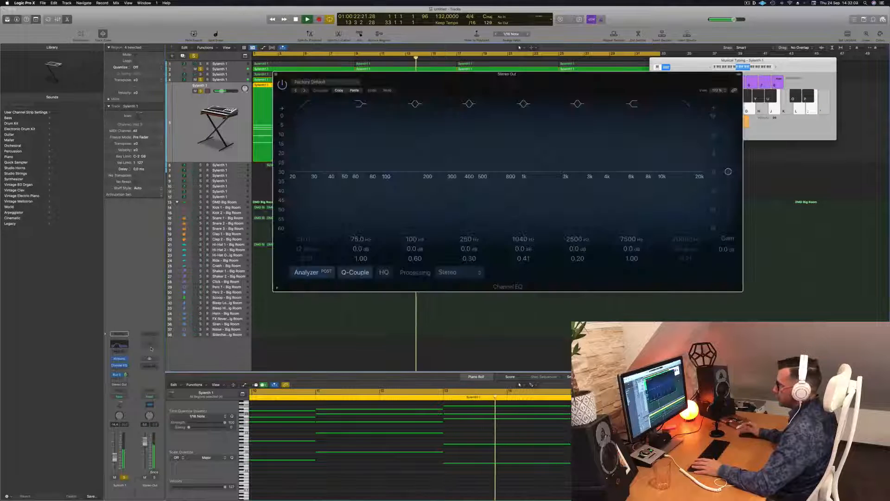
left_click_drag(522, 76, 616, 65)
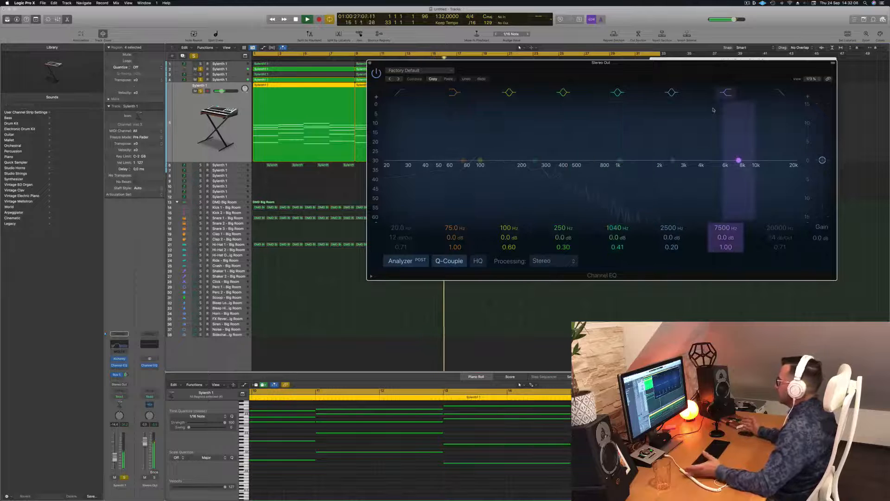
left_click(781, 92)
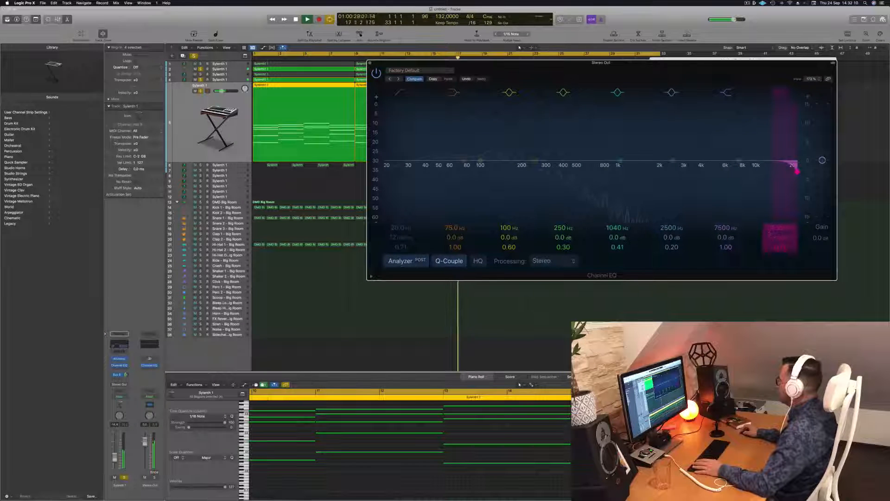
mouse_move(797, 171)
left_mouse_down()
mouse_move(459, 172)
mouse_move(797, 171)
left_mouse_up()
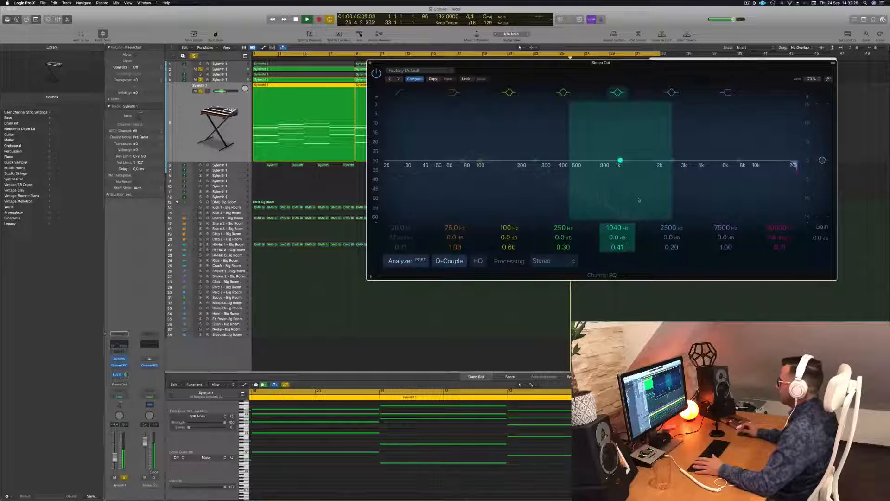
left_click(370, 64)
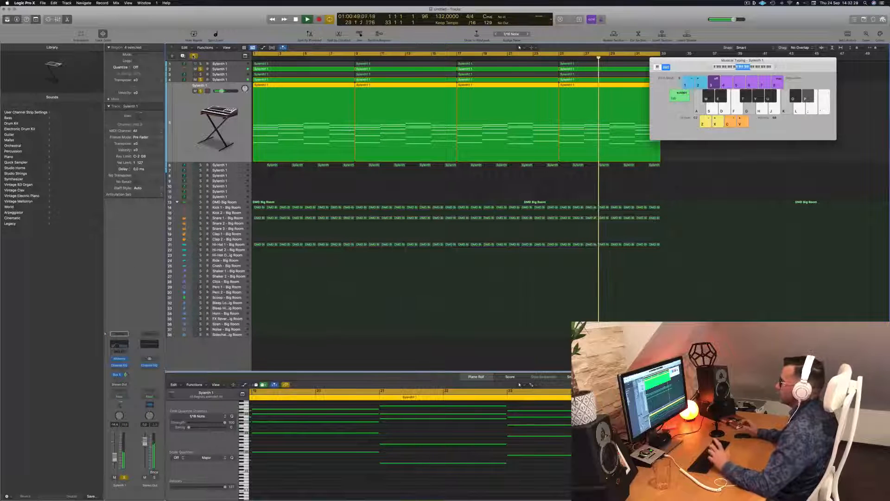
Step: Clear all track solos, stop playback and deselect the regions
left_click(194, 56)
key("space")
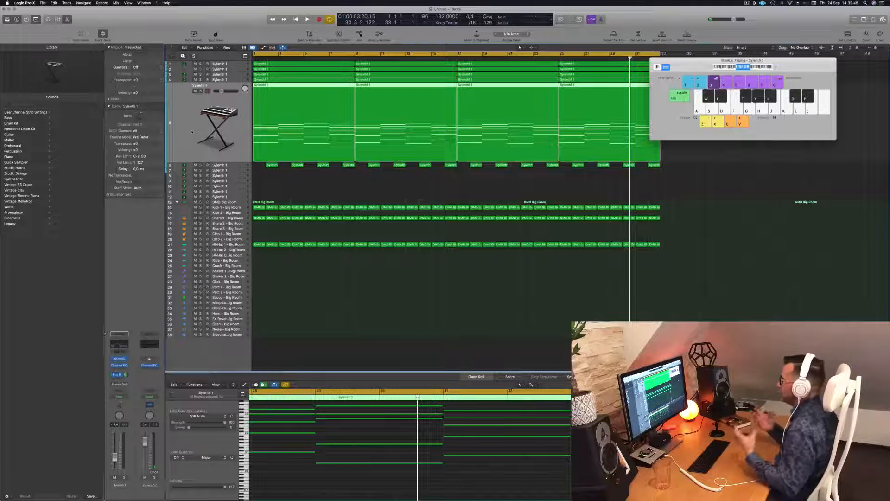
left_click(492, 284)
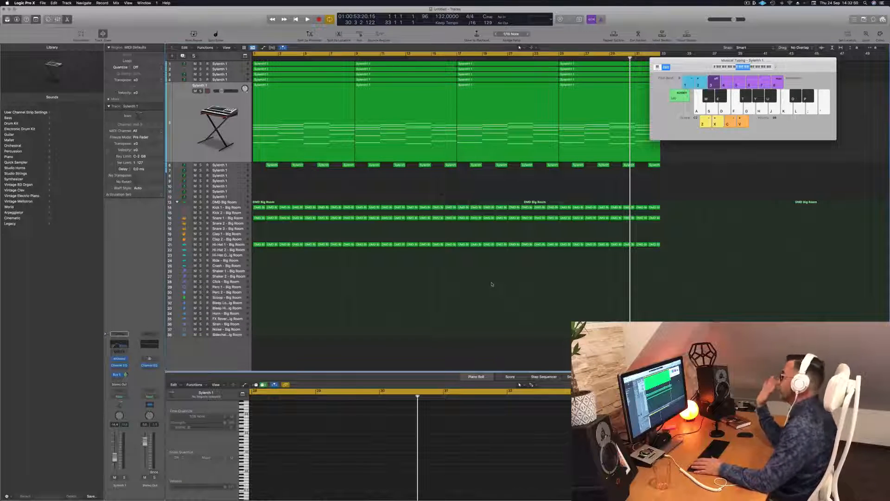
Step: Listen to the opening of the full arrangement from bar 1 and stop playback
key("Return")
key("space")
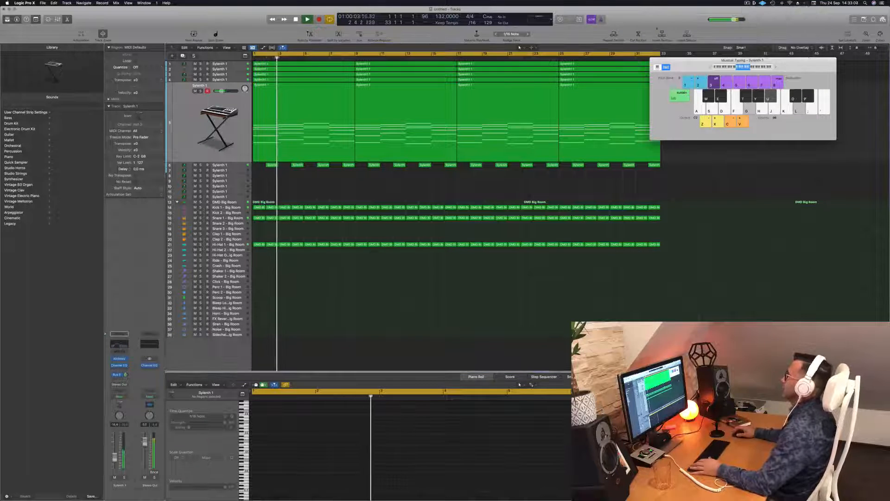
scroll(352, 288, "up", 3)
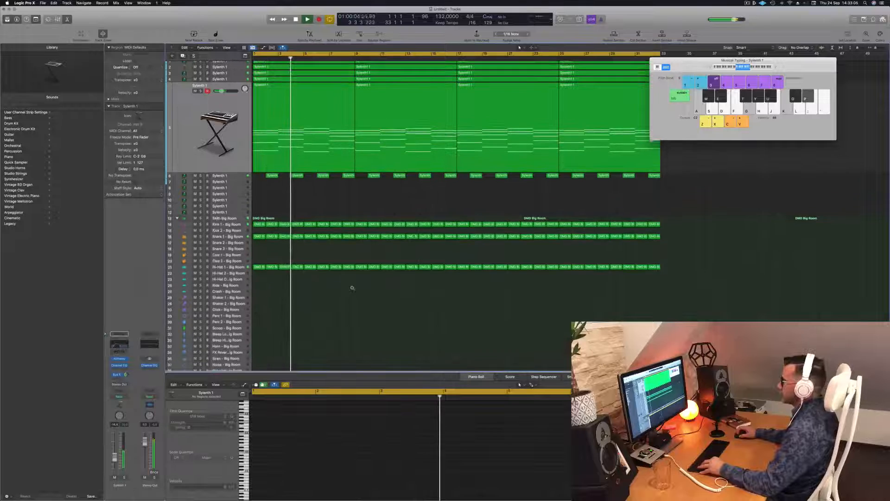
scroll(402, 184, "up", 1)
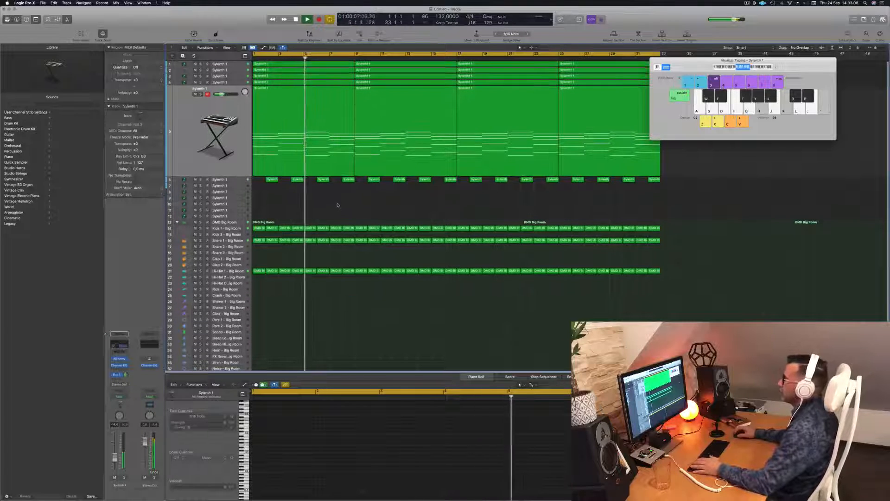
key("space")
Step: Copy the first Hi-Hat 1 region onto the Shaker 2 - Big Room track at bar 1
scroll(316, 209, "down", 3)
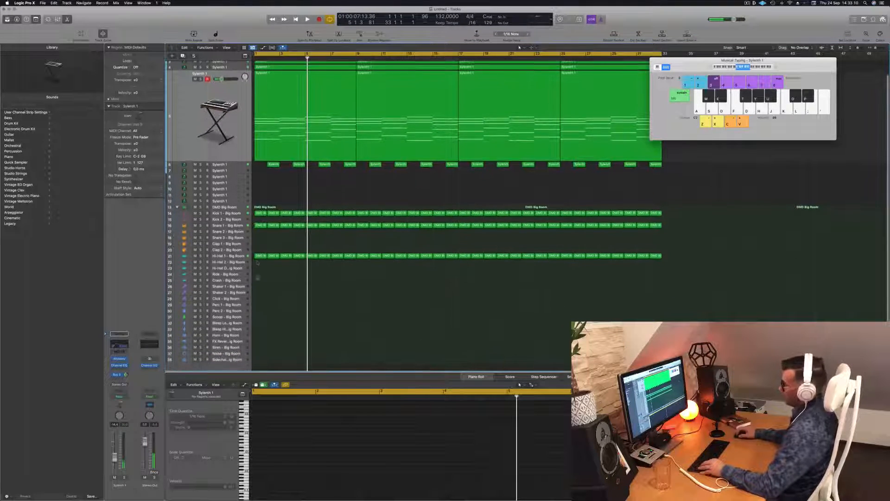
left_click(258, 256)
left_click_drag(258, 255, 260, 295)
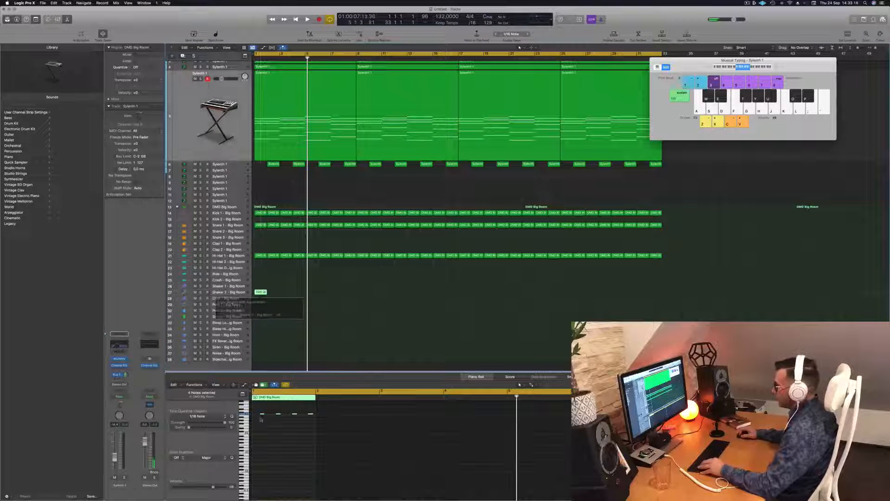
Step: Duplicate the four notes of the Shaker 2 region into the gaps between them and play the pattern back
left_click_drag(259, 410, 475, 441)
scroll(264, 419, "up", 5)
mouse_move(269, 414)
left_mouse_down()
mouse_move(260, 416)
mouse_move(271, 418)
left_mouse_up()
key("space")
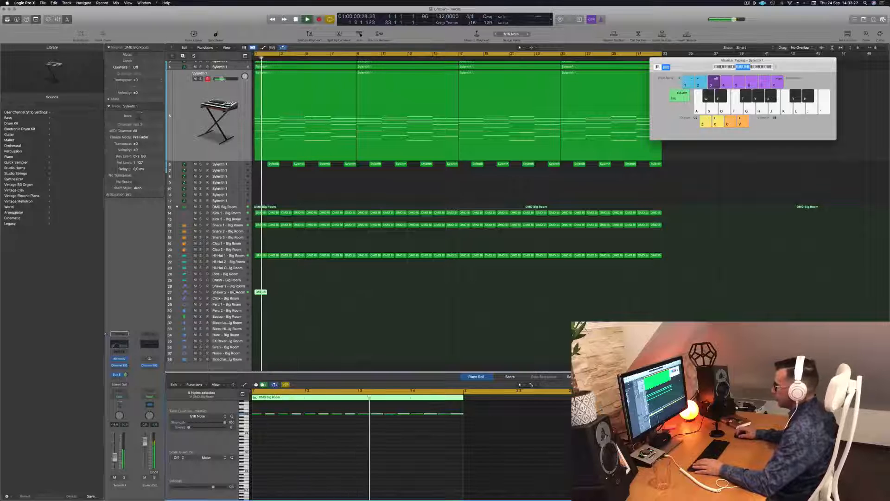
Step: Stop playback and copy the Shaker 2 region to bar 2
left_click(261, 293)
key("space")
left_click_drag(263, 210, 275, 210)
Step: Examine the notes of the two Shaker 2 - Big Room regions in the Piano Roll
scroll(349, 449, "down", 5)
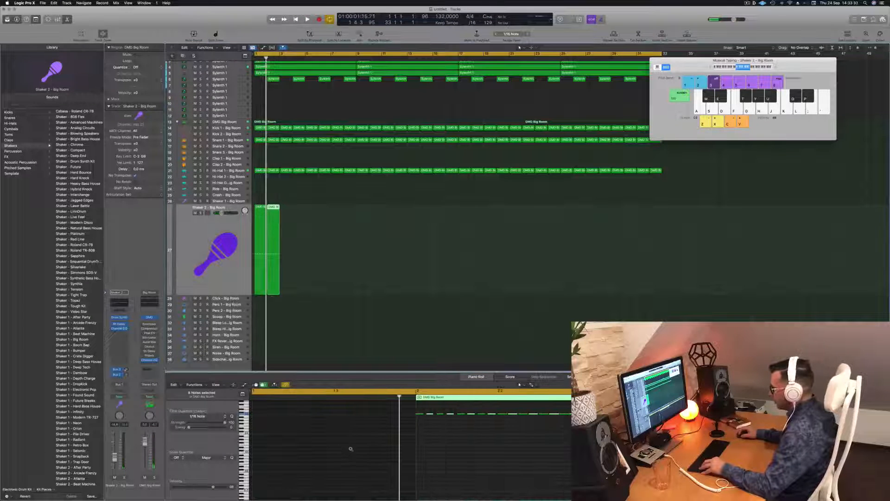
scroll(315, 440, "up", 2)
scroll(276, 431, "down", 4)
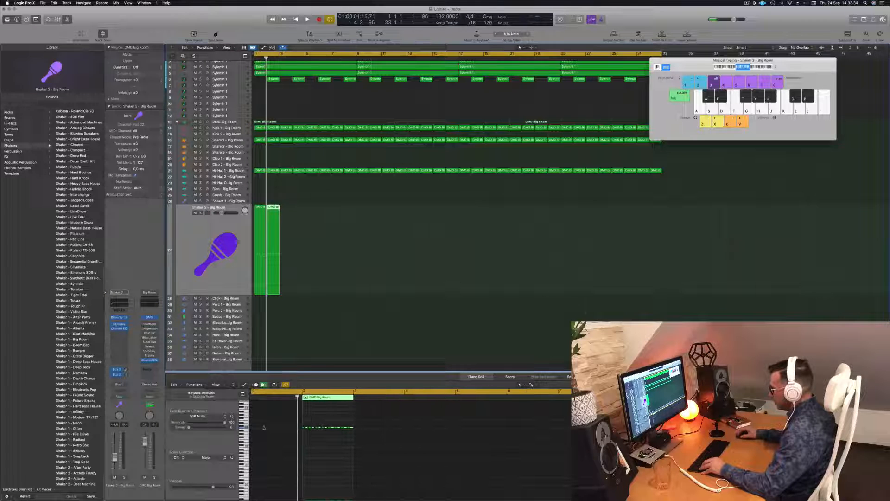
scroll(261, 419, "up", 2)
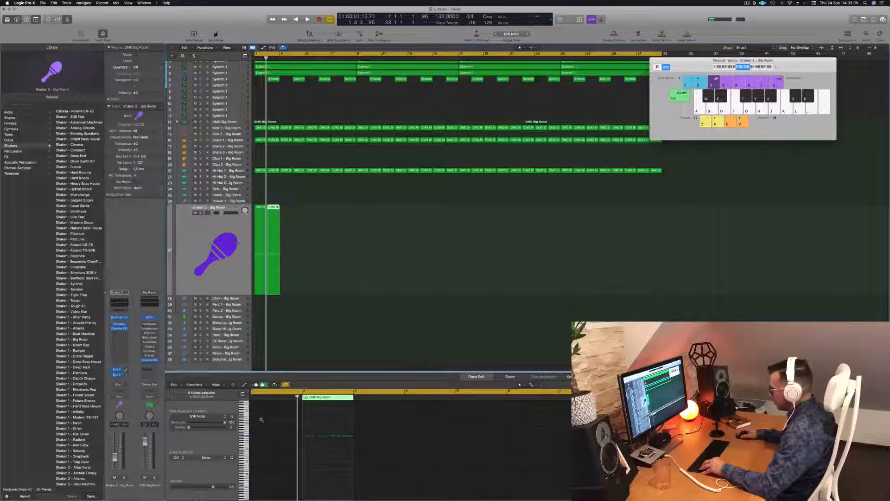
scroll(265, 420, "up", 5)
left_click(275, 419)
scroll(276, 418, "up", 4)
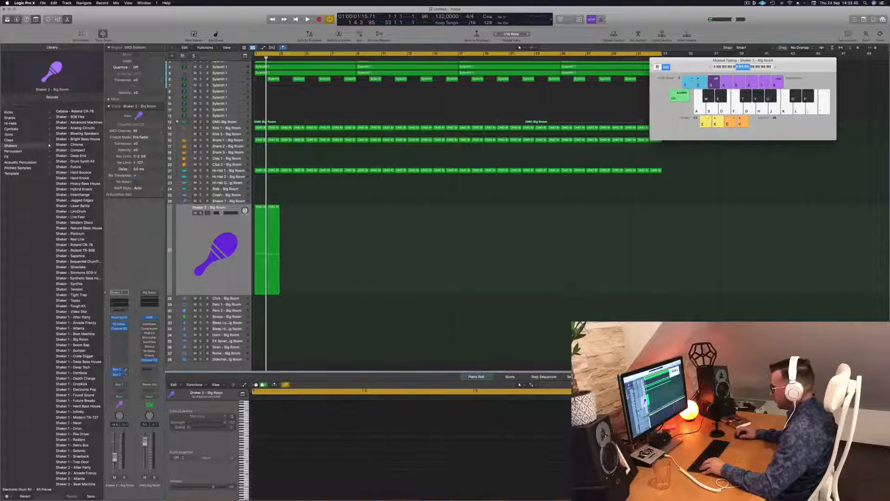
key("super+a")
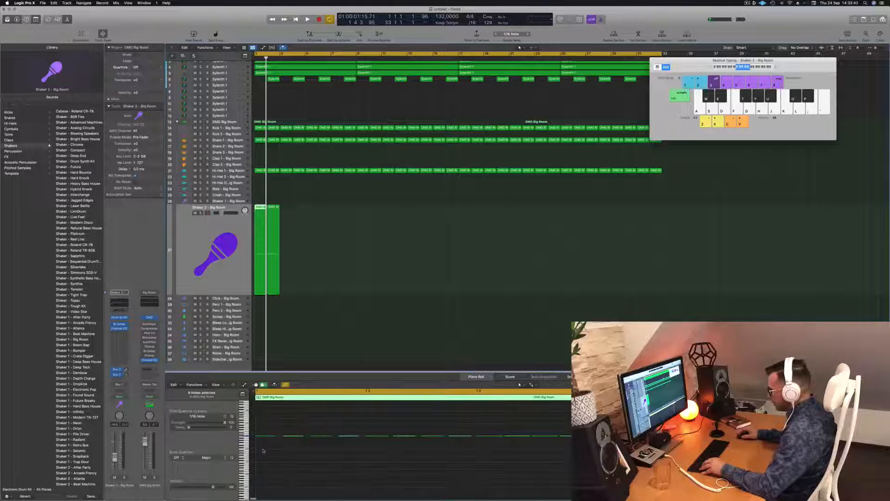
left_click(354, 207)
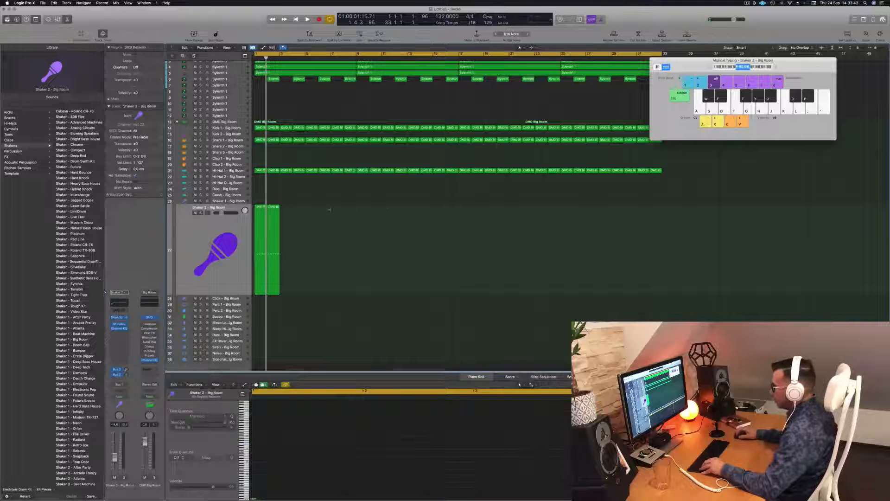
left_click(260, 209)
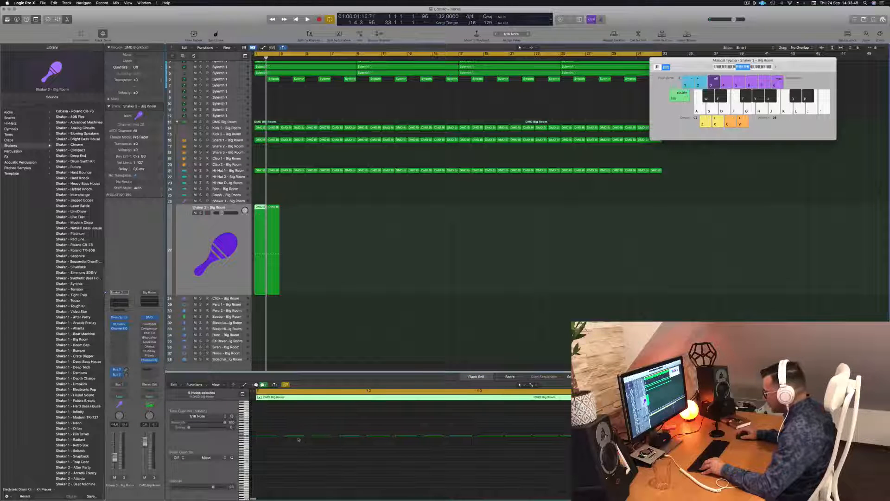
scroll(278, 433, "up", 5)
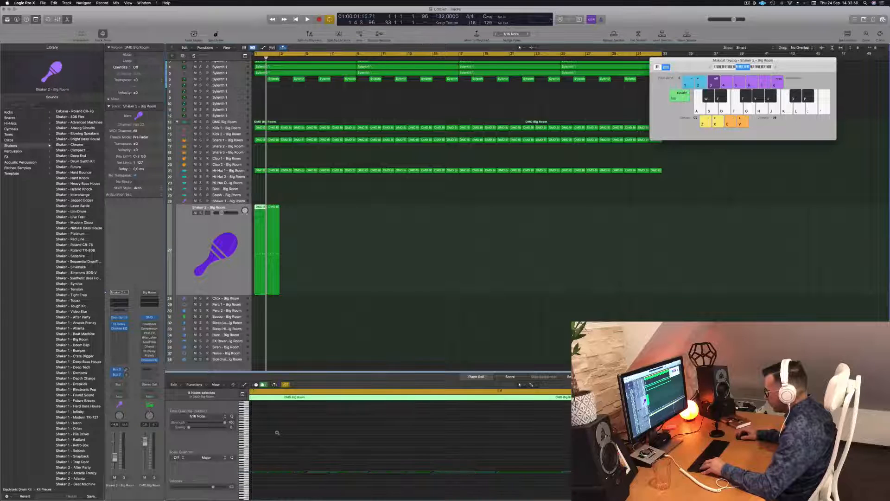
scroll(278, 433, "down", 3)
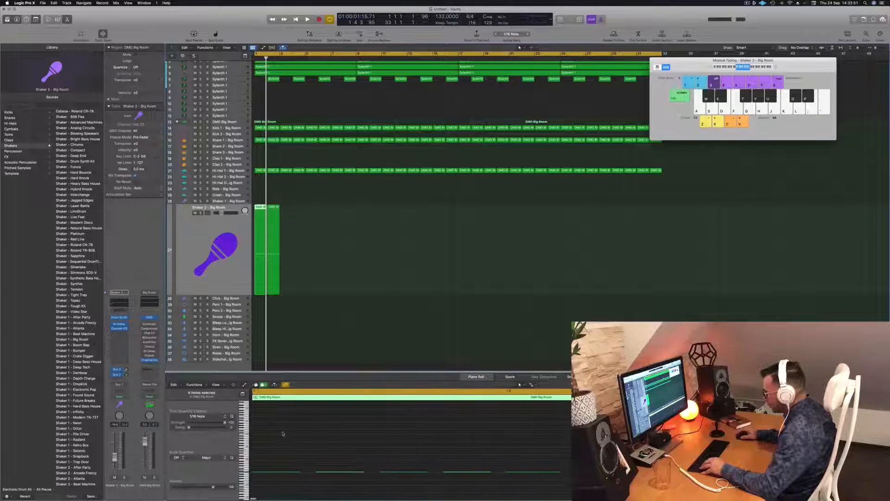
Step: Select the Shaker 2 regions and listen to the two-bar pattern from bar 1 with the other tracks
left_click(338, 182)
left_click(265, 207)
left_click(272, 460)
key("space")
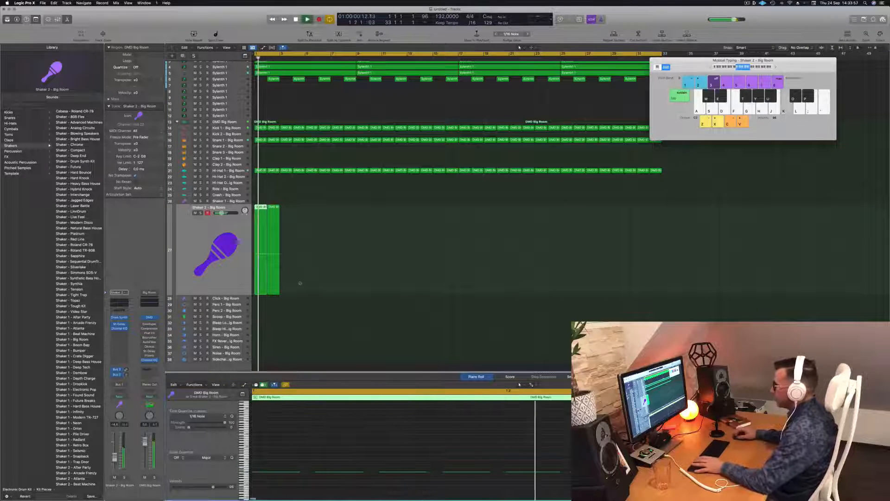
left_click(211, 269)
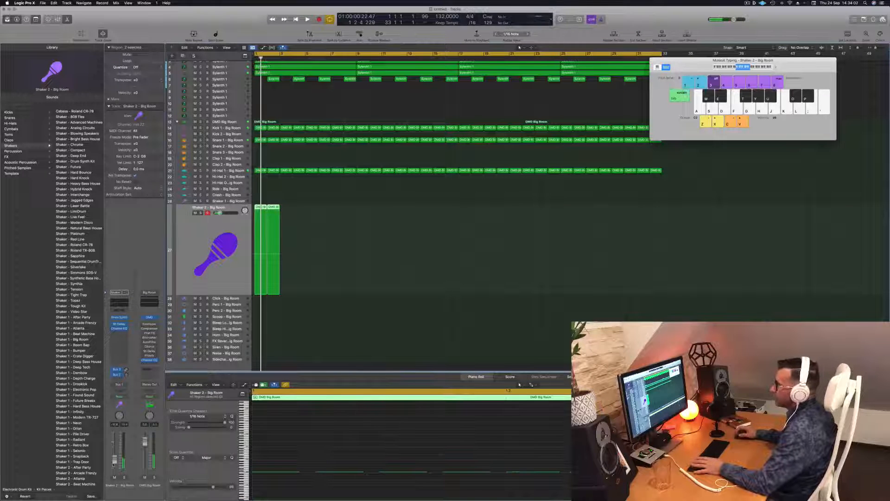
key("space")
key("space")
key("space")
scroll(307, 221, "left", 5)
scroll(307, 221, "down", 2)
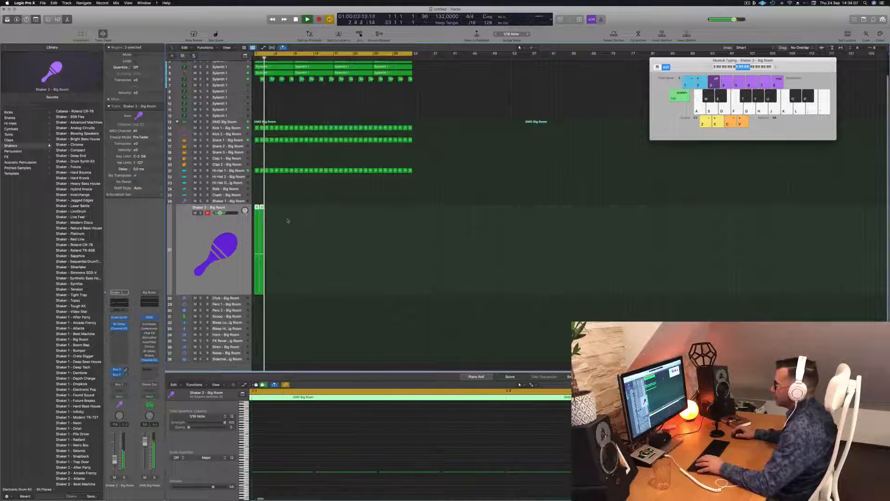
key("space")
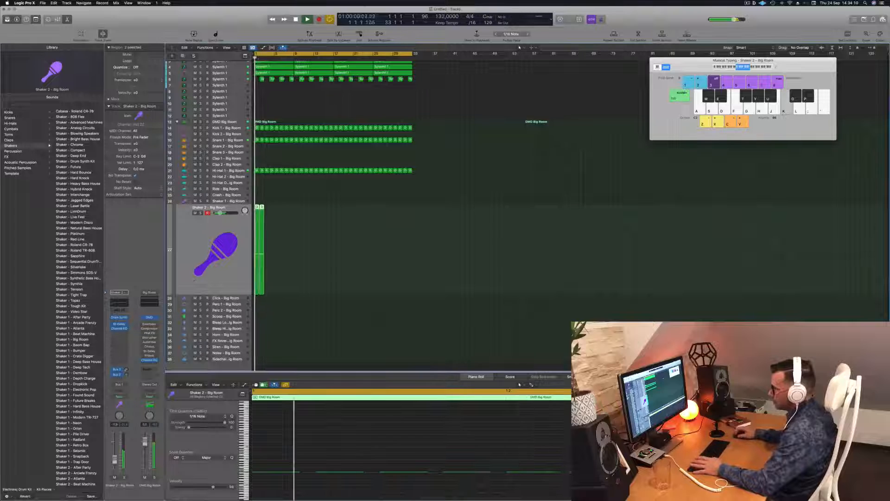
Step: Open the Drum Synth of Shaker 2 - Big Room and lower its Decay to about 3.2%
left_click(119, 317)
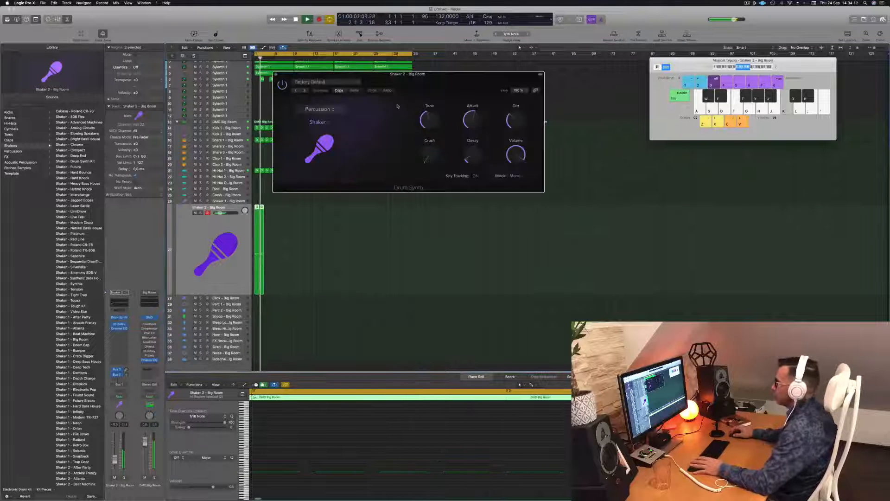
left_click_drag(431, 80, 478, 133)
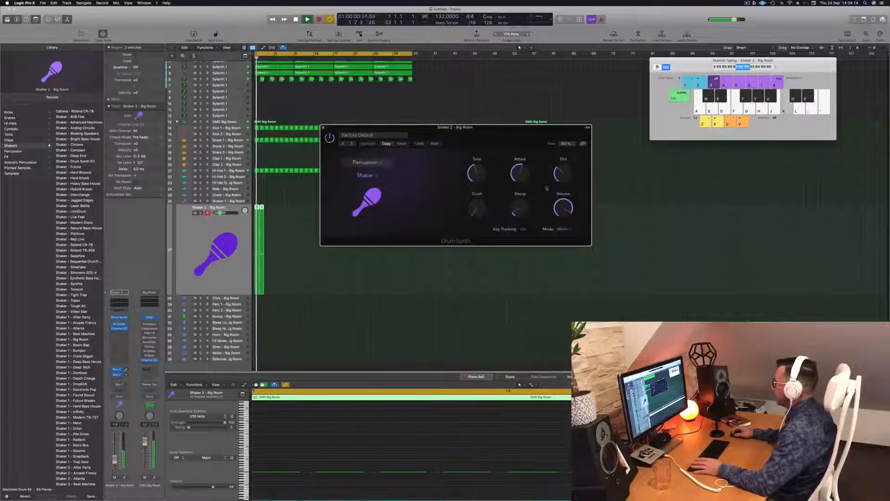
left_click_drag(524, 205, 530, 220)
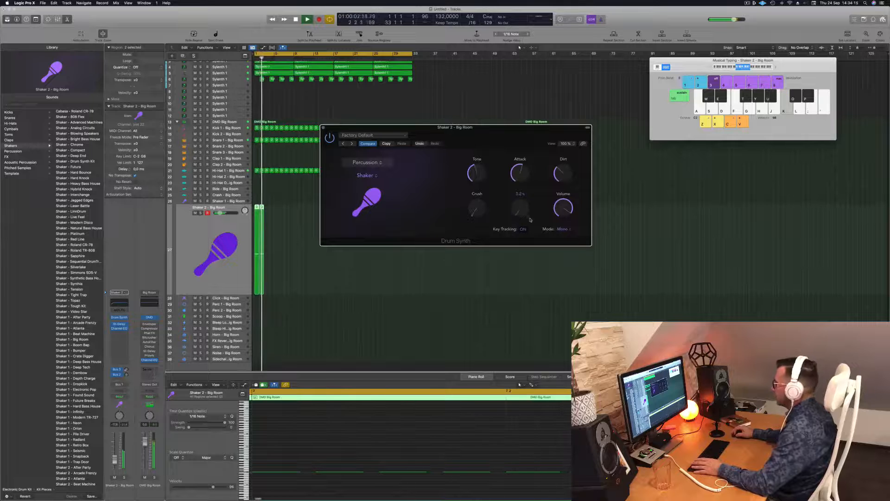
key("Return")
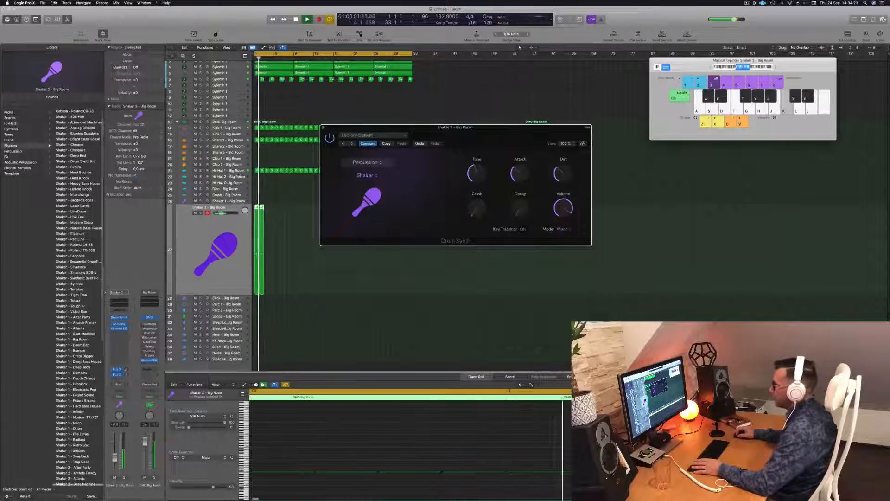
Step: Reduce the Attack of the shaker's Drum Synth and replay the pattern from bar 1
key("space")
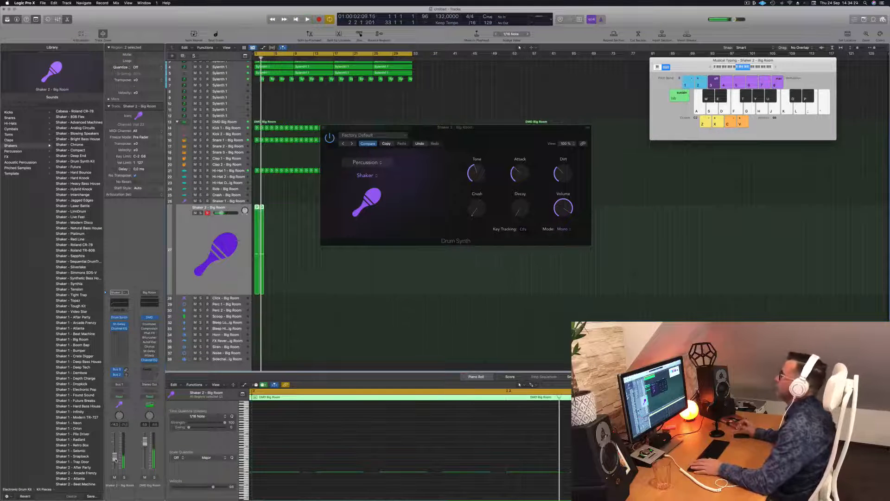
key("space")
key("space")
key("space")
left_click_drag(514, 137, 501, 137)
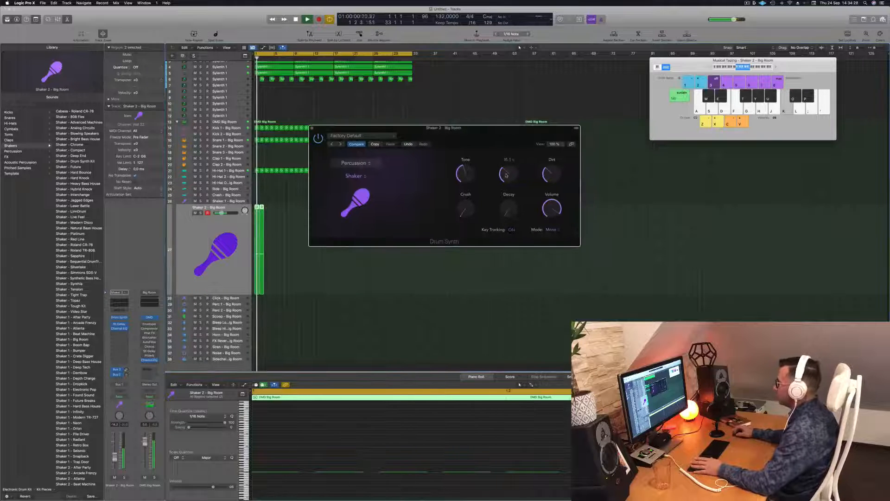
mouse_move(465, 179)
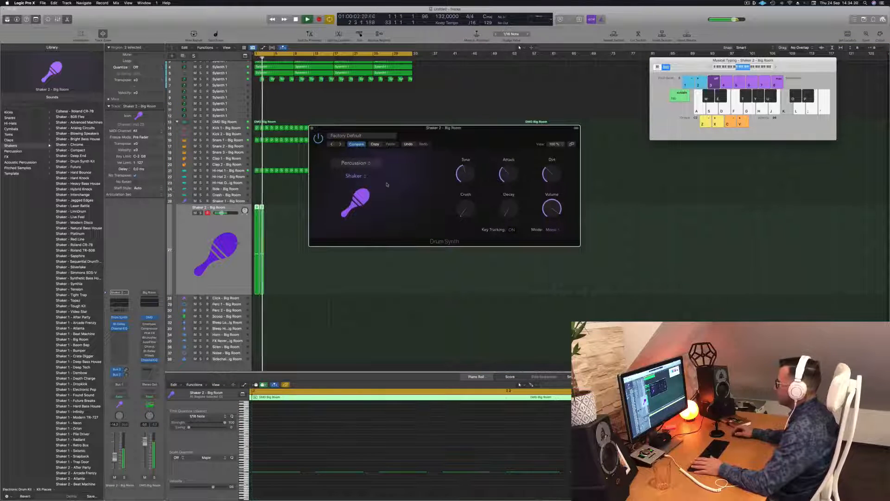
key("space")
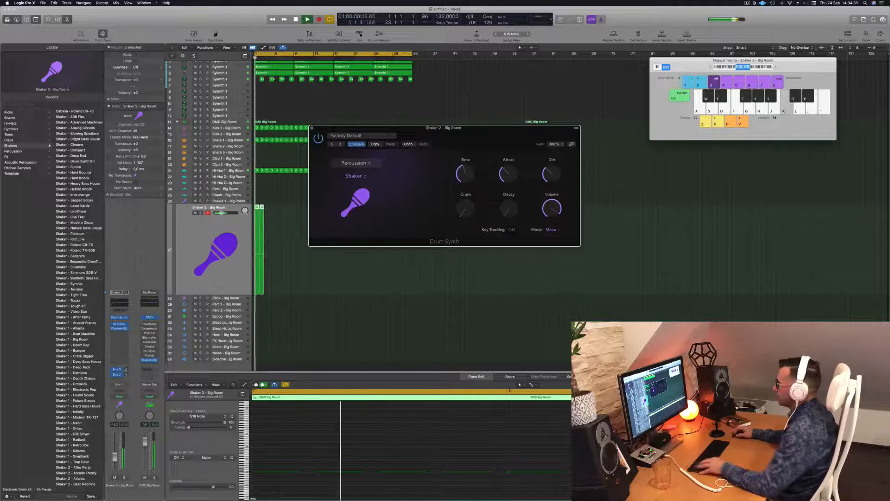
Step: Repeat the Shaker 2 regions along the track until they fill all 32 bars like the other drum parts
left_click_drag(493, 129, 620, 101)
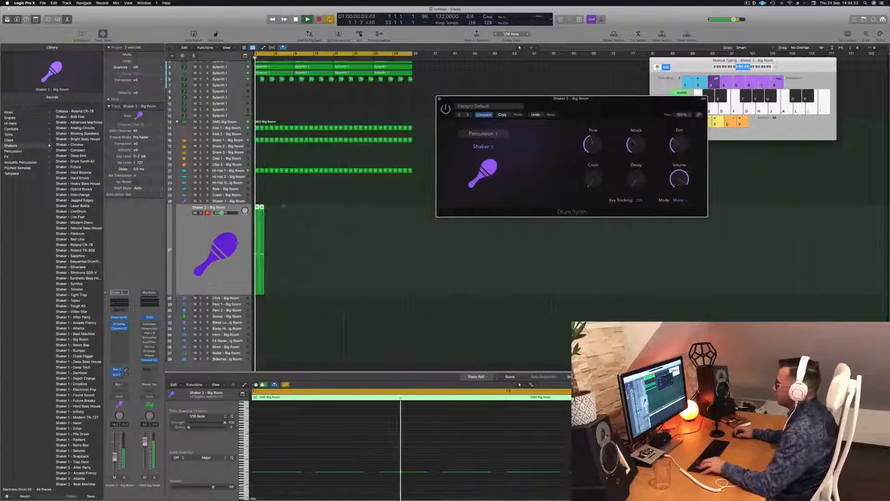
left_click_drag(261, 208, 330, 210)
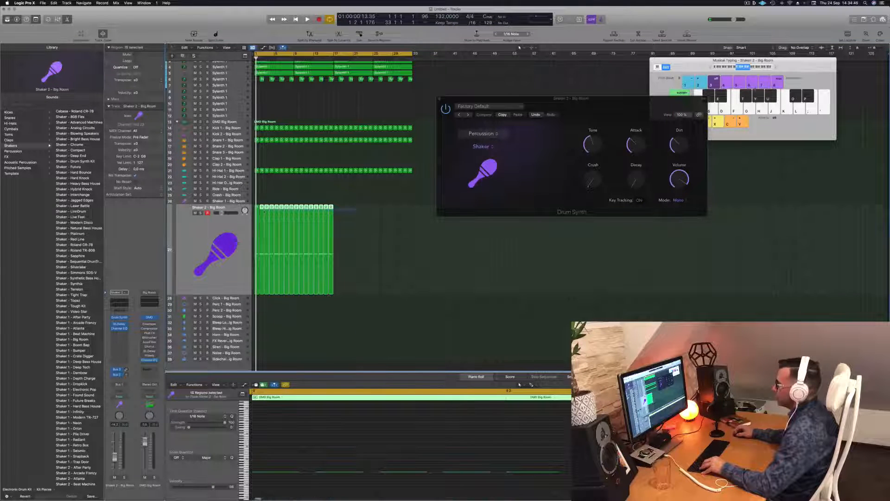
left_click_drag(330, 210, 408, 196)
left_click(409, 197)
Step: Play the arrangement from bar 1 and raise the Attack and Decay of the shaker's Drum Synth slightly
key("space")
left_click_drag(603, 102, 428, 139)
key("Return")
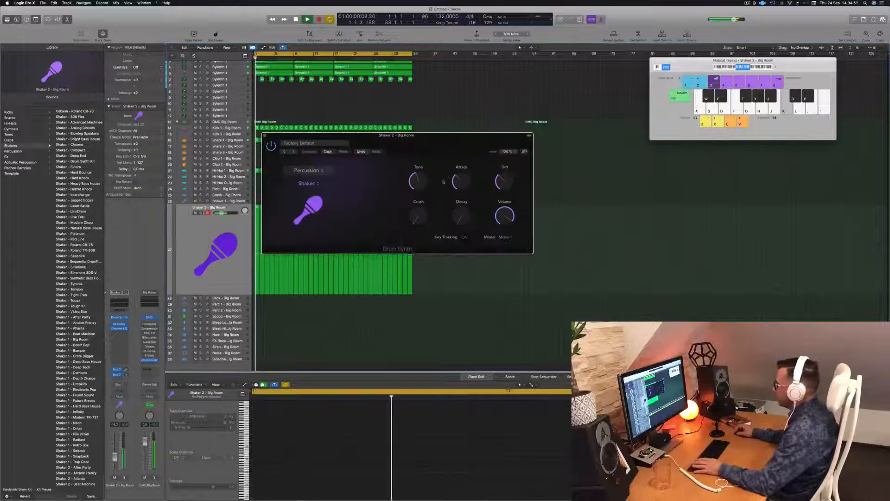
left_click_drag(461, 180, 463, 176)
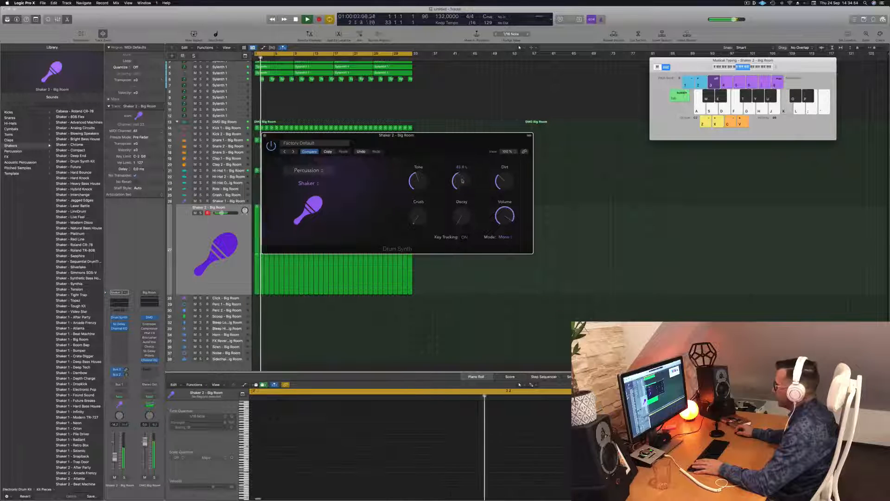
key("Return")
mouse_move(462, 216)
left_mouse_down()
mouse_move(472, 177)
mouse_move(477, 212)
left_mouse_up()
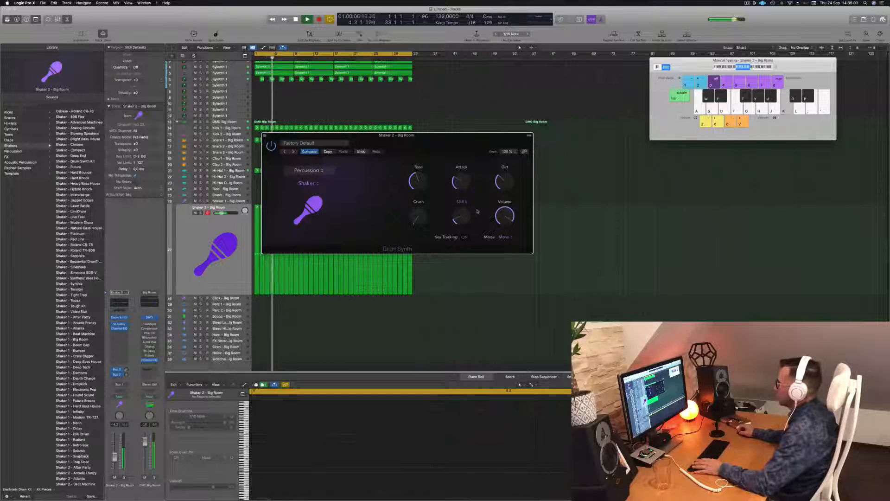
Step: Lower the Shaker 2 channel volume slightly during playback and close its Drum Synth
left_click_drag(444, 136, 546, 114)
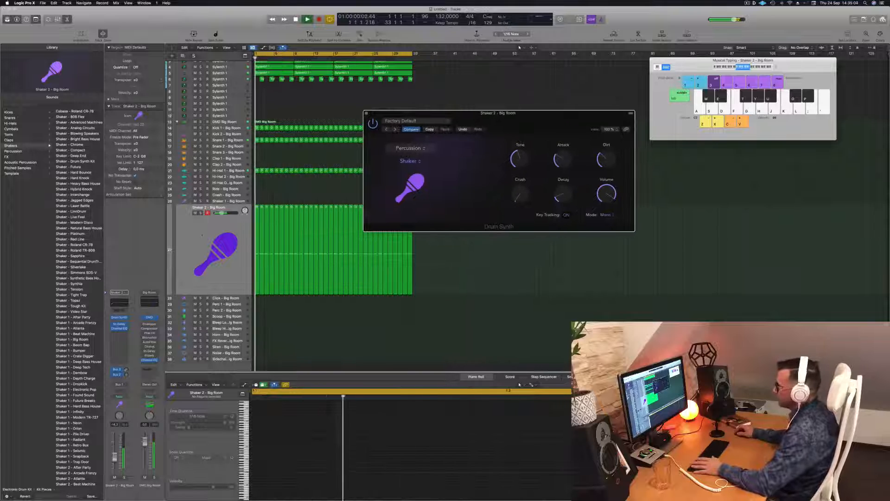
left_click(236, 243)
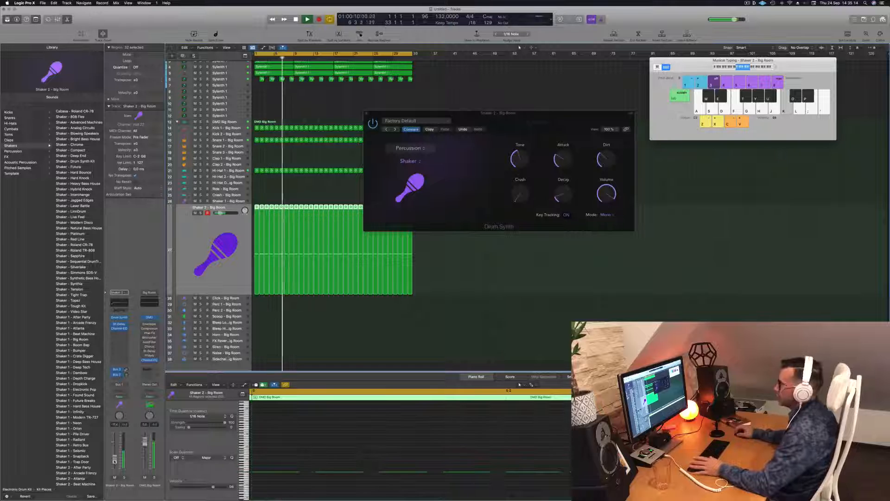
left_click_drag(515, 114, 477, 114)
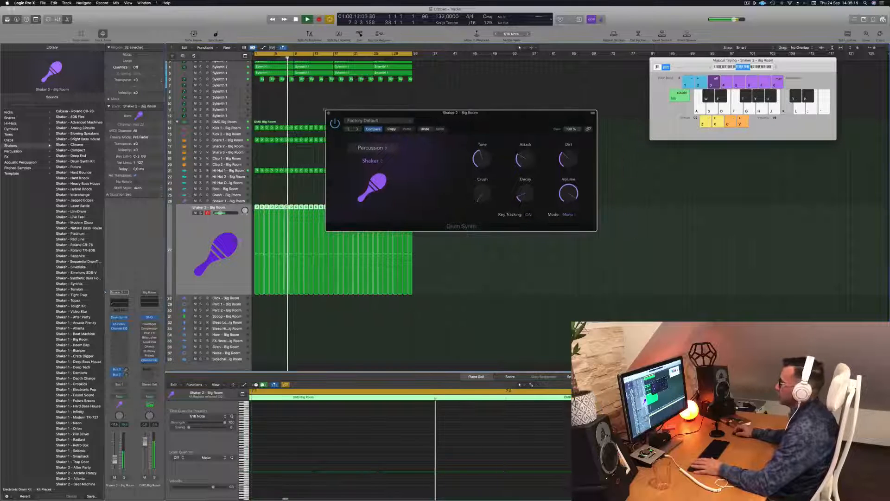
left_click(328, 113)
key("Return")
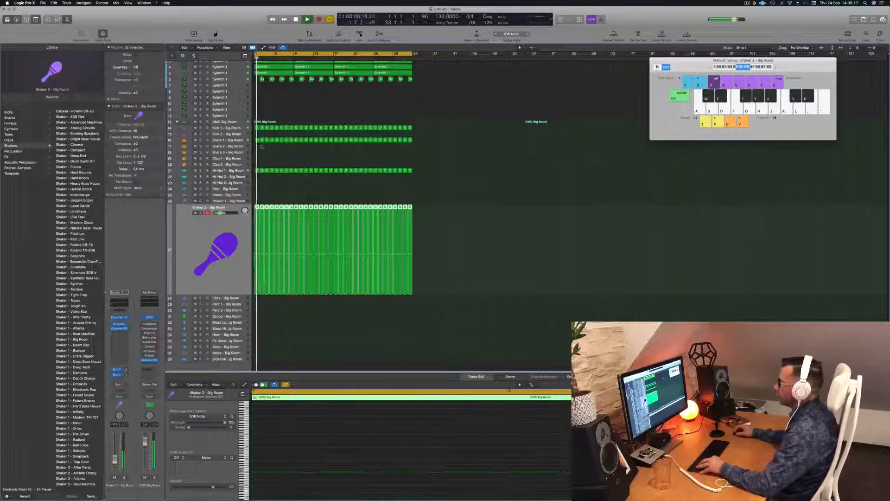
Step: Stop playback, copy the bar 4 Snare 1 region onto the Snare 3 track and delete its beat 2 note
scroll(305, 159, "up", 5)
key("space")
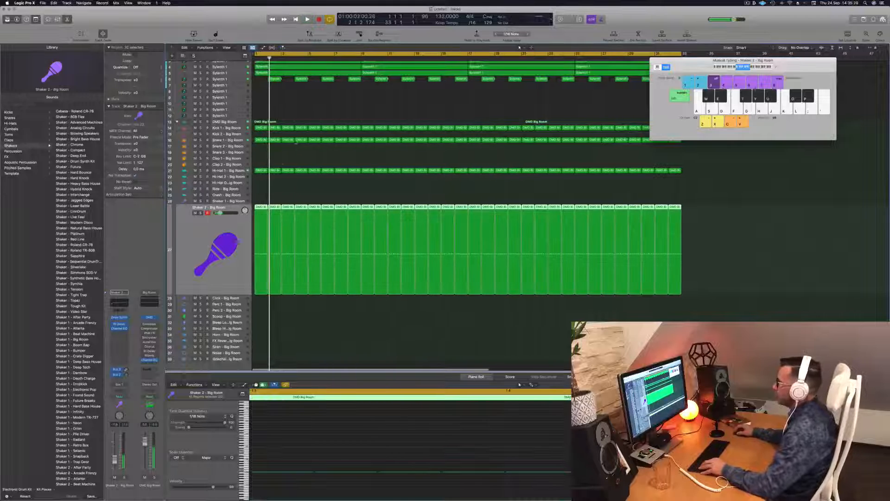
left_click(301, 140)
left_click_drag(303, 142, 303, 155)
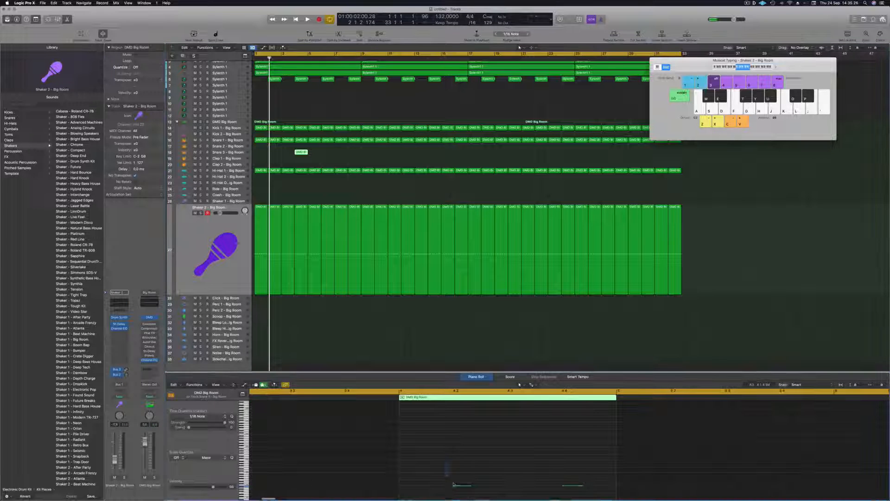
left_click_drag(529, 458, 603, 491)
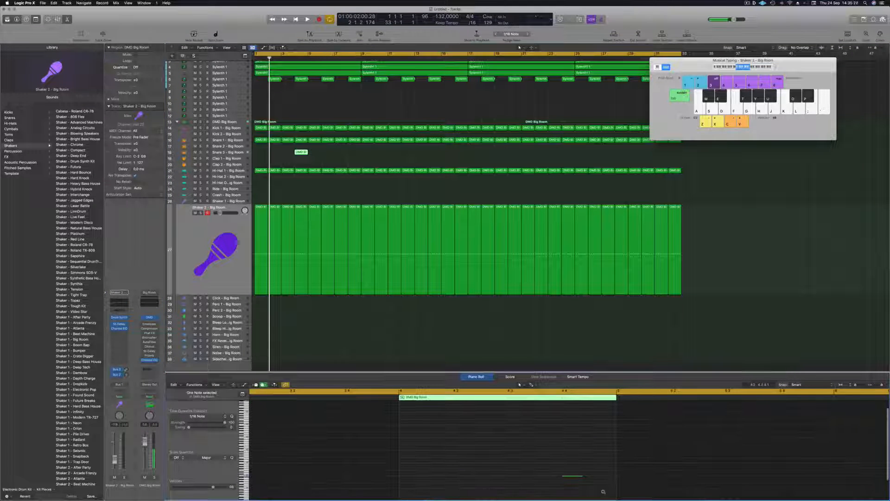
Step: Play the arrangement from bar 1 and copy the Snare 3 region from bar 4 to bar 7
key("space")
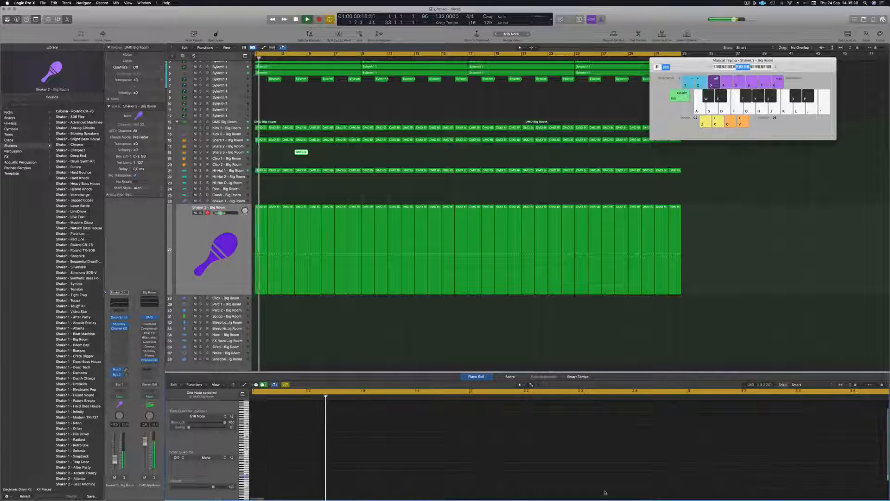
left_click_drag(301, 152, 342, 152)
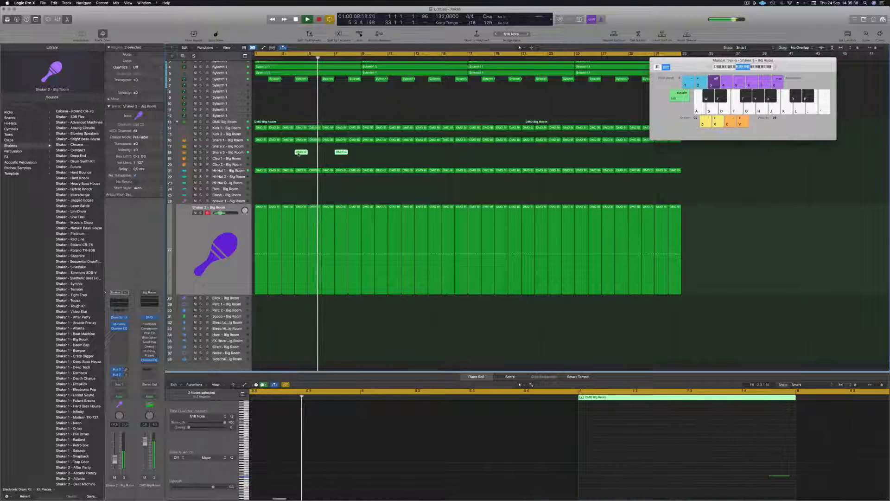
left_click_drag(302, 153, 394, 153)
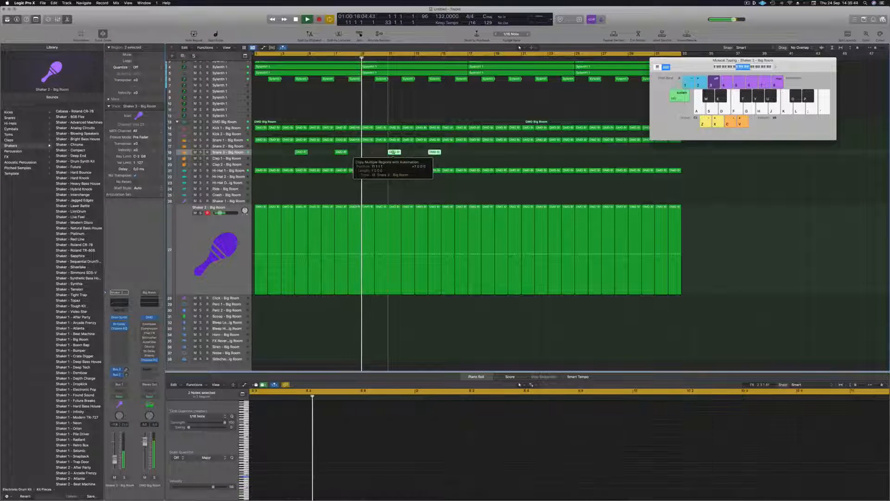
key("super+z")
key("space")
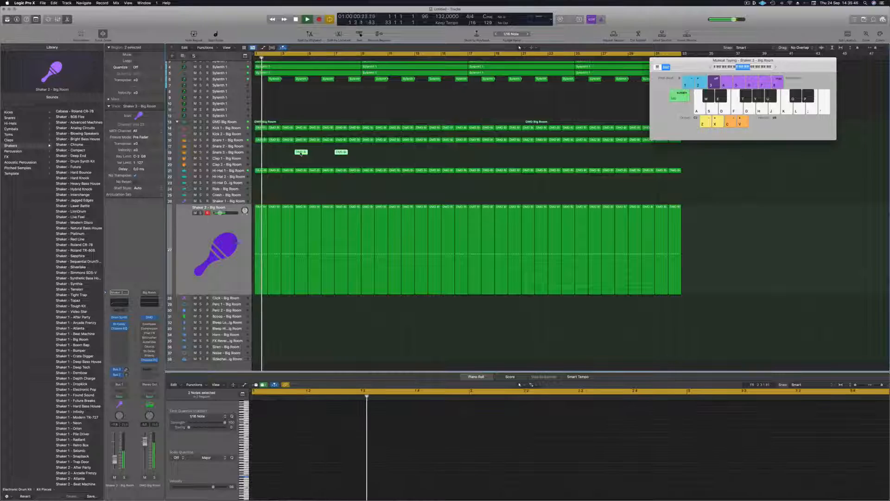
key("p")
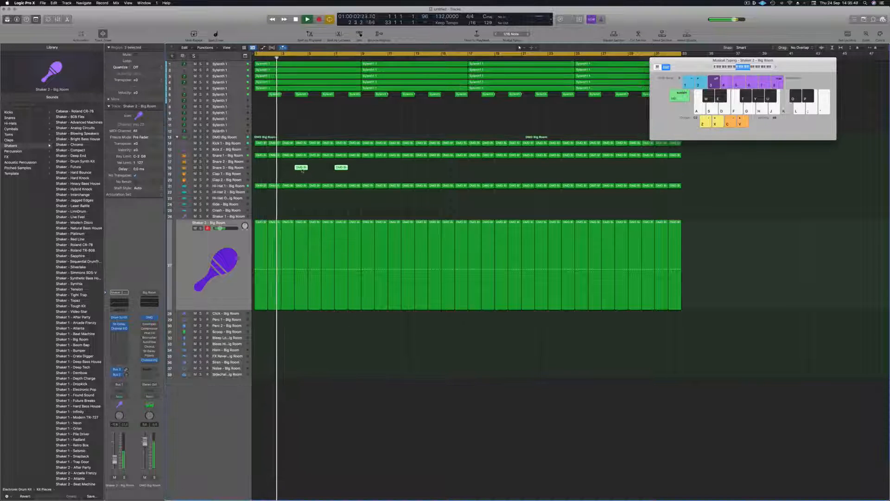
key("p")
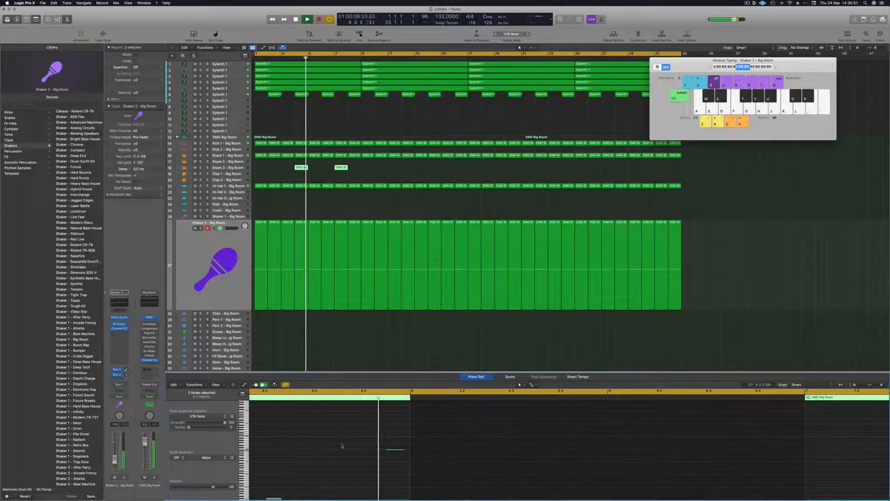
key("space")
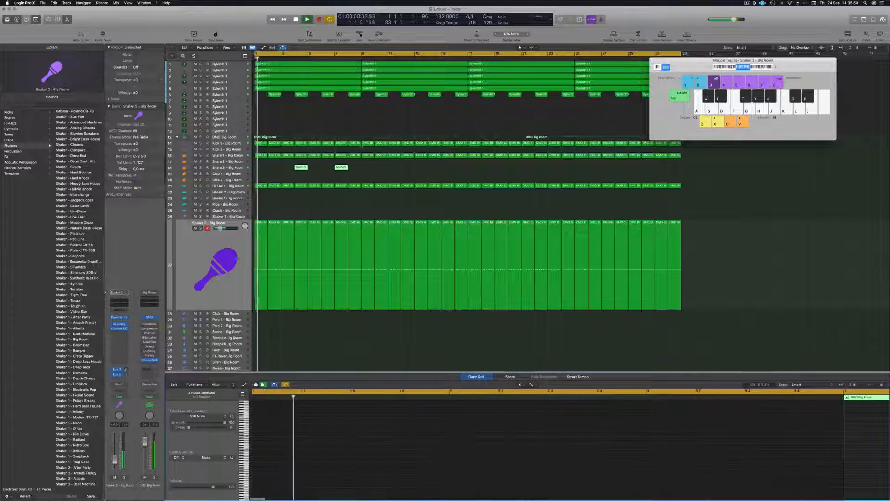
Step: Try repeating the Snare 3 region every third bar from bar 4 through bar 31 during playback
left_click_drag(300, 169, 381, 169)
left_click_drag(301, 168, 463, 172)
key("super+Left")
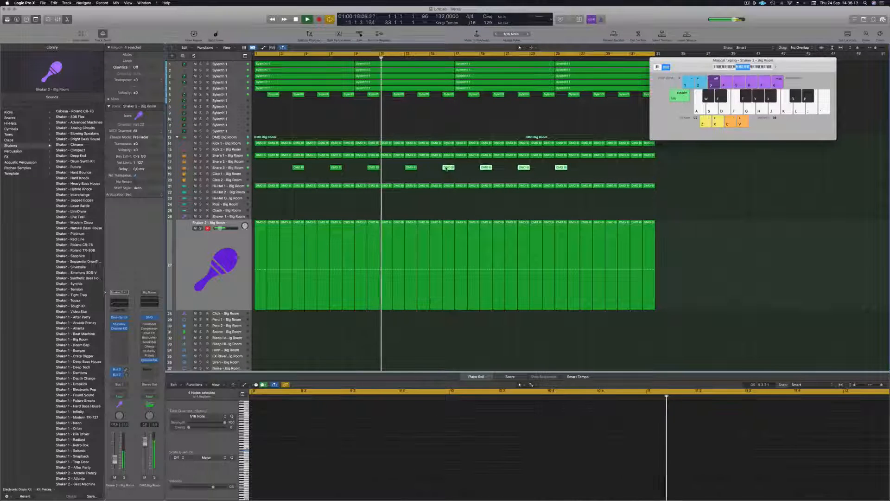
left_click_drag(455, 168, 601, 172)
left_click_drag(663, 174, 739, 171)
key("Delete")
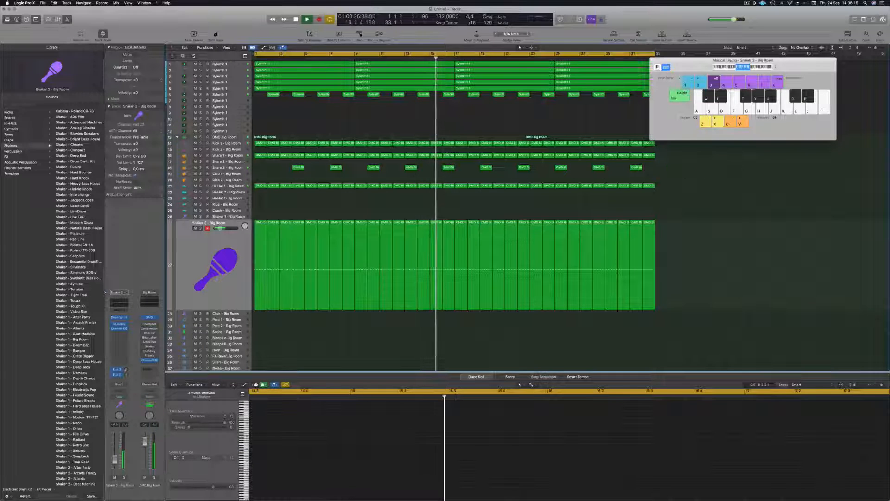
Step: Select the Snare 3 track, replay from bar 1 and delete all its regions except the one at bar 4
left_click(236, 168)
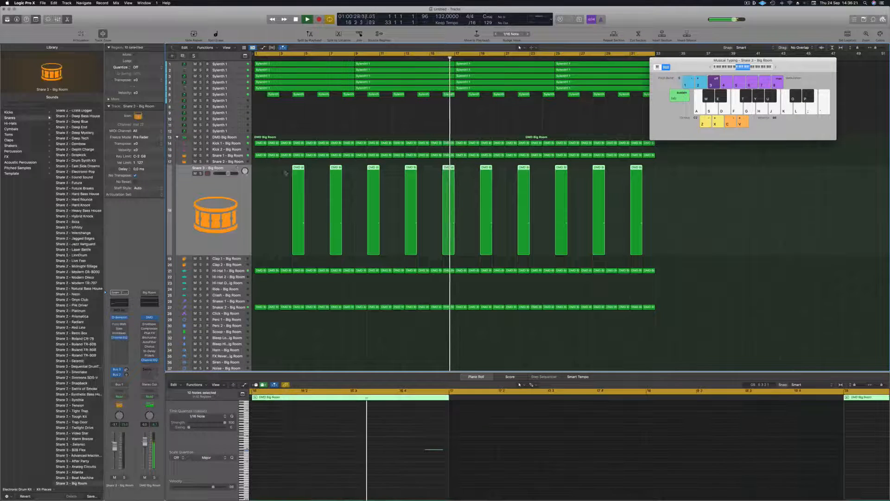
key("Return")
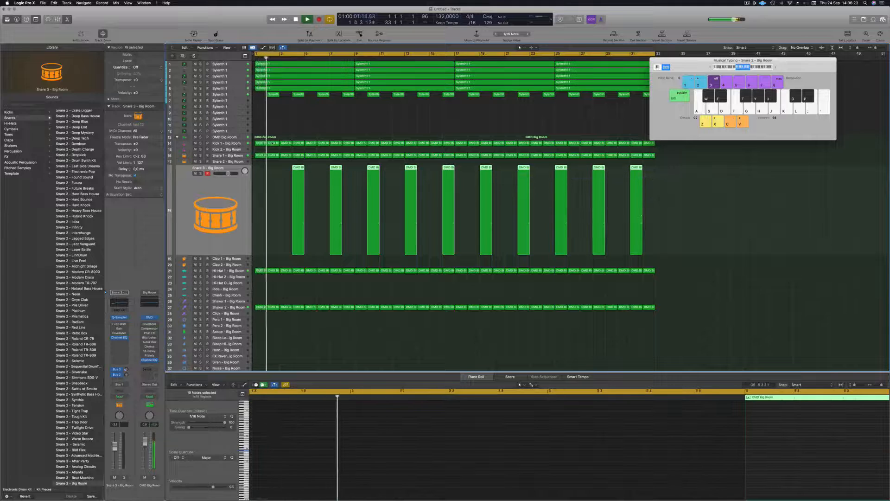
left_click_drag(328, 163, 646, 187)
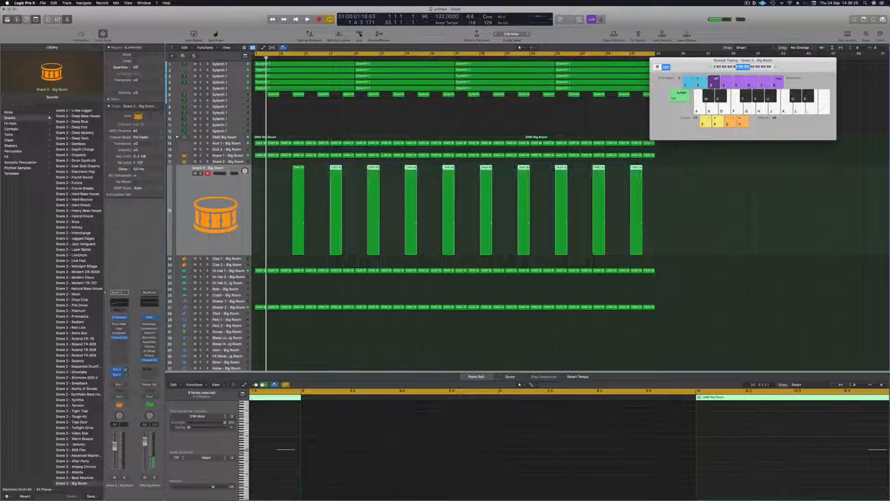
key("Delete")
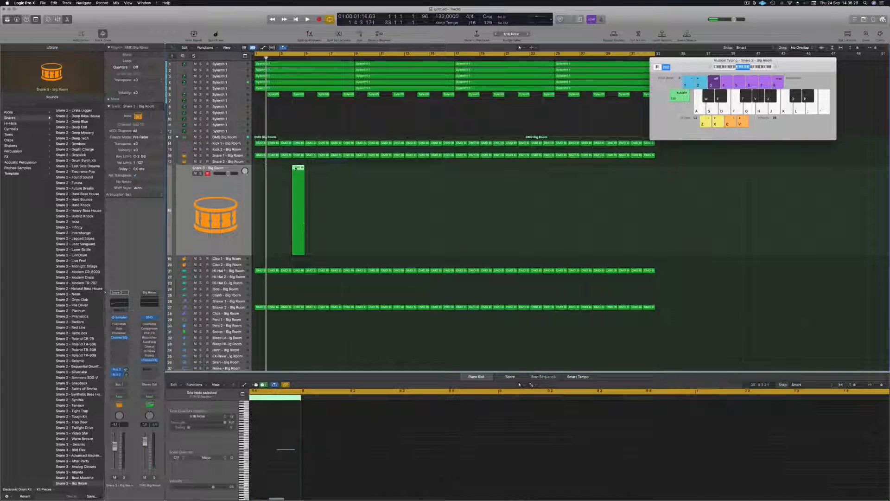
Step: Repeat the bar 4 Snare 3 region every four bars through bar 32 during playback
key("space")
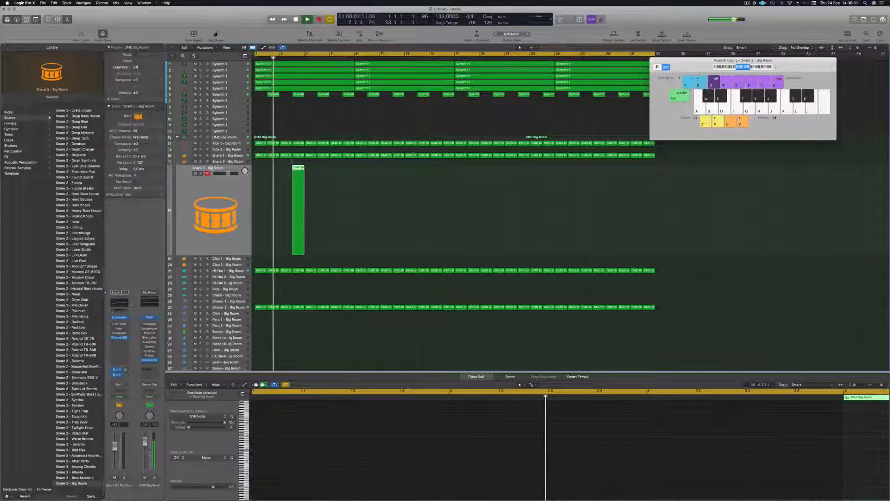
left_click_drag(299, 169, 601, 178)
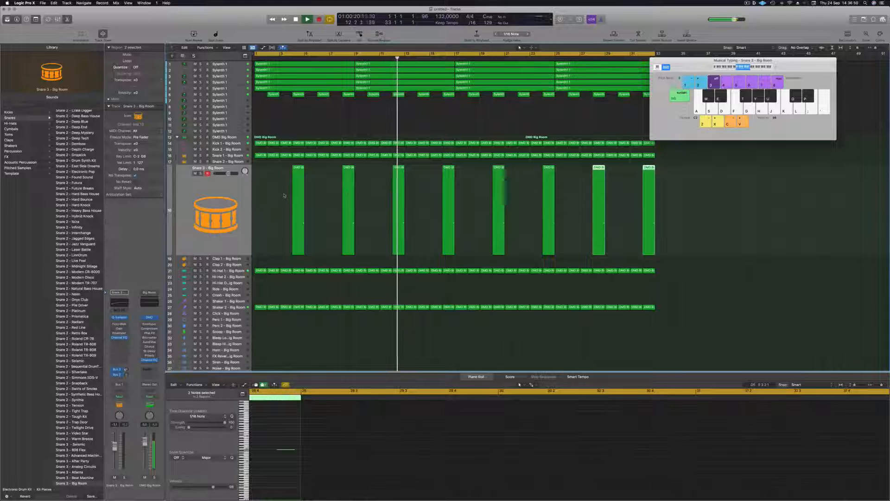
left_click(284, 195)
key("Return")
Step: Select all Snare 3 regions, move their notes about half a beat earlier and replay from bar 1
left_click_drag(281, 216, 809, 242)
left_click(282, 436)
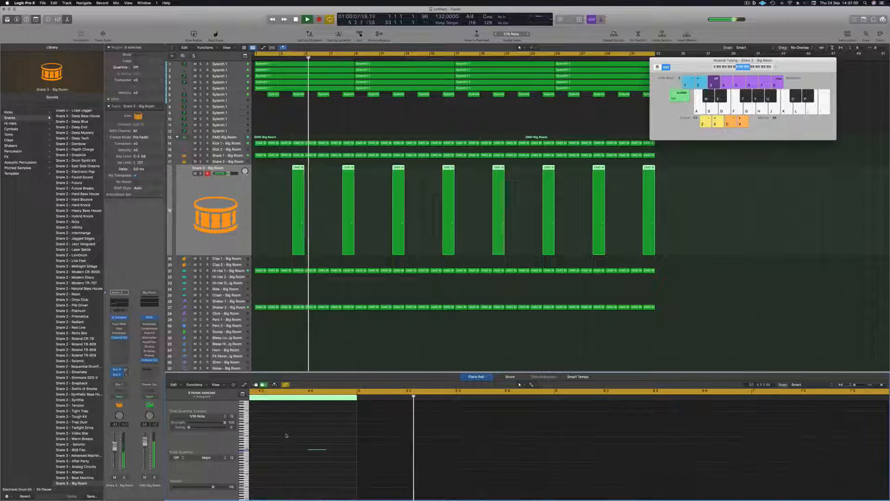
key("Return")
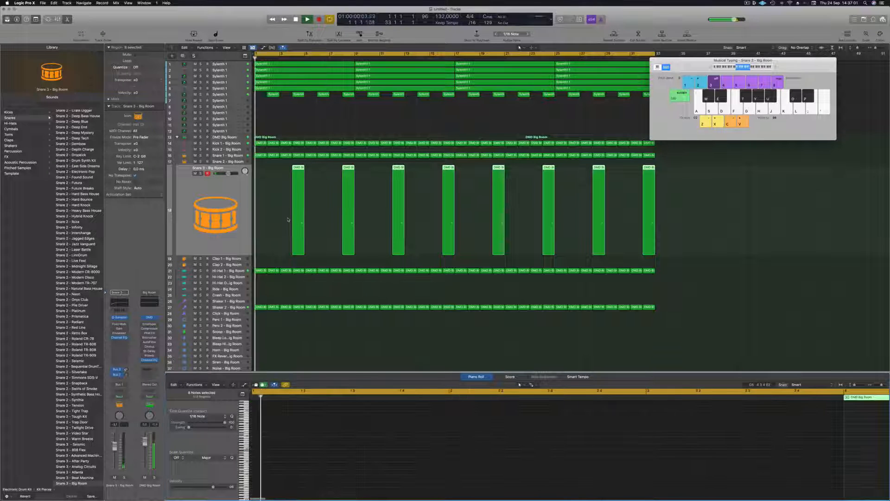
left_click(278, 211)
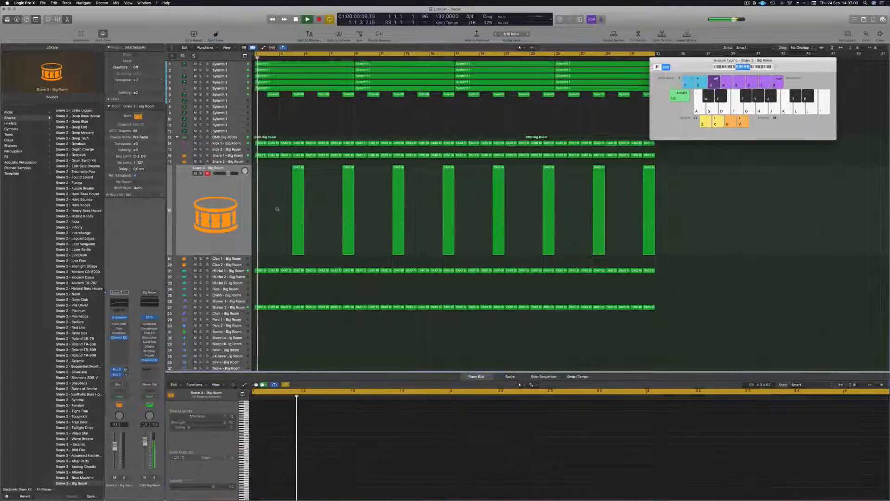
Step: Copy the bar 1 Shaker 2 region onto the Crash track and delete all its notes except the first
scroll(278, 210, "left", 5)
scroll(278, 211, "down", 3)
scroll(300, 250, "down", 1)
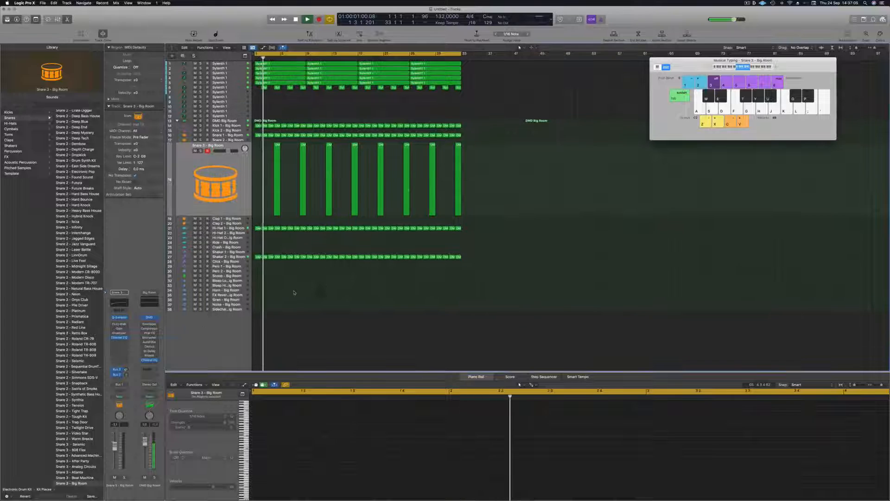
scroll(295, 253, "right", 5)
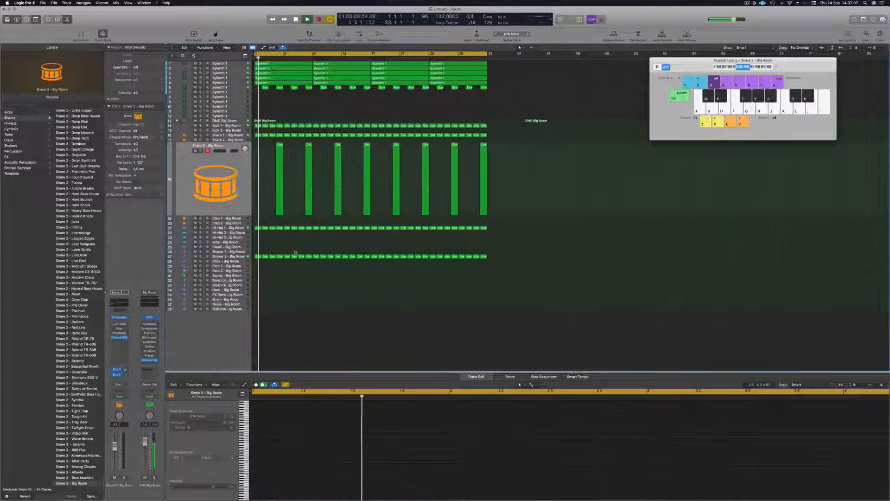
key("space")
left_click(257, 256)
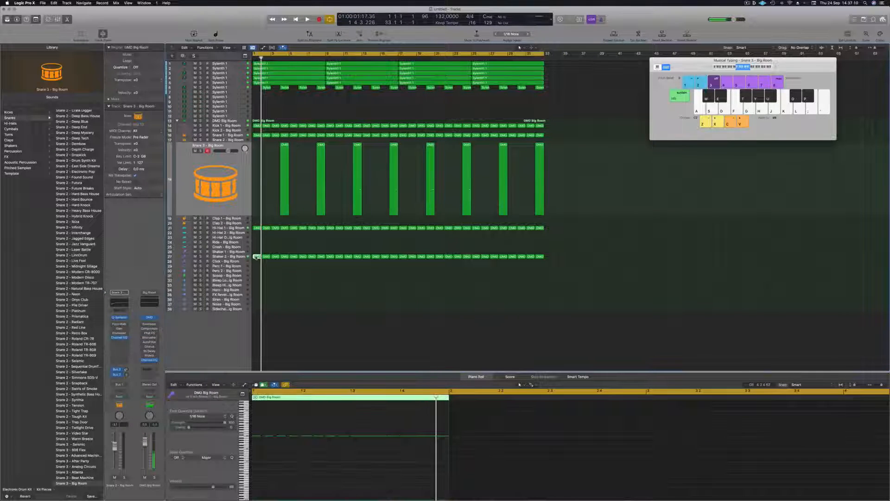
left_click_drag(257, 255, 258, 247)
left_click_drag(259, 429, 456, 455)
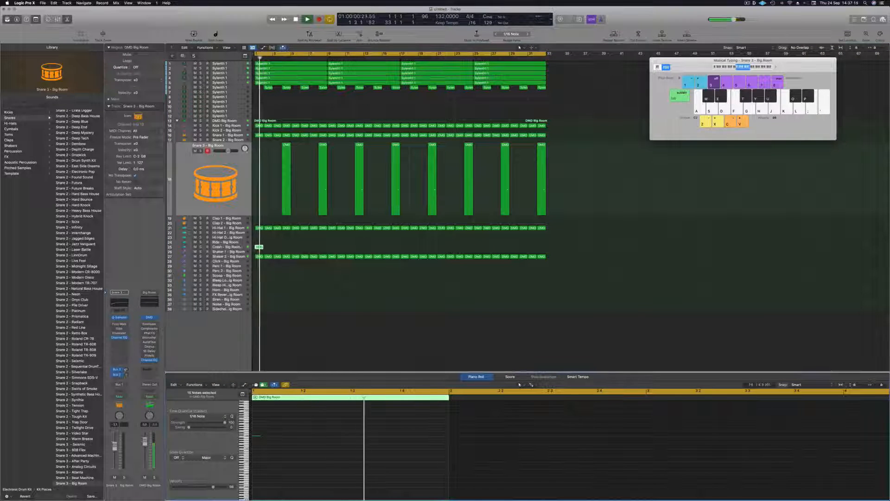
Step: Copy the bar 1 Crash region to bars 9, 17 and 25, and replay from bar 1
left_click(239, 247)
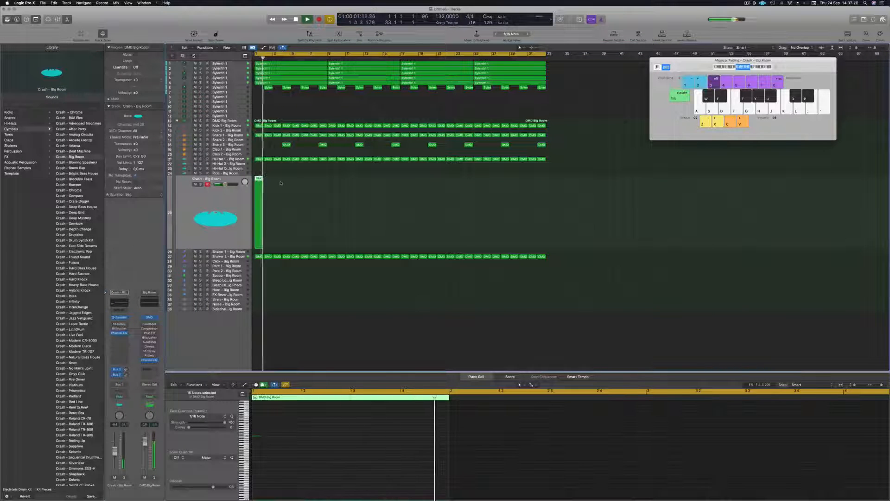
left_click_drag(258, 178, 331, 184)
left_click(258, 181, "shift")
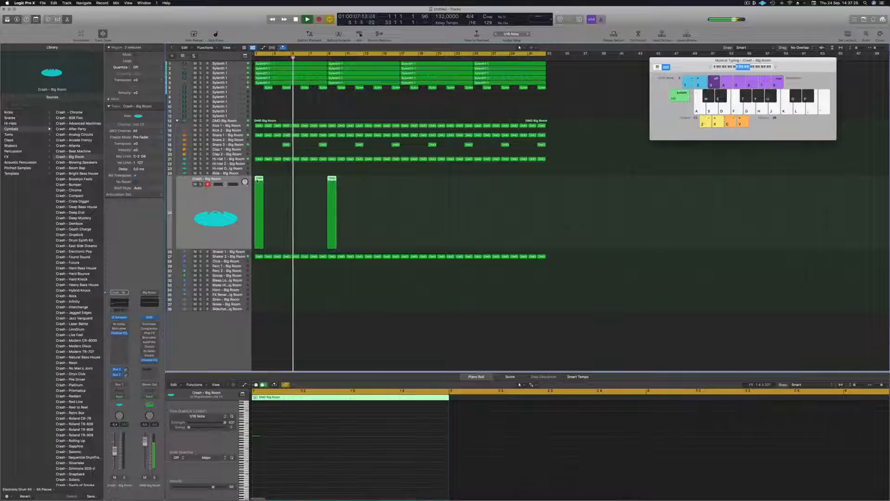
left_click_drag(260, 192, 404, 194)
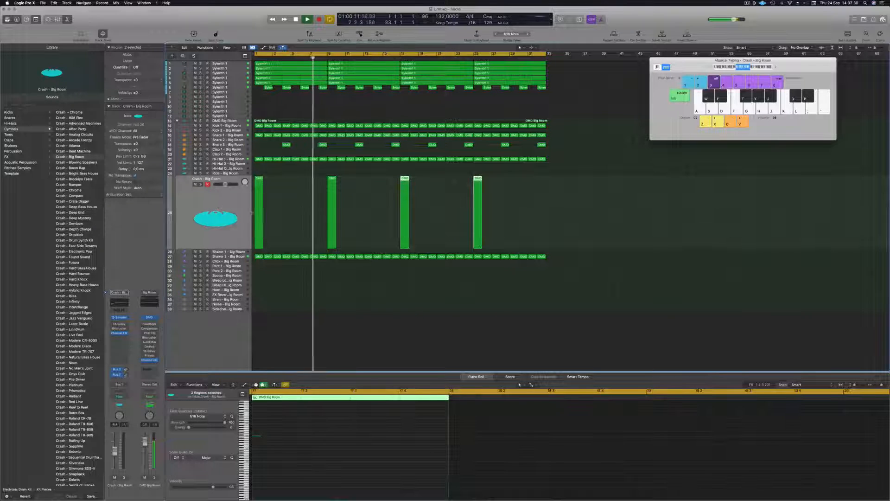
scroll(306, 240, "down", 1)
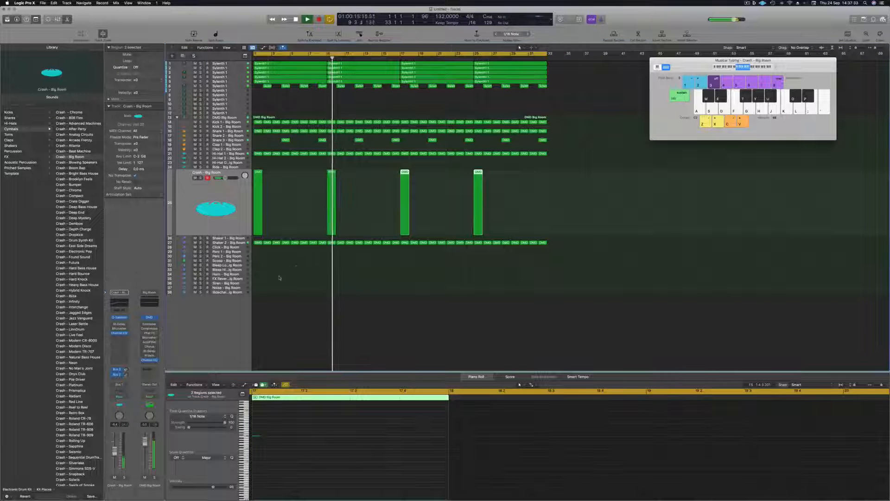
key("Return")
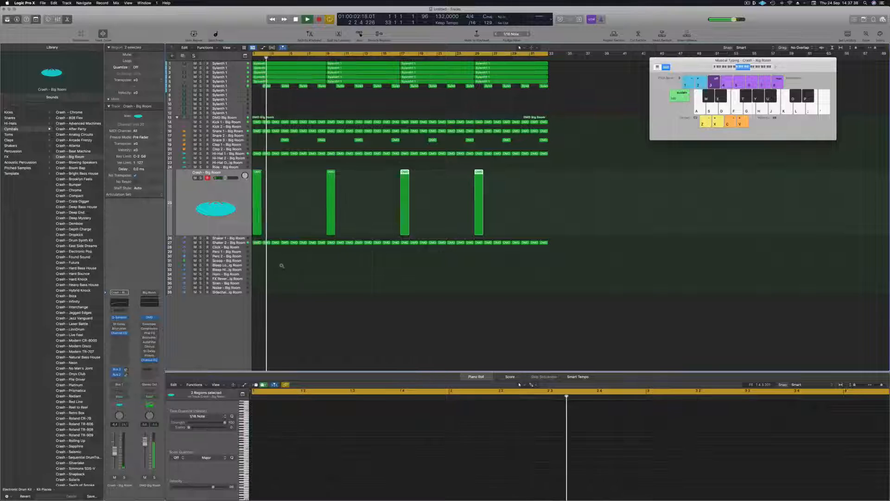
Step: Copy the bar 1 Kick 1 region onto the Perc 1 track
scroll(281, 266, "up", 3)
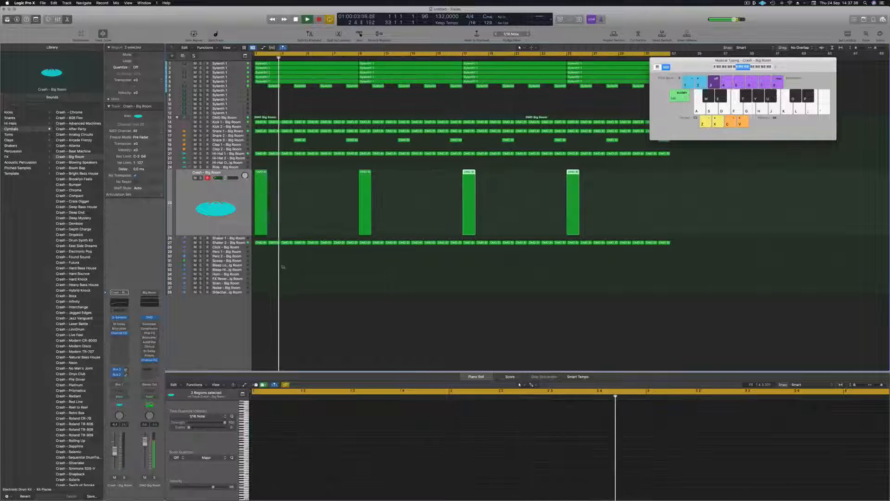
left_click(261, 122)
left_click_drag(261, 122, 262, 252)
left_click(262, 252)
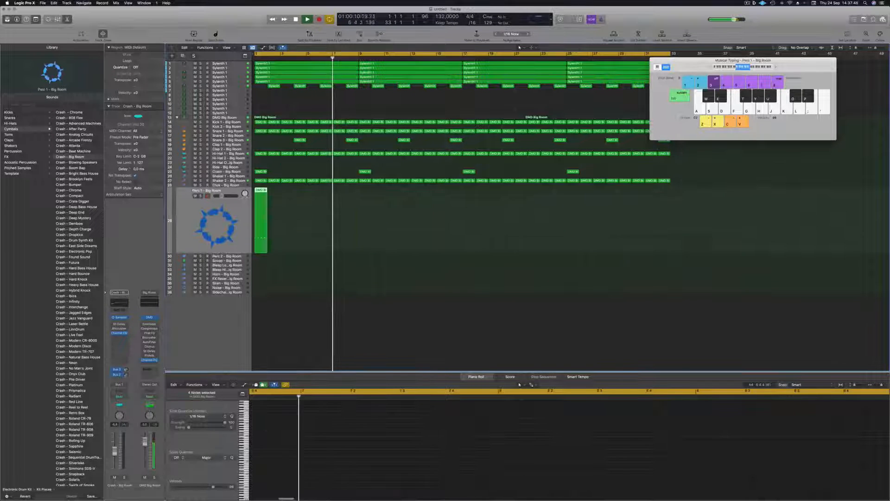
Step: Stop playback, select the Perc 1 region and save the project as "Episode 139 guys" in the Logic folder
key("space")
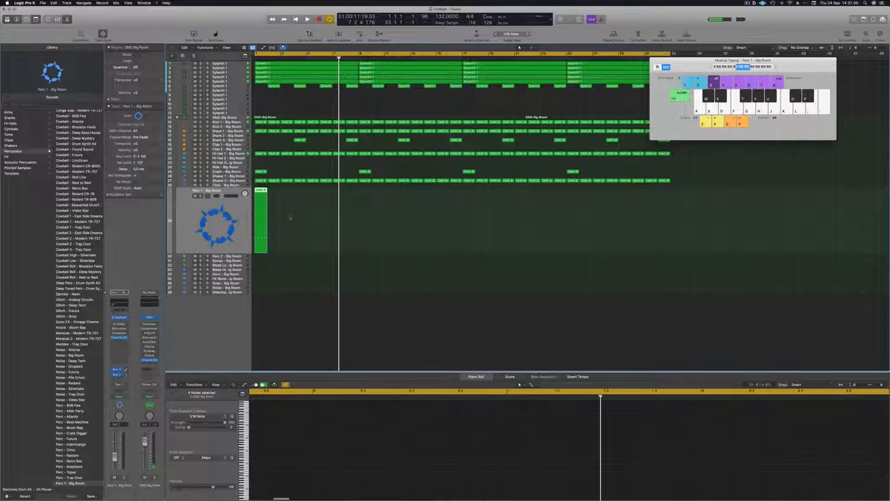
left_click(262, 192)
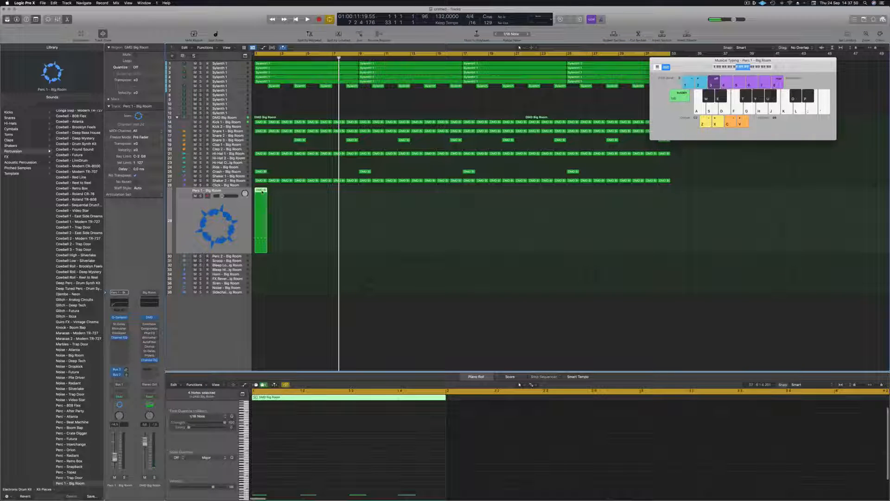
left_click(280, 439)
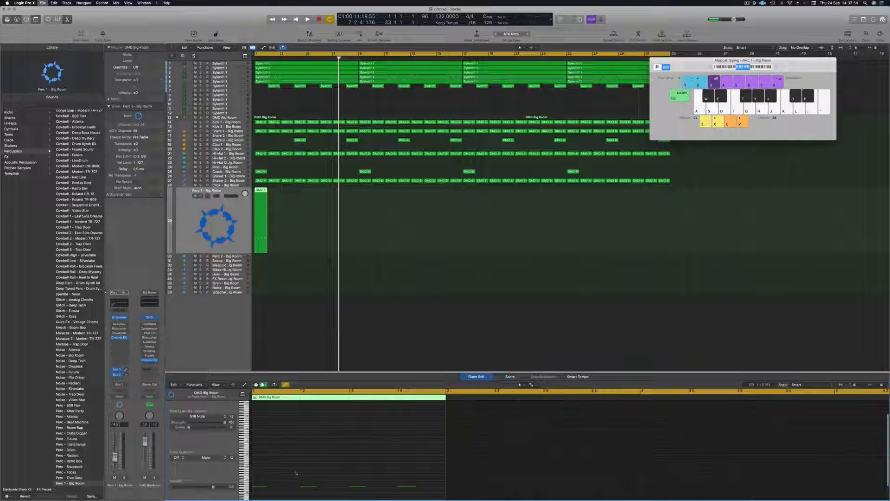
key("super+s")
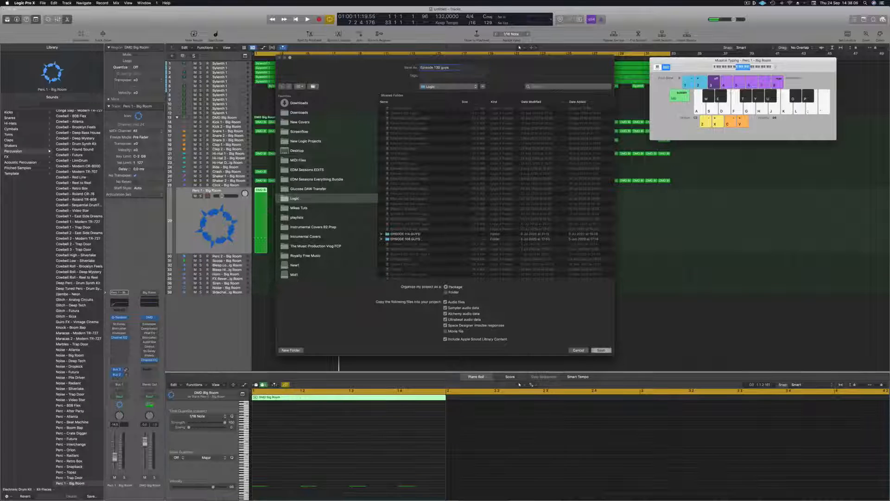
key("Return")
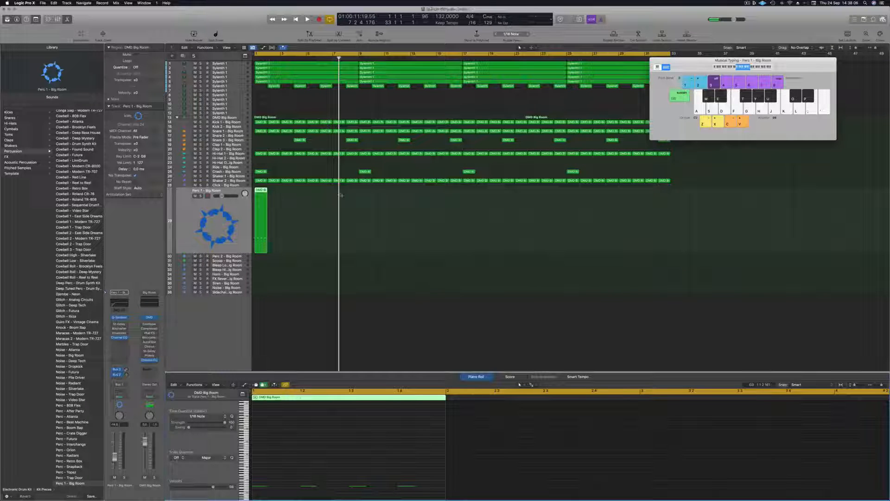
Step: Shift the four Perc 1 notes half a beat later and repeat the region through bar 16
key("space")
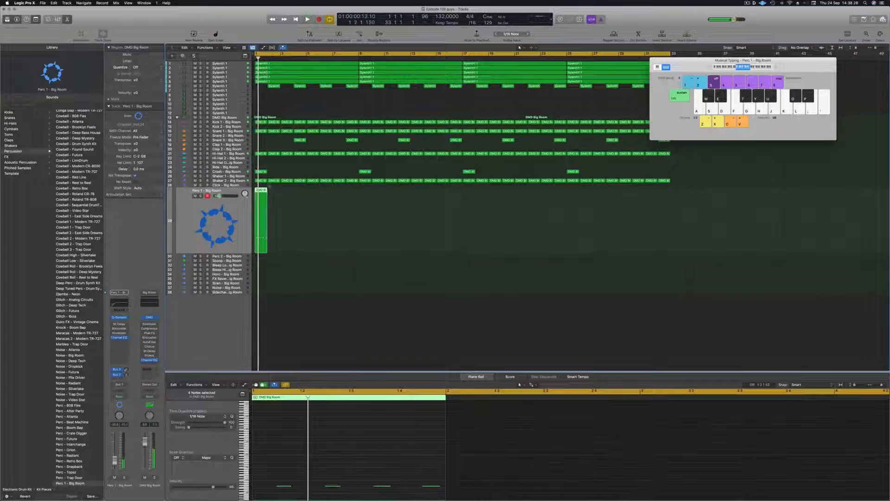
left_click_drag(272, 192, 315, 199)
key("space")
left_click_drag(419, 209, 365, 204)
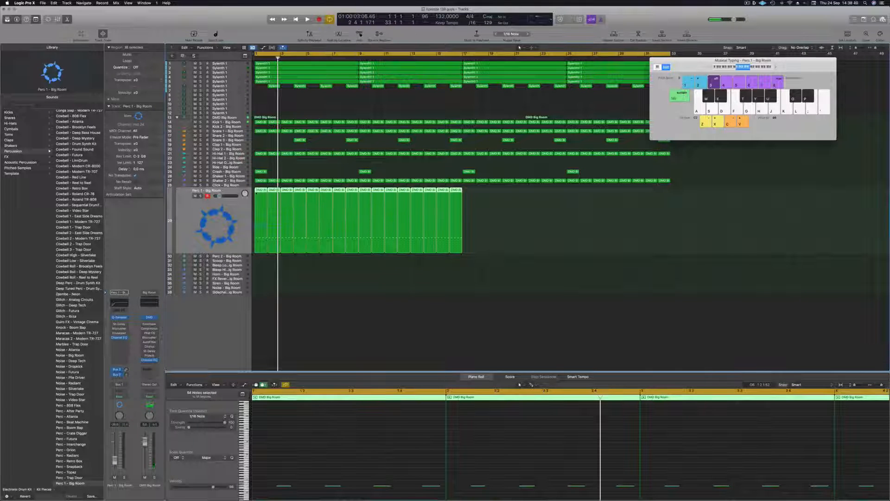
Step: Copy the Perc 1 regions to fill bars 17 to 32 and play the arrangement from bar 1
left_click_drag(260, 190, 469, 210)
key("space")
left_click(180, 219)
key("Return")
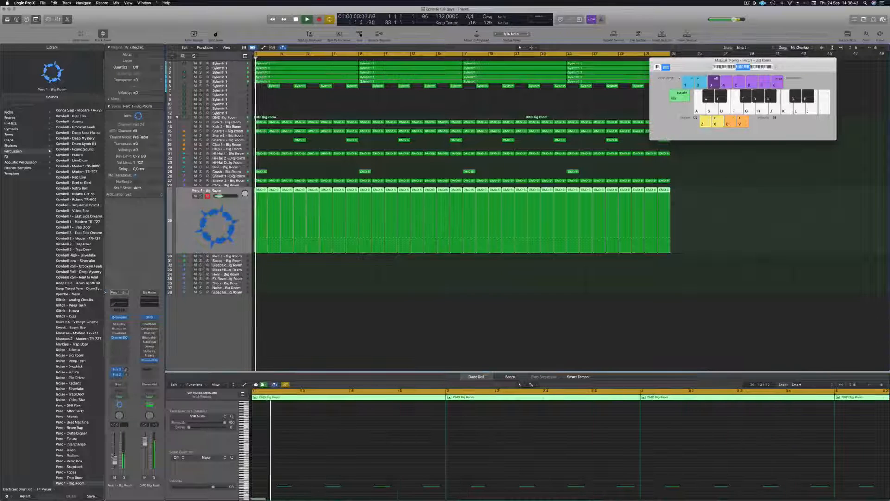
Step: Save the project and play the arrangement from bar 1
key("Return")
key("ctrl+s")
key("ctrl+s")
key("space")
key("space")
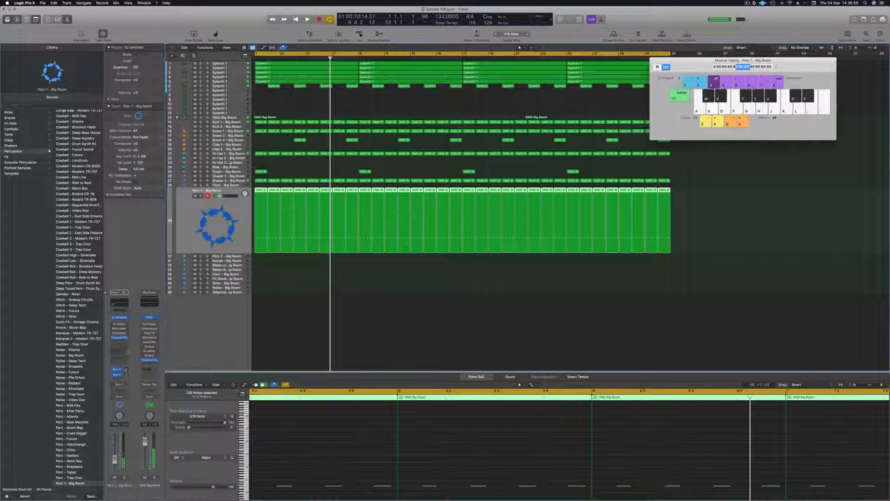
Step: Enable Stereo Delay on the Perc 1 channel, auditioning its presets and settling on Dual 1/2 Note Feedback
left_click(120, 324)
key("space")
left_click(297, 90)
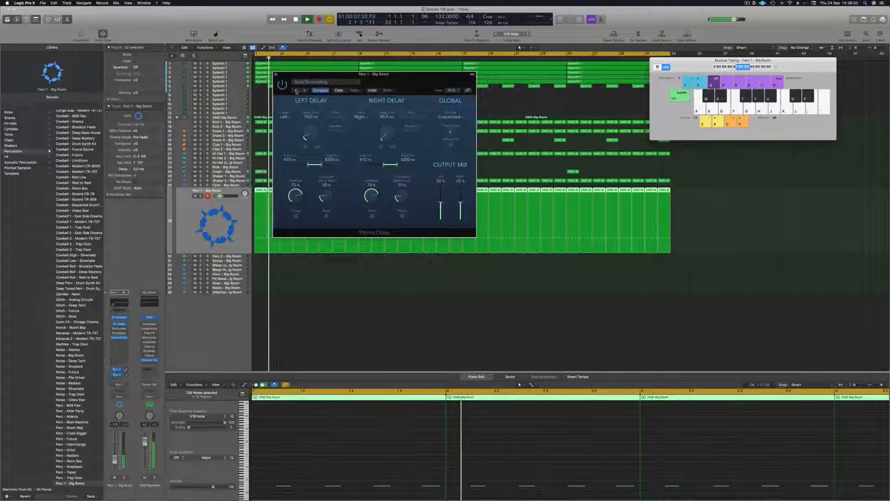
key("space")
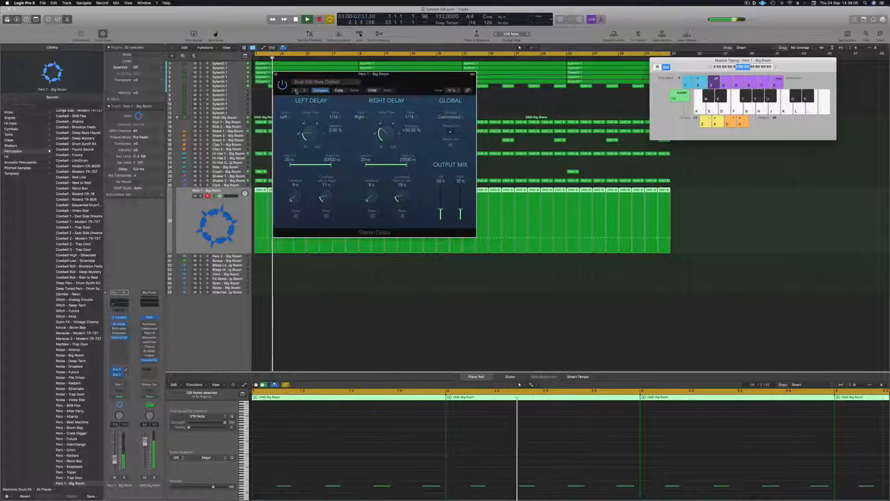
key("Return")
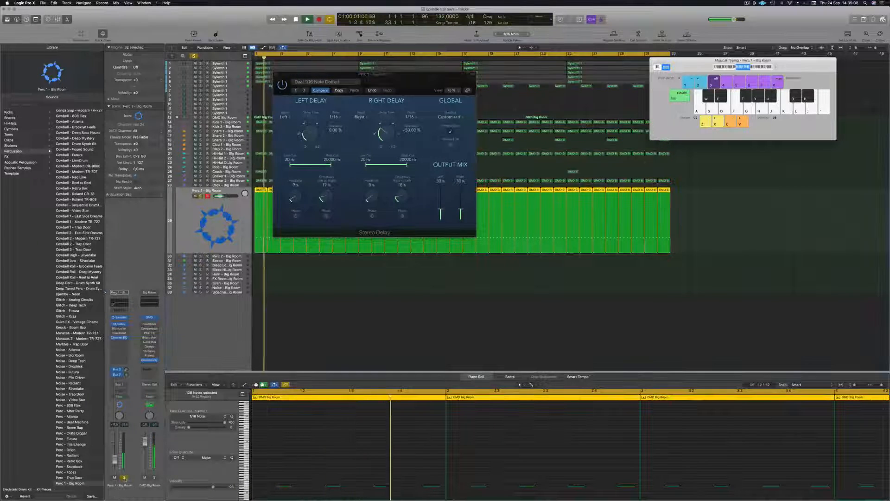
left_click(296, 90)
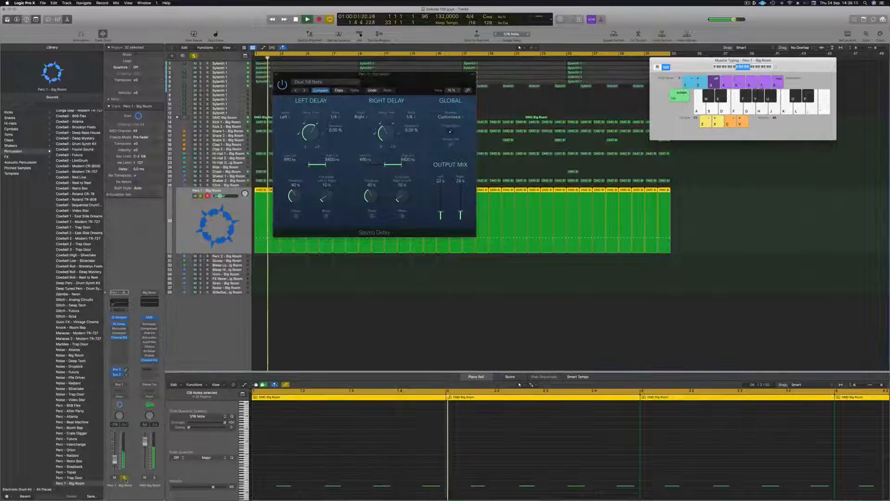
left_click(297, 90)
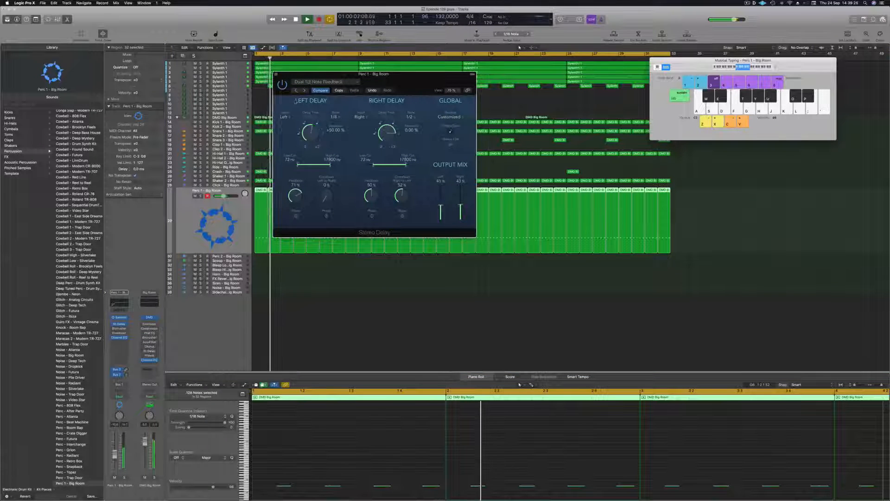
left_click_drag(392, 83, 407, 76)
key("Return")
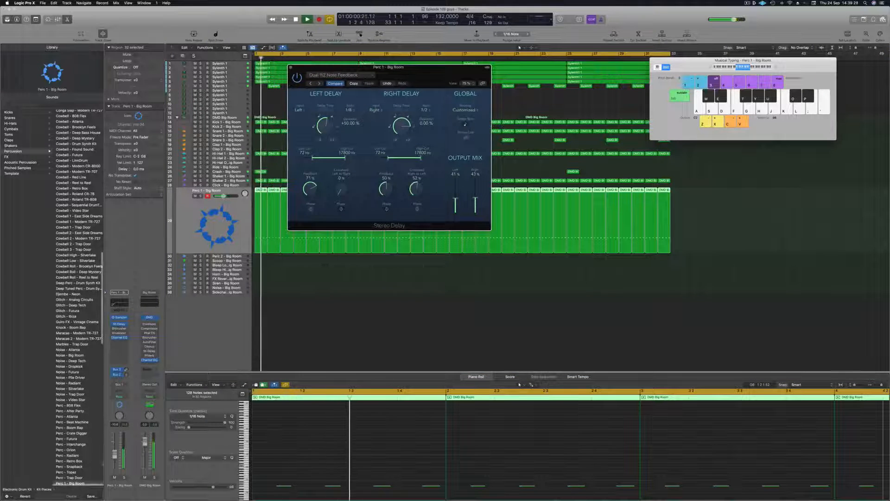
Step: Lower the Perc 1 volume slightly and raise the Stereo Delay's high cut to 20000 Hz for both delays
left_click_drag(114, 454, 114, 458)
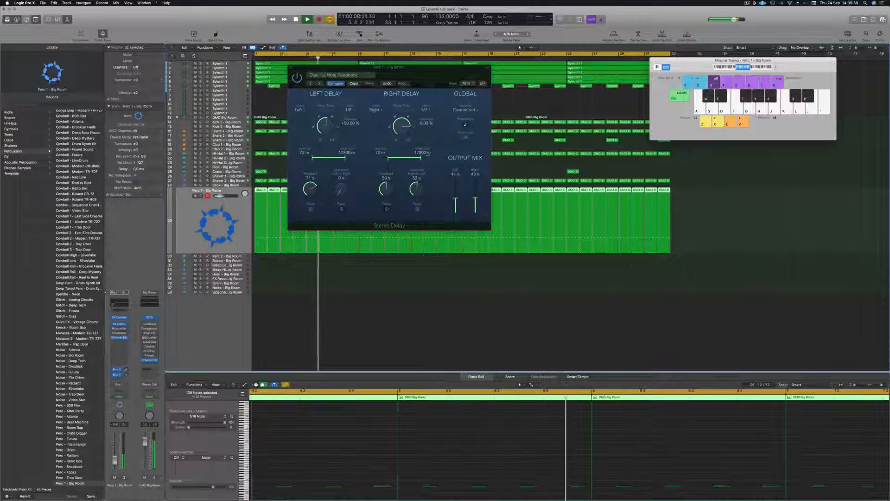
left_click_drag(423, 157, 431, 158)
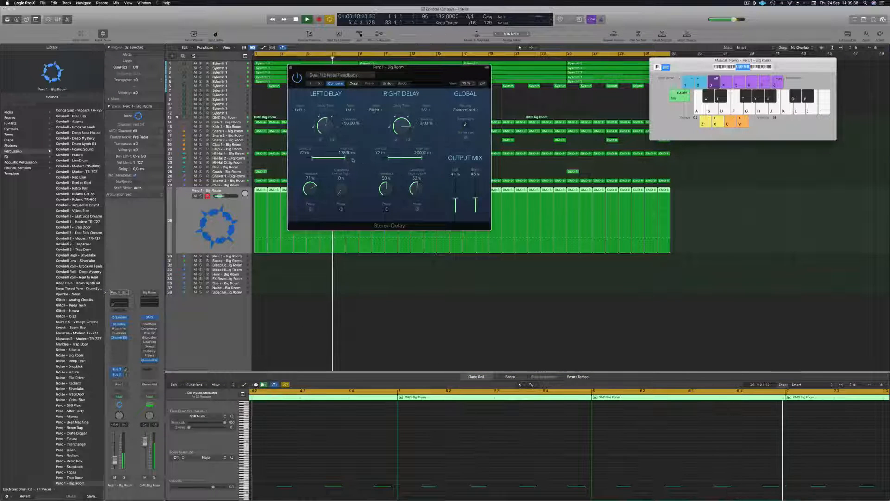
left_click_drag(345, 159, 349, 159)
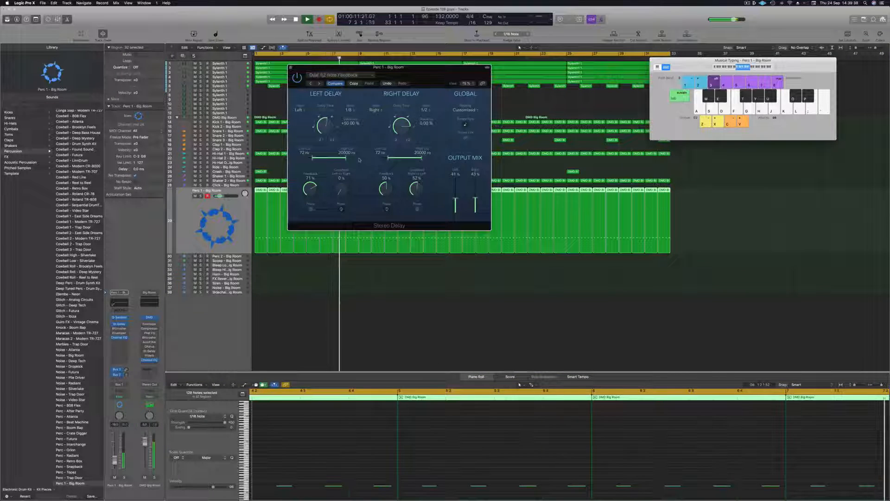
left_click(290, 68)
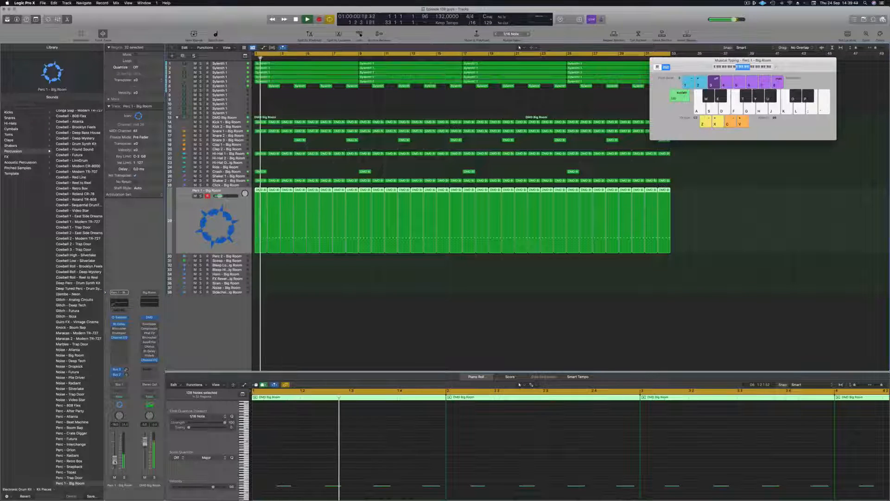
Step: Add a Compressor to the Shaker 2 channel and choose an instrument track as its side-chain source
left_click(300, 356)
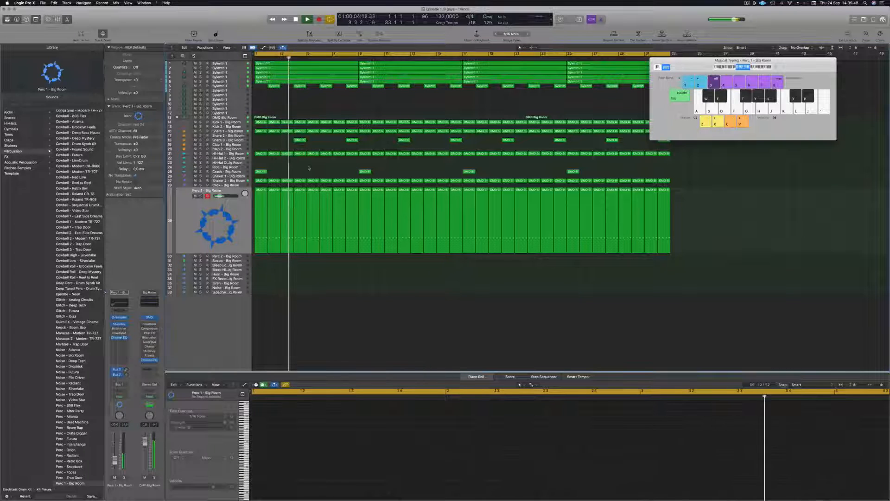
left_click(236, 180)
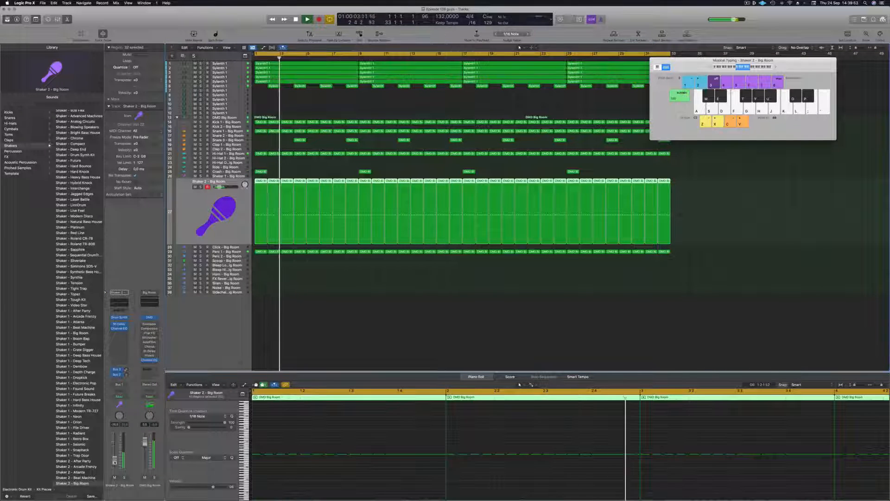
left_click(122, 333)
mouse_move(125, 349)
left_click(166, 350)
left_click(521, 82)
mouse_move(519, 95)
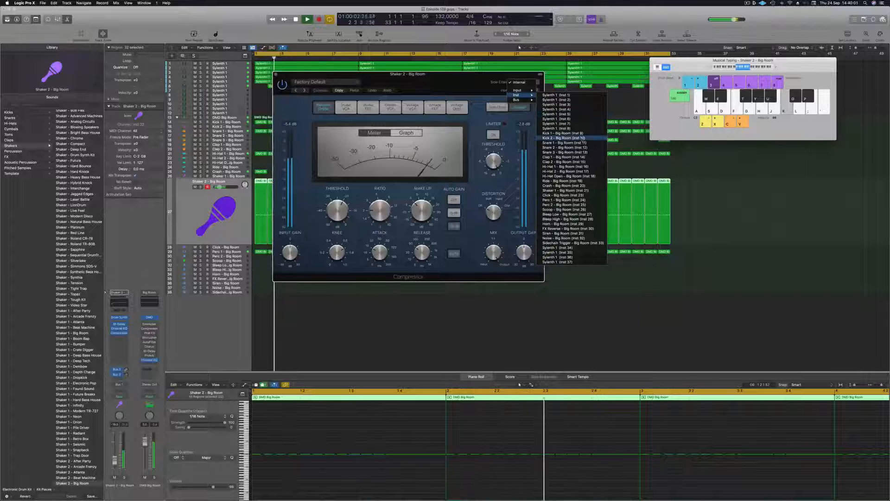
left_click(555, 129)
Step: Adjust the Shaker 2 Compressor's ratio during playback and fine-tune the track's volume
key("Return")
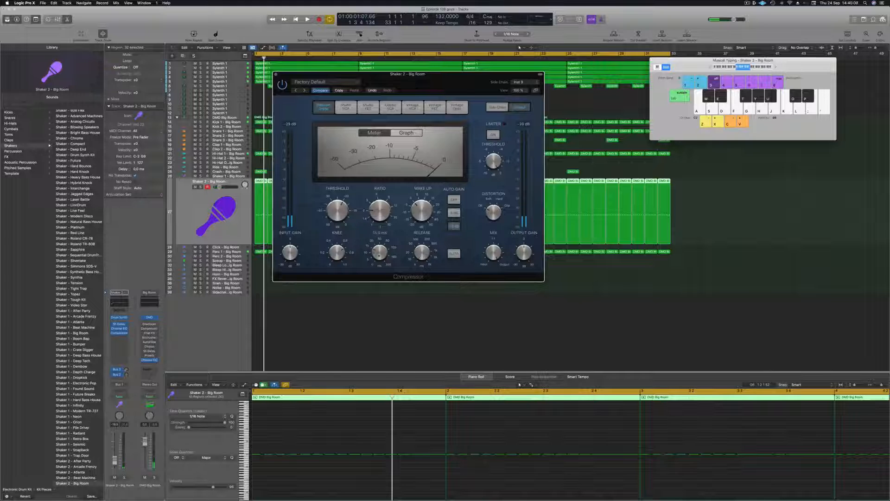
key("space")
left_click_drag(383, 207, 385, 199)
key("Return")
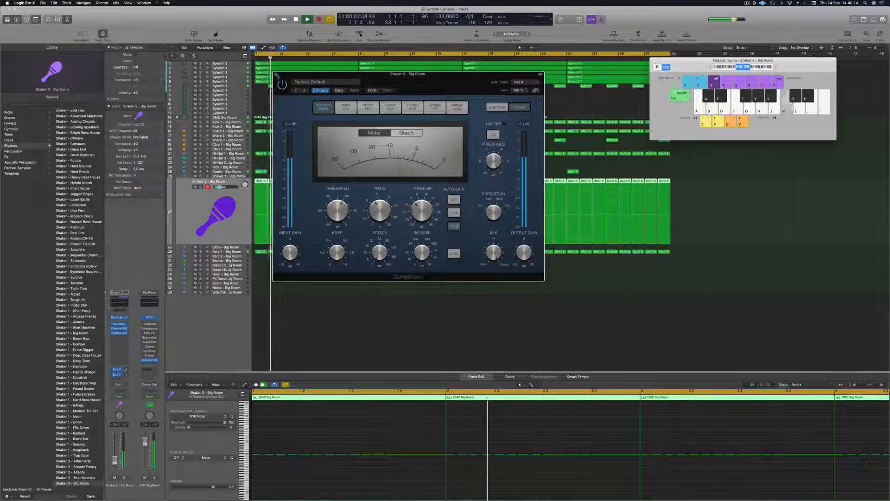
left_click(276, 74)
key("Return")
left_click_drag(115, 461, 116, 459)
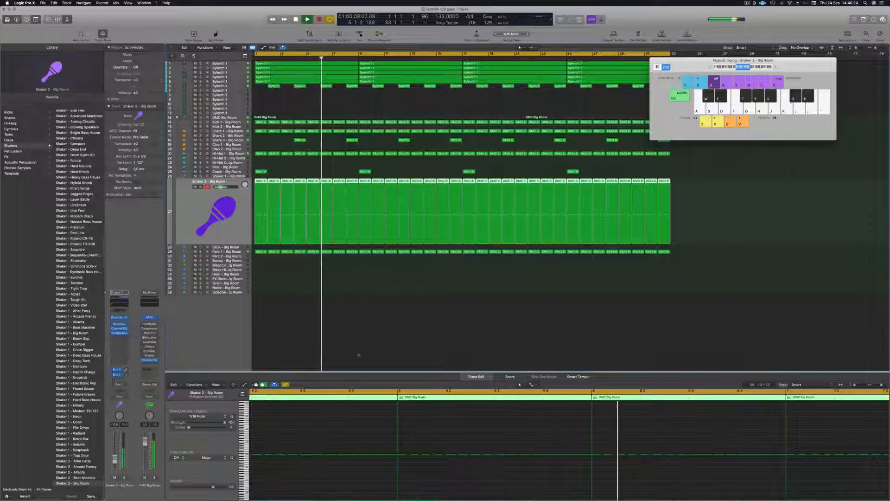
Step: Copy the bar 1 Perc 1 region onto the Scoop track and delete its first three notes
left_click(416, 346)
scroll(392, 339, "down", 1)
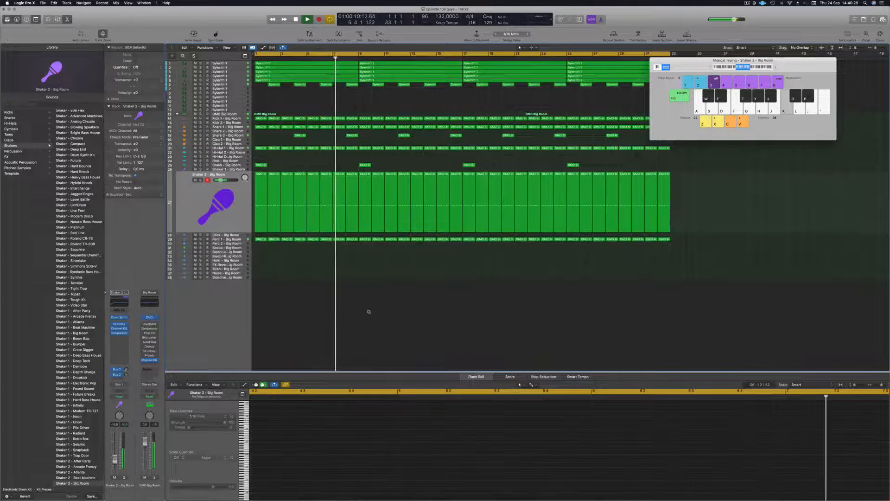
scroll(269, 287, "down", 1)
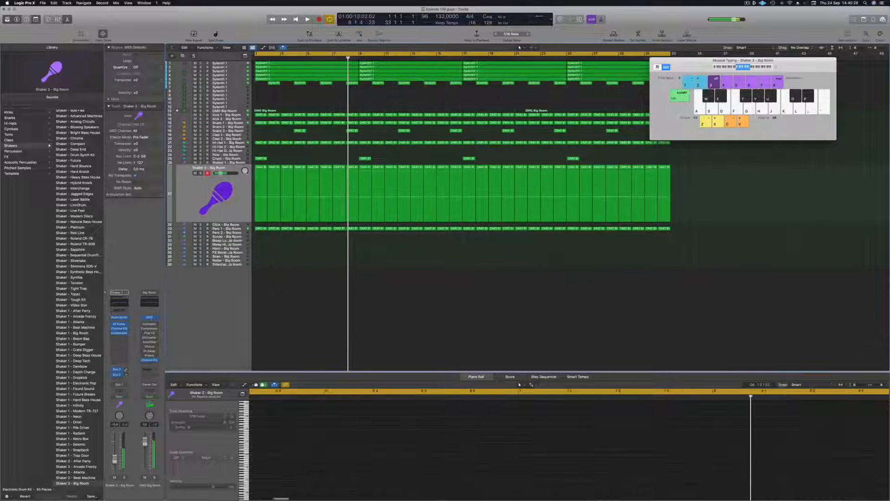
left_click(234, 237)
left_click_drag(260, 176, 258, 207)
left_click_drag(269, 474, 404, 490)
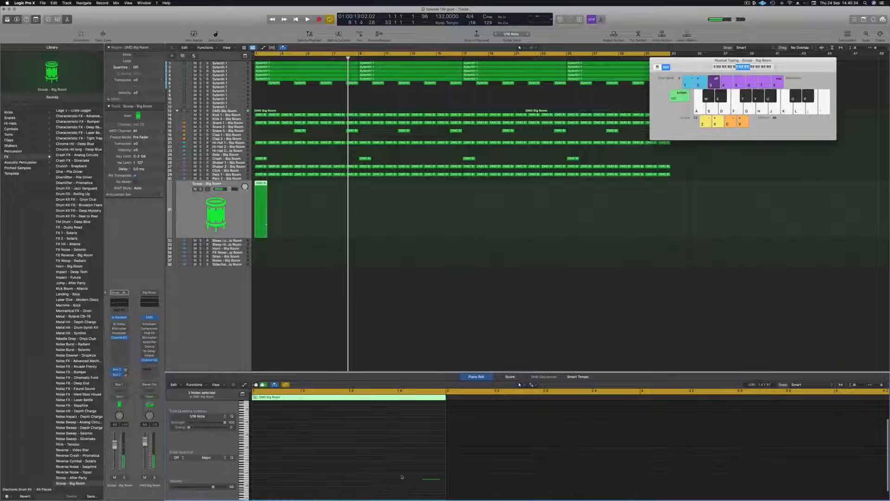
Step: Audition the Scoop hit from bar 1 and lower the Scoop track's volume slightly
key("space")
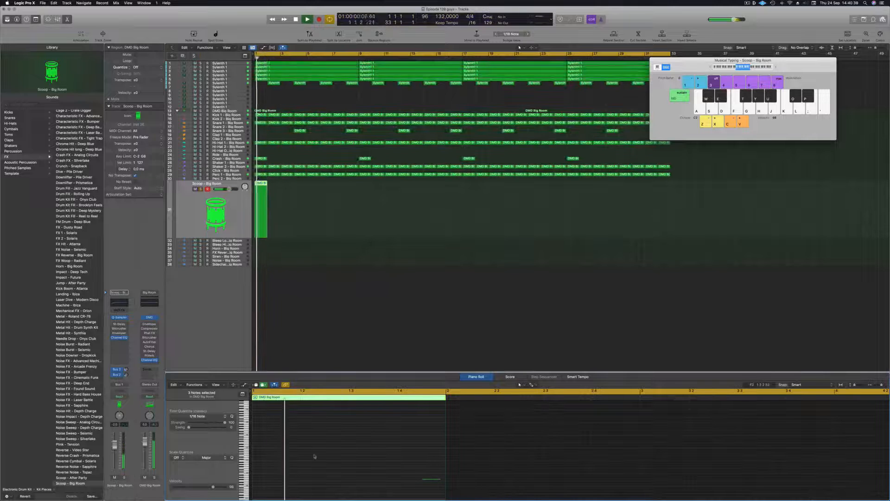
key("space")
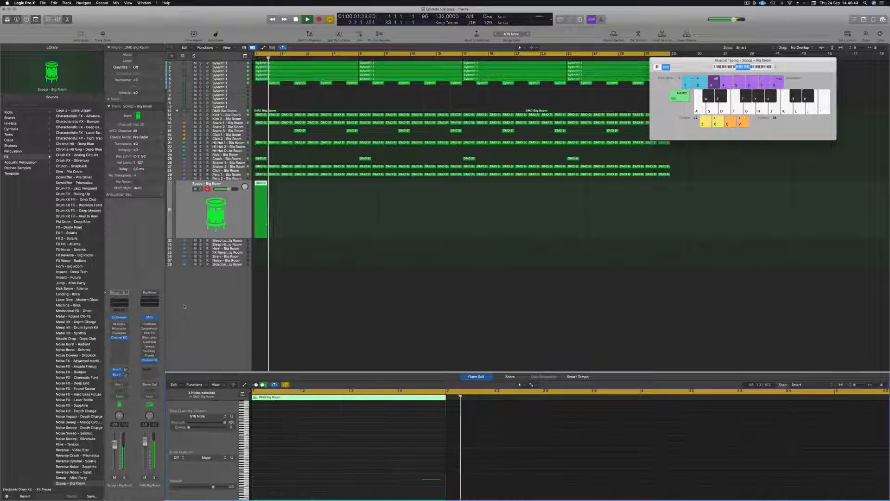
key("space")
key("space")
left_click_drag(114, 445, 114, 448)
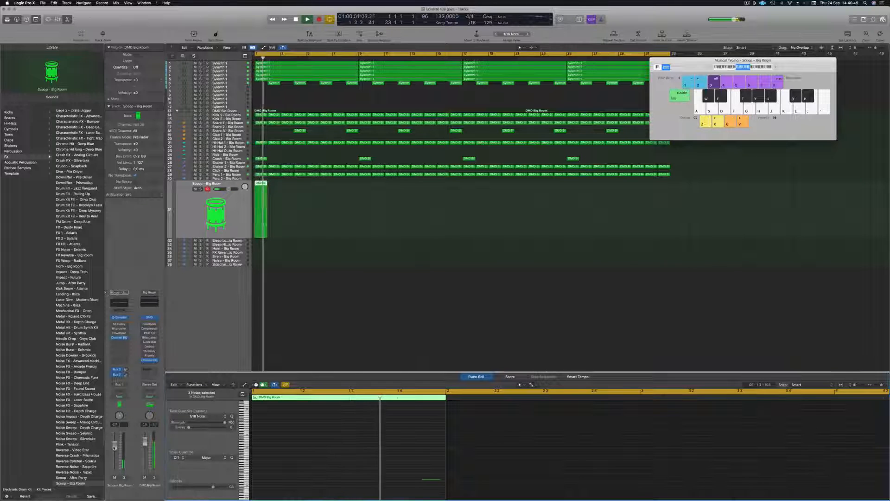
Step: Repeat the one-bar Scoop region to fill bars 2 through 32
left_click_drag(260, 185, 288, 189)
key("space")
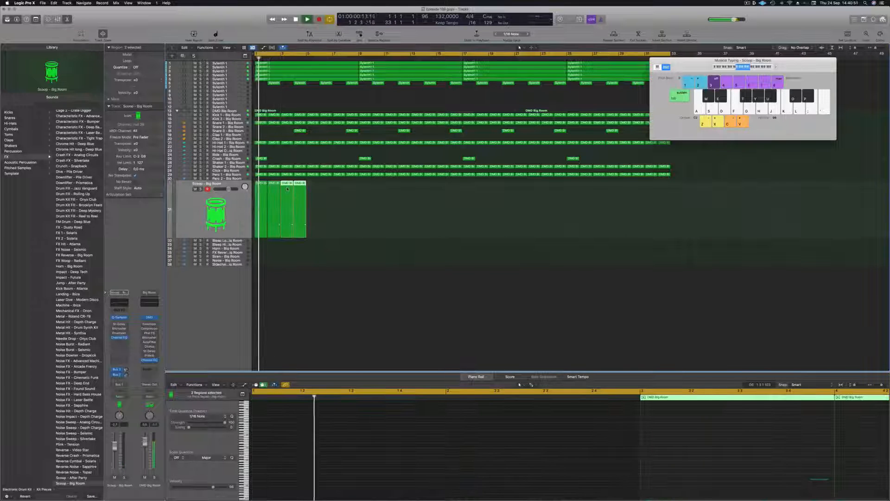
key("space")
mouse_move(316, 202)
left_mouse_down()
mouse_move(261, 184)
mouse_move(321, 189)
left_mouse_up()
left_click_drag(260, 184, 364, 194)
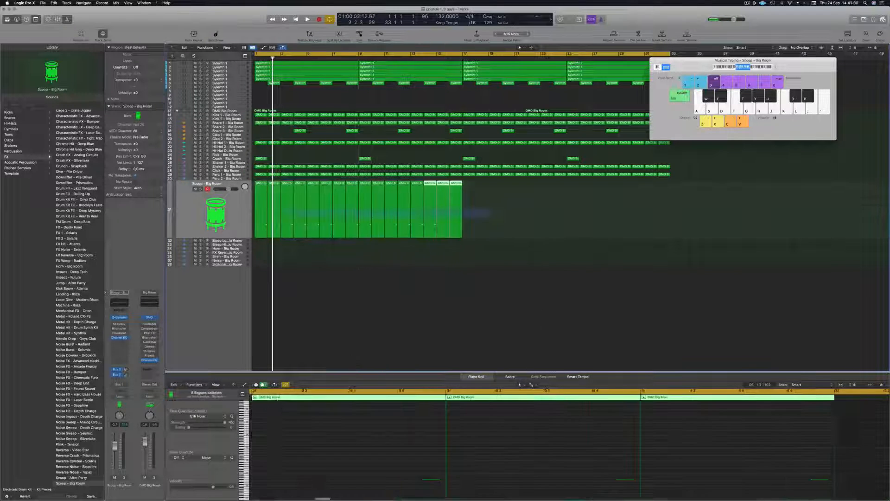
left_click_drag(262, 184, 425, 249)
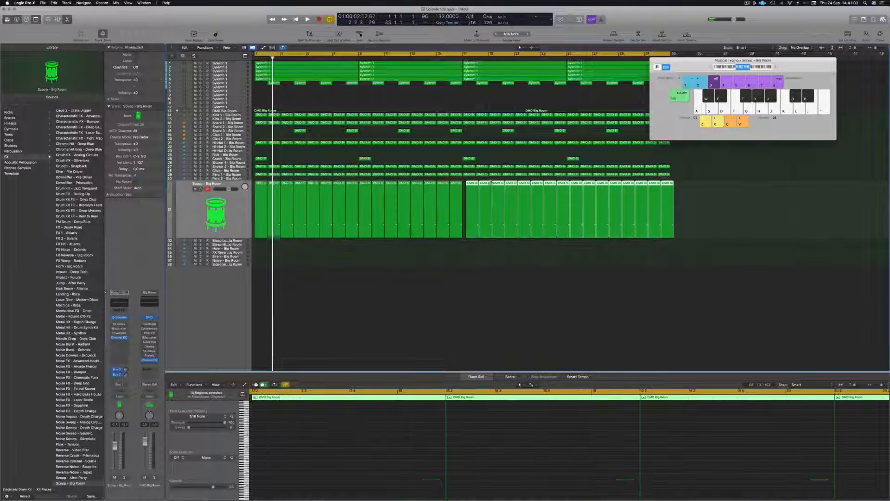
Step: Play the arrangement from bar 1 to check the Scoop pattern in the mix
key("Return")
key("space")
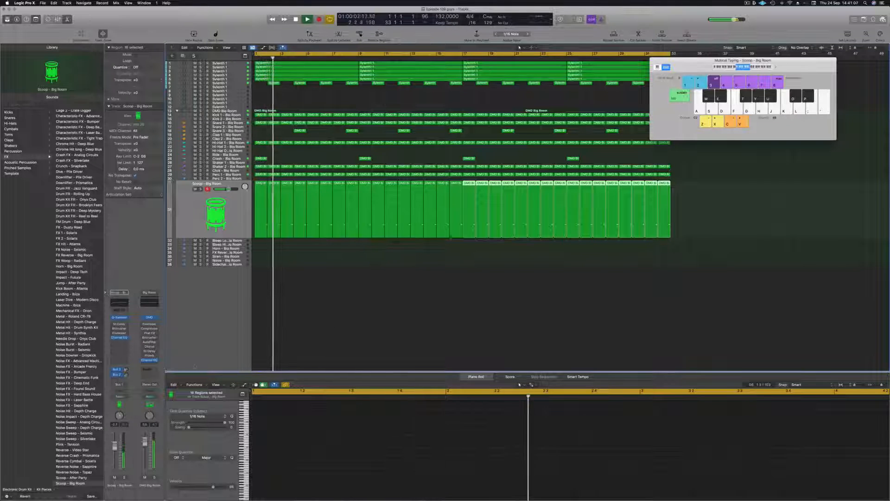
left_click(357, 313)
scroll(326, 277, "left", 4)
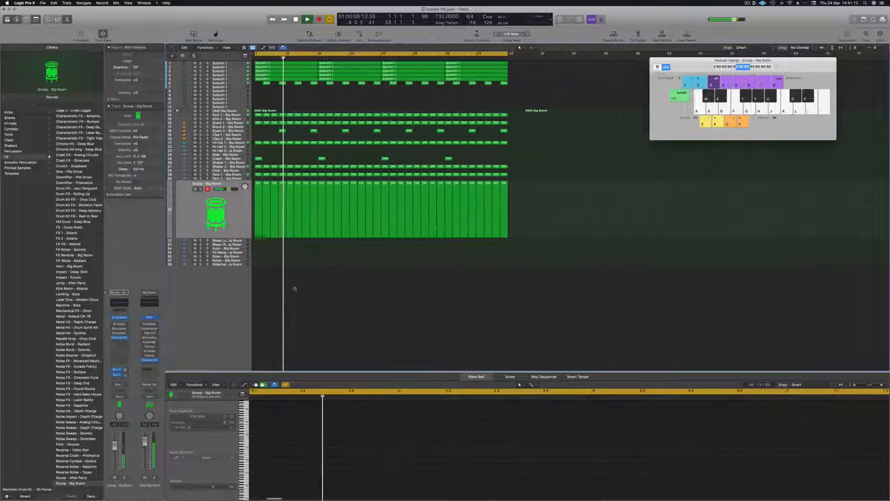
scroll(295, 289, "down", 1)
key("space")
Step: Copy the bar 1 Perc 1 region onto the Perc 2 track and rework it into three short notes per beat
key("Up")
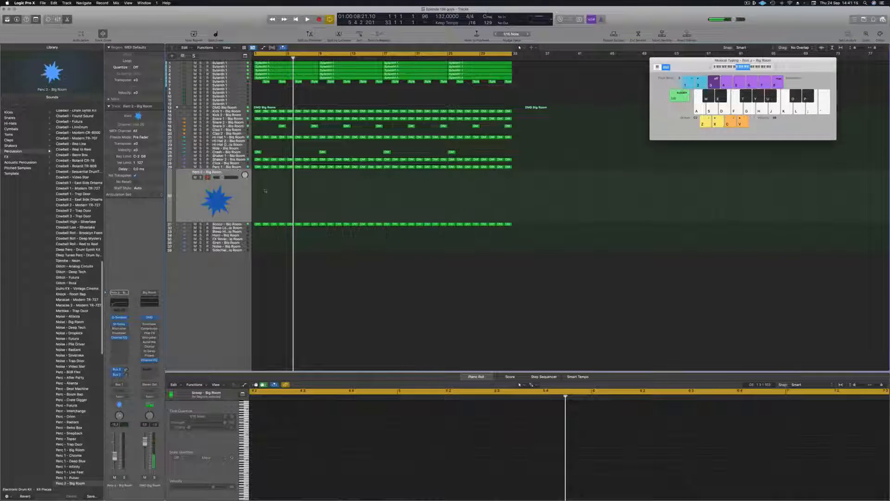
left_click_drag(258, 167, 258, 191)
left_click_drag(288, 472, 443, 491)
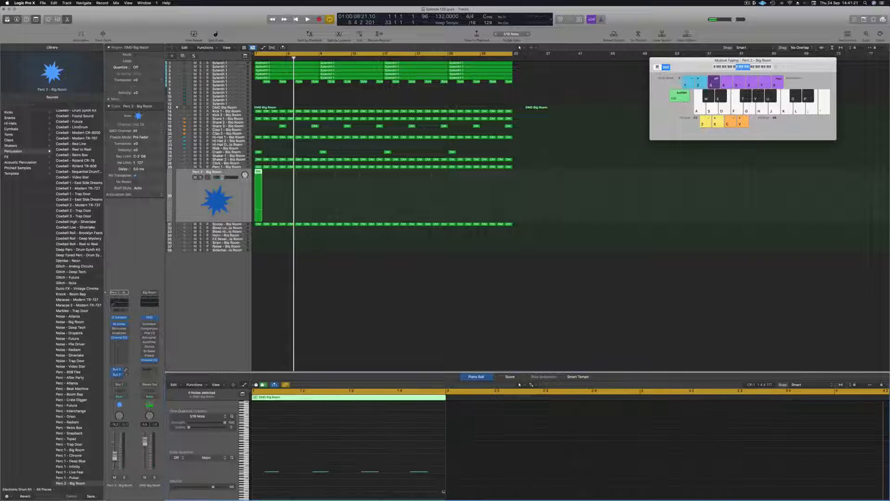
left_click_drag(272, 473, 442, 471)
Step: Audition the Perc 2 pattern from bar 1 and transpose its twelve notes upward
key("space")
key("space")
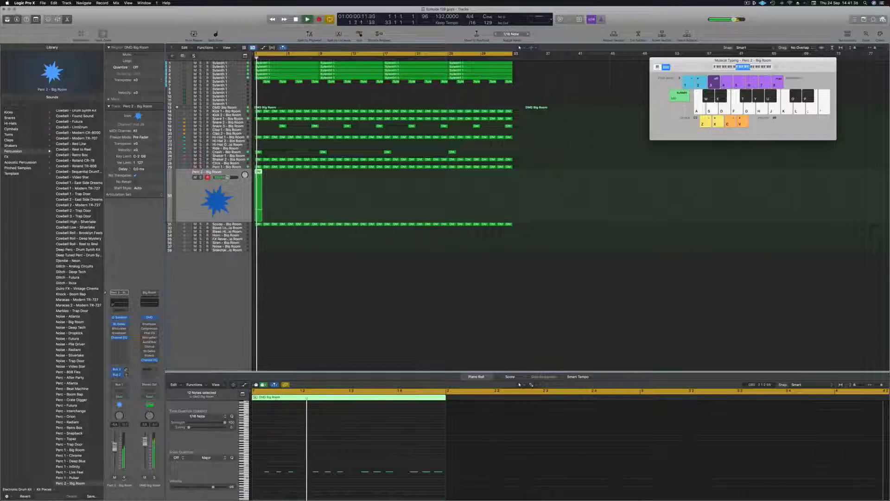
left_click(306, 445)
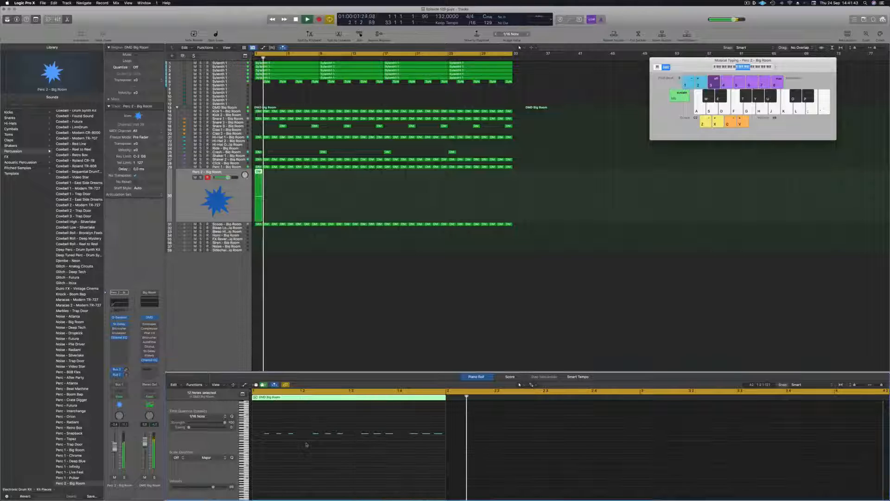
key("space")
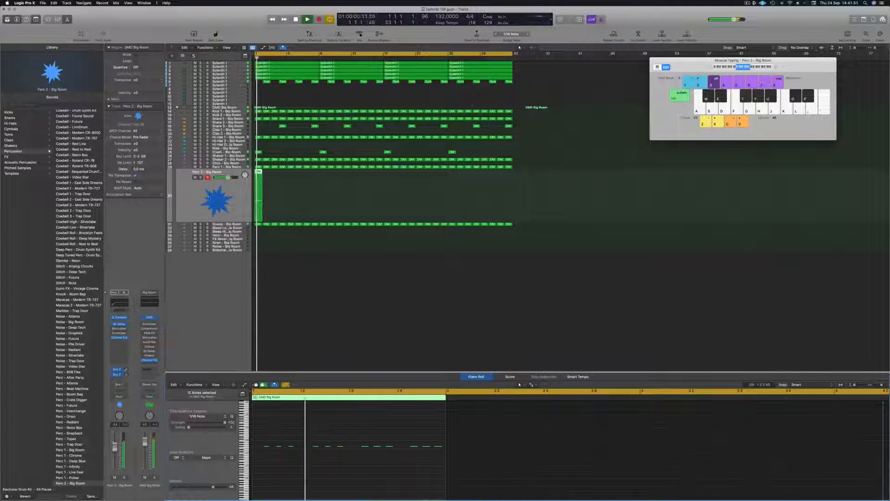
key("space")
key("space")
Step: Replace the Perc 2 track's sound with the Perc - After Party percussion patch
key("space")
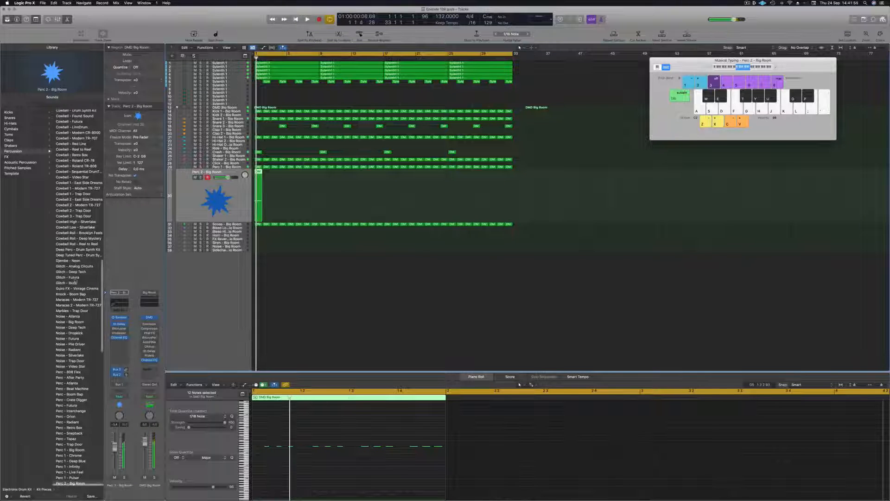
scroll(76, 341, "down", 3)
left_click(76, 341)
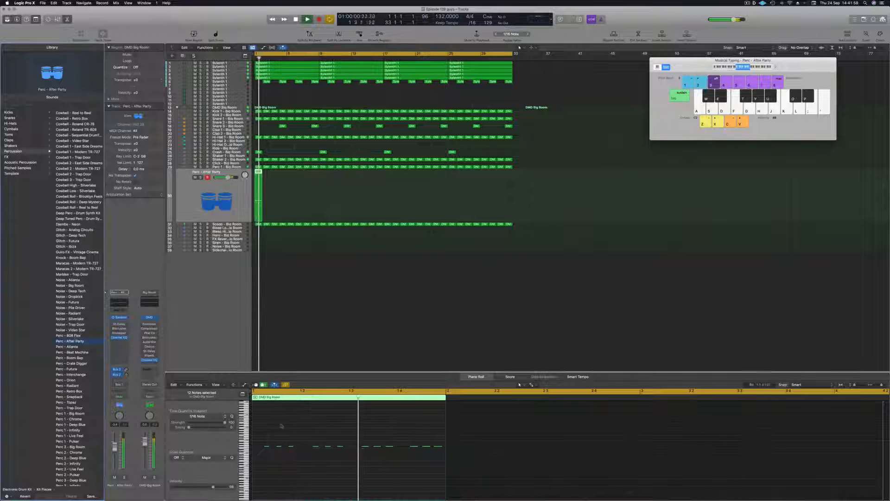
Step: Audition the Perc - After Party pattern and transpose all twelve of its notes down, checking it with the track soloed
key("space")
key("space")
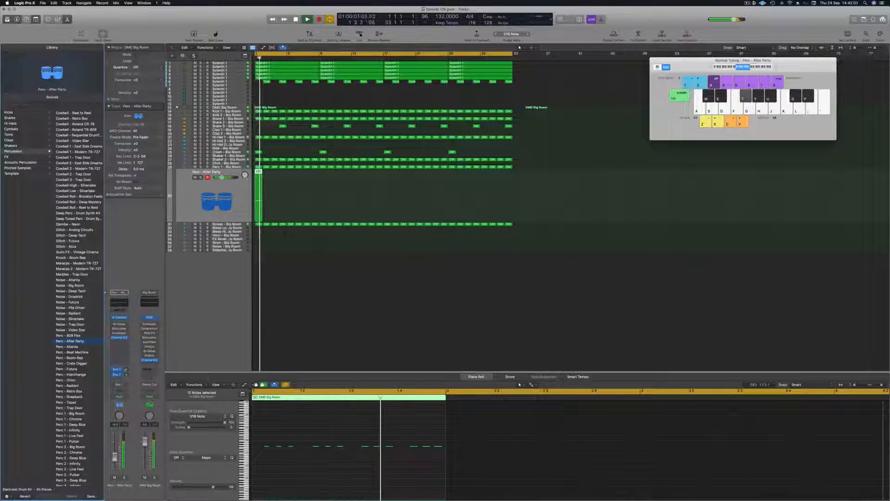
key("t")
left_click(333, 435)
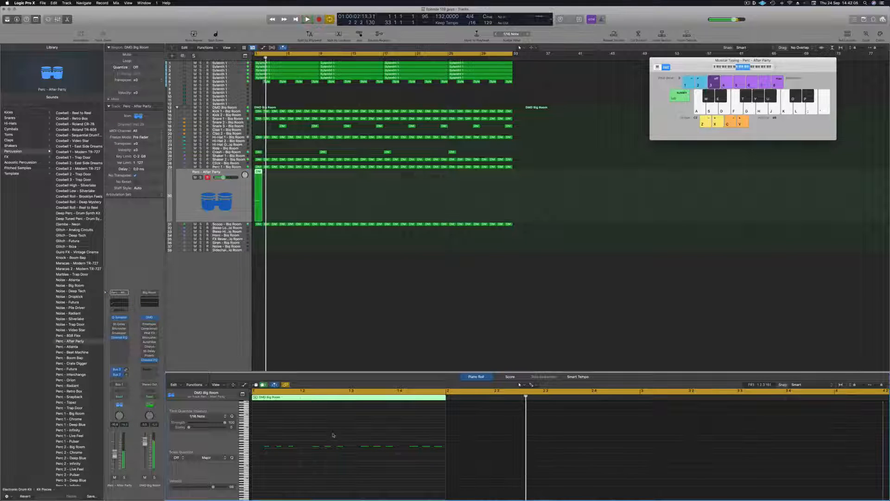
key("super+a")
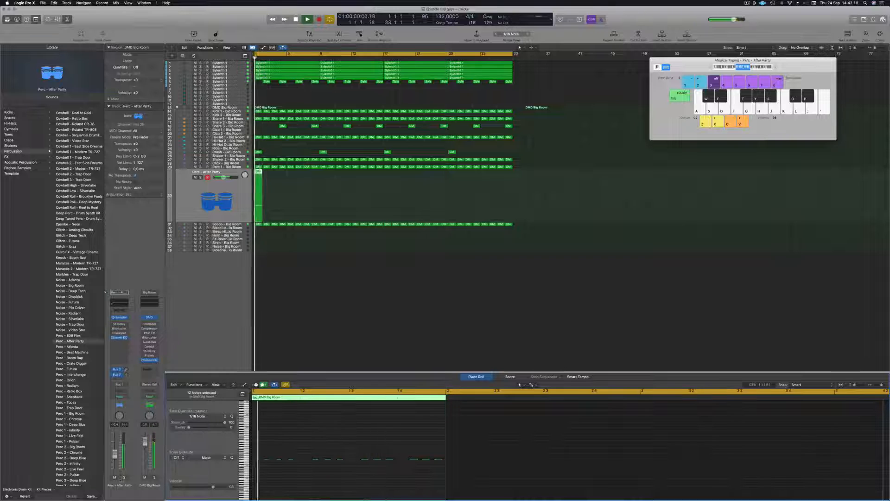
left_click(123, 477)
left_click(124, 477)
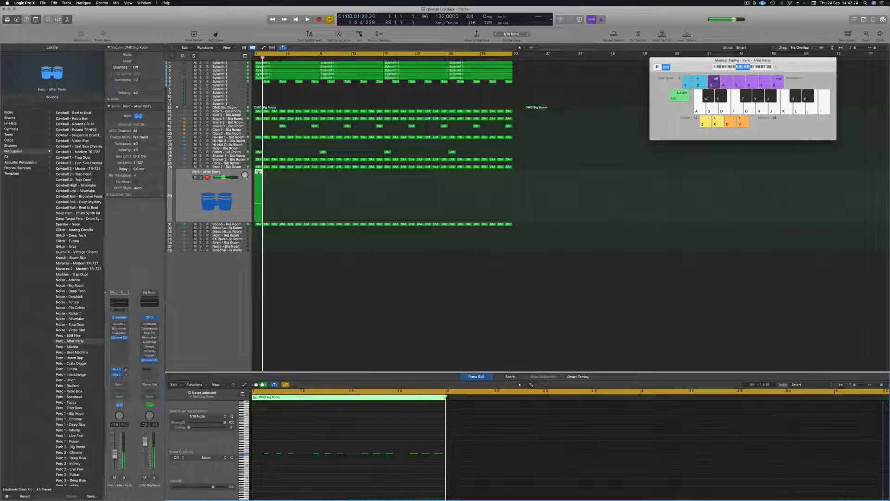
Step: Copy the one-bar Perc - After Party region across all 32 bars and check the track soloed and in the mix
left_click(259, 173)
left_click(257, 173, "shift")
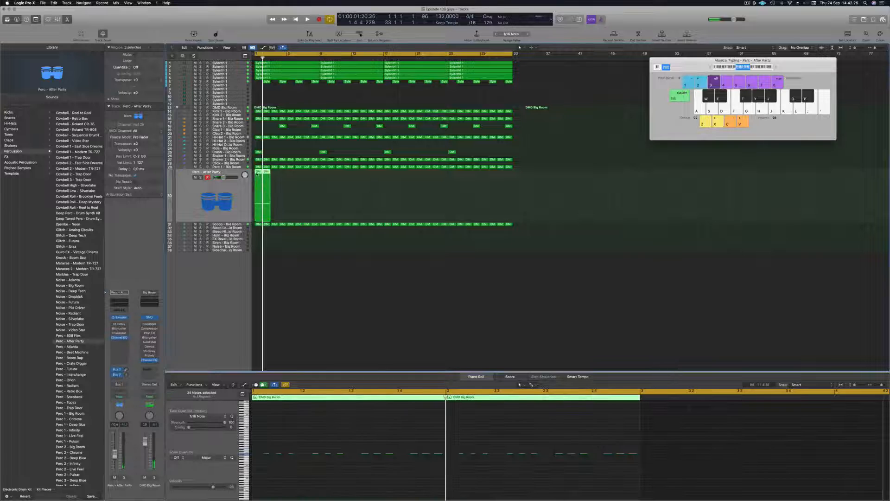
left_click_drag(259, 173, 297, 183)
left_click_drag(356, 191, 333, 178)
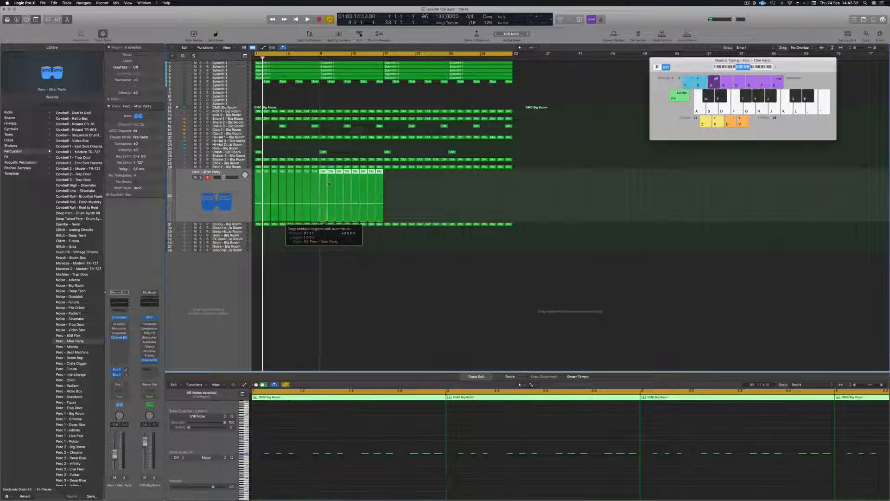
key("space")
left_click(236, 203)
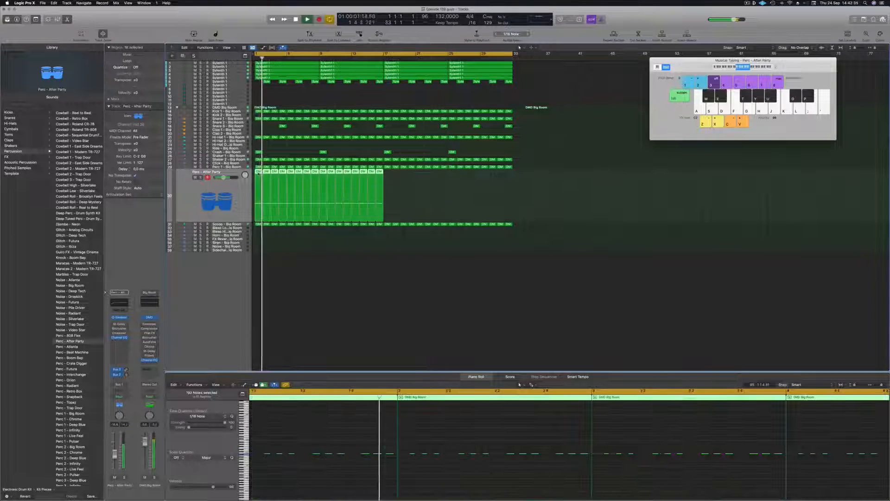
left_click_drag(258, 174, 386, 176)
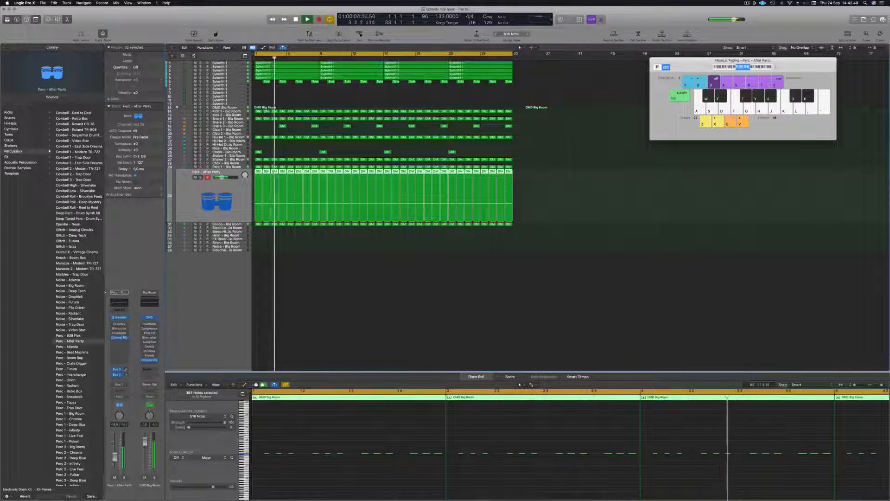
left_click(124, 477)
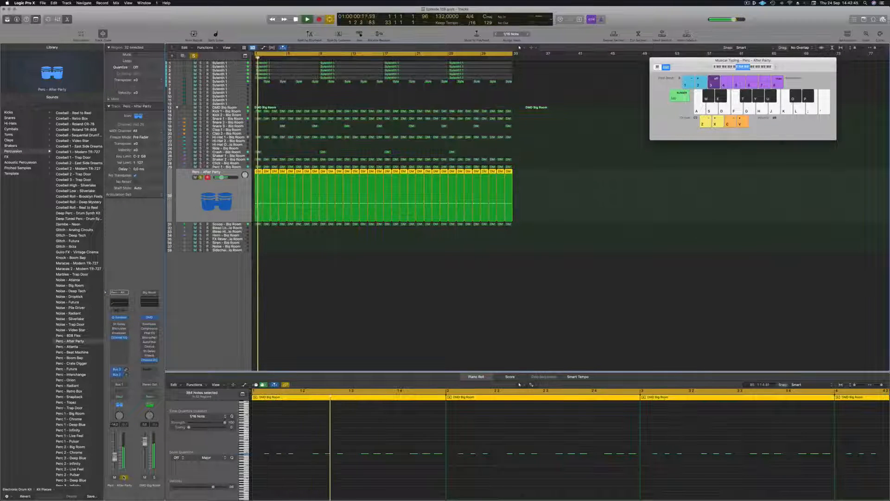
left_click(124, 477)
key("space")
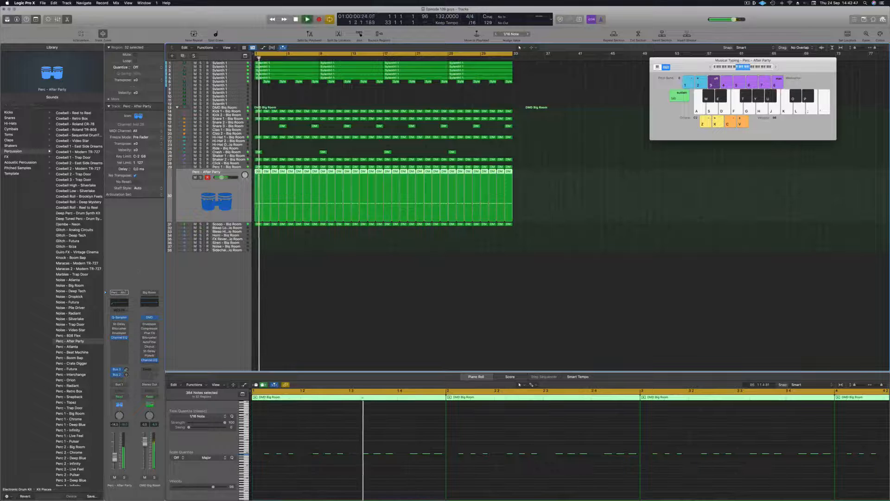
Step: Enable the low cut at 212 Hz in the Perc - After Party Channel EQ with the analyzer on, and compare it soloed
left_click(115, 302)
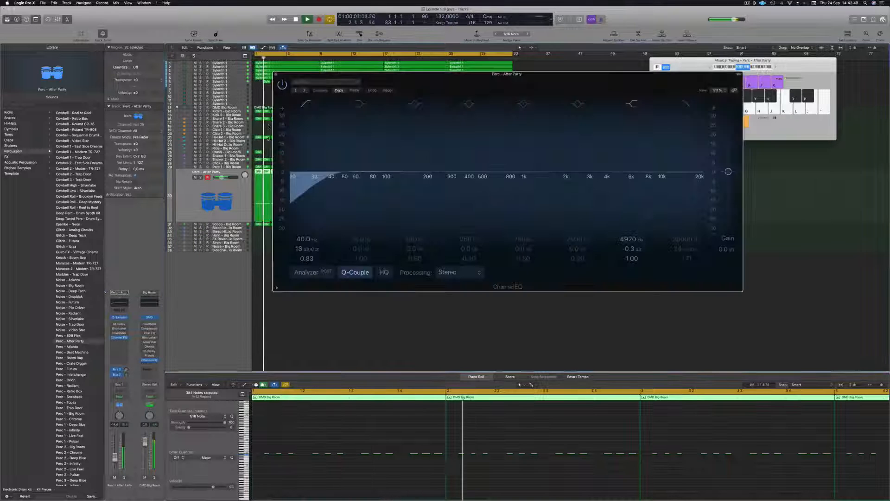
left_click(307, 105)
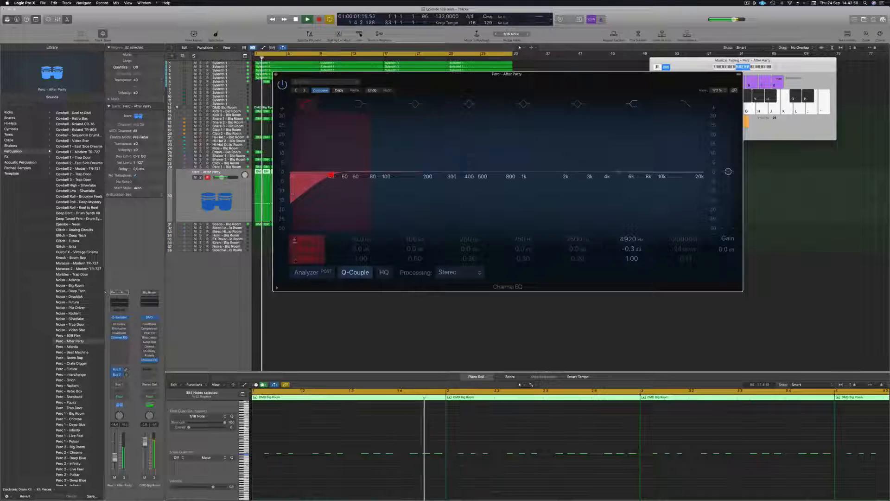
left_click(305, 273)
left_click_drag(331, 176, 431, 175)
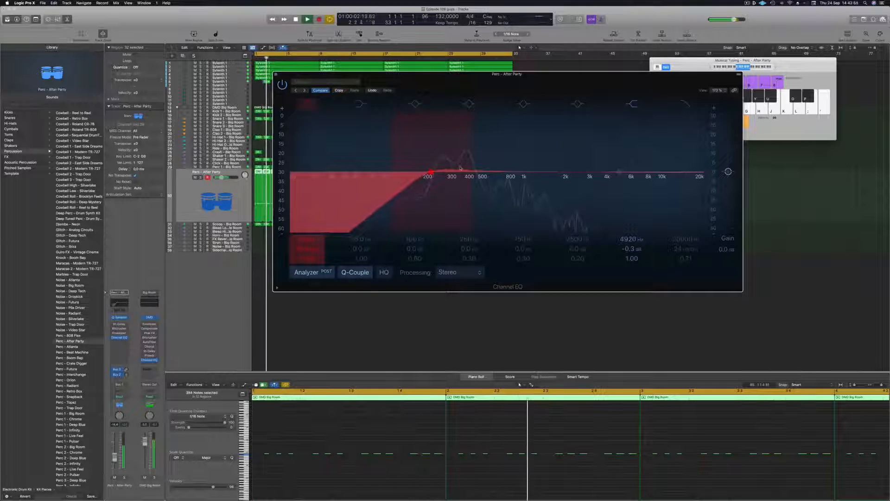
key("Return")
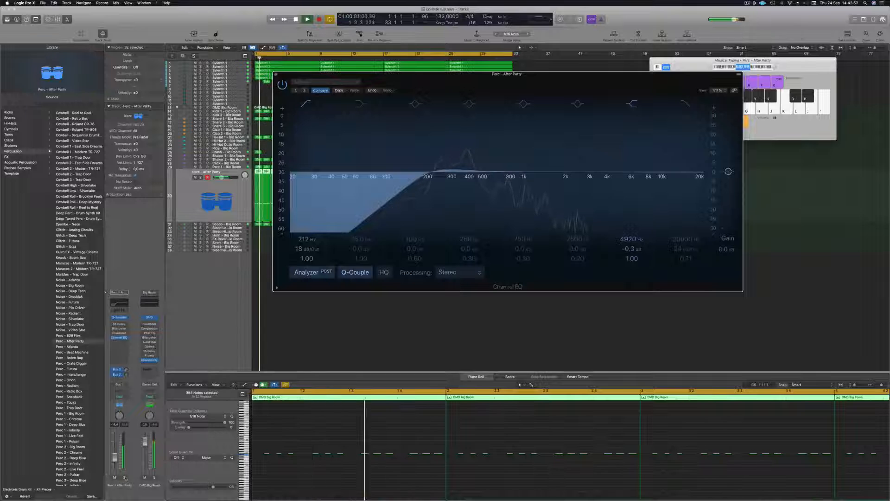
left_click(125, 477)
left_click(125, 477)
key("Return")
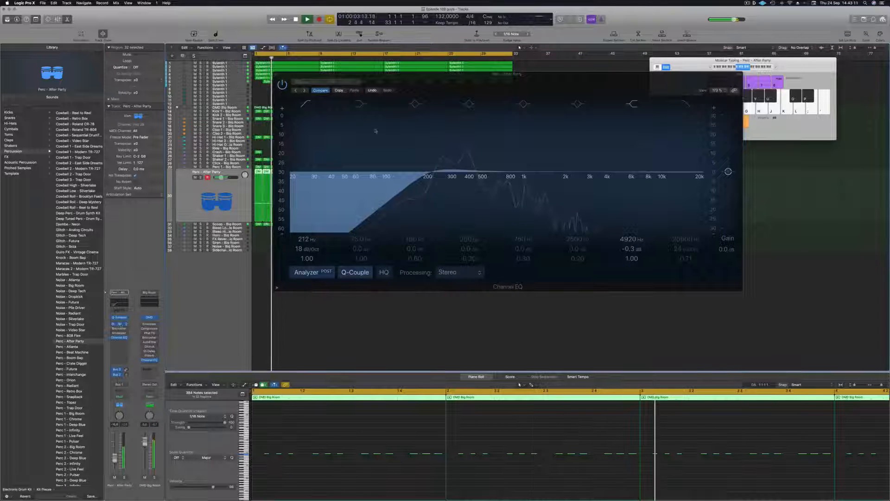
Step: Load the 1/4 Note Triplet preset in the Perc - After Party track's Stereo Delay and audition it soloed and in the mix
left_click(121, 324)
left_click(334, 88)
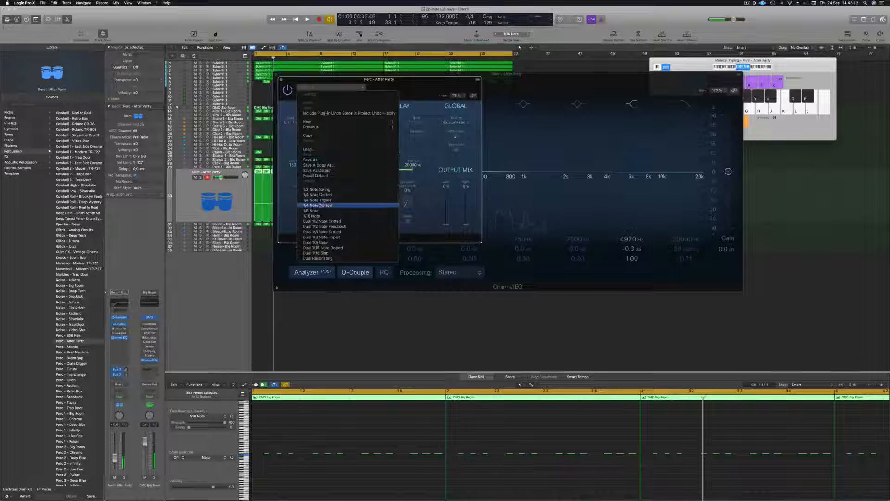
left_click(323, 202)
key("space")
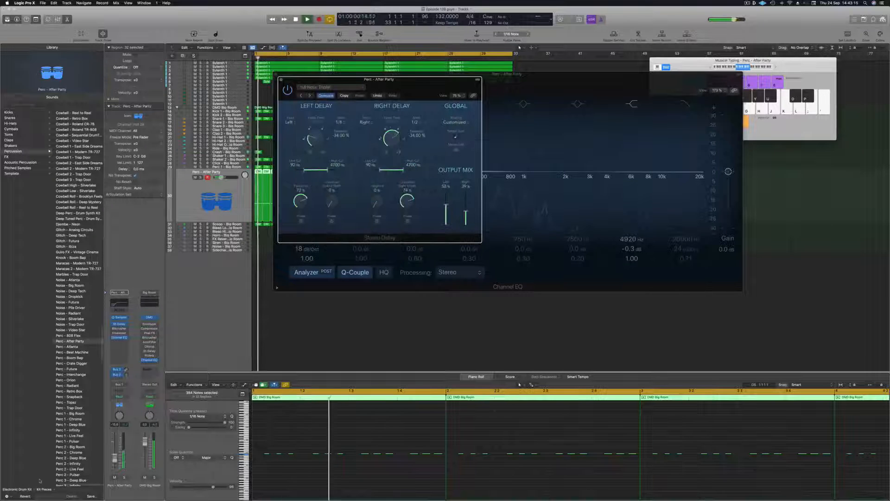
key("s")
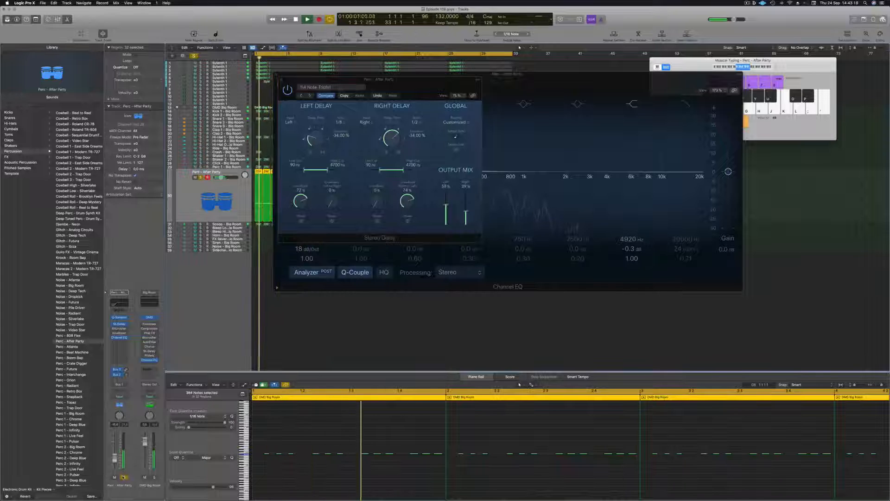
key("s")
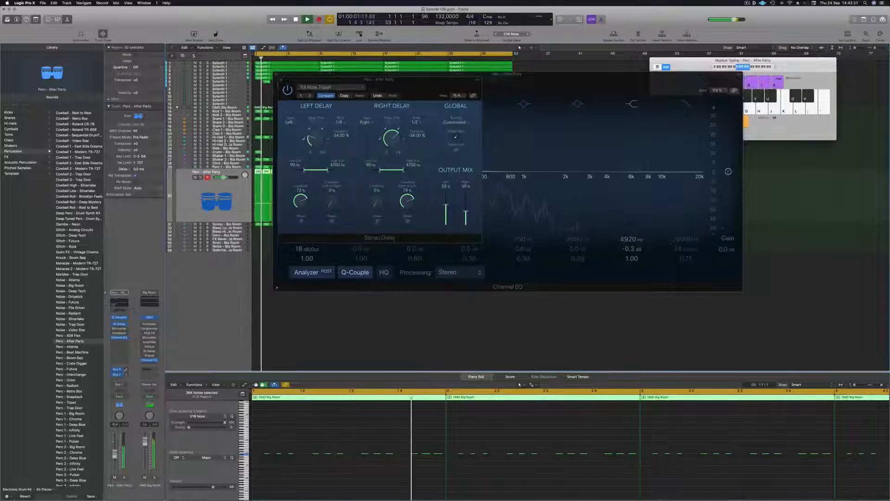
Step: Audition further Stereo Delay presets on the percussion track, settle on Dual 1/2 Note Dotted, and close the delay and EQ windows
key("Return")
left_click(378, 79)
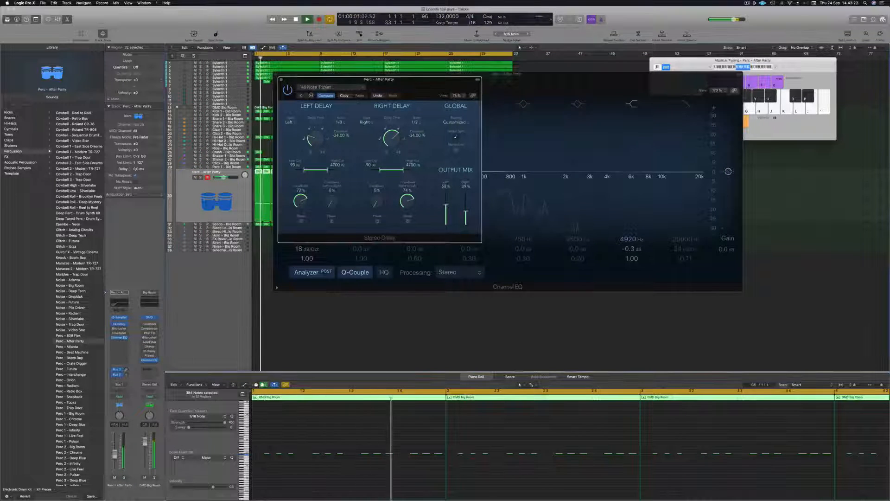
left_click(310, 96)
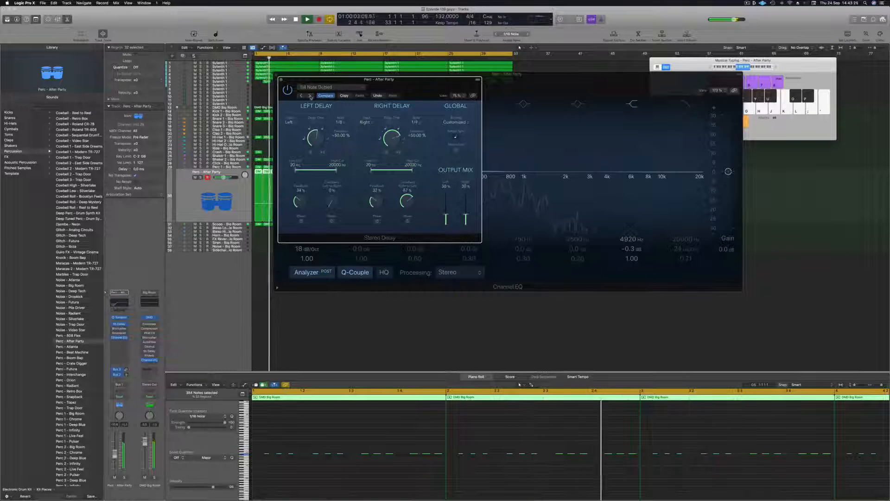
left_click(310, 96)
left_click_drag(412, 89, 394, 154)
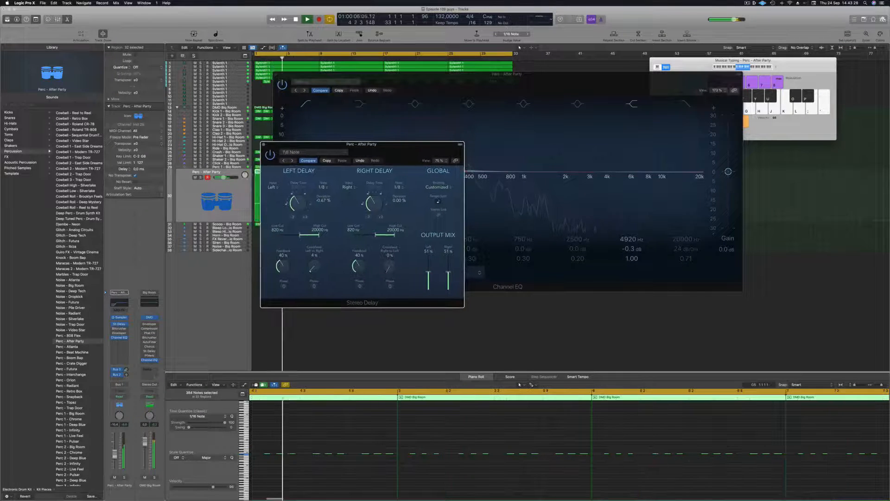
left_click(292, 161)
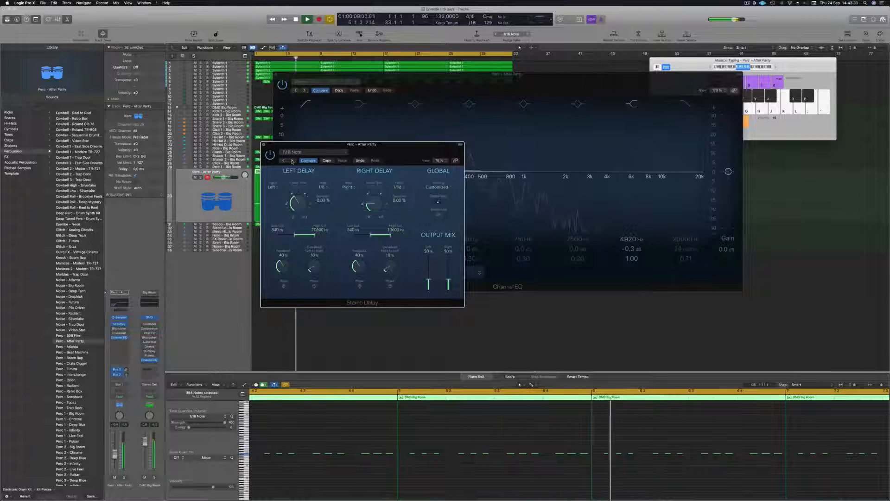
left_click_drag(407, 153, 394, 154)
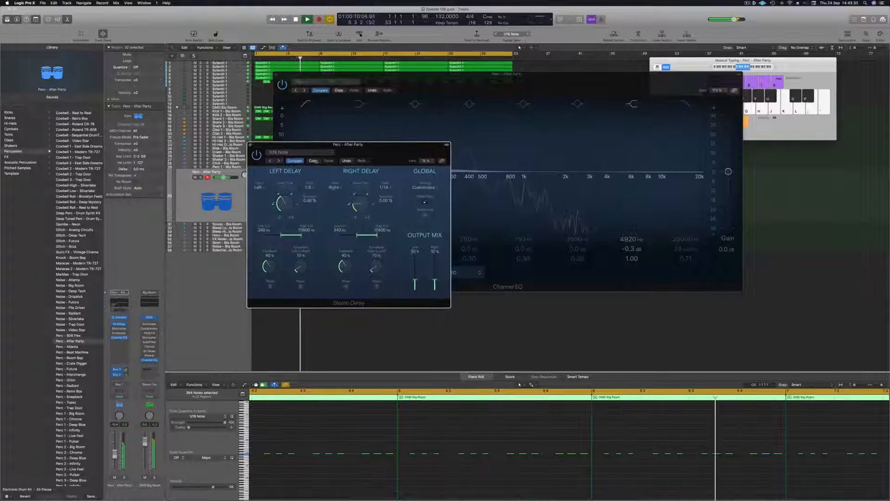
left_click(278, 160)
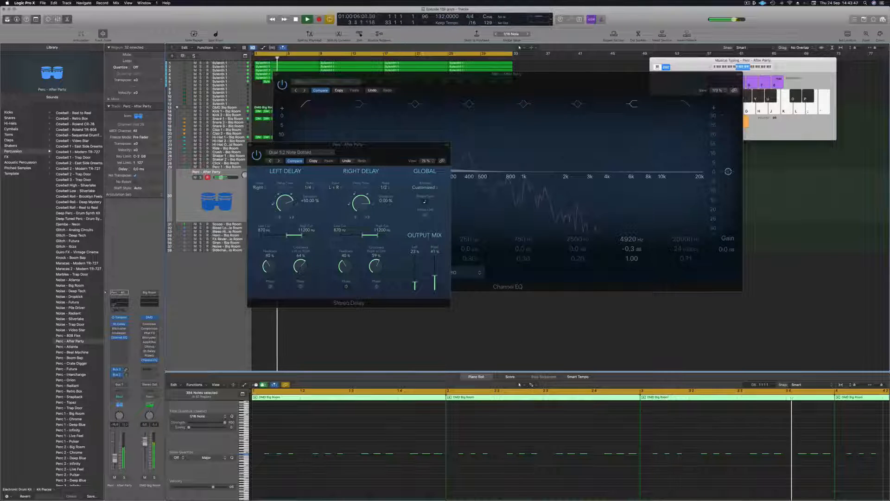
left_click(251, 145)
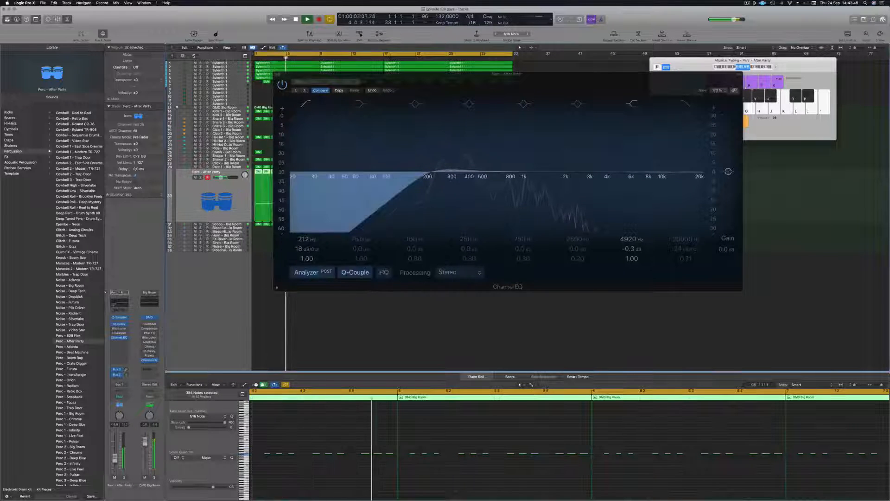
left_click(277, 74)
key("Return")
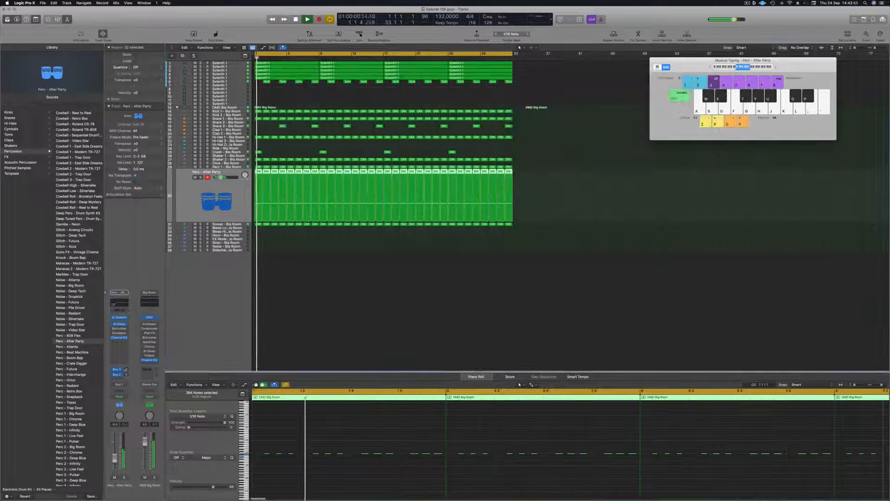
Step: Add a send to Bus 5 on the Snare 3 - Big Room track and listen to it from bar 1
left_click(238, 126)
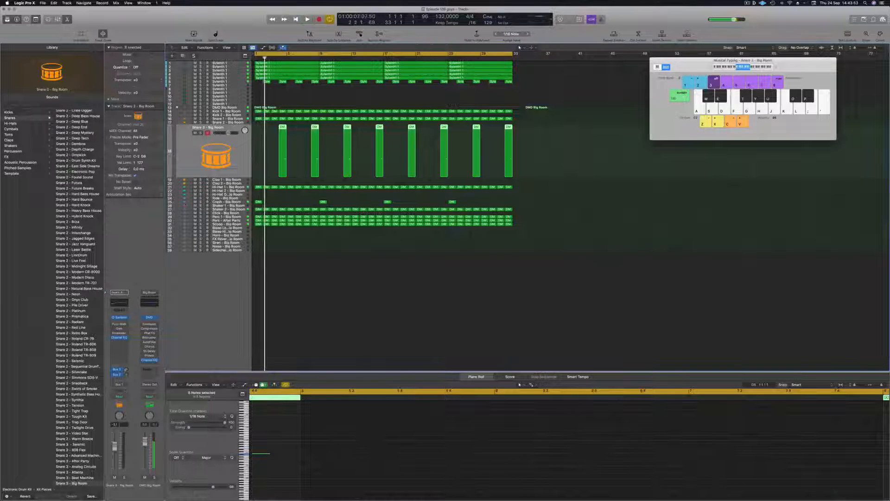
left_click(119, 378)
mouse_move(115, 391)
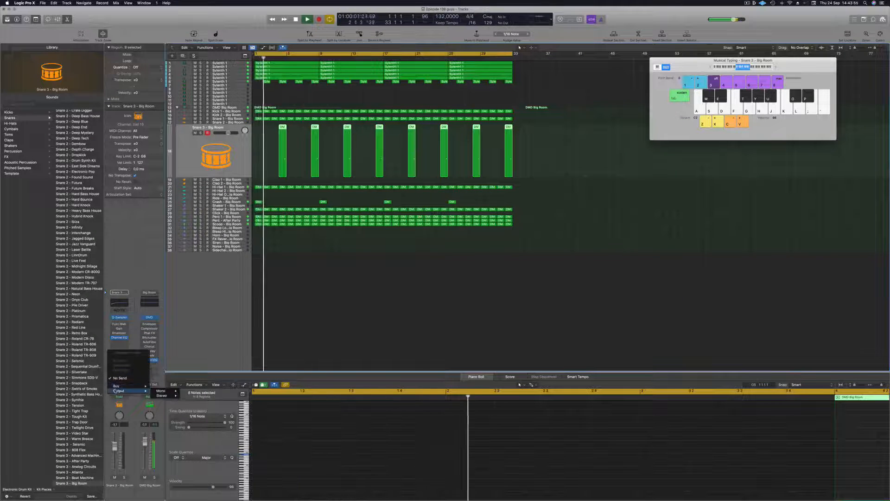
left_click(179, 331)
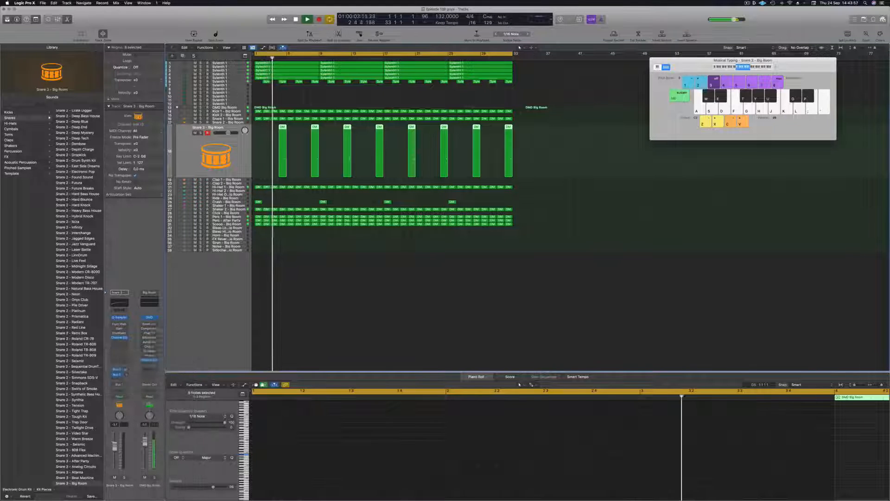
key("Return")
key("Return")
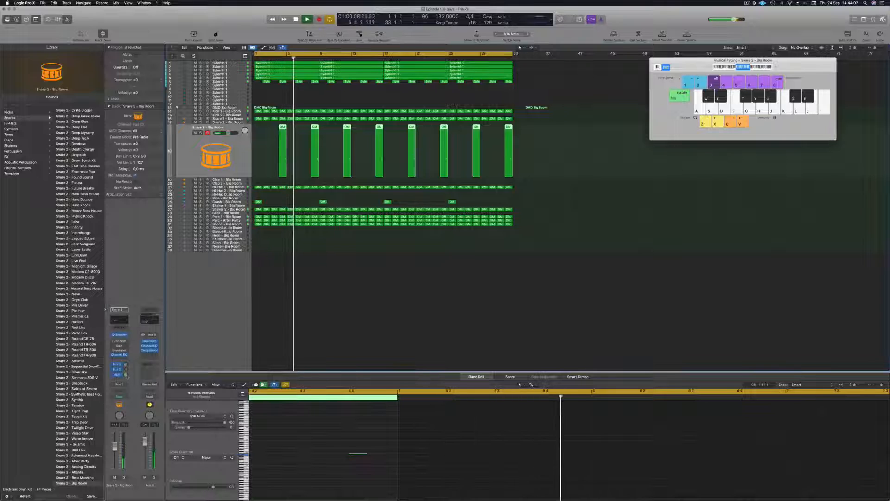
left_click(378, 292)
key("Return")
Step: Add a send to Bus 5 on the Crash - Big Room track and check it during playback
left_click(237, 202)
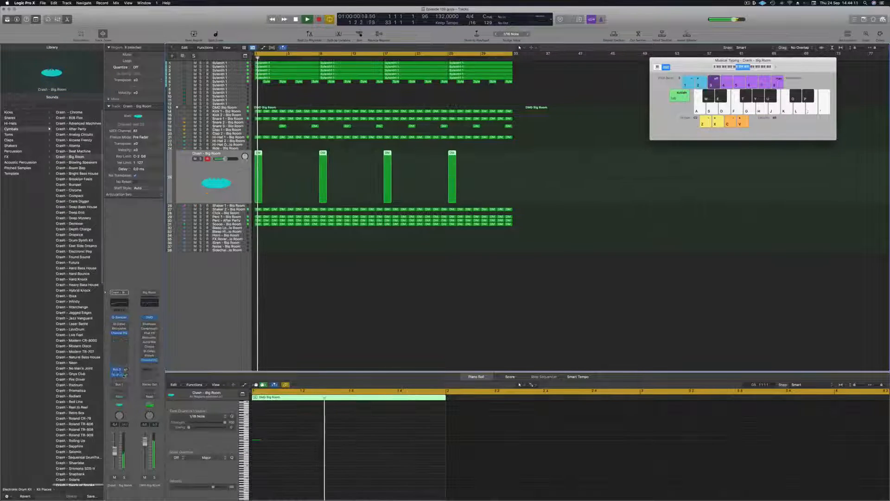
left_click(119, 374)
mouse_move(135, 385)
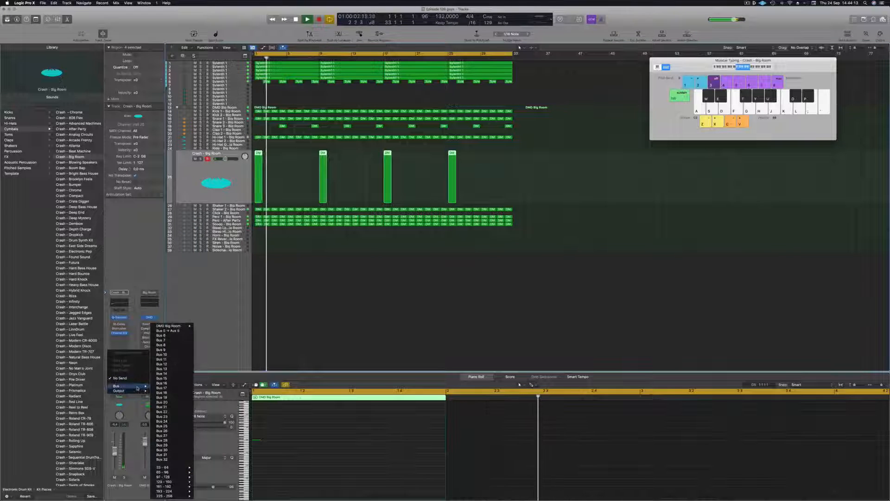
left_click(168, 331)
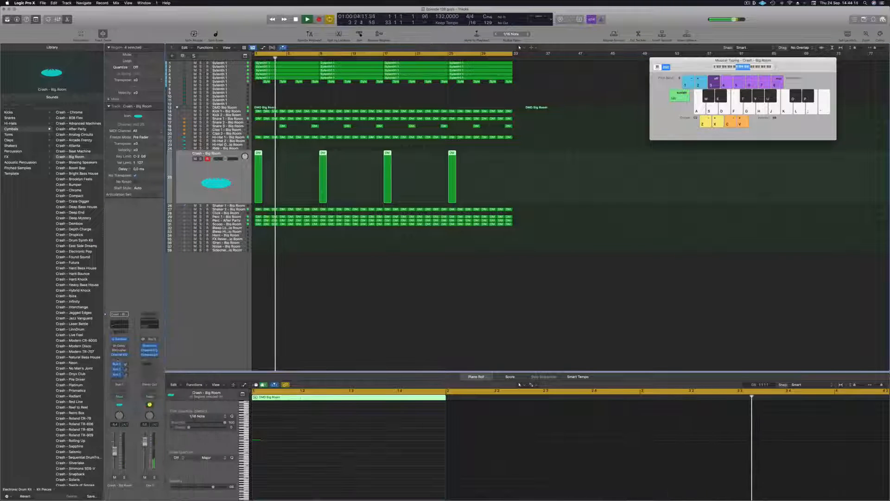
key("space")
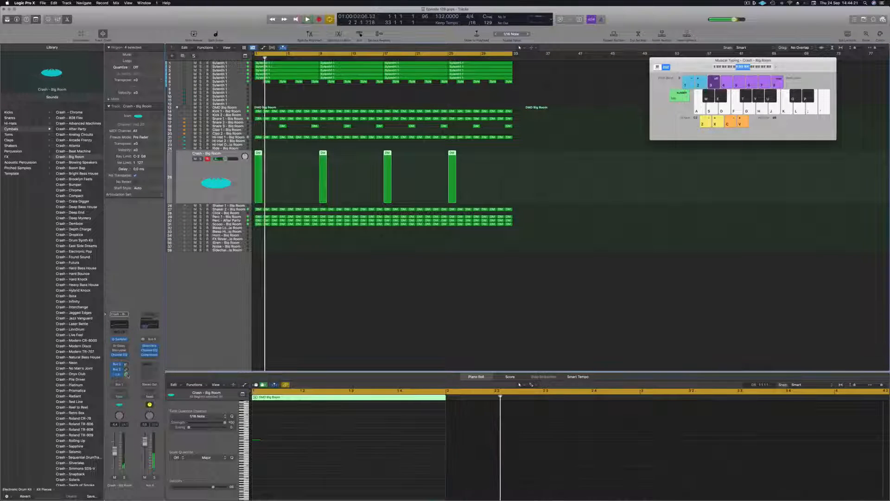
Step: Listen to the full drum mix and check the Snare 3 - Big Room track during playback
left_click(352, 285)
scroll(343, 306, "down", 2)
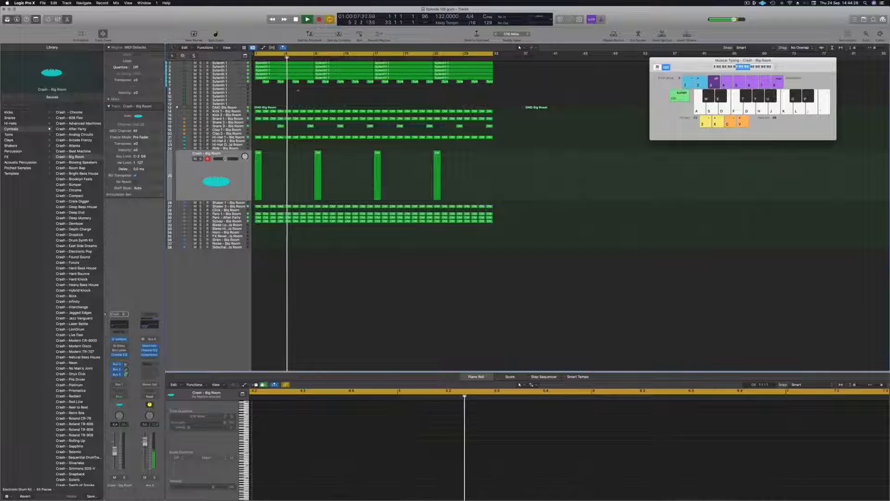
left_click(226, 126)
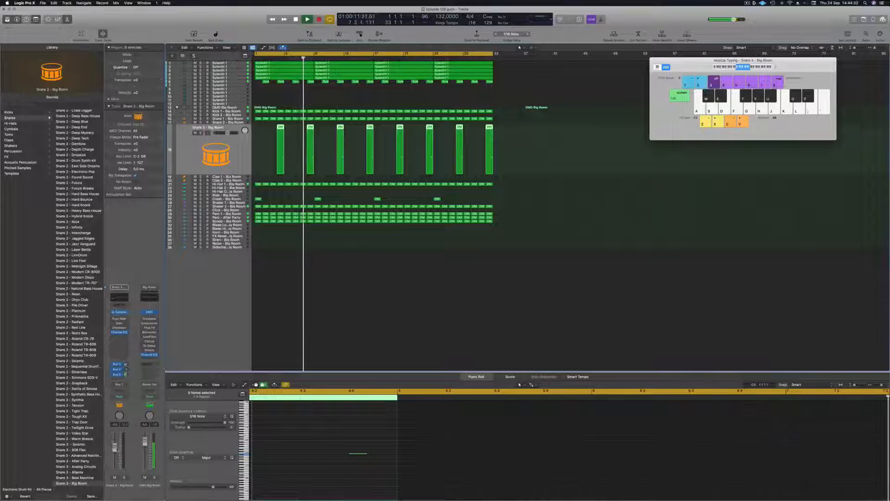
left_click(277, 292)
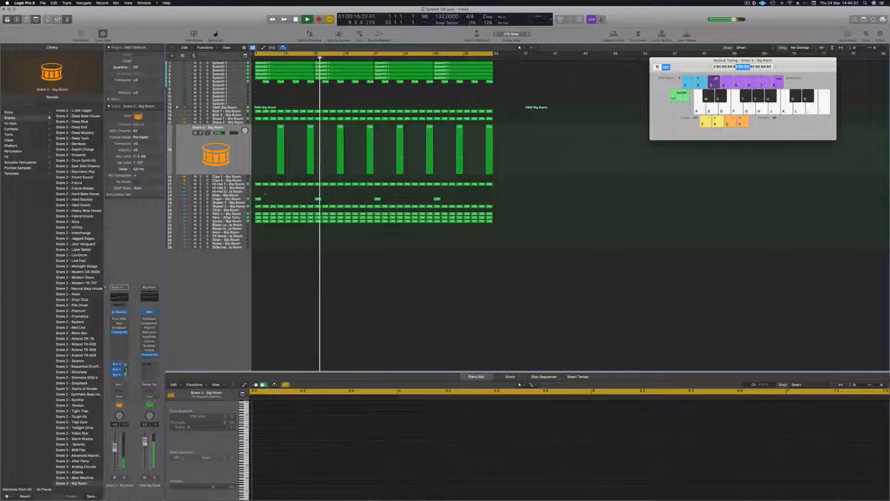
Step: Copy the first Hi-Hat 1 - Big Room region to bar 1 of the Hi-Hat Open - Big Room track and audition it
left_click(227, 184)
scroll(290, 249, "up", 3)
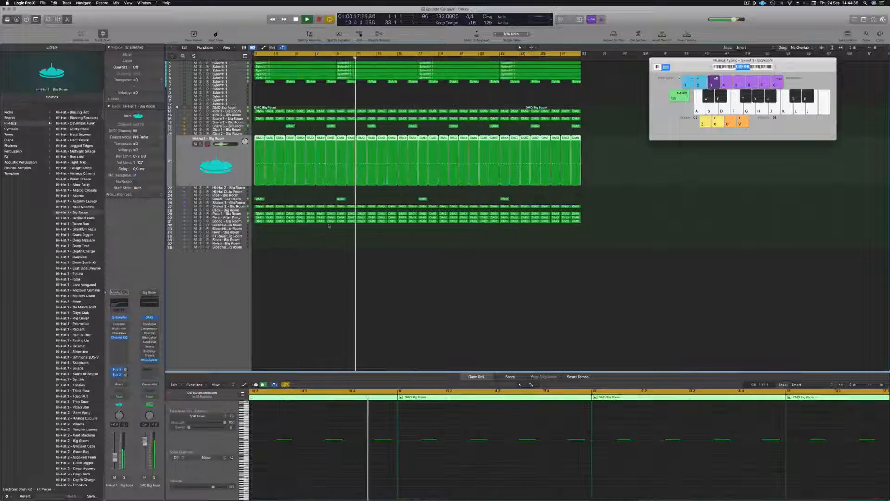
left_click(259, 135)
left_click(259, 137)
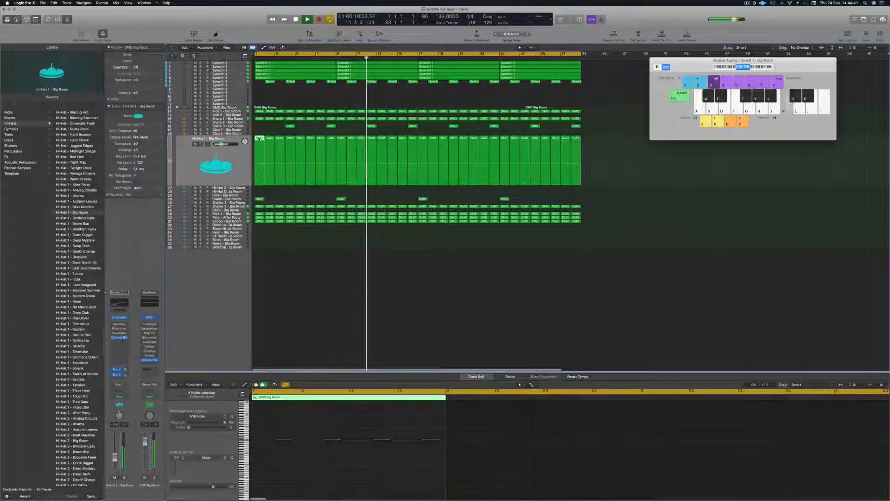
left_click_drag(259, 138, 258, 192)
key("space")
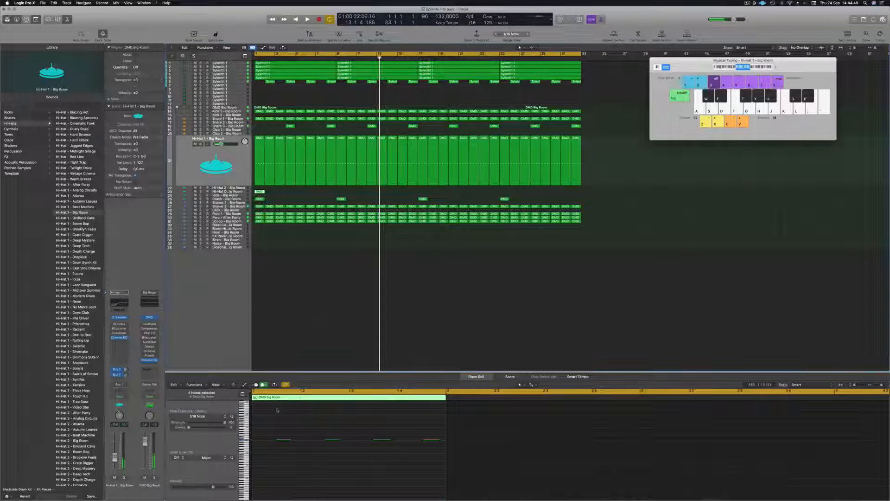
key("space")
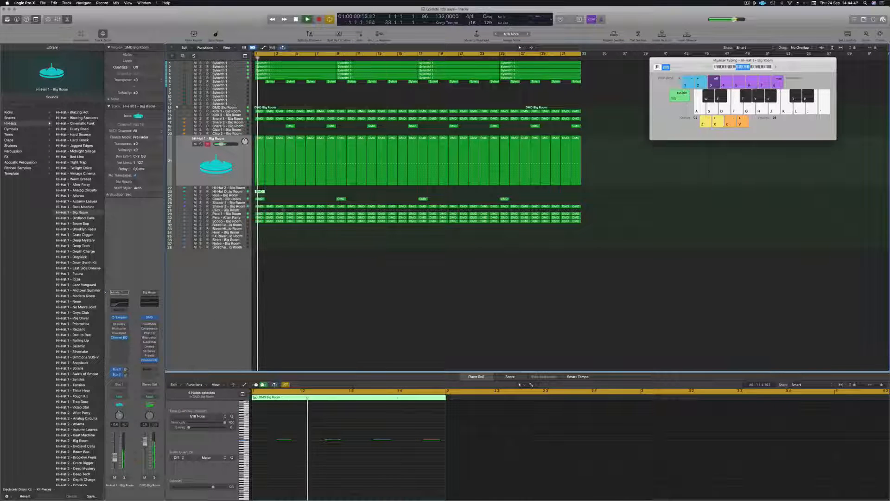
left_click(259, 192)
key("space")
key("space")
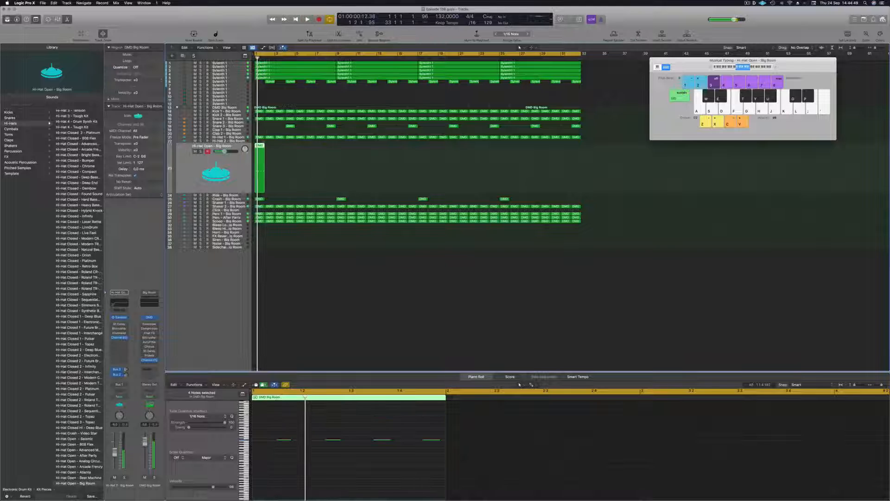
Step: Repeat the Hi-Hat Open - Big Room region across all 32 bars and audition the part from bar 1
left_click_drag(260, 146, 282, 151)
left_click_drag(305, 156, 505, 148)
key("space")
left_click(215, 169)
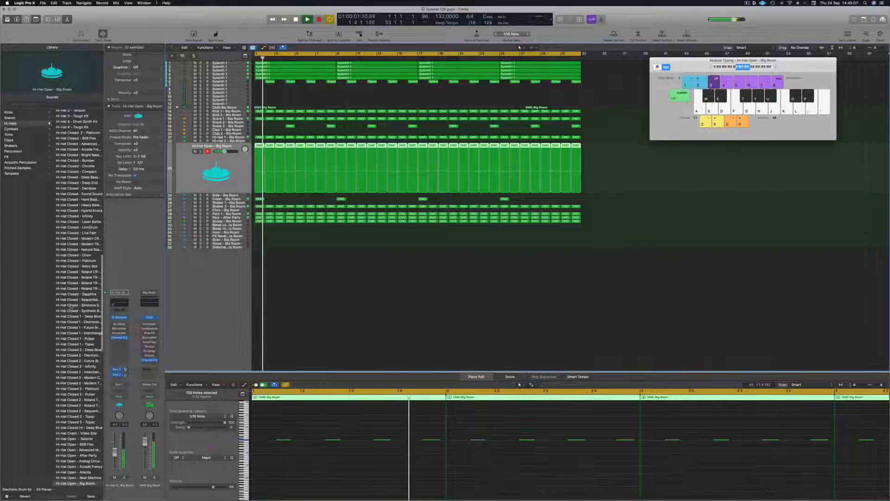
key("space")
key("space")
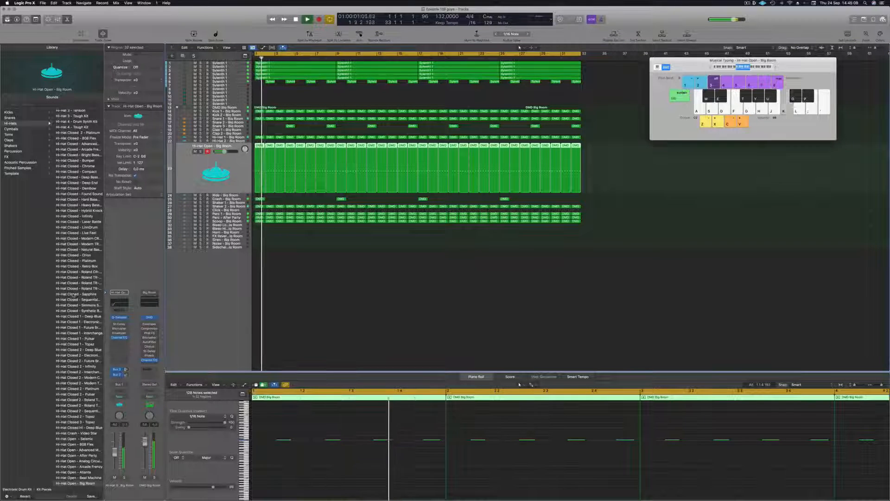
key("space")
key("space")
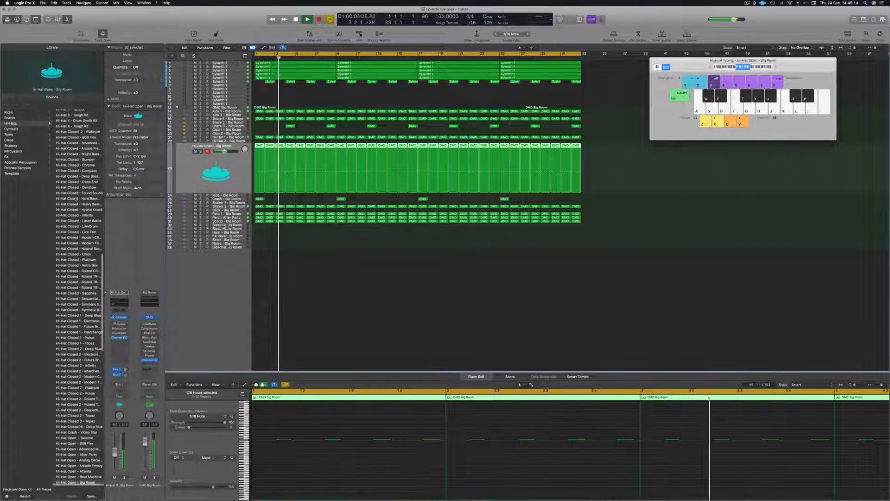
Step: Browse the hi-hat sounds, load Hi-Hat Open - Deep Tech on the open hi-hat track and listen from bar 1
scroll(70, 197, "up", 8)
scroll(75, 201, "down", 10)
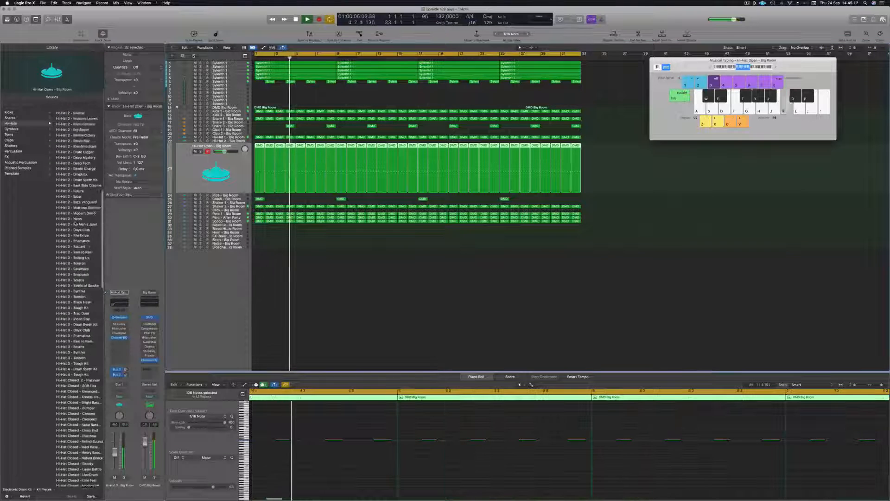
scroll(76, 200, "down", 2)
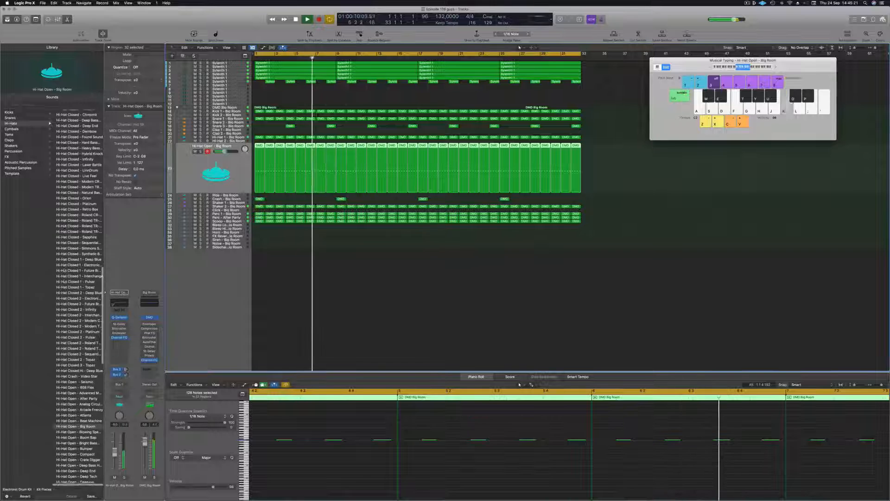
scroll(58, 383, "down", 3)
scroll(58, 383, "down", 3)
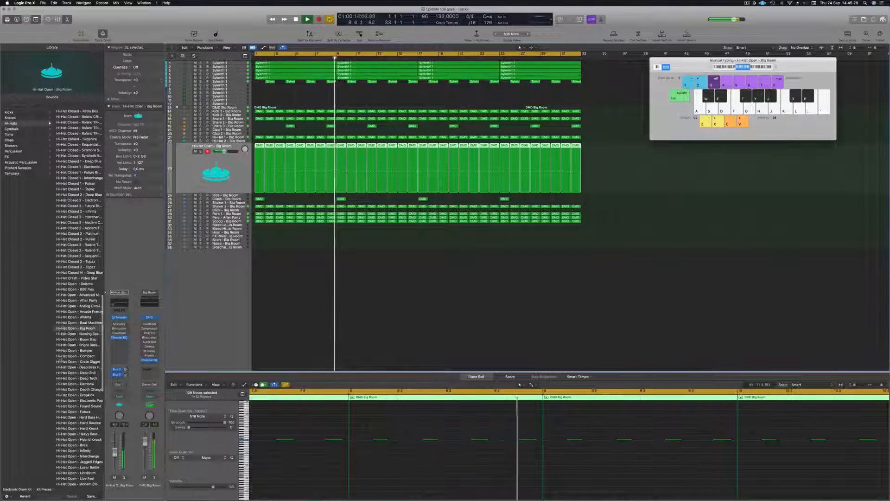
left_click(73, 378)
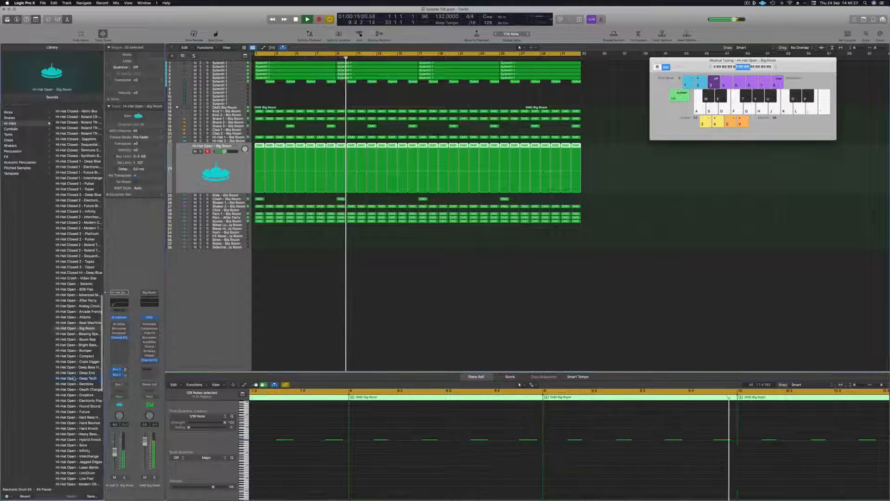
key("Return")
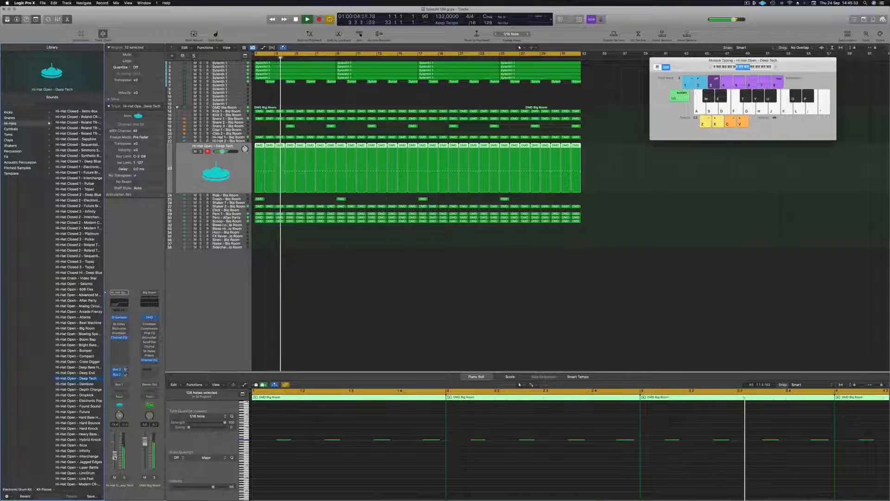
key("Return")
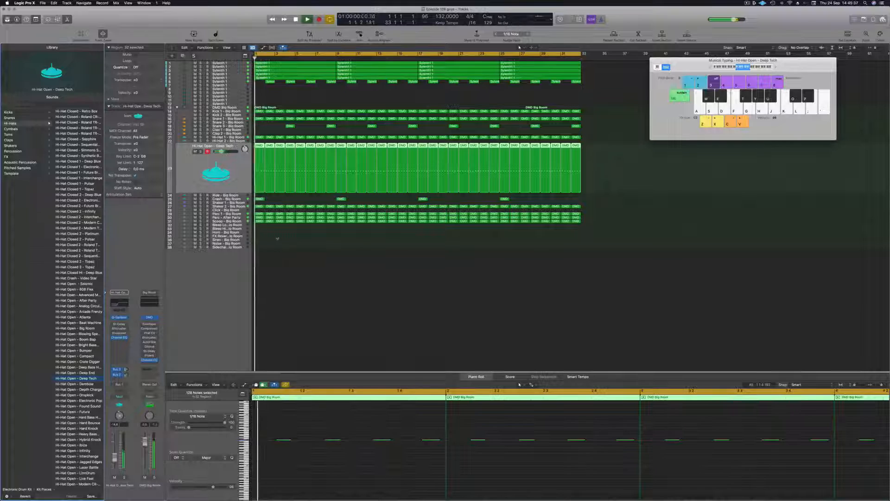
Step: Select the Perc - After Party track and check how it sits in the mix from bar 1
left_click(240, 218)
key("Return")
key("s")
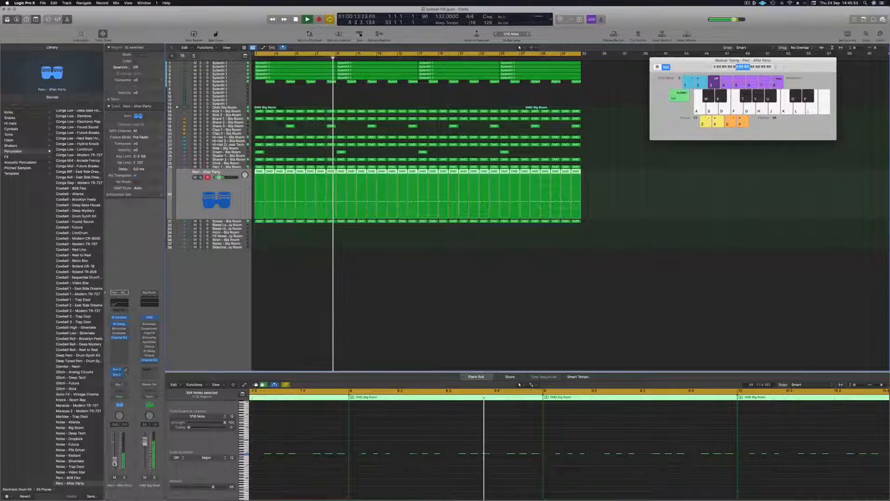
left_click(279, 308)
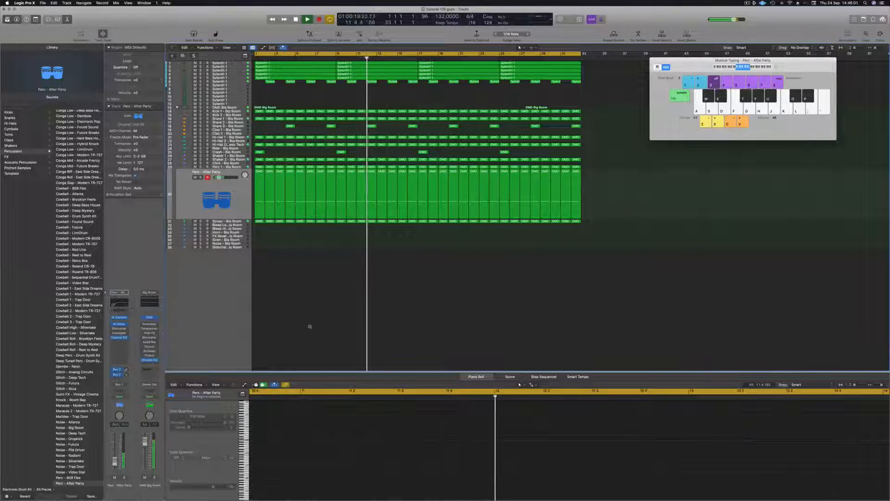
Step: Duplicate the sixth Sylenth 1 track as an empty track below it and restart playback from bar 1
scroll(305, 327, "up", 3)
scroll(309, 327, "up", 4)
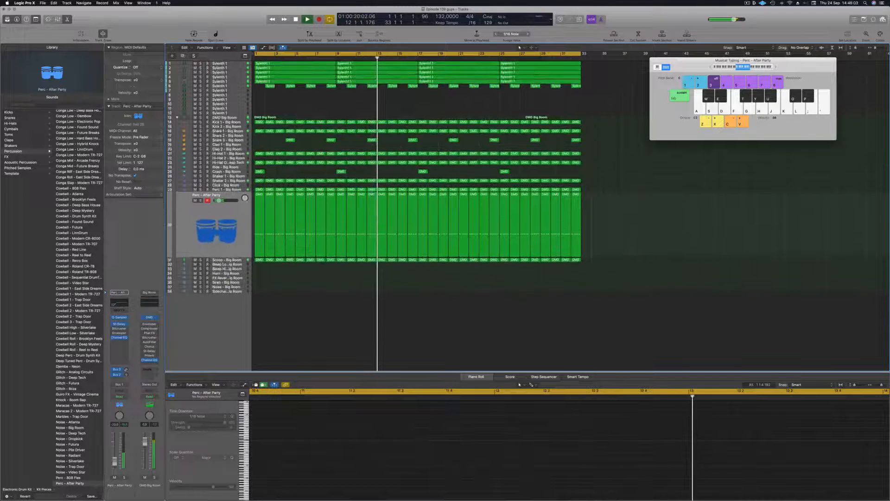
key("Return")
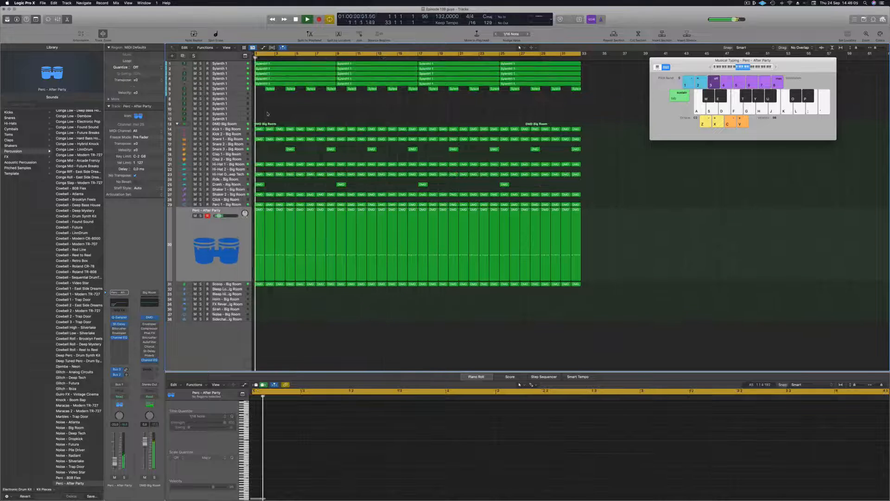
left_click(227, 89)
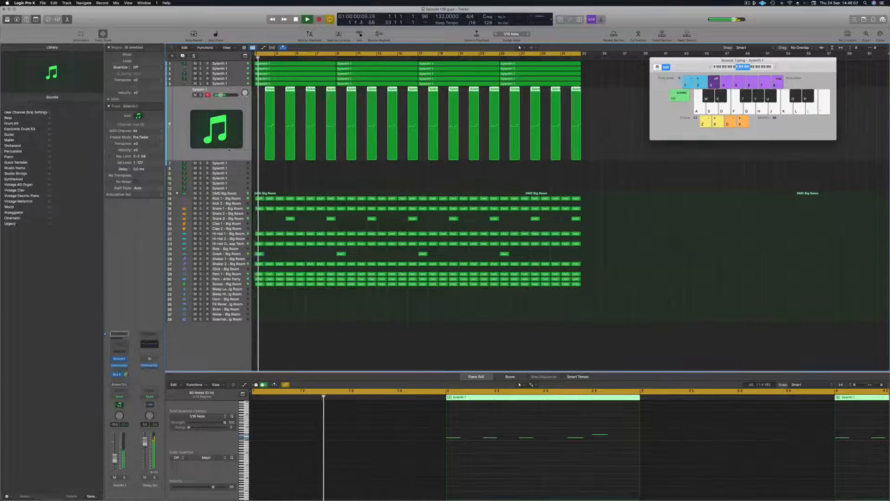
key("super+d")
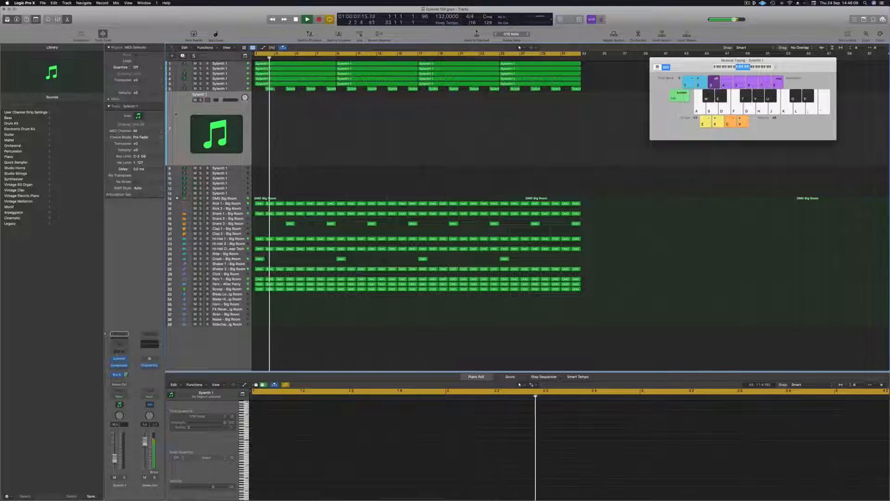
left_click(747, 3)
left_click(747, 3)
key("Return")
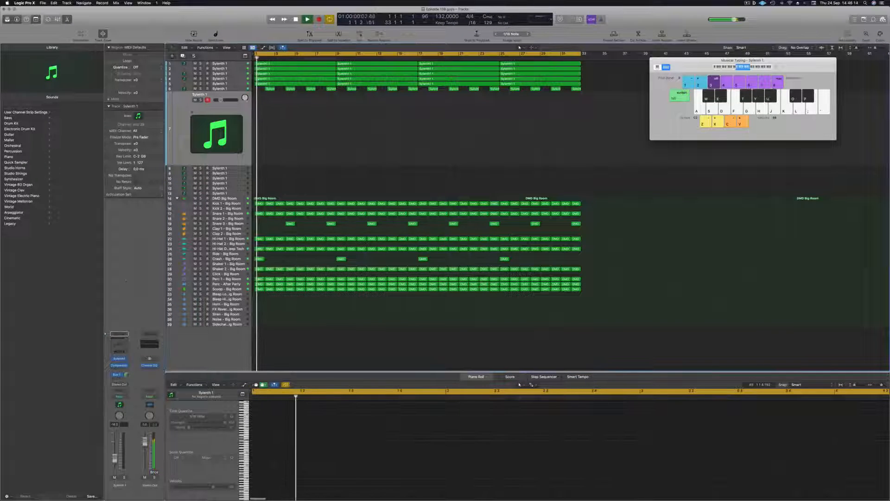
Step: Open the new track's Sylenth1 instrument and load the Sylenth1 Definitive Collection factory bank
left_click(120, 359)
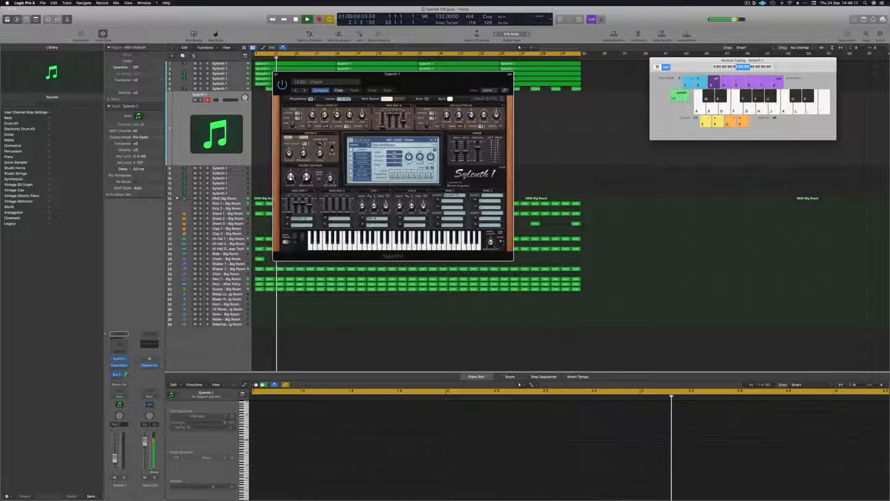
left_click(389, 140)
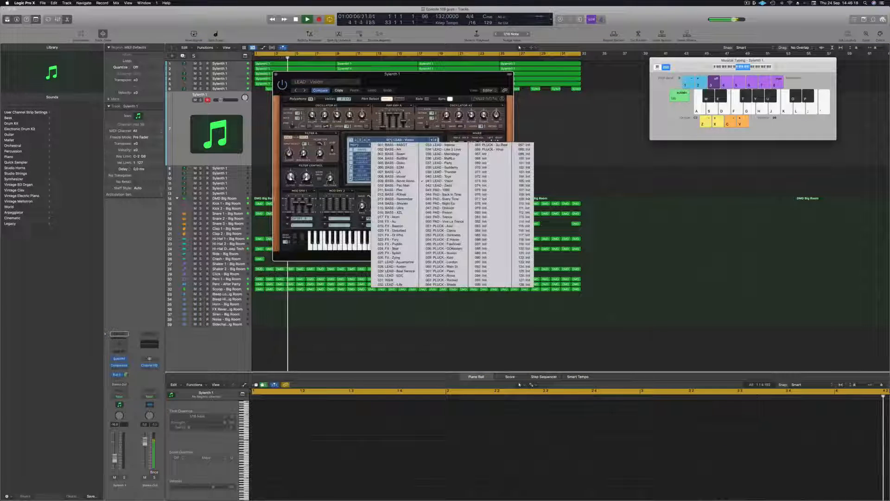
left_click(356, 145)
mouse_move(365, 155)
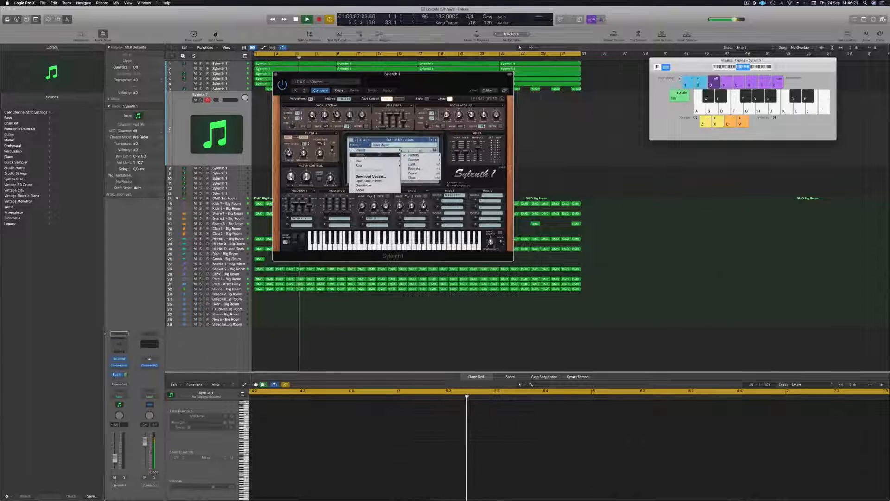
mouse_move(411, 155)
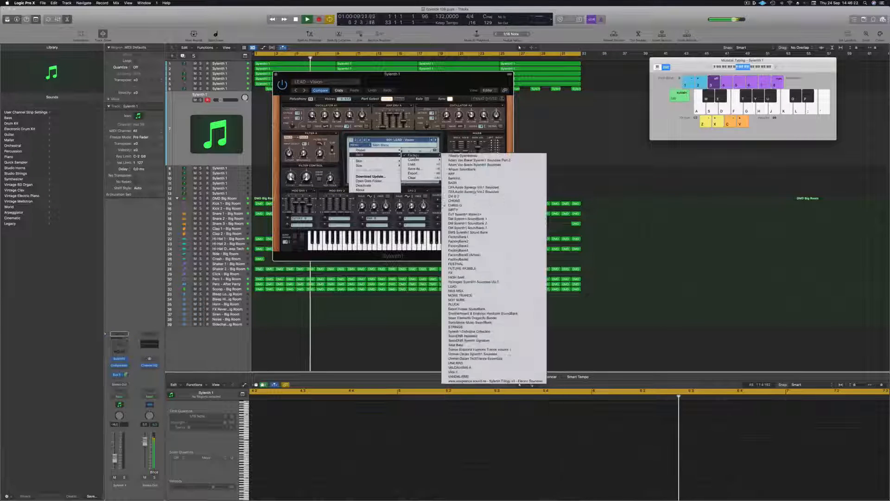
left_click(469, 331)
left_click_drag(285, 236, 407, 248)
Step: Load the LEAD - 80's Cop preset and reposition the Sylenth1 and Musical Typing windows
left_click(508, 152)
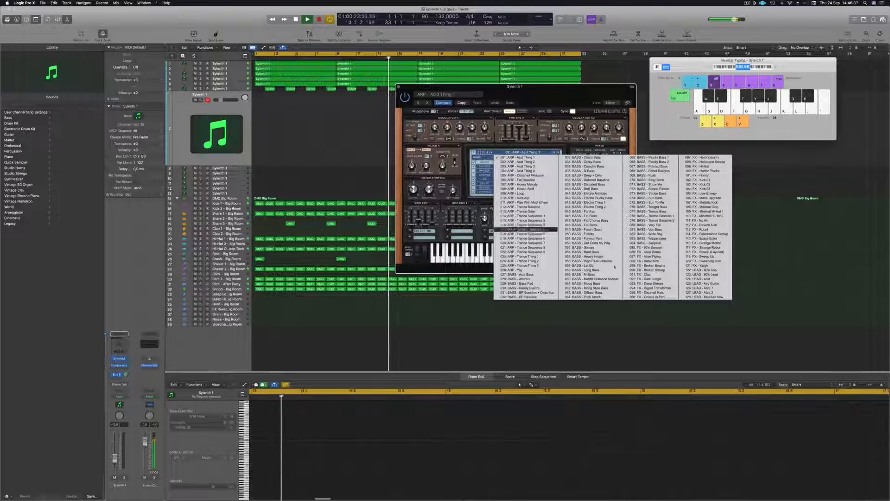
left_click(705, 270)
left_click_drag(515, 86, 539, 105)
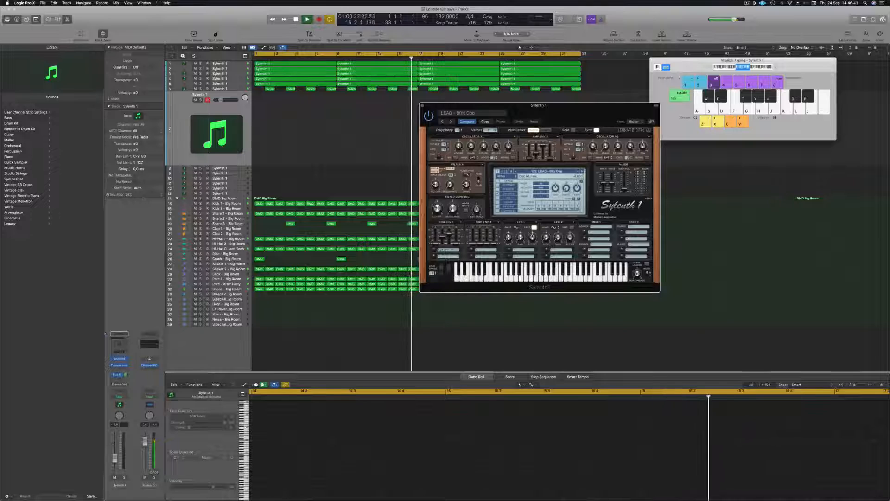
left_click_drag(544, 122, 497, 133)
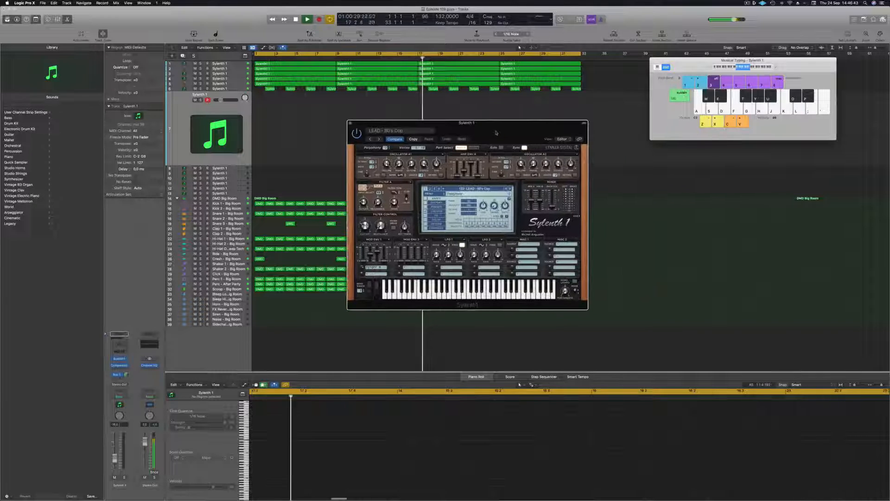
left_click_drag(788, 68, 689, 75)
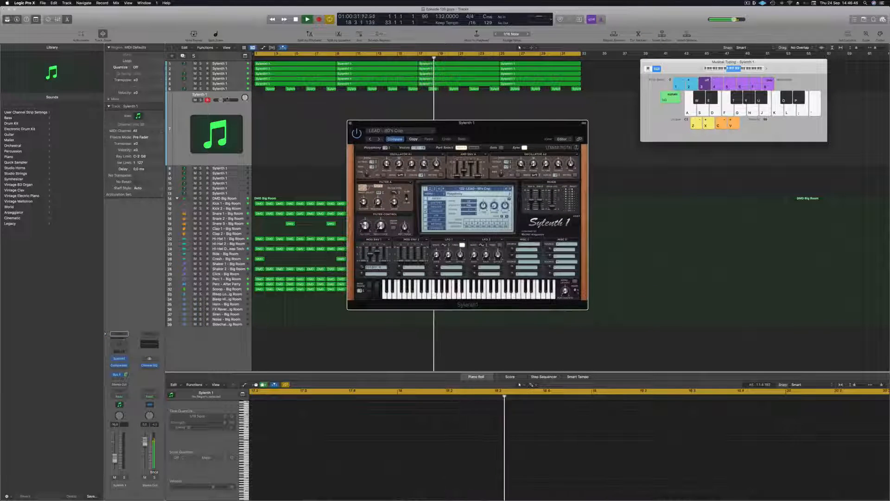
Step: Raise the new Sylenth 1 track's volume, shift Musical Typing to a higher octave and try out lead notes
left_click_drag(221, 100, 225, 100)
key("g")
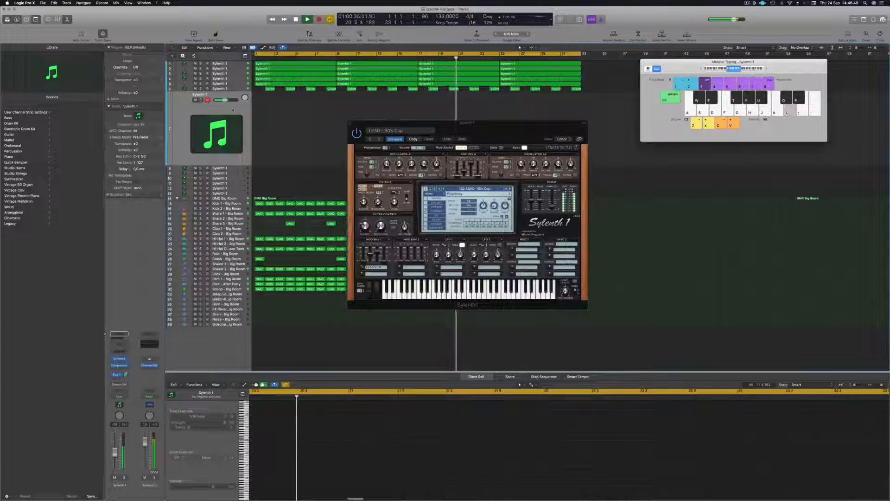
left_click(766, 69)
key("k")
key("k")
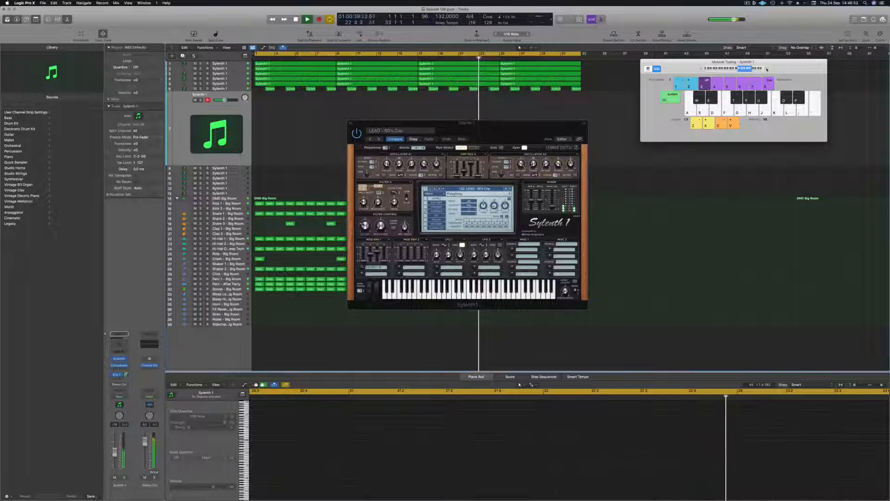
key("f")
left_click_drag(518, 128, 533, 114)
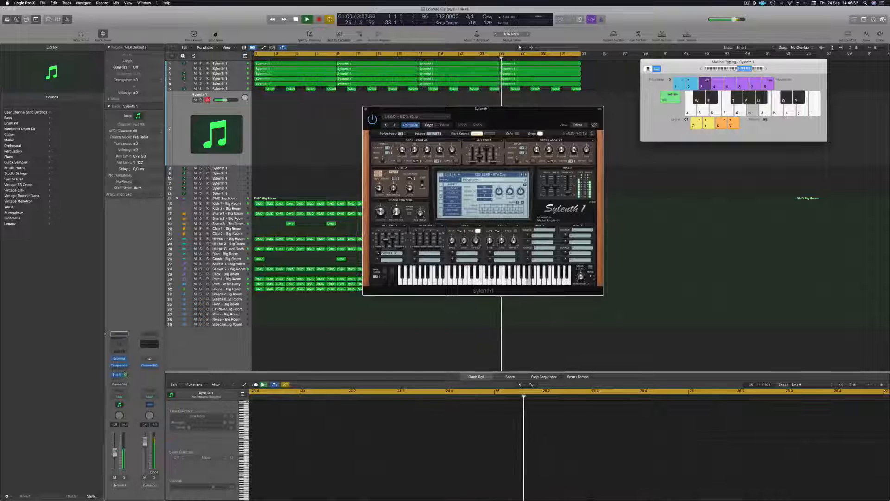
Step: Adjust the new Sylenth 1 track's volume and bus send level while playing notes with the LEAD - 80's Cop preset
left_click_drag(225, 101, 225, 100)
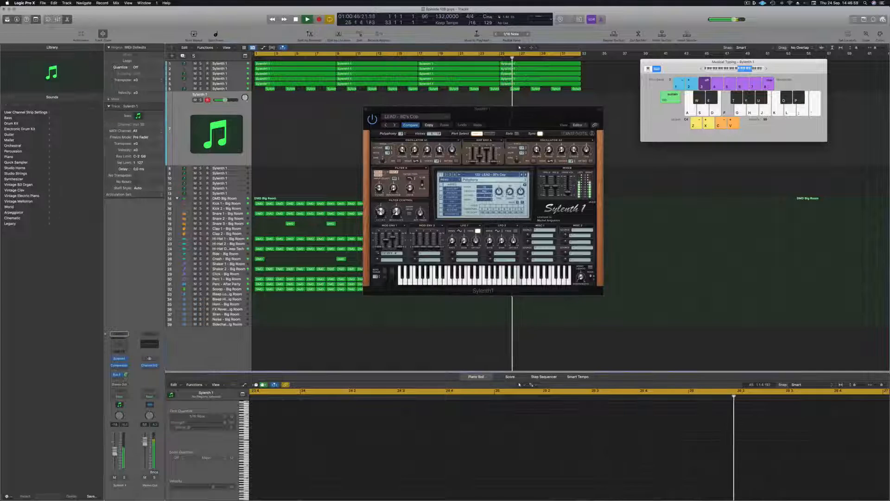
left_click_drag(126, 374, 127, 380)
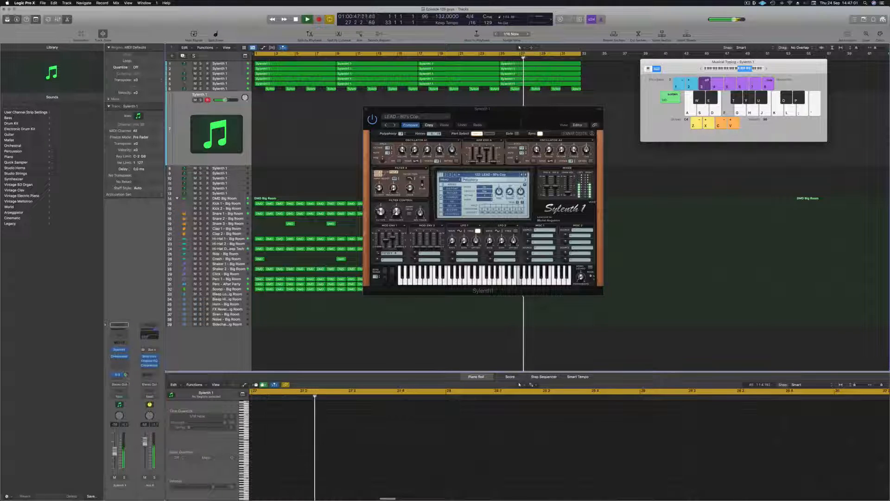
key("g")
key("h")
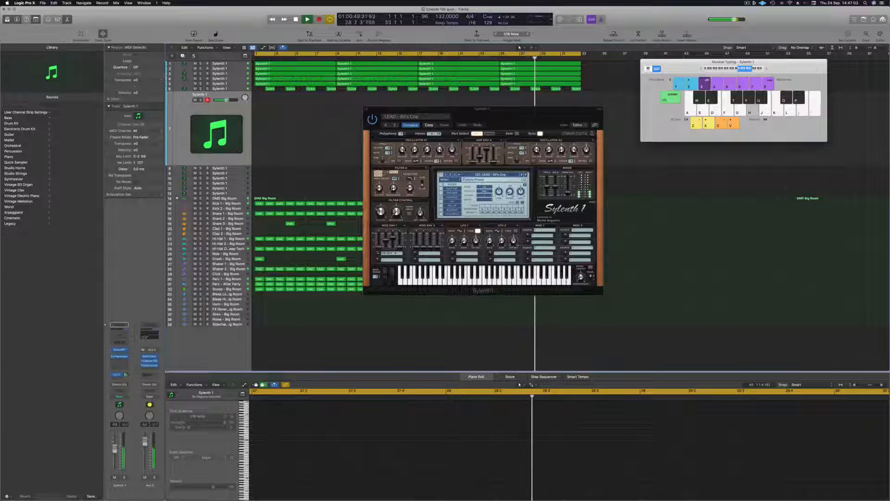
Step: Switch Sylenth1 to the LEAD - 80's Lead preset and try out lead notes with it
left_click(526, 175)
key("k")
key("h")
key("s")
key("a")
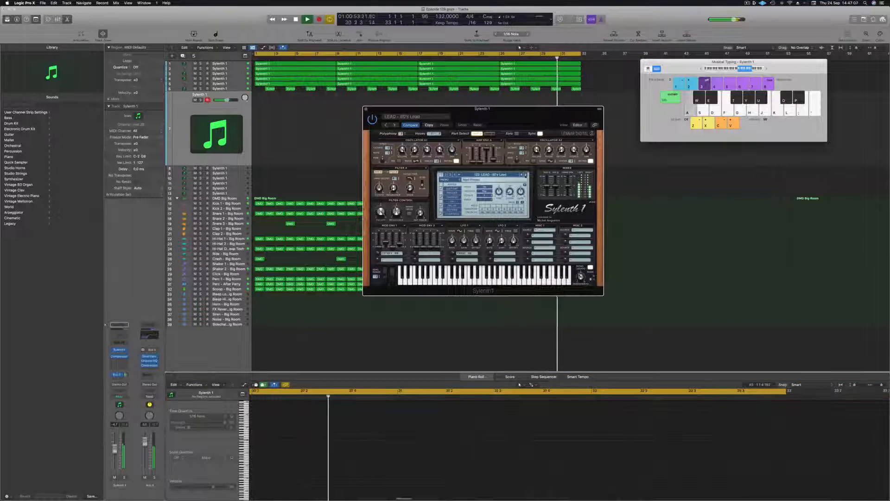
key("f")
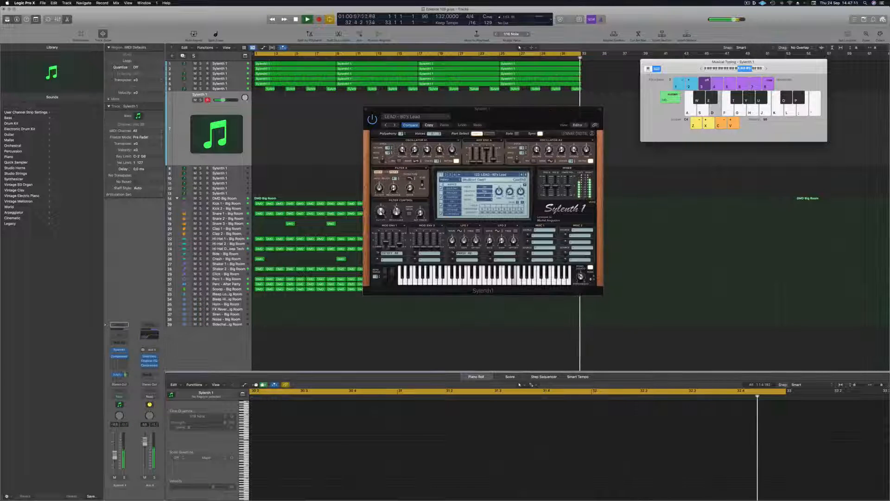
key("f")
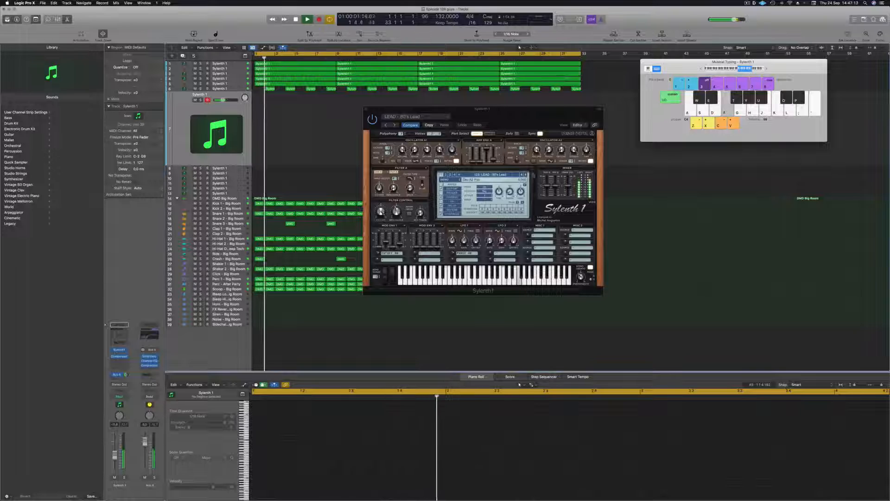
Step: Audition Sylenth1 lead presets from LEAD - Acid to LEAD - Altra 1 by playing notes over the track
left_click(525, 175)
key("d")
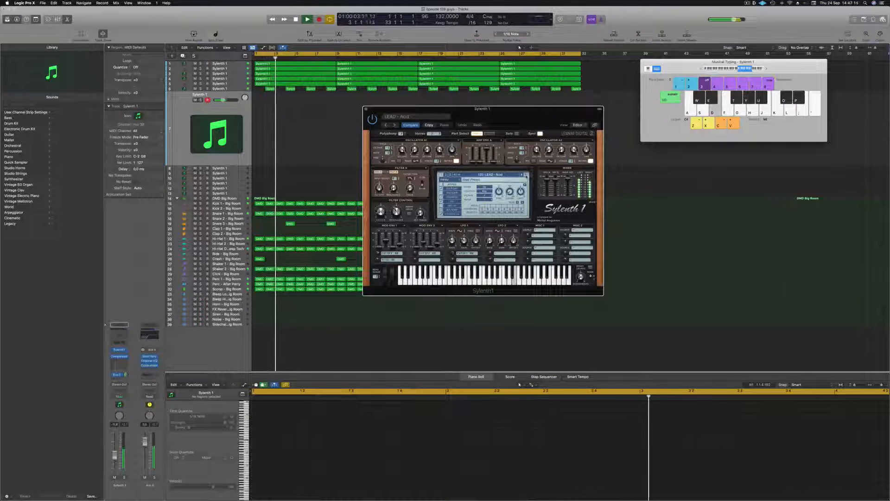
left_click(525, 175)
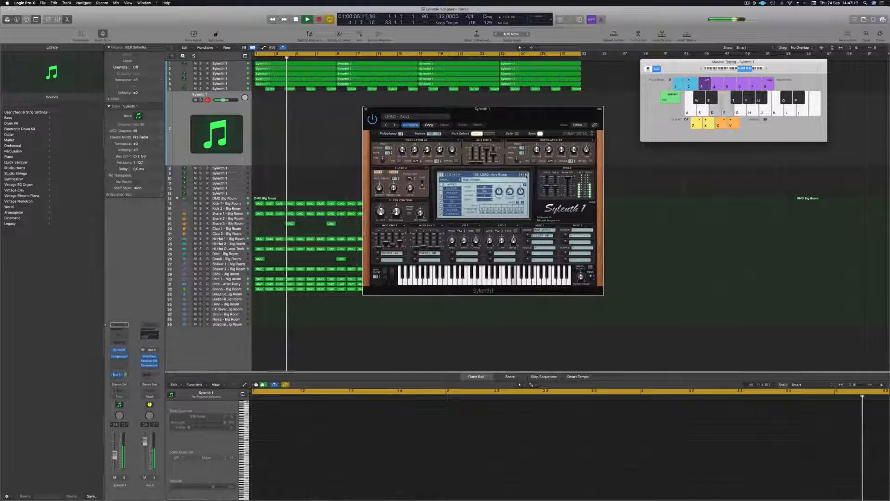
left_click(526, 175)
key("d")
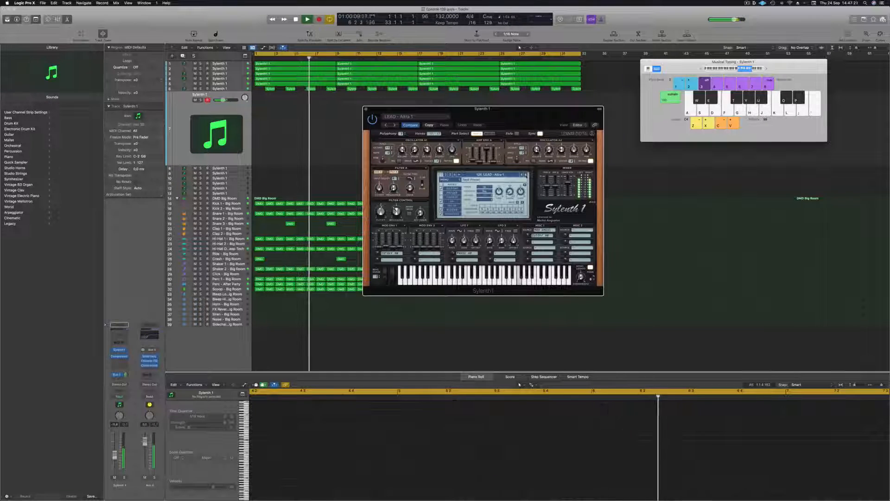
key("f")
left_click(702, 69)
key("d")
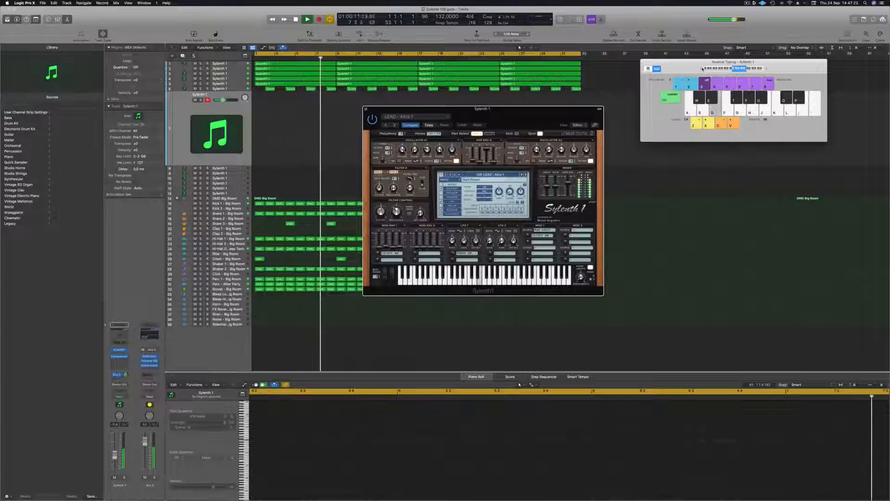
Step: Reposition the Sylenth1 window and audition the lead presets from LEAD - Altra 2 to LEAD - Brass
left_click_drag(543, 109, 523, 113)
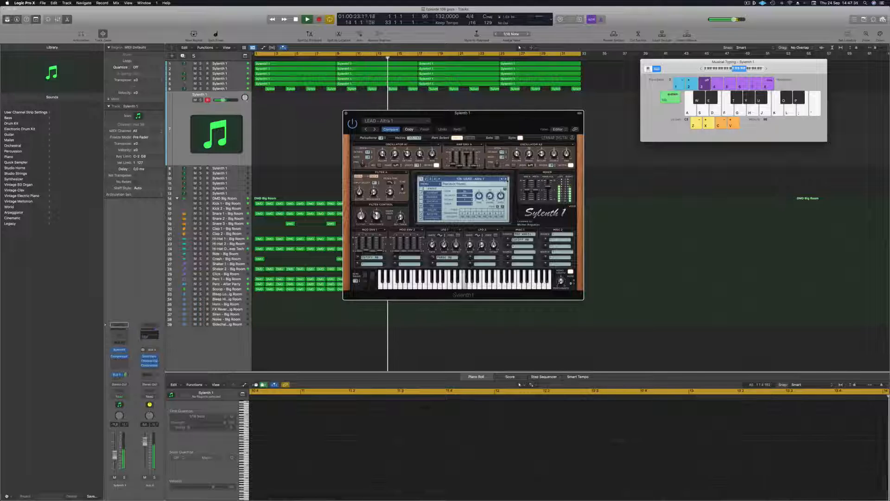
left_click(507, 179)
key("a")
left_click(506, 179)
key("a")
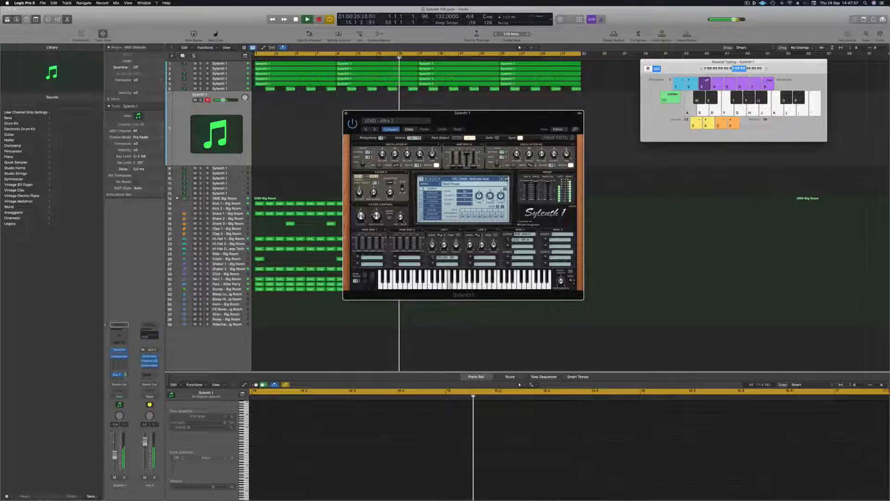
left_click(506, 179)
key("a")
left_click(506, 179)
key("d")
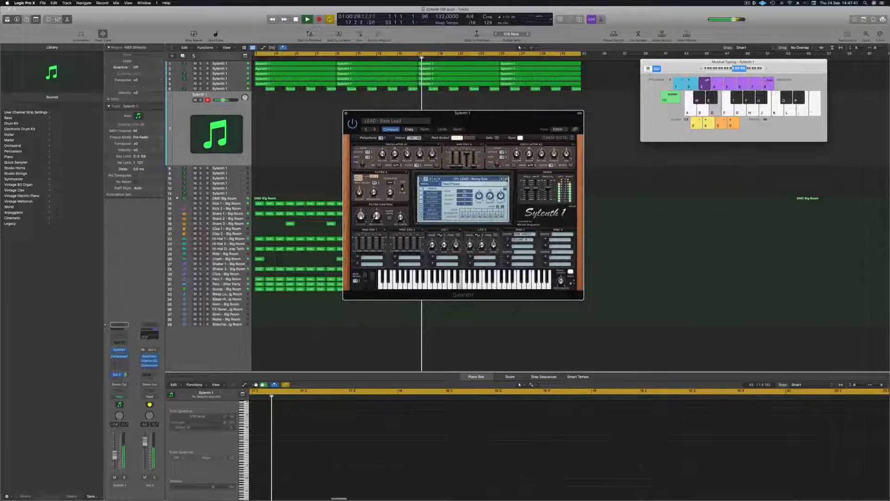
left_click(506, 179)
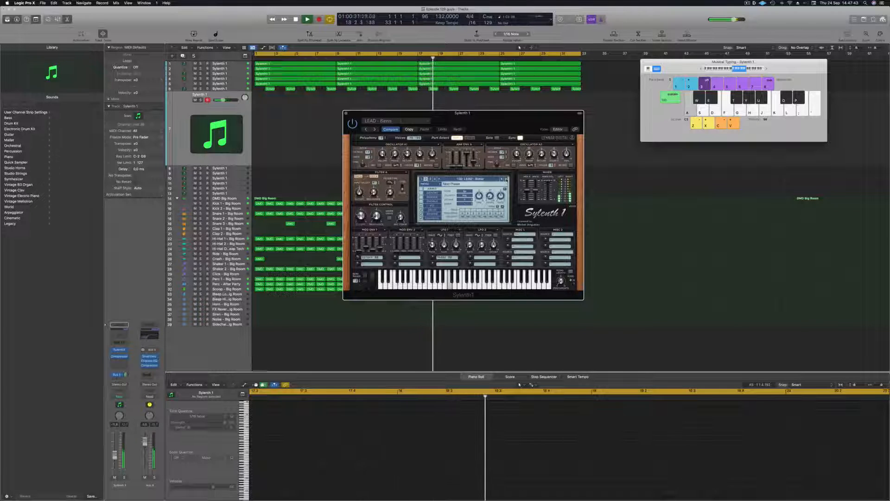
left_click(506, 179)
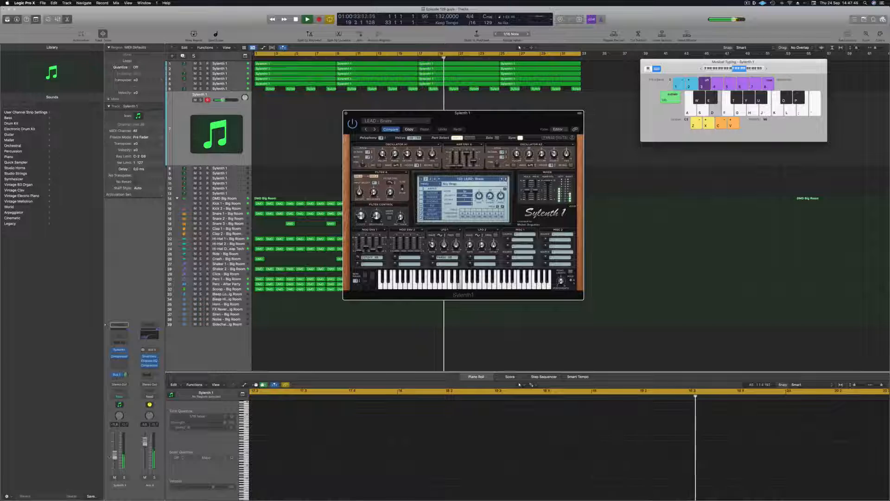
Step: Raise the Sylenth 1 track's volume and audition the lead presets from LEAD - Brass 1 to LEAD - Central Park
left_click_drag(115, 454, 116, 444)
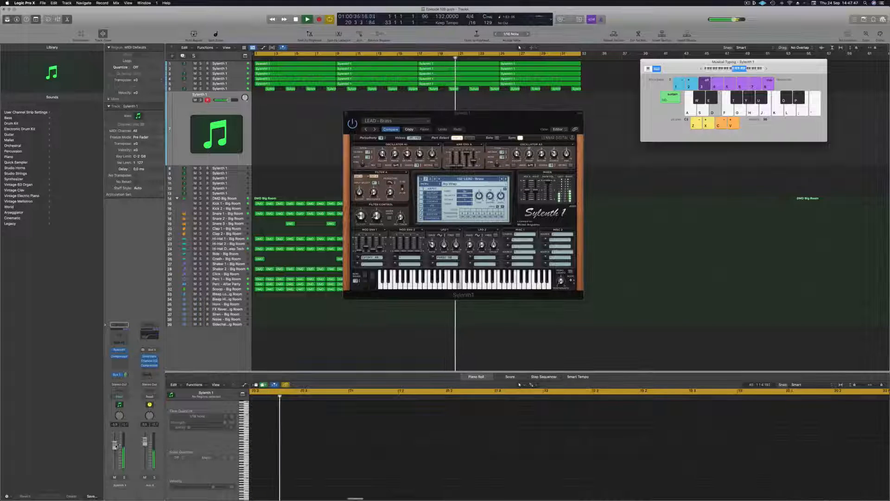
left_click(506, 179)
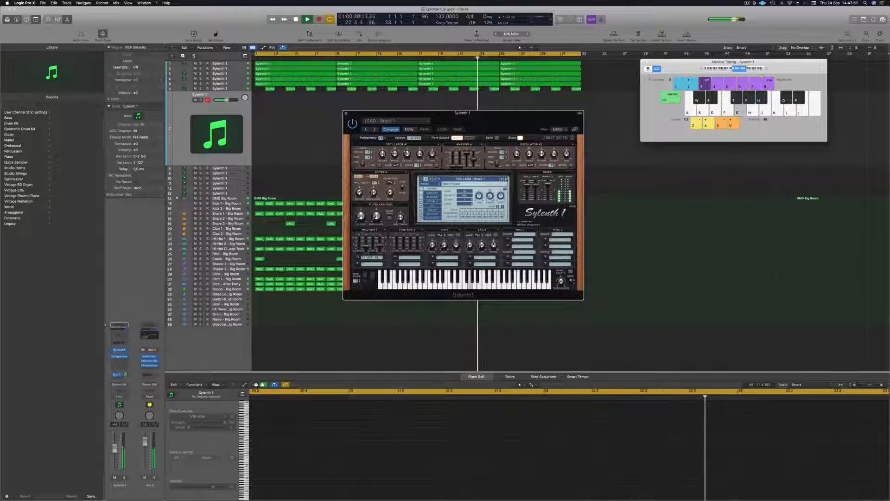
left_click(507, 180)
key("d")
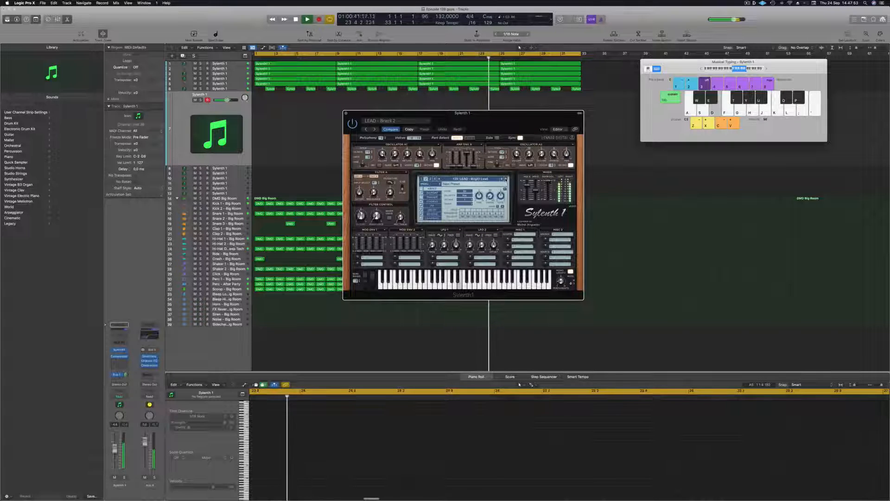
left_click(507, 179)
key("f")
left_click(506, 179)
key("f")
key("g")
left_click(506, 179)
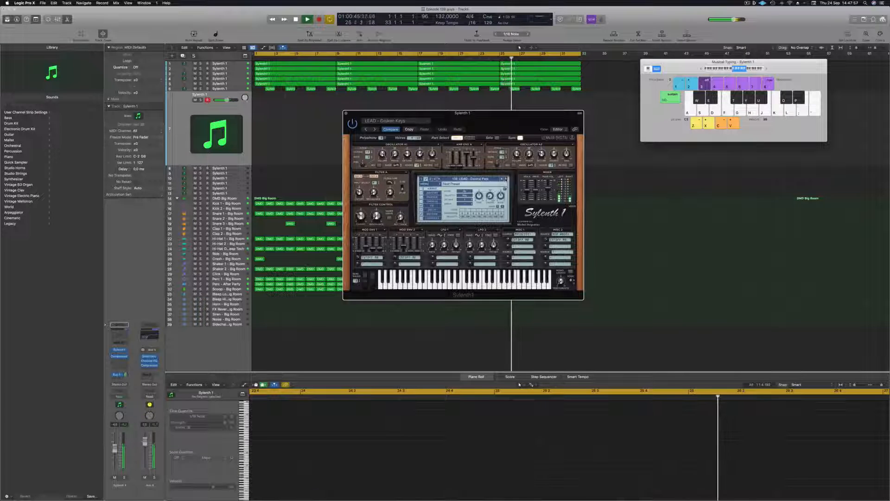
key("f")
key("g")
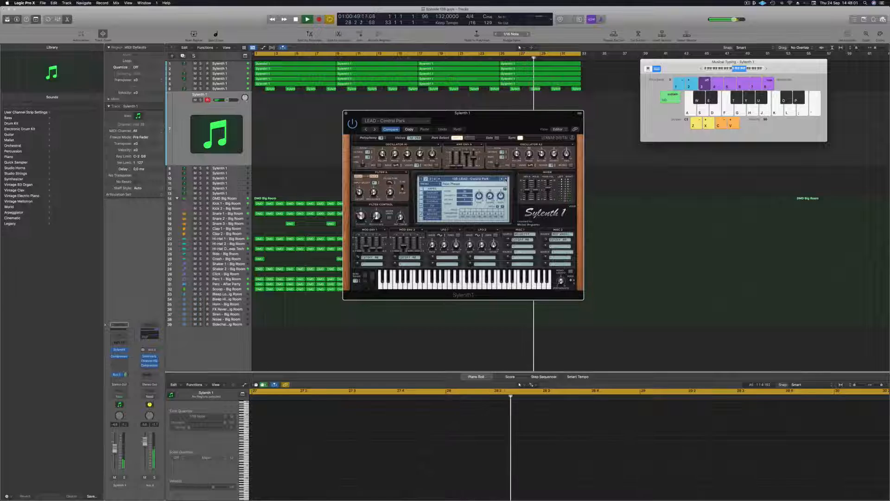
Step: Play a short melody on the current sound and continue through the lead presets to LEAD - Discover Trance
left_click(506, 180)
key("f")
key("g")
key("d")
key("f")
key("s")
left_click(506, 179)
key("f")
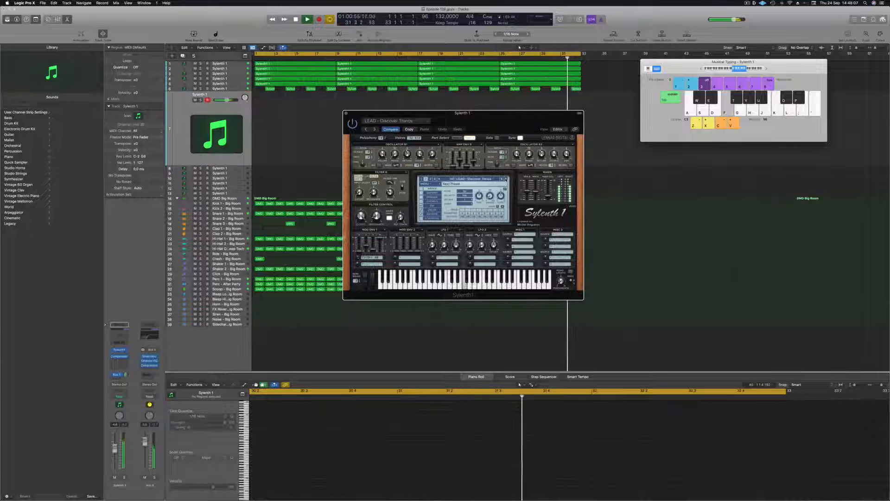
Step: Audition the following distorted lead presets and load the LEAD - Divine preset
left_click(507, 179)
key("a")
left_click(507, 179)
key("a")
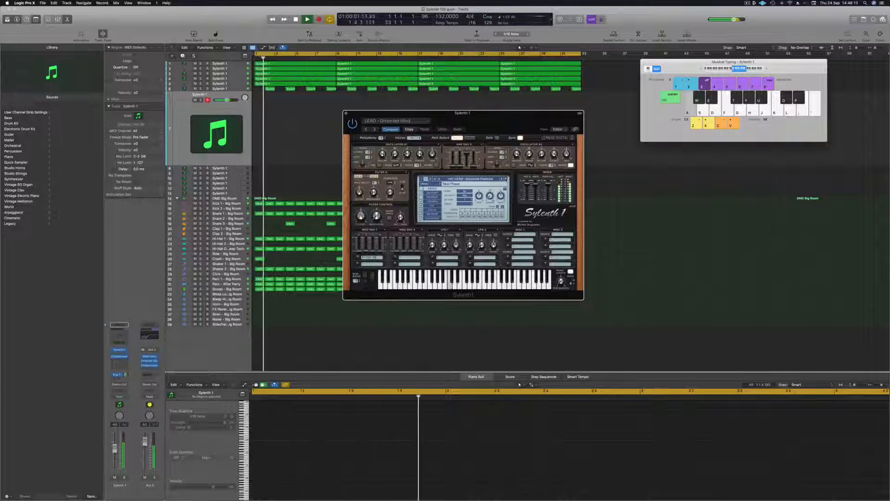
left_click(506, 179)
key("a")
left_click(506, 179)
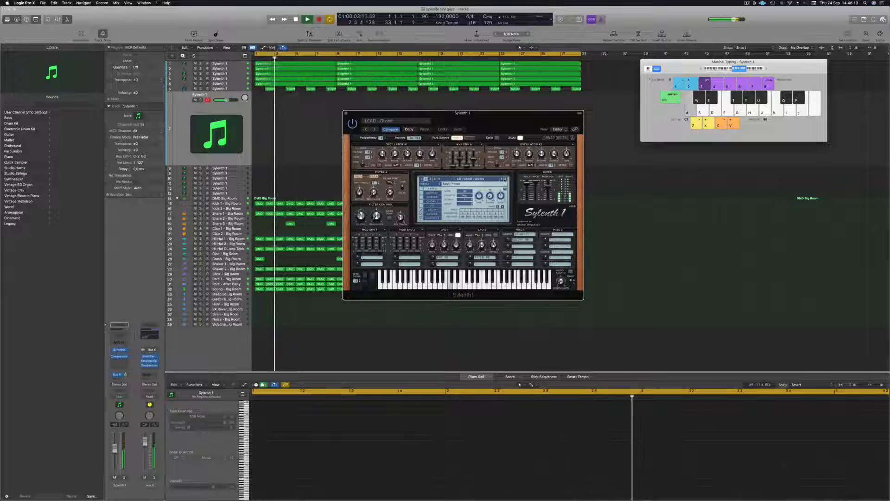
Step: Rehearse a lead melody with the LEAD - Divine preset over the playing track
key("f")
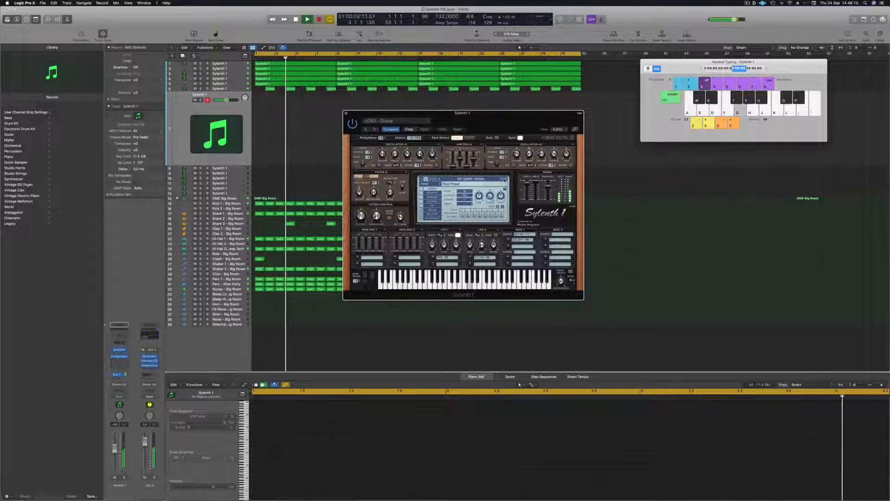
key("d")
key("f")
key("d")
key("d")
key("f")
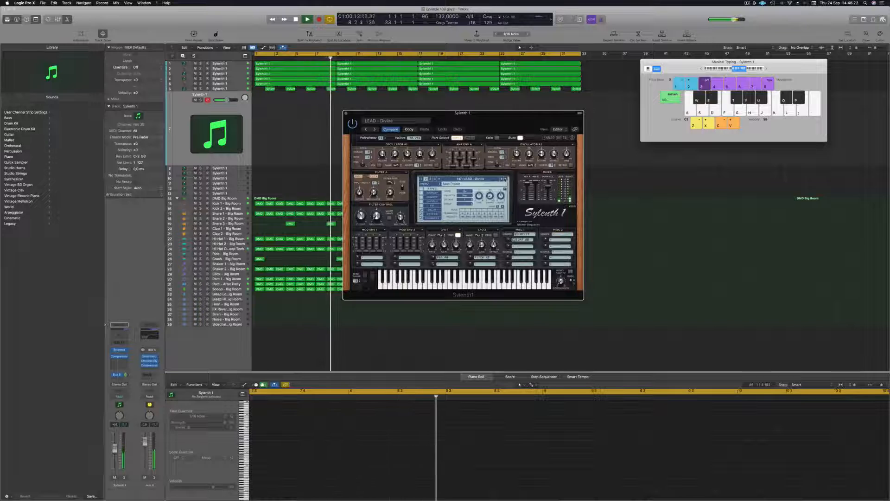
Step: Record the lead melody on the new Sylenth 1 track and stop recording
key("r")
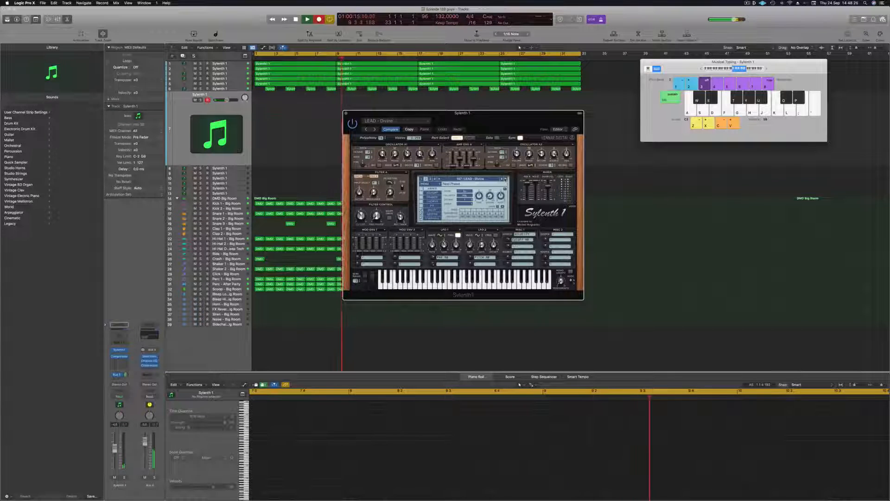
key("a")
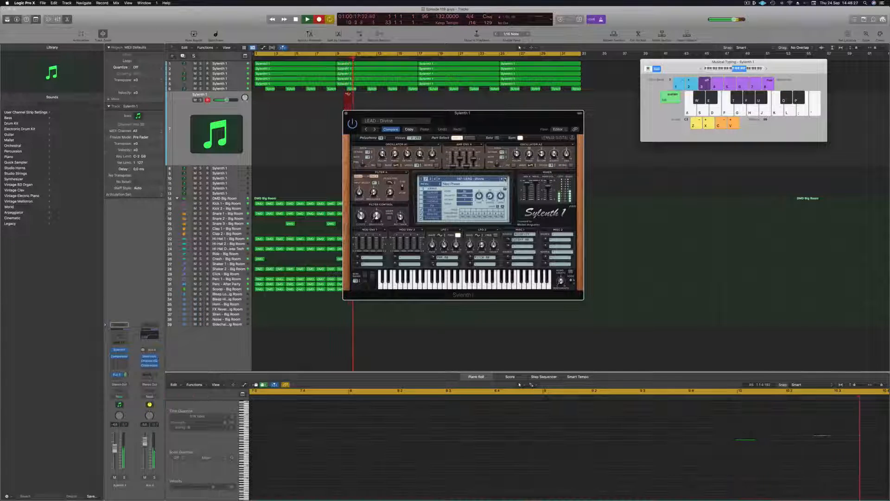
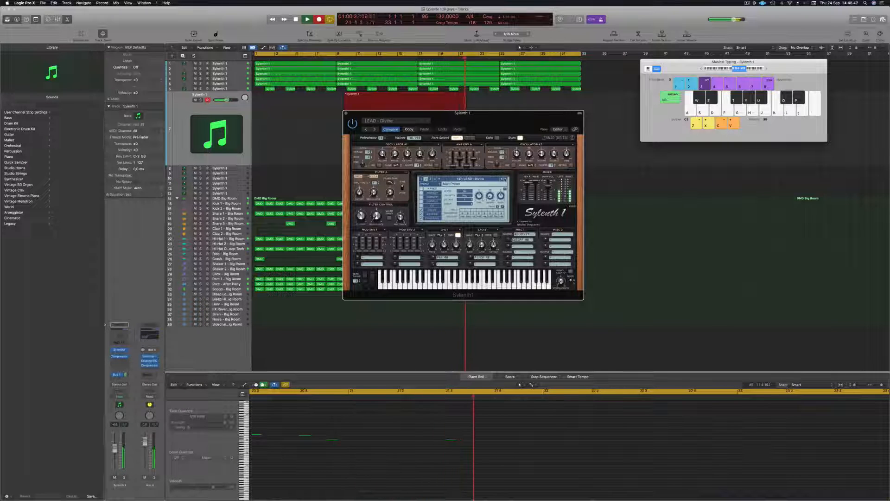
key("d")
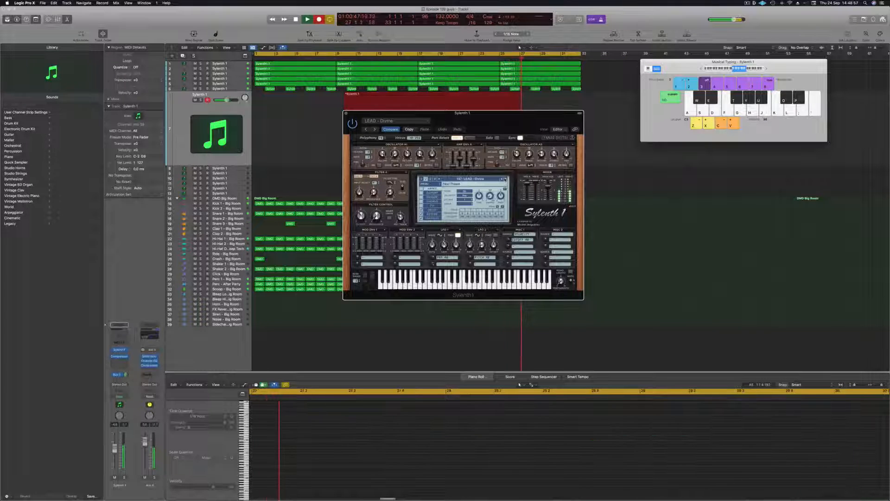
key("space")
key("space")
Step: Move the Sylenth1 window clear of the arrangement, shift the recorded lead region to start at bar 2 and play from bar 1
left_click_drag(512, 123, 825, 135)
left_click_drag(407, 94, 327, 98)
key("space")
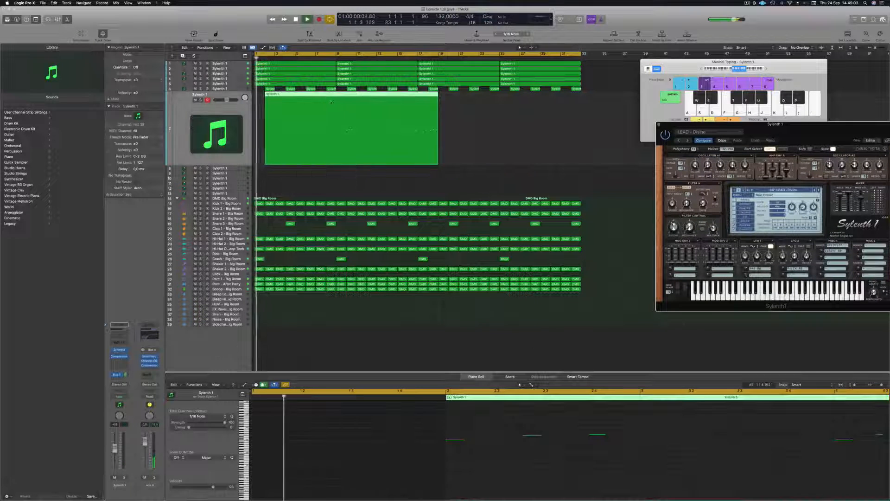
Step: Play through the recorded lead region with all its notes selected and examine the melody's note pattern in the Piano Roll
scroll(523, 446, "down", 5)
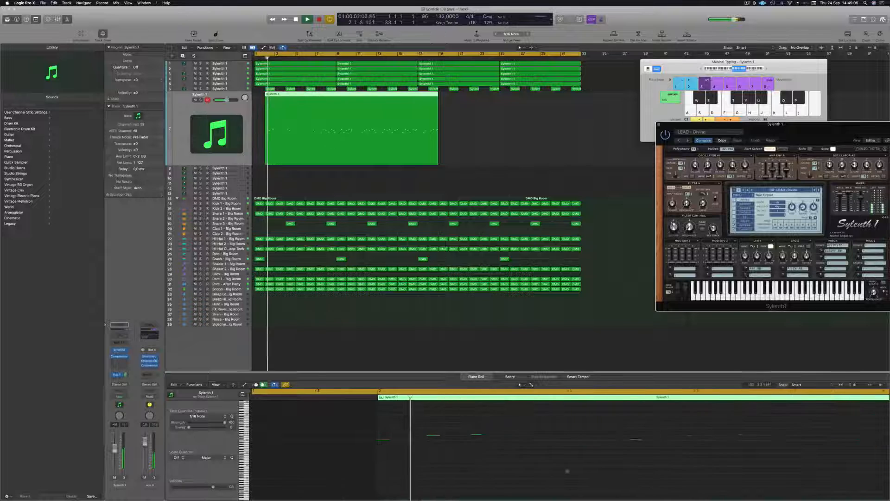
left_click(488, 457)
key("super+a")
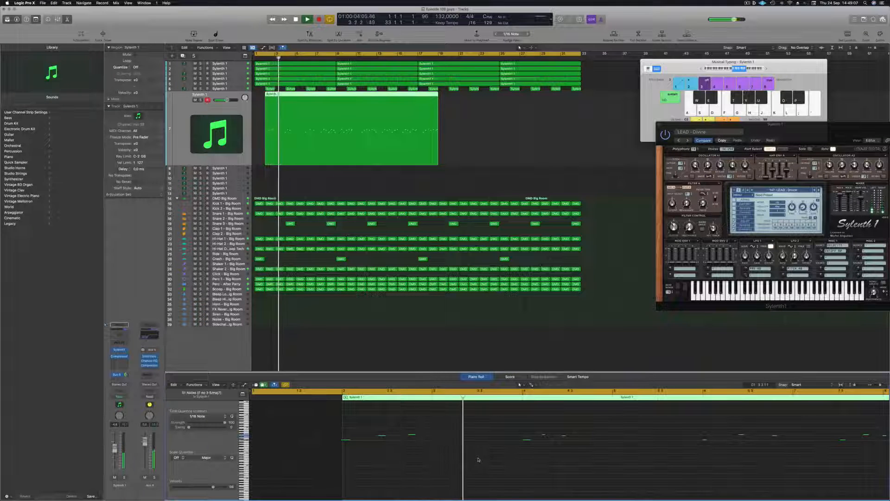
scroll(470, 460, "down", 3)
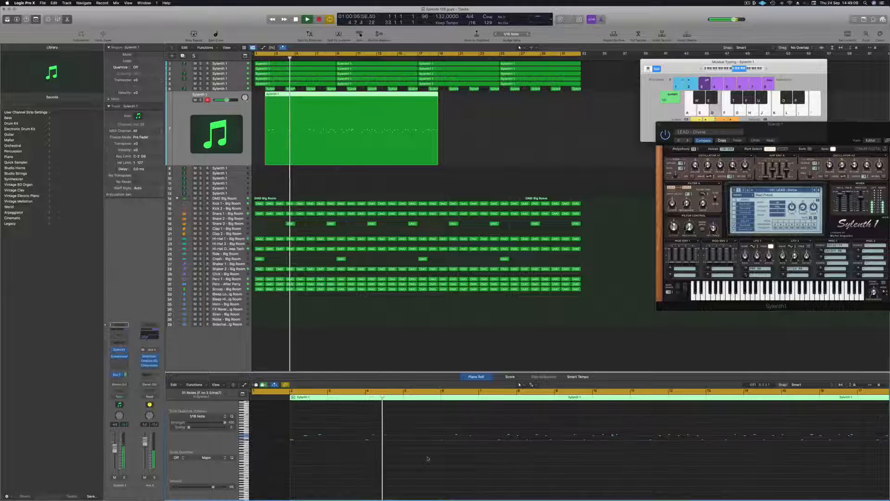
scroll(441, 465, "up", 2)
scroll(442, 464, "down", 1)
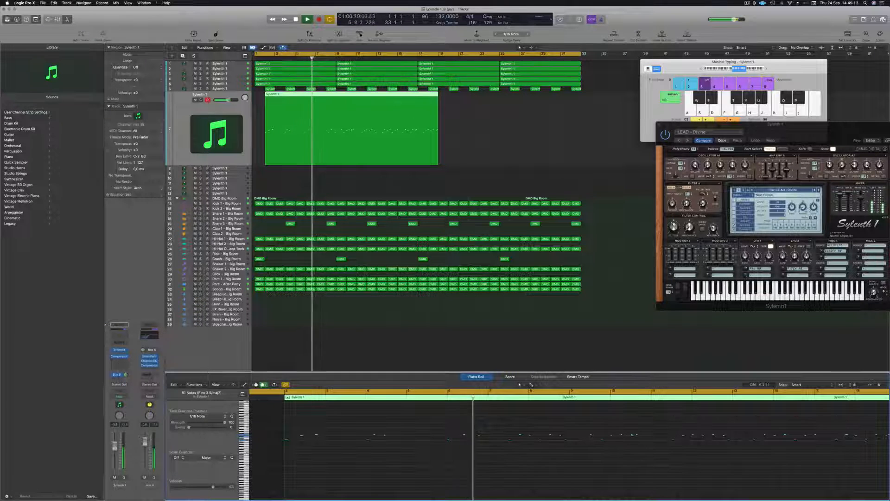
scroll(557, 462, "up", 1)
scroll(556, 462, "down", 1)
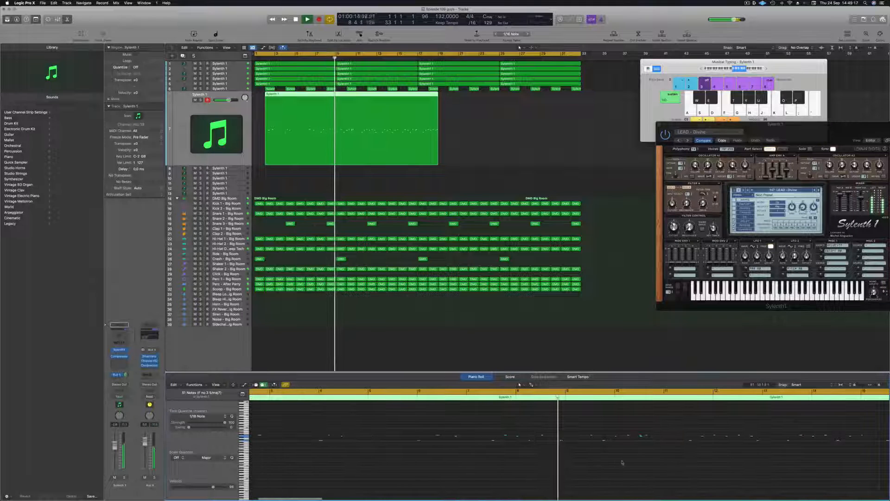
scroll(624, 462, "up", 1)
scroll(660, 463, "up", 1)
scroll(705, 462, "down", 1)
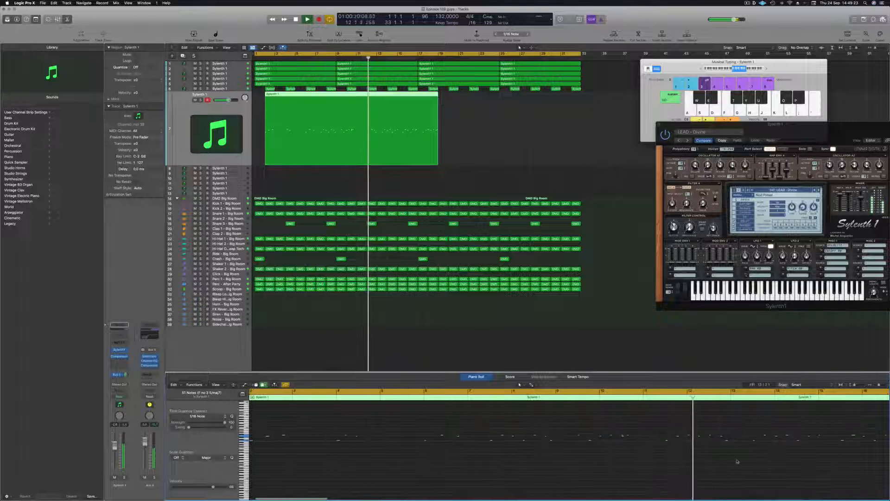
scroll(745, 462, "up", 2)
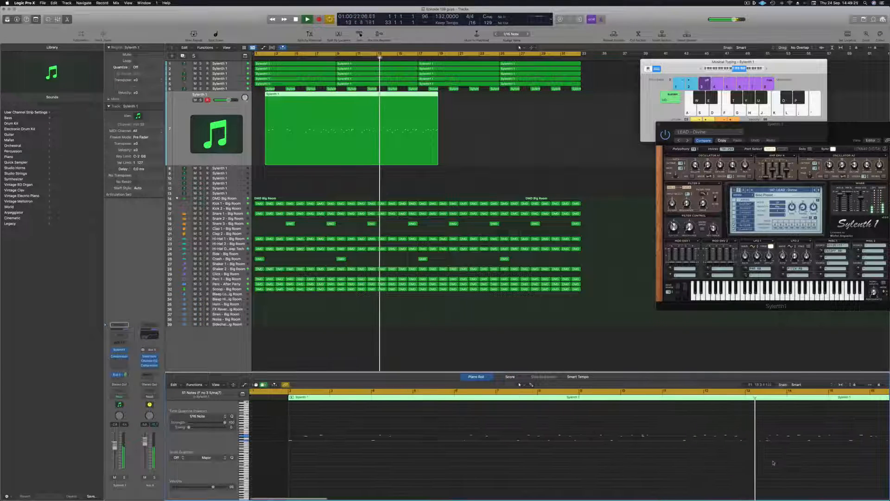
scroll(779, 462, "down", 2)
scroll(742, 465, "right", 2)
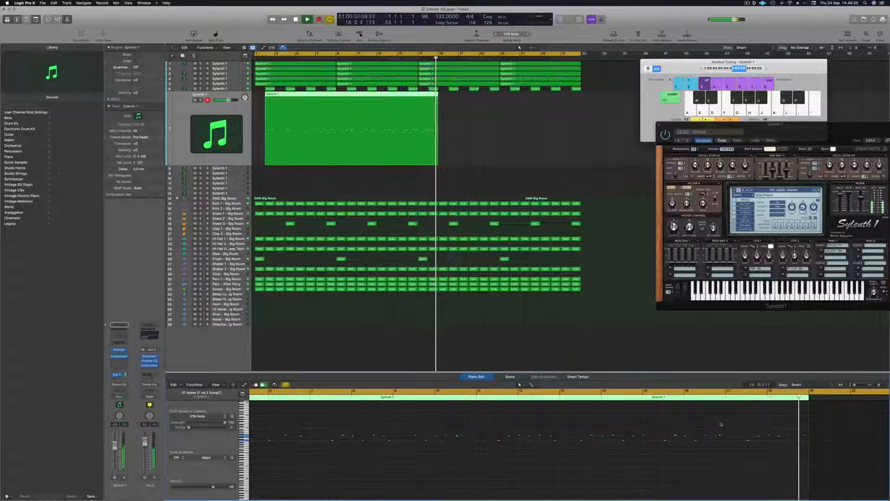
key("space")
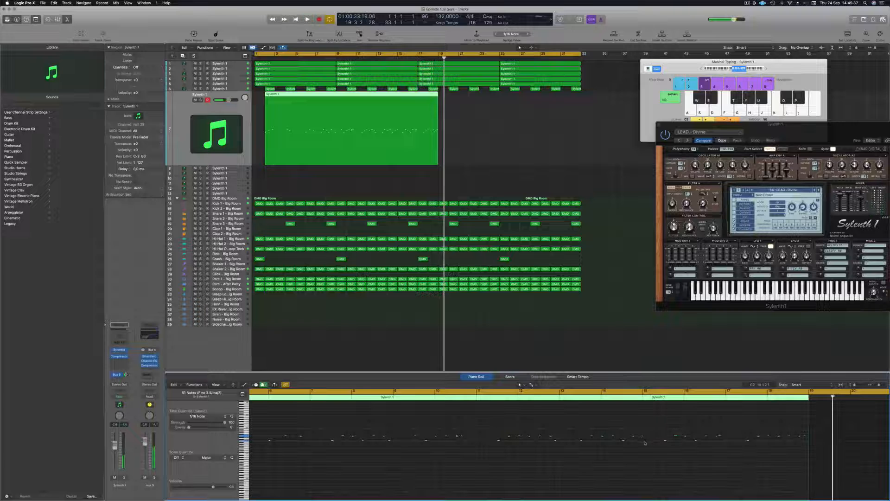
Step: Split the recorded lead region at bar 15, delete the earlier part and move the remaining four bars to bar 1
key("Return")
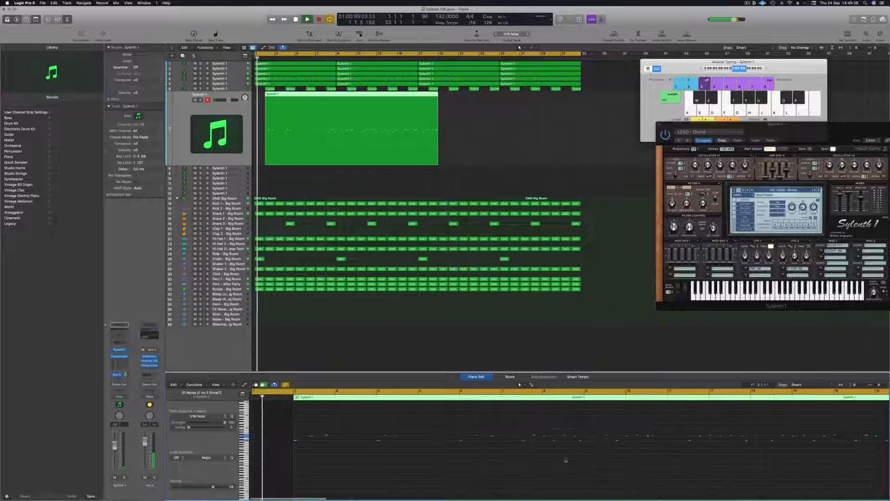
key("space")
scroll(721, 451, "right", 5)
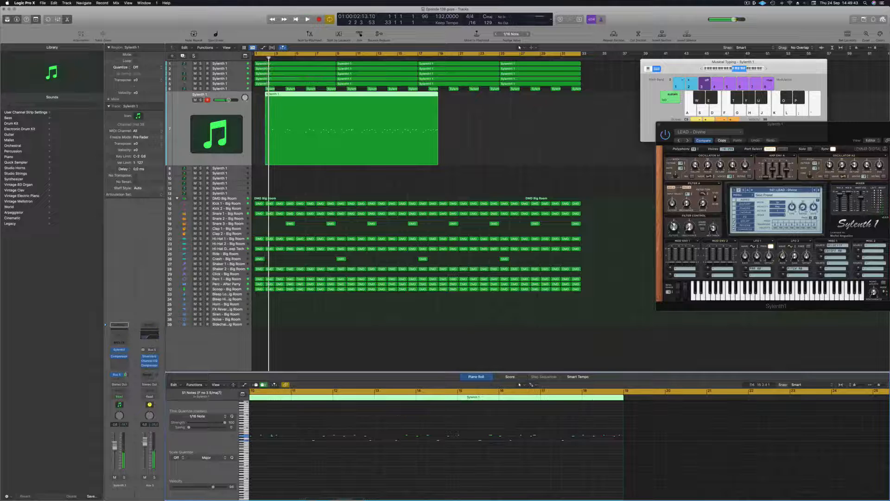
double_click(398, 95, "super")
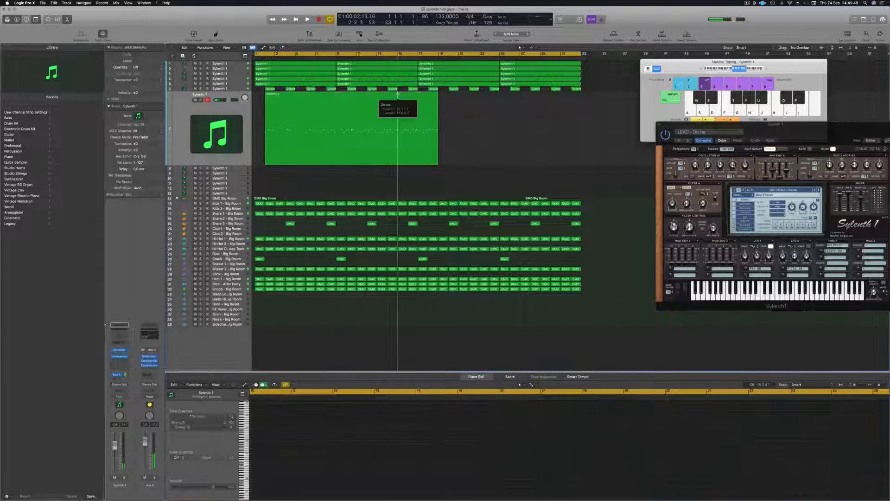
left_click(383, 95)
key("Delete")
left_click_drag(427, 106, 284, 105)
Step: Play the trimmed four-bar lead repeatedly from bar 1 and check its notes in the Piano Roll
key("space")
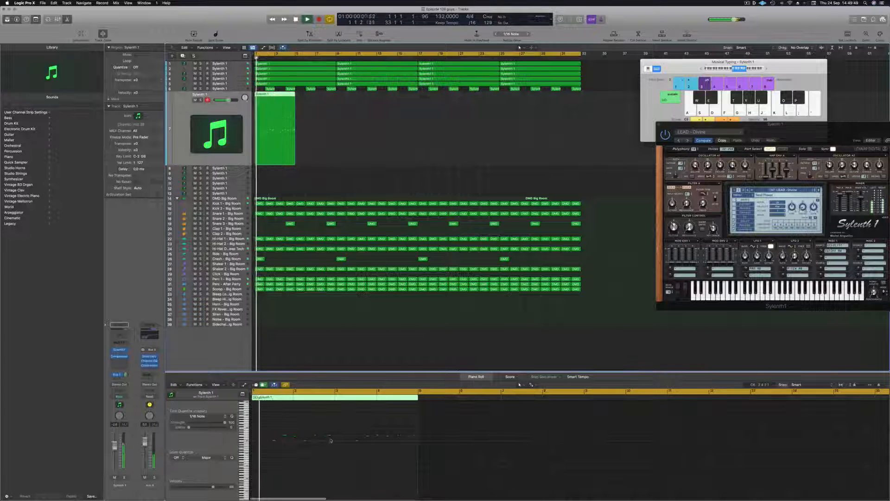
scroll(321, 459, "up", 4)
left_click_drag(270, 427, 250, 447)
key("Return")
scroll(440, 431, "up", 3)
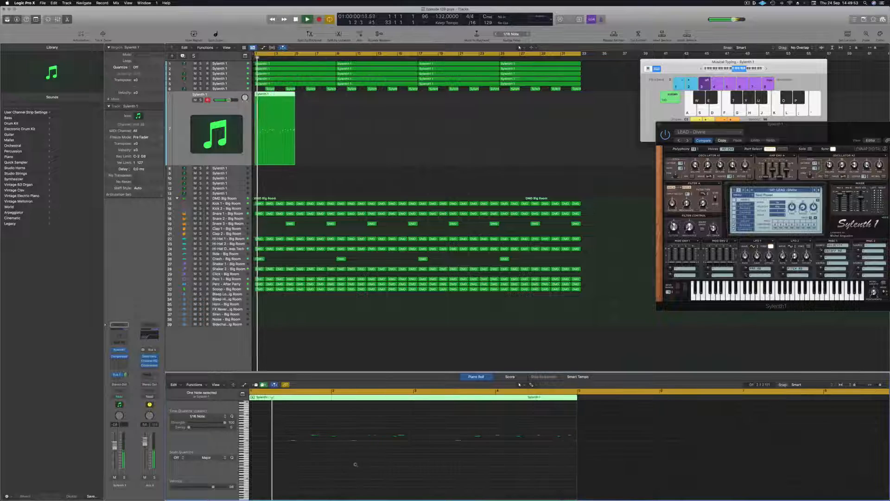
key("Return")
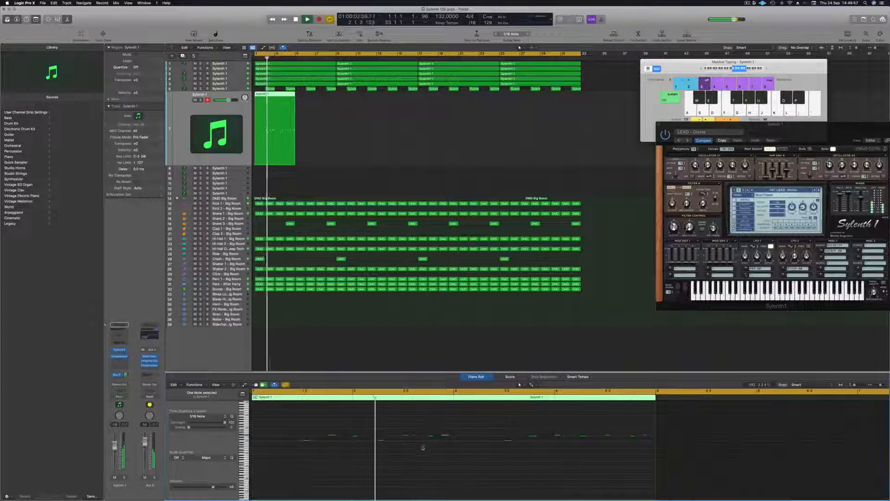
scroll(423, 448, "down", 2)
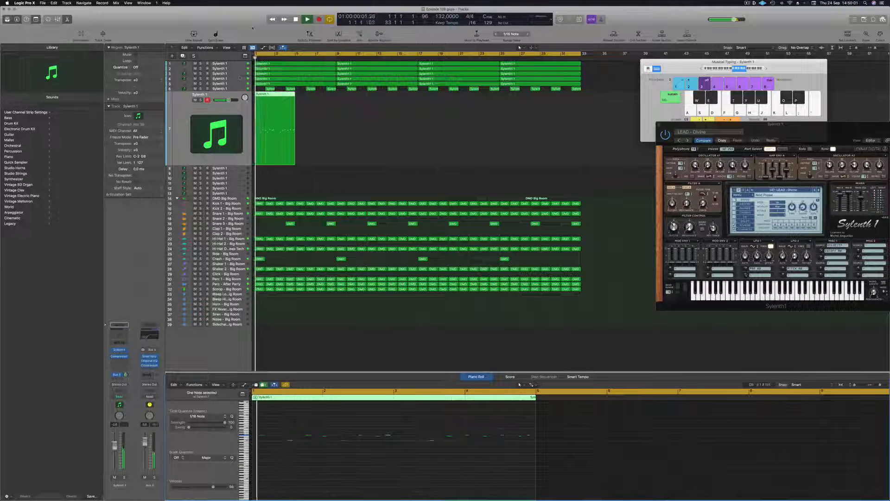
key("space")
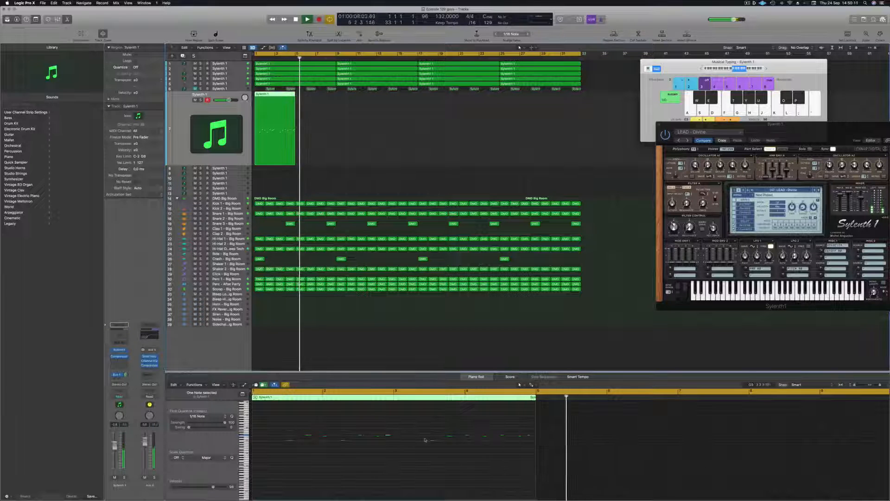
key("Return")
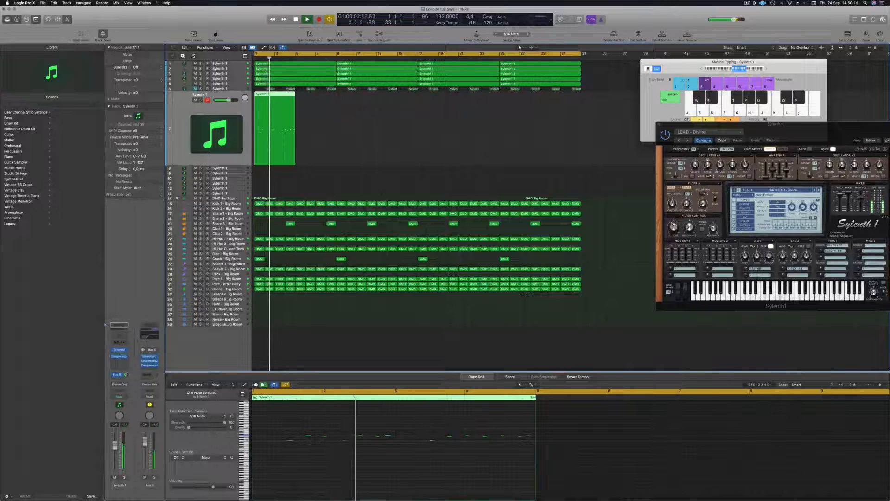
Step: Bring the Sylenth1 window fully into view and briefly solo the lead track to hear the melody alone
left_click_drag(830, 133, 635, 110)
left_click(200, 100)
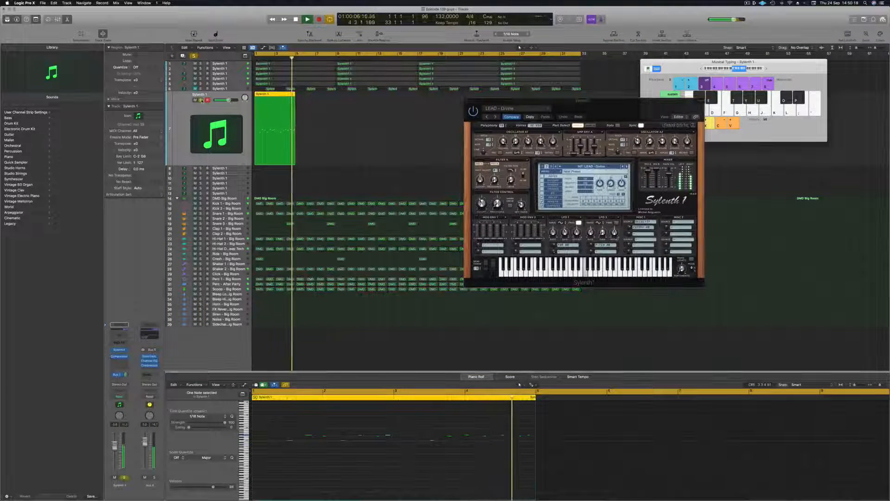
left_click(200, 100)
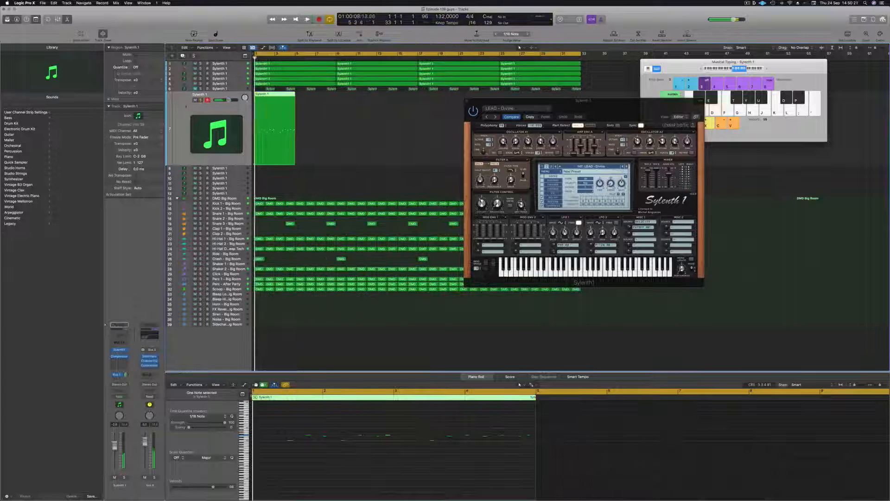
Step: Audition the lead presets following LEAD - Divine with the four-bar melody, up to LEAD - Earthshaker
left_click(627, 167)
left_click(627, 167)
left_click(627, 167)
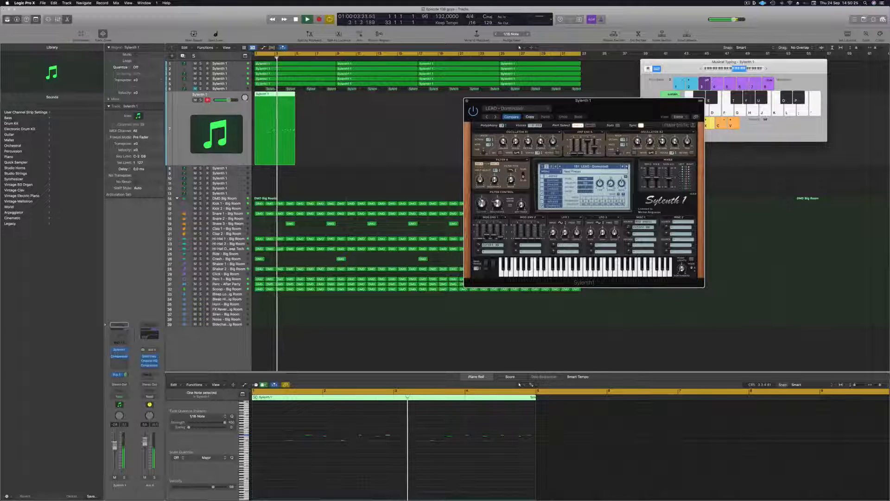
left_click(626, 167)
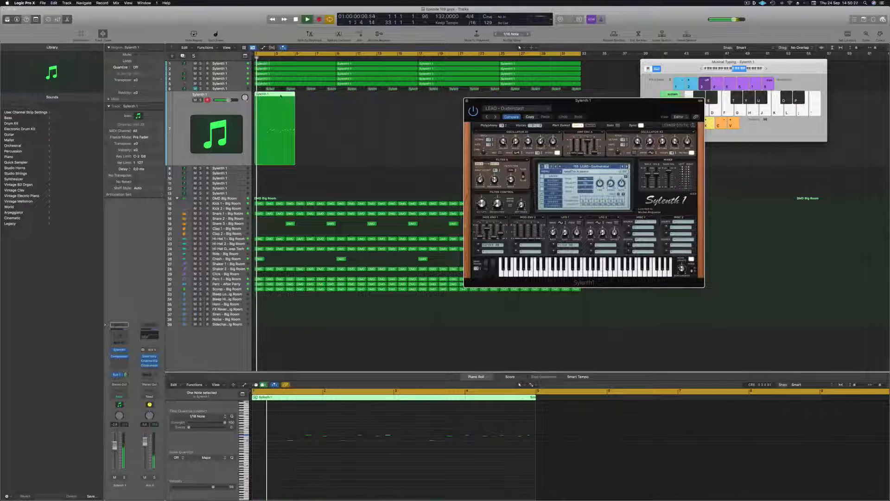
Step: Copy the four-bar lead region to bar 5 and shorten the cycle range to bars 1 to 9
left_click_drag(281, 96, 321, 99)
left_click_drag(582, 54, 336, 53)
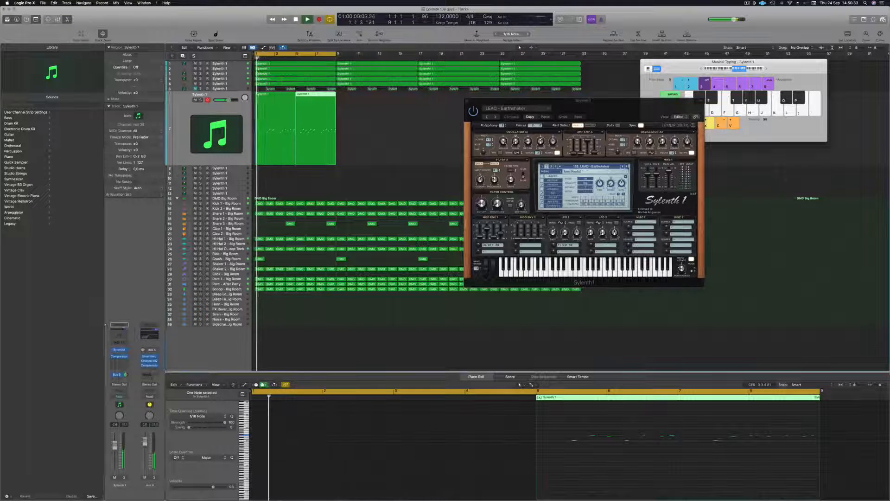
Step: Audition further lead presets against the looped melody, moving the Sylenth1 window aside, and load LEAD - From Above
left_click(627, 166)
left_click(626, 166)
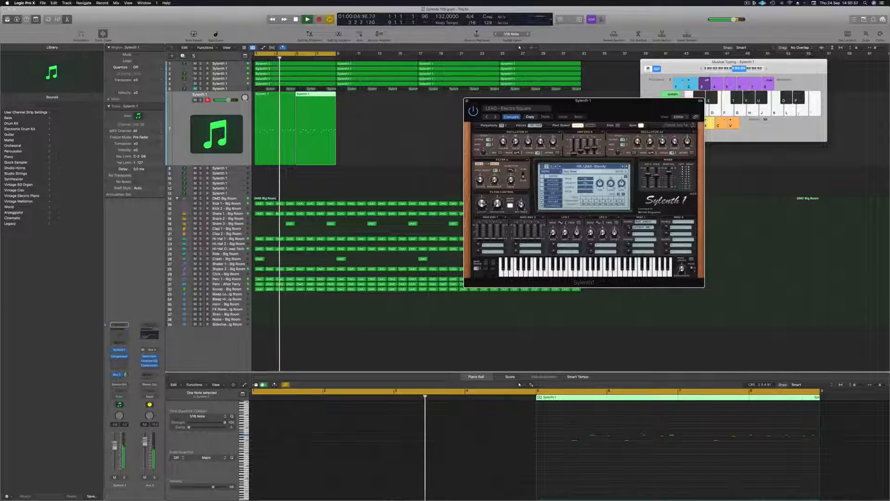
left_click_drag(556, 100, 466, 120)
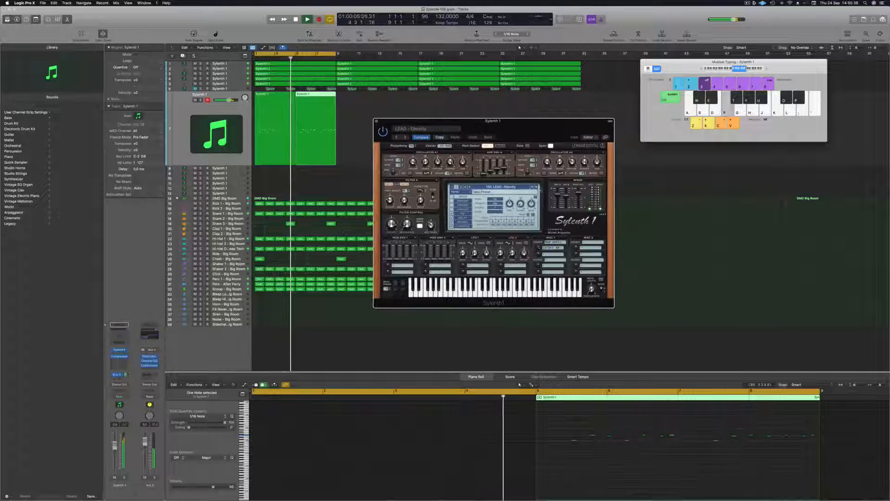
left_click(537, 187)
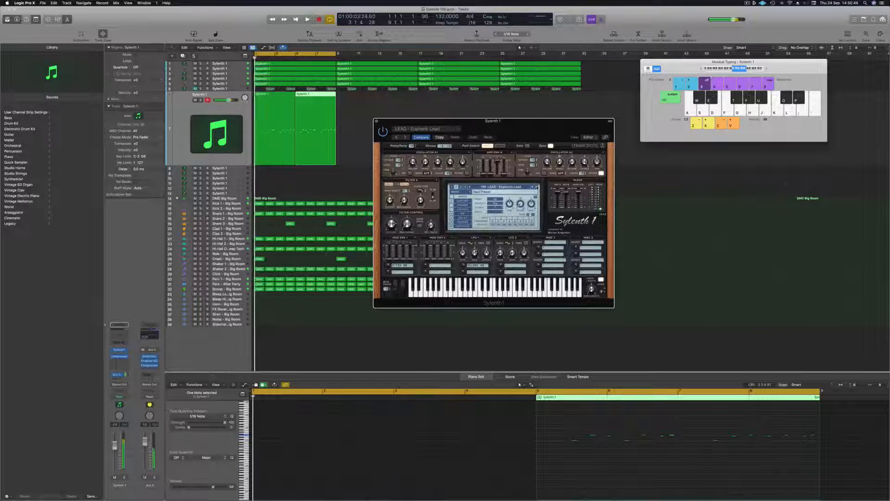
left_click(536, 187)
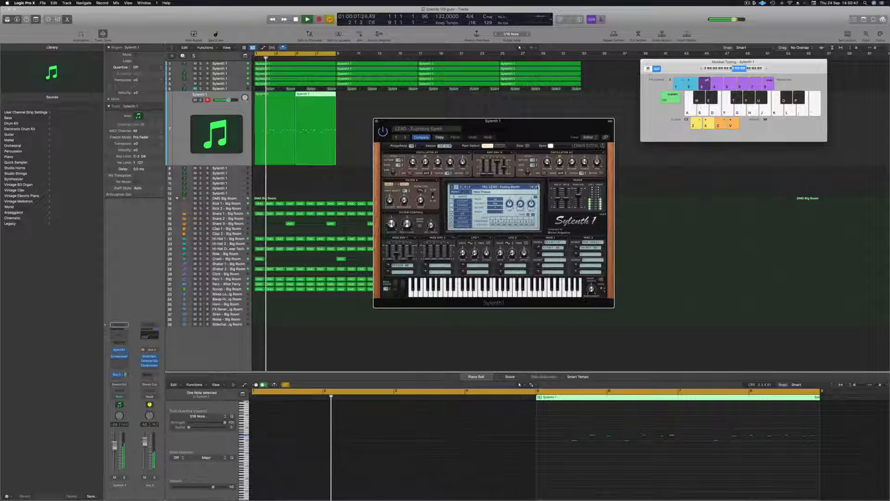
left_click(537, 187)
left_click(536, 187)
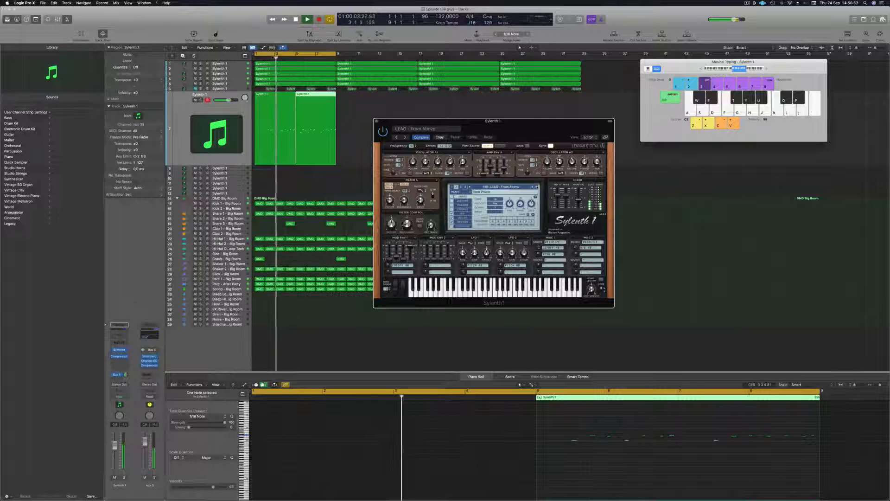
Step: Shorten the long note just before bar 3 in the first lead region and replay the loop to check it
left_click(276, 100)
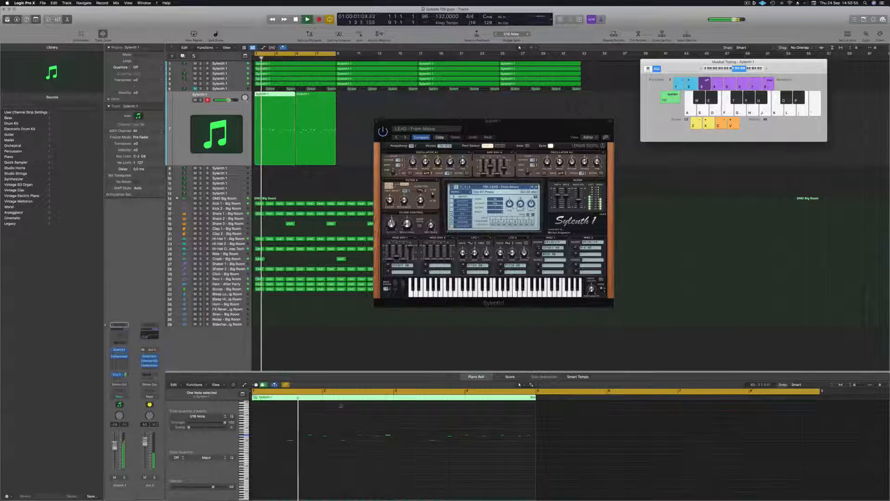
left_click(344, 461)
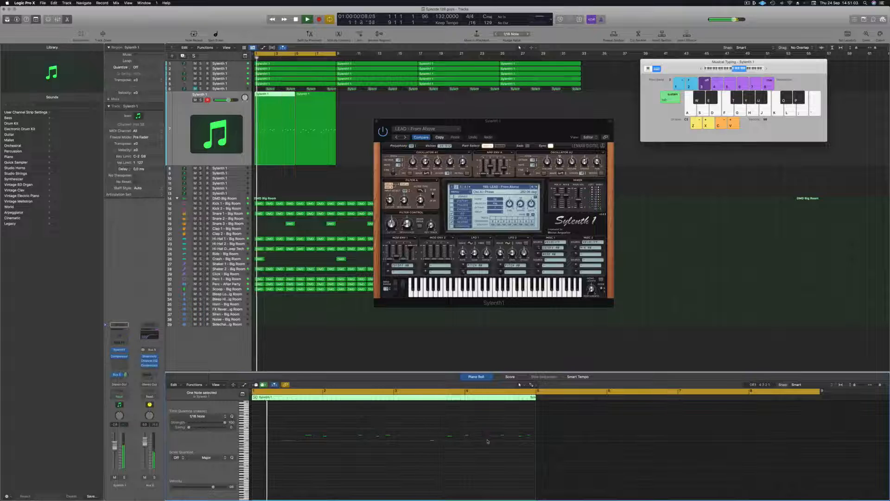
scroll(413, 433, "up", 5)
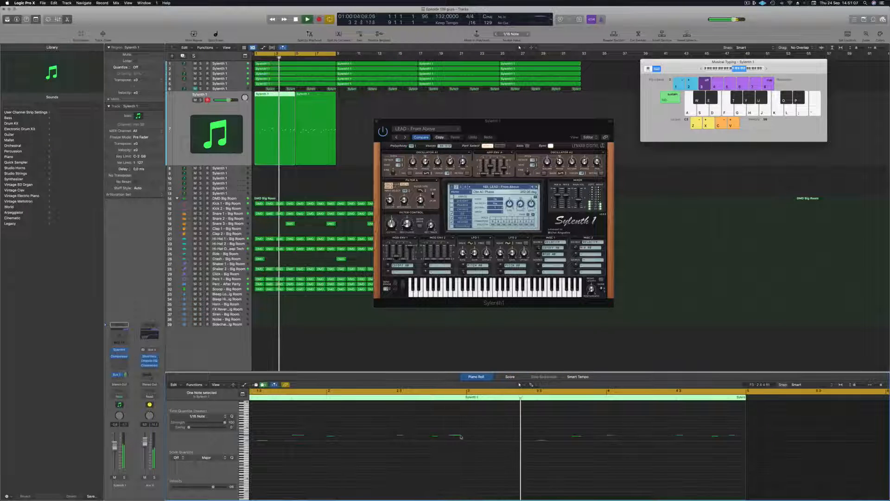
left_click_drag(458, 434, 454, 436)
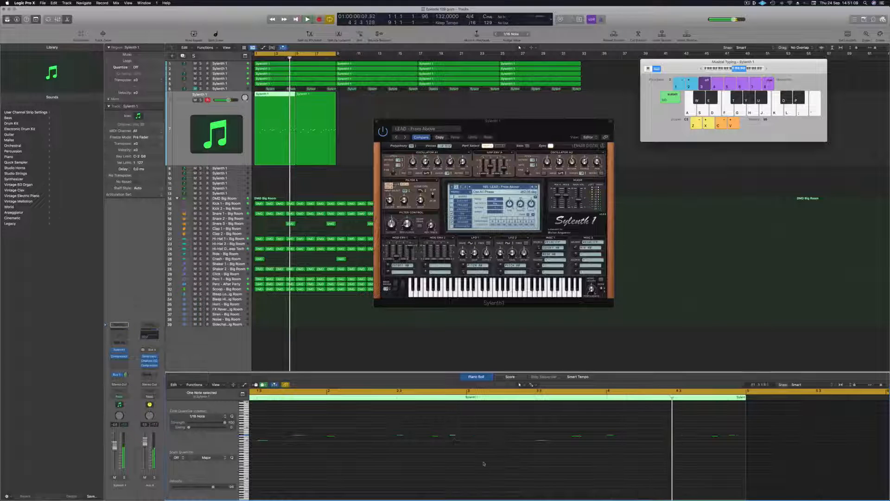
scroll(443, 467, "down", 3)
scroll(425, 468, "down", 2)
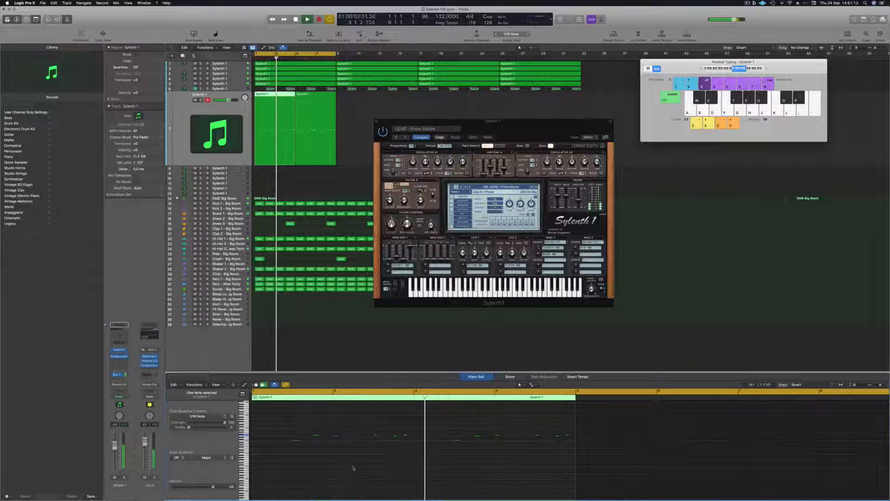
scroll(478, 454, "right", 1)
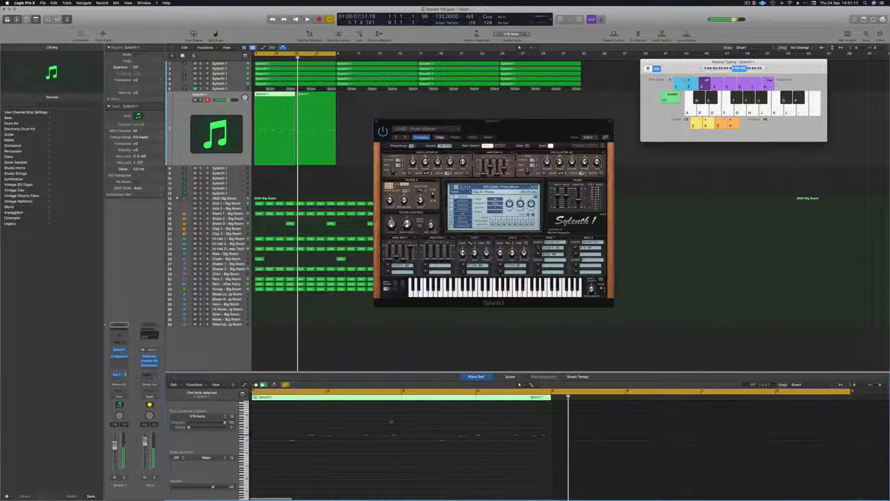
Step: Split the first lead region at bar 3 and delete all lead material after that point
double_click(274, 96, "super")
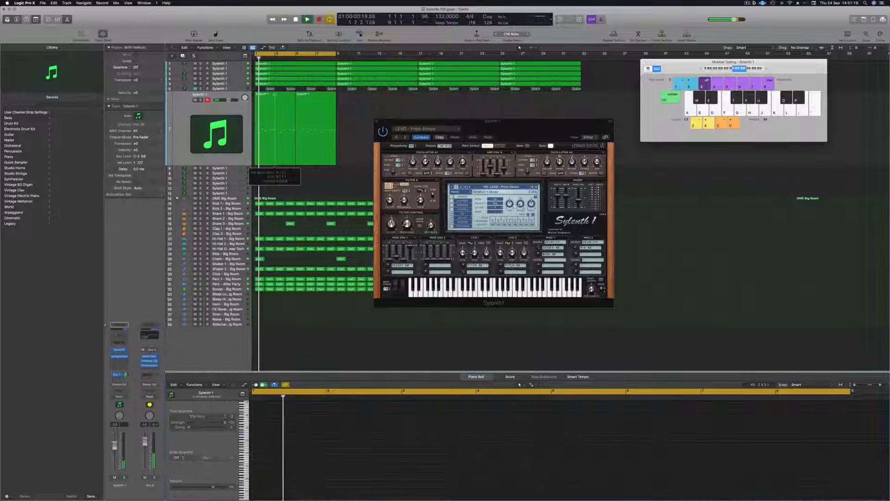
left_click_drag(359, 121, 283, 129)
key("Delete")
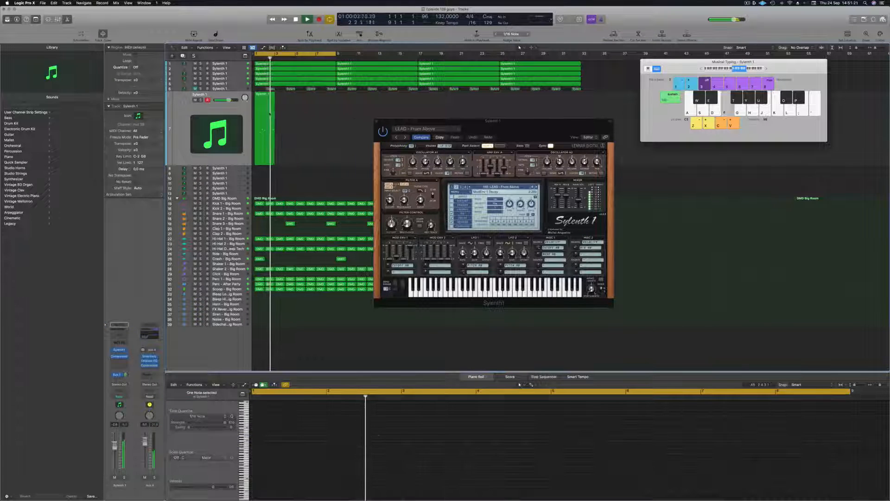
Step: Copy the two-bar lead region to bar 3 and join both into one four-bar region
left_click(262, 130)
left_click_drag(262, 94, 280, 112)
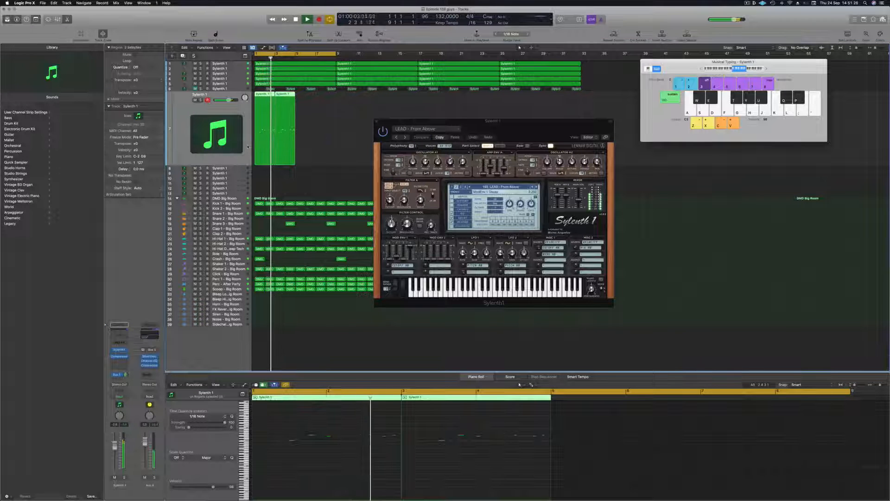
key("super+j")
key("super+k")
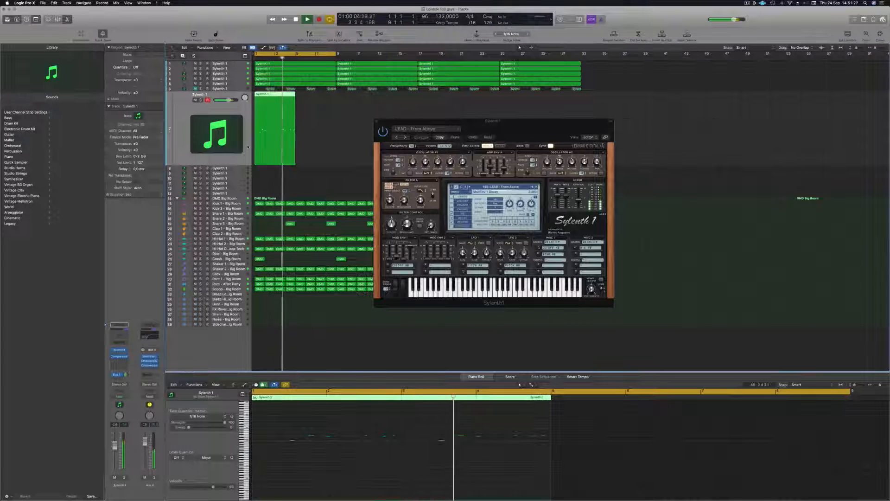
Step: Replay the joined four-bar lead melody from the start and examine its notes in the Piano Roll
key("Return")
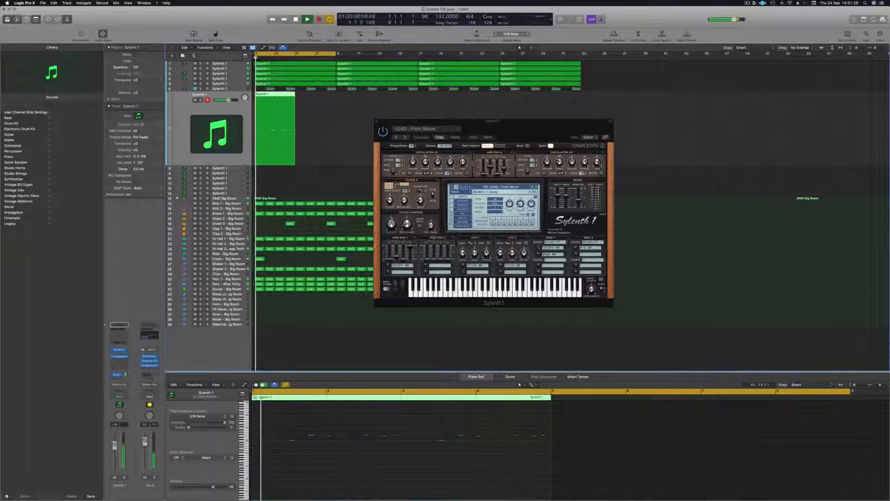
scroll(371, 433, "down", 1)
scroll(416, 463, "up", 2)
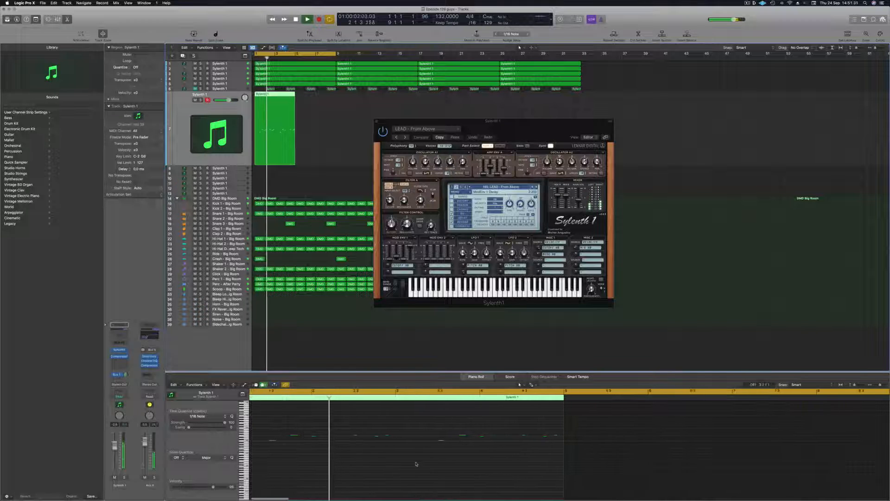
scroll(420, 466, "down", 1)
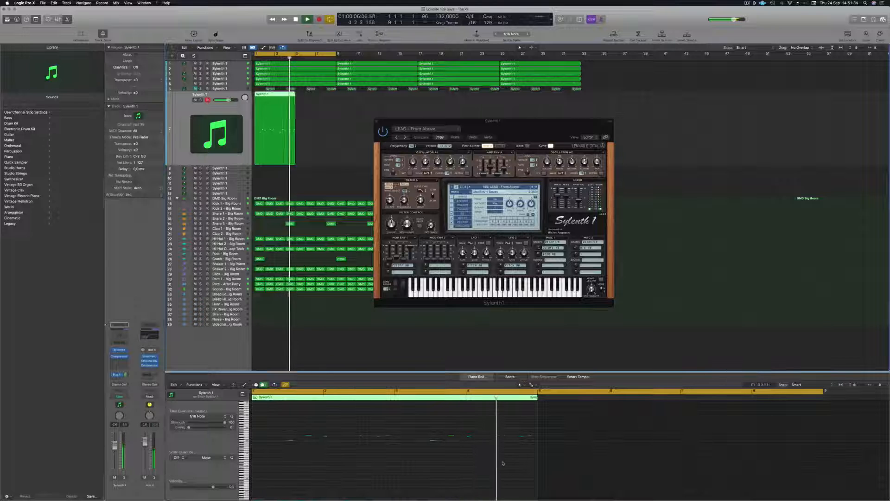
scroll(507, 464, "up", 3)
key("space")
left_click(488, 436)
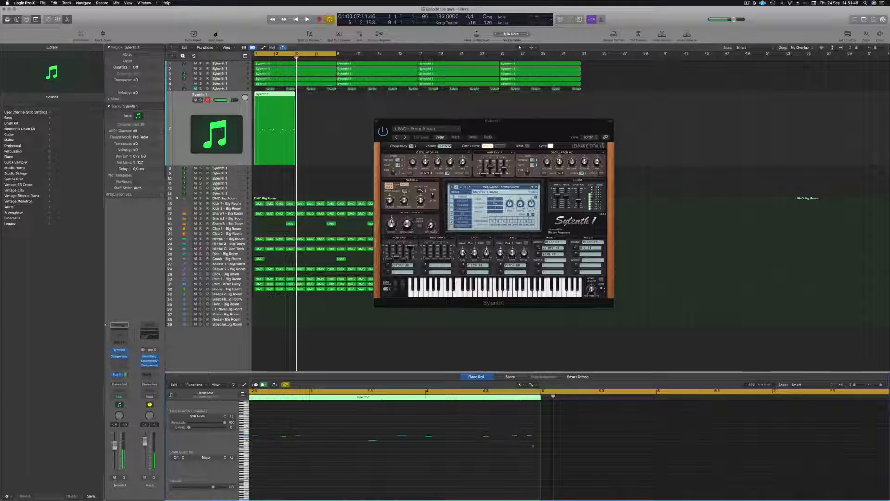
key("space")
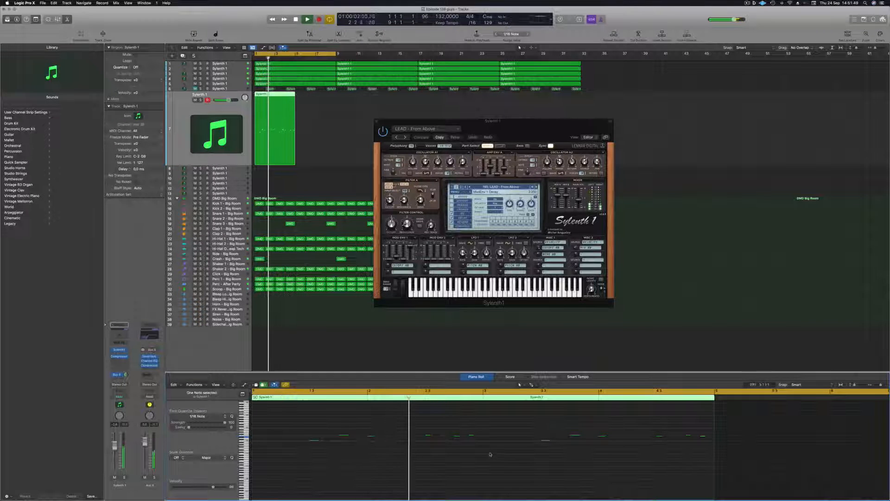
scroll(447, 464, "down", 3)
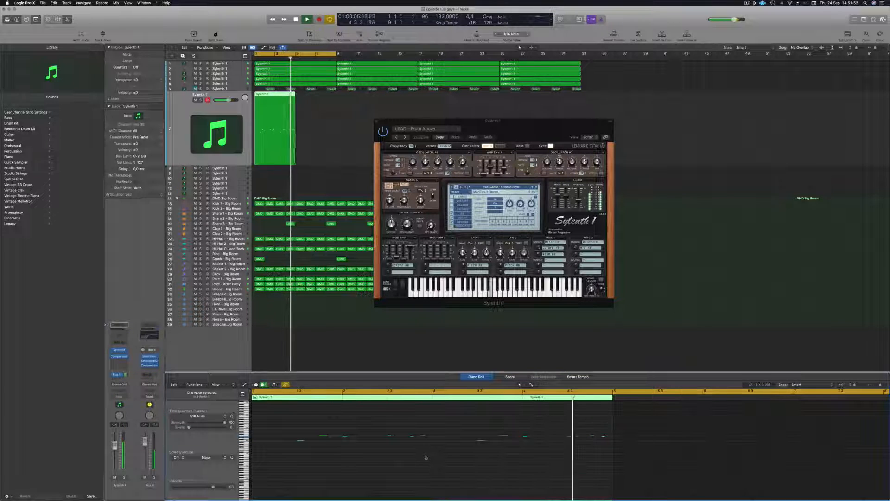
key("Return")
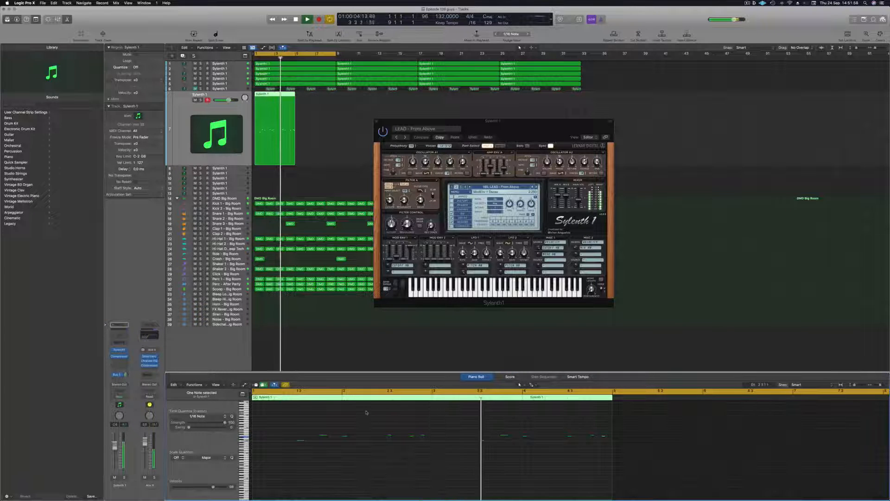
key("space")
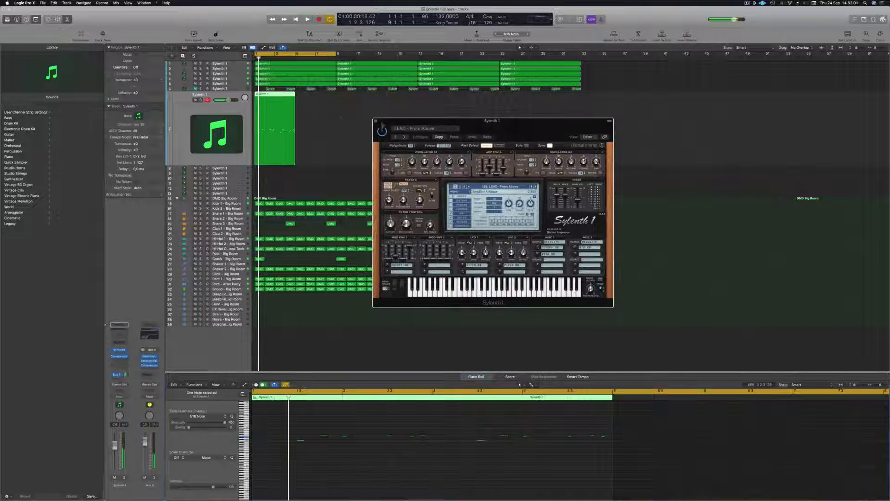
Step: Delete the four-bar lead region and bring up the Musical Typing keyboard
left_click(283, 131)
key("Delete")
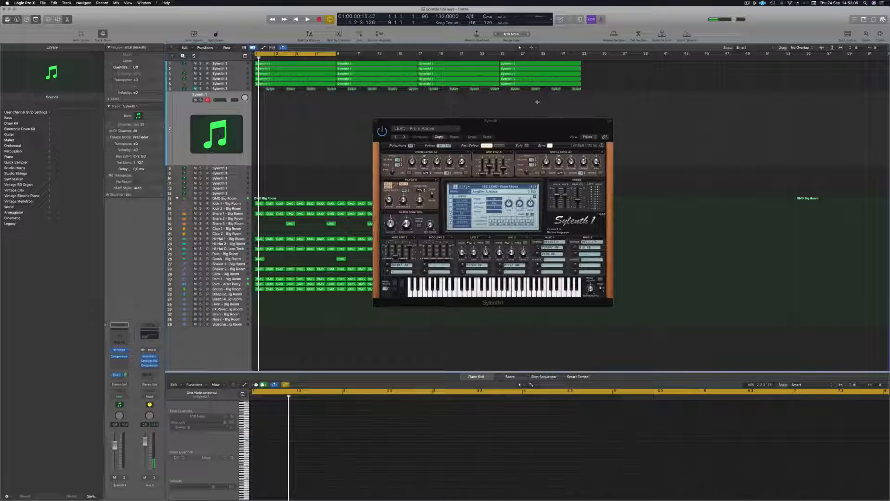
key("super+k")
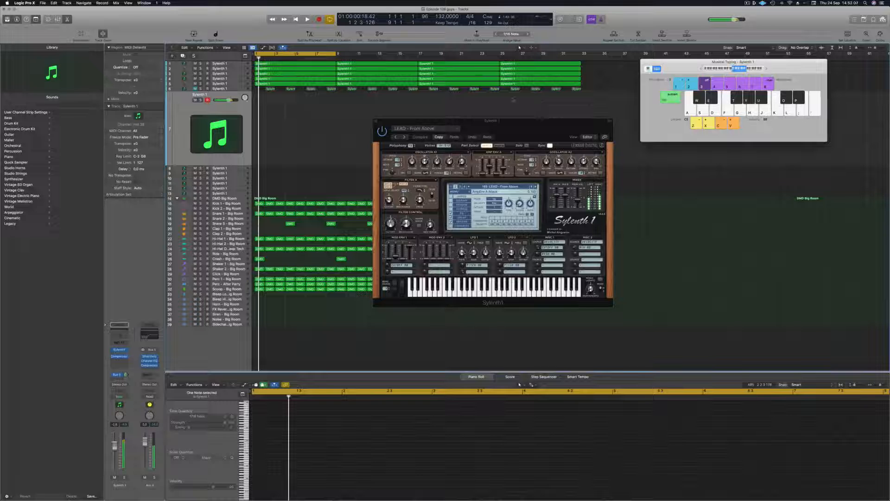
Step: Audition the Sylenth1 lead presets following LEAD - From Above by playing notes over the looped track, and load LEAD - Home
key("space")
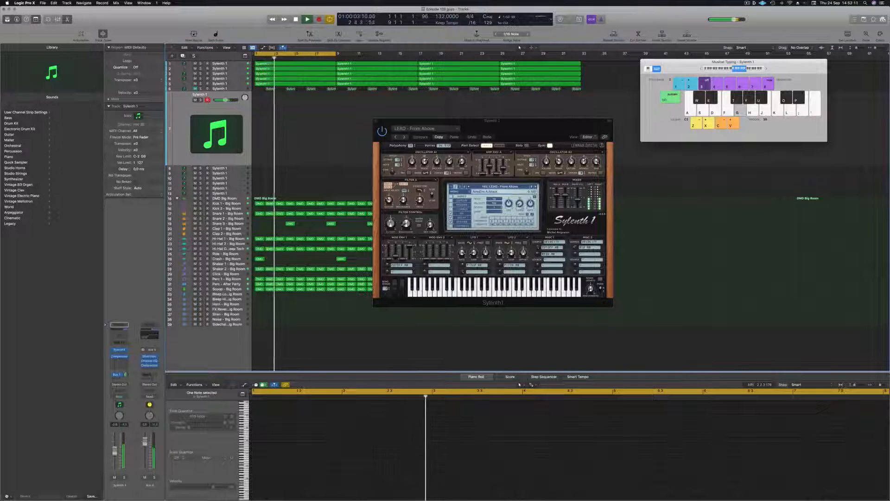
left_click(536, 187)
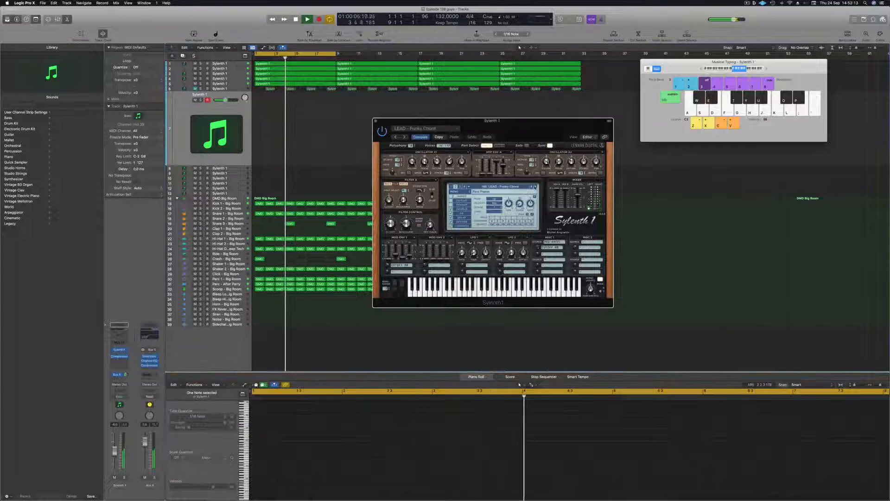
left_click(535, 186)
key("g")
left_click(536, 187)
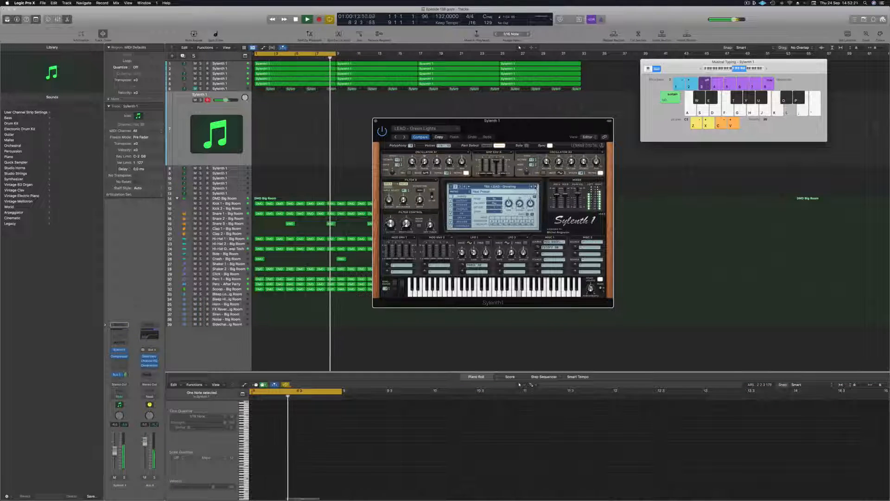
left_click(535, 187)
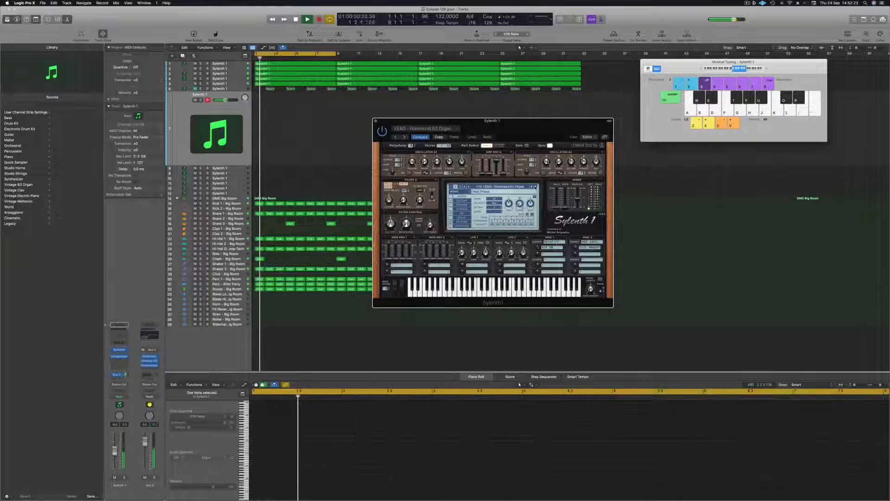
left_click(536, 187)
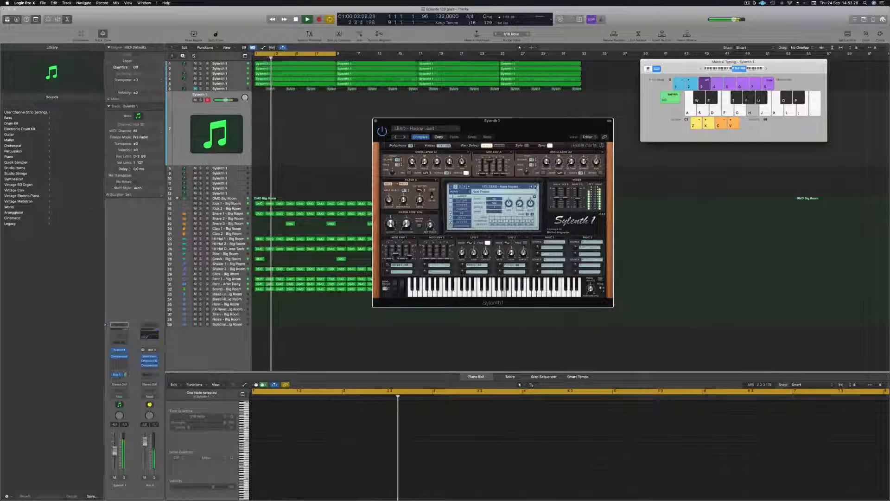
left_click(536, 187)
key("j")
left_click(535, 187)
left_click(535, 186)
key("h")
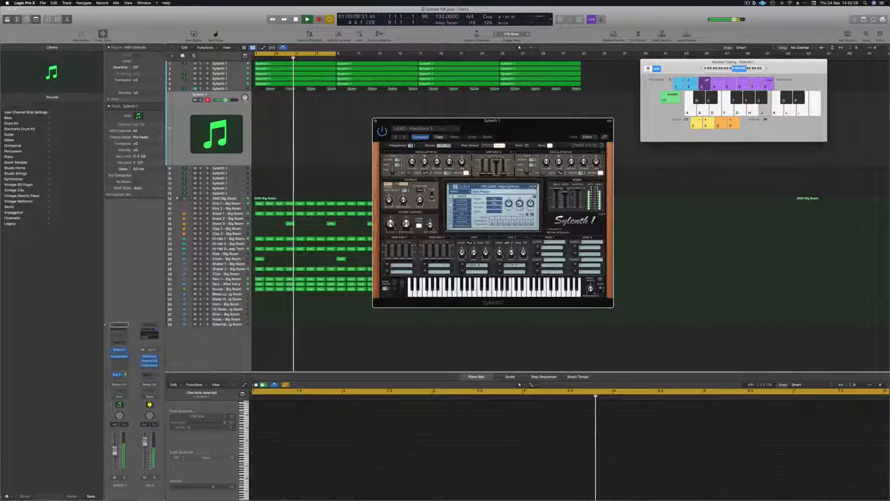
left_click(535, 187)
key("g")
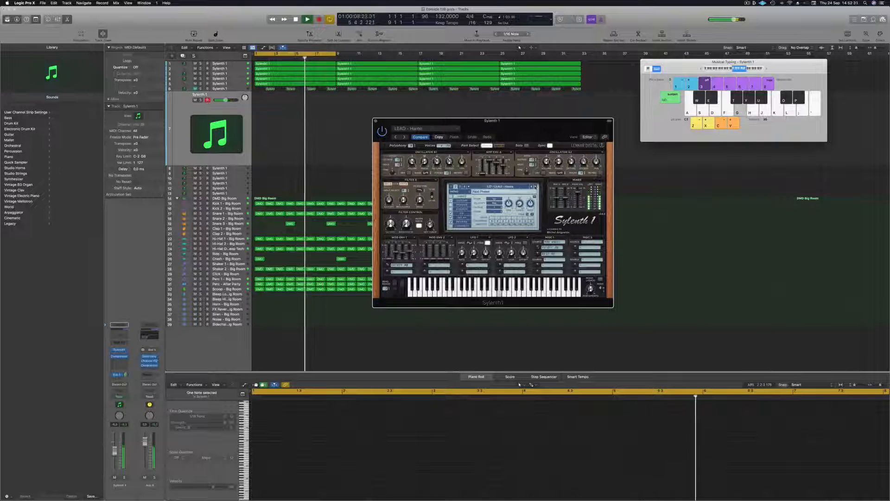
Step: Try playing the LEAD - Home preset in other octaves of the Musical Typing keyboard
left_click(783, 73)
mouse_move(745, 70)
left_mouse_down()
mouse_move(735, 69)
mouse_move(754, 71)
left_mouse_up()
key("g")
left_click(738, 70)
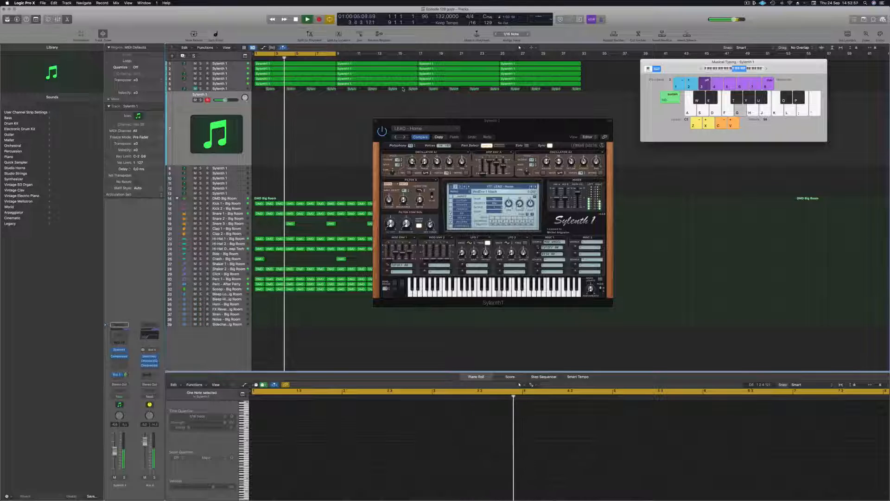
Step: Record a new lead melody over the cycle from bar 1 to 9, move the Sylenth1 window aside, and replay the take
key("r")
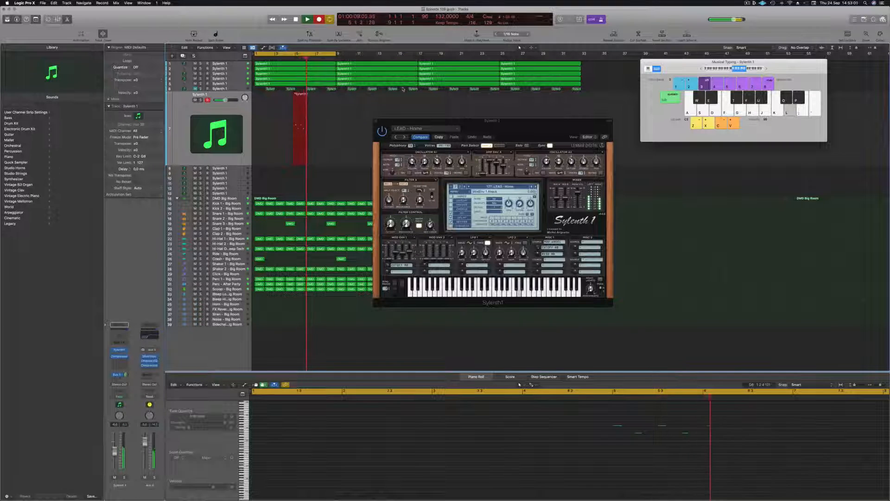
key("f")
key("g")
key("f")
key("apostrophe")
key("l")
key("g")
key("space")
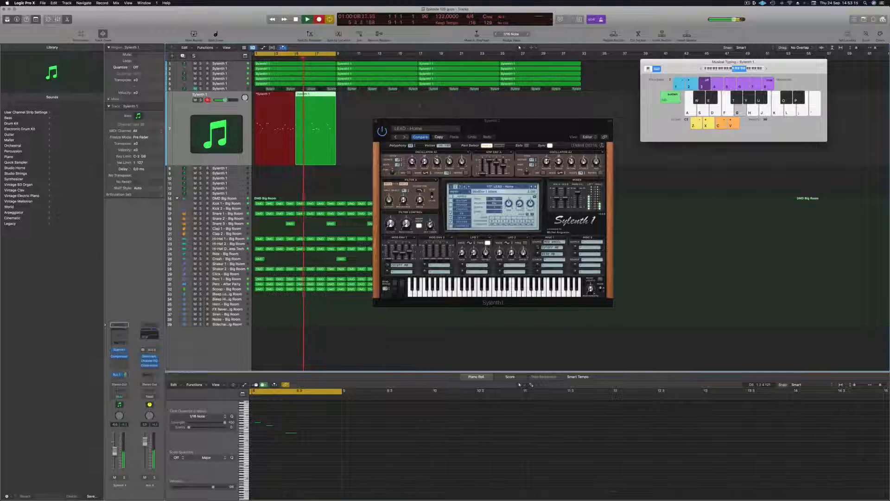
left_click_drag(507, 126, 612, 113)
key("space")
key("space")
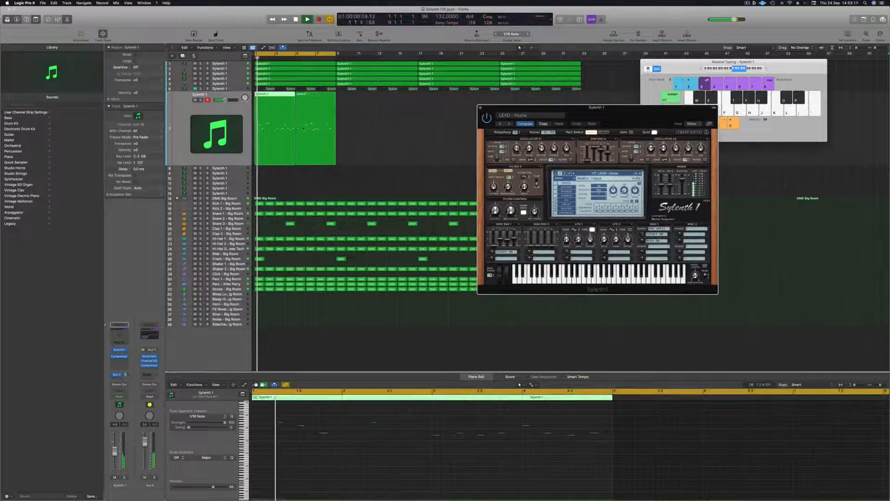
Step: Join the two recorded lead regions into one eight-bar region, hide Musical Typing, and replay it from the start
left_click_drag(350, 139, 279, 150)
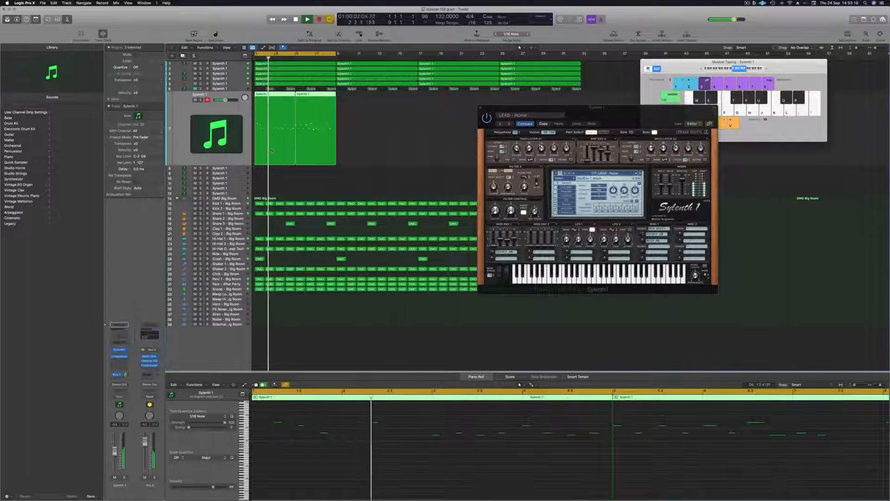
key("super+k")
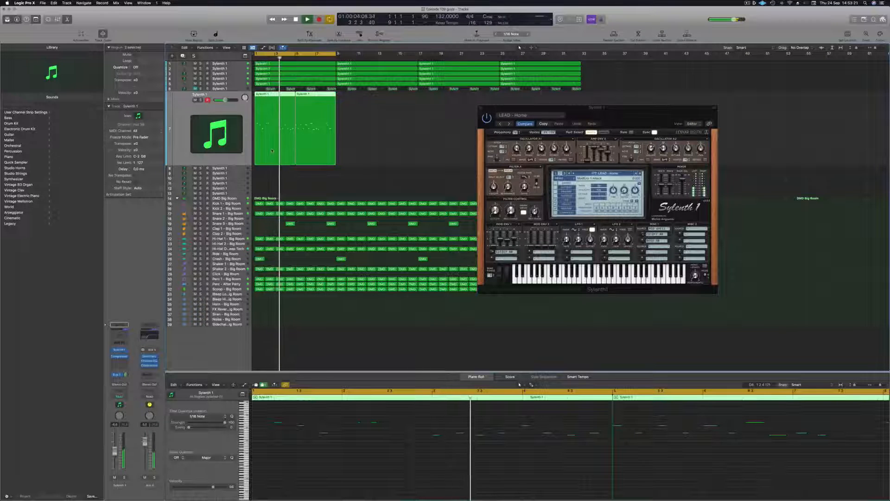
scroll(465, 478, "down", 2)
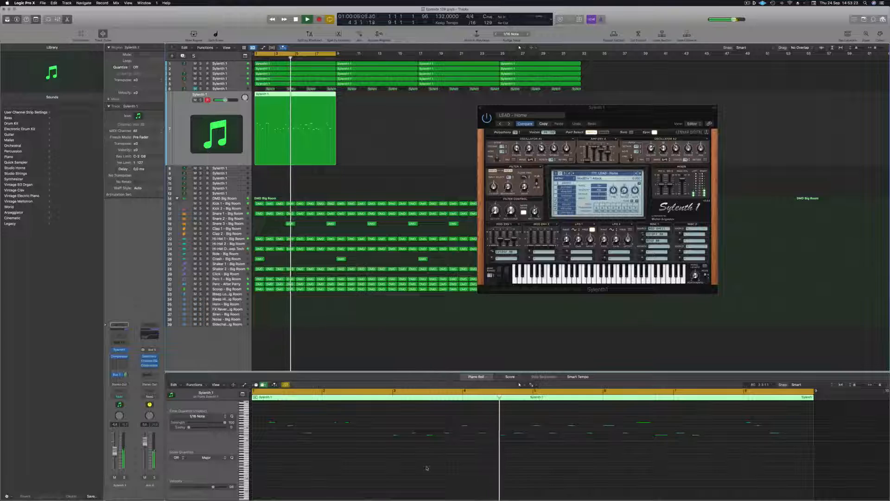
key("Return")
left_click(424, 471)
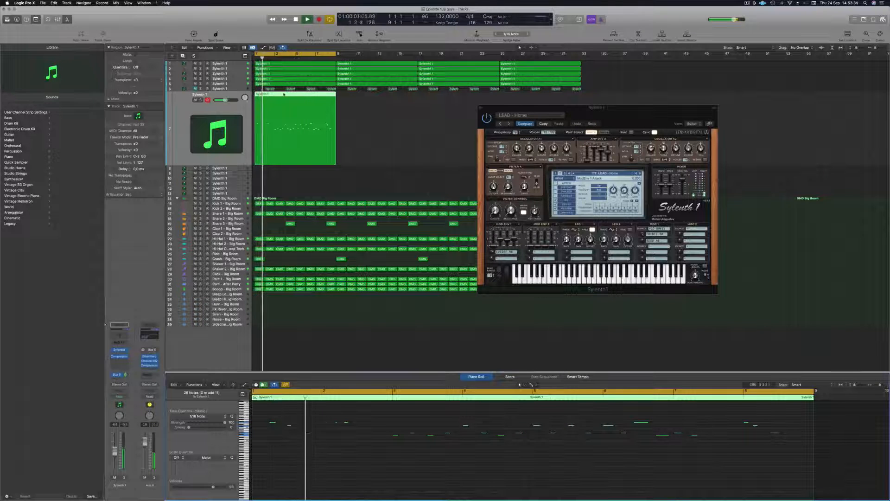
Step: Split the eight-bar lead region just before bar 3, delete its opening part, and replay from the start
double_click(272, 96, "super")
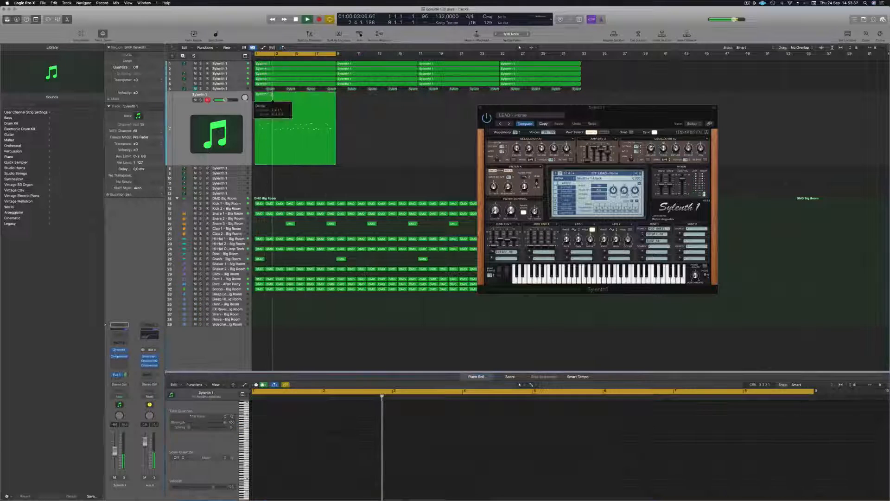
left_click(265, 97)
key("Delete")
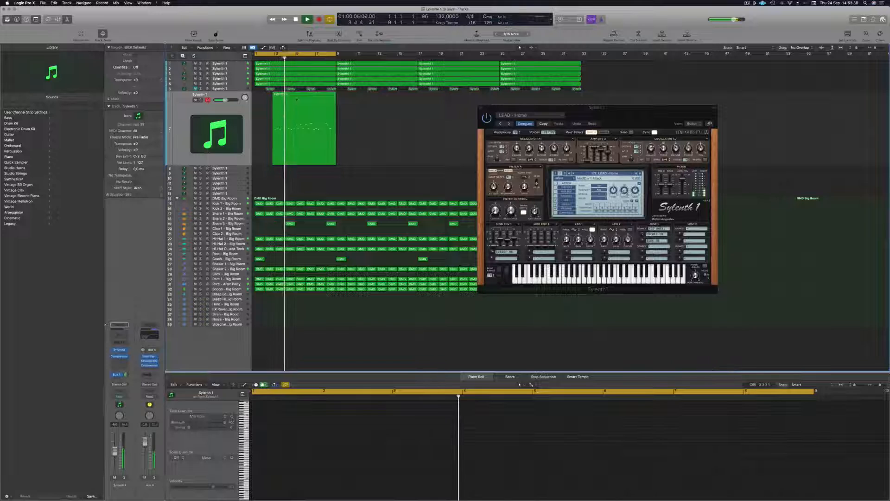
left_click(298, 99)
key("Return")
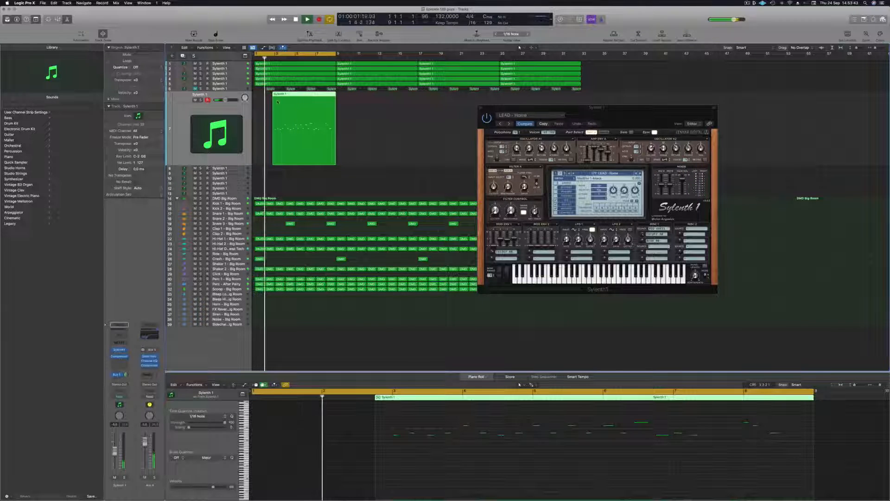
Step: Trim the start of the remaining lead region to bar 3 and move the region to bar 1
scroll(278, 102, "up", 4)
double_click(286, 98, "super")
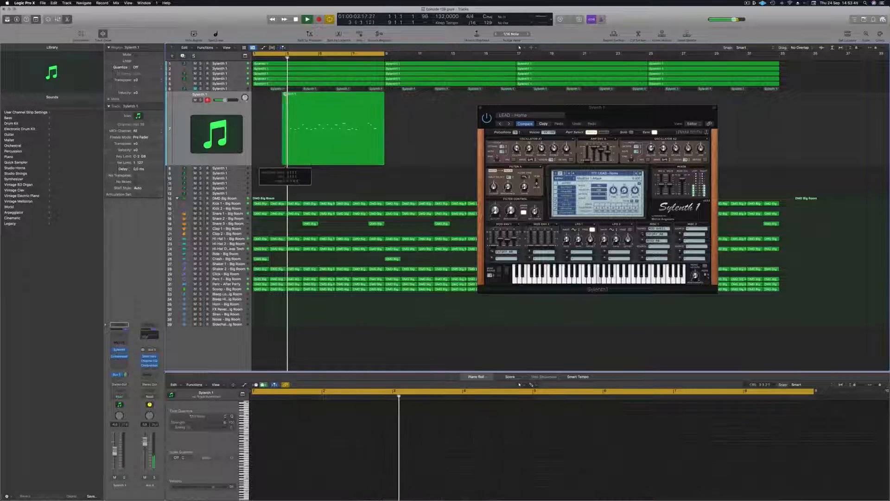
left_click(284, 96)
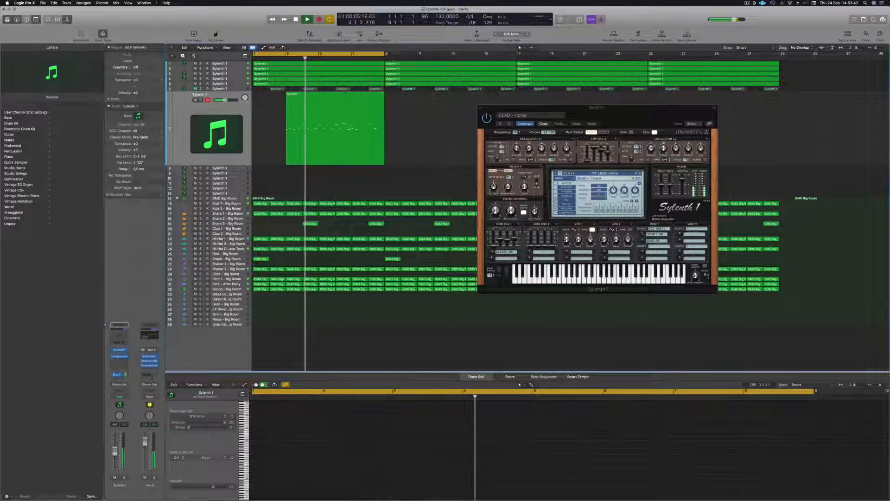
left_click_drag(311, 96, 281, 97)
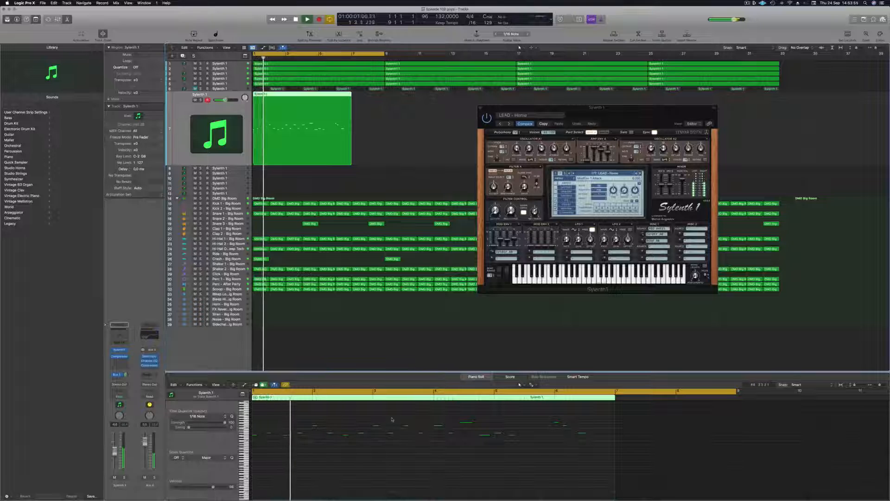
Step: Delete the lead notes following the opening phrase up to bar 3 and select the notes of that phrase
left_click_drag(389, 419, 614, 454)
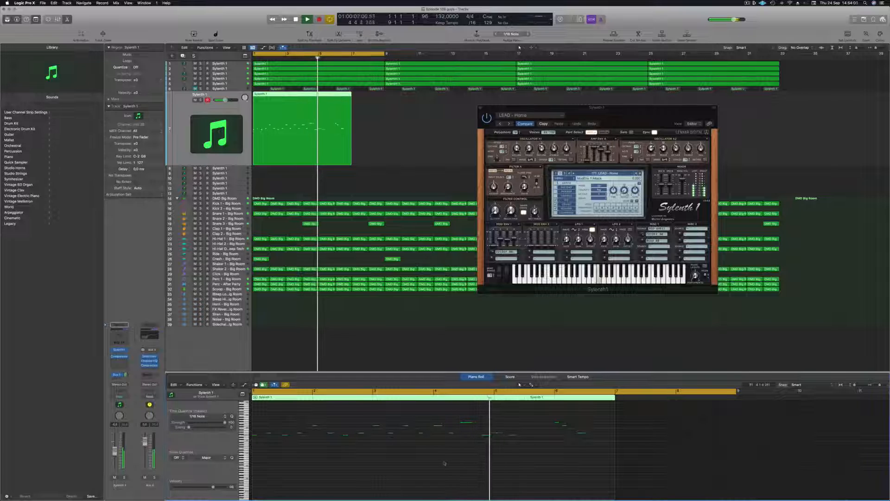
left_click_drag(377, 416, 615, 466)
left_click_drag(391, 416, 626, 474)
left_click_drag(266, 422, 399, 456)
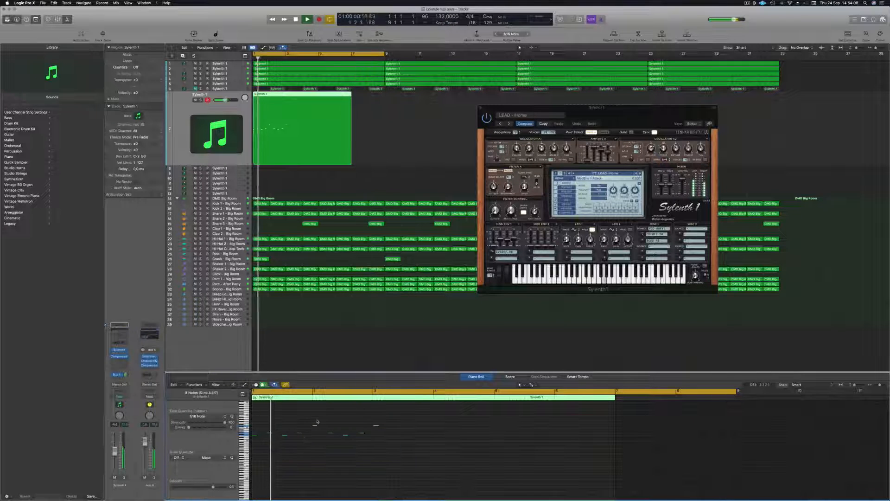
Step: Copy the opening lead phrase to bar 3, delete the surplus notes after it, and play the result
left_click_drag(273, 431, 392, 436)
key("space")
left_click_drag(525, 419, 501, 433)
key("Delete")
key("space")
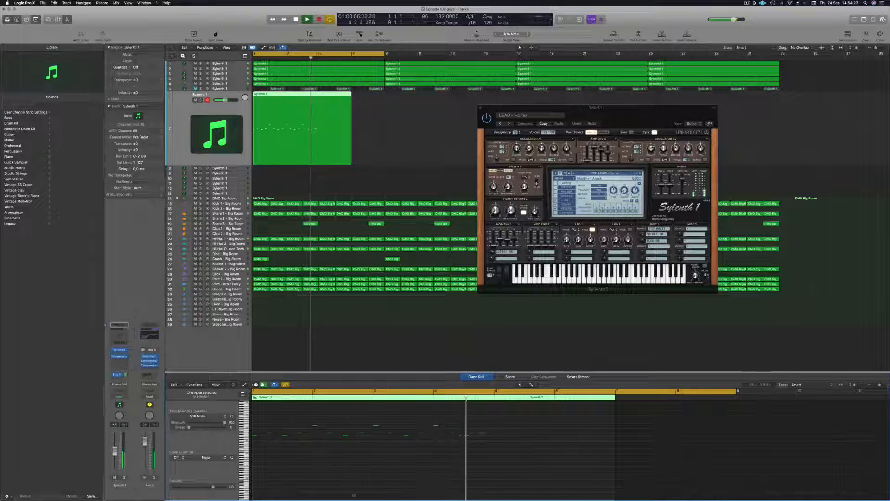
Step: Split the lead region at about bar 5, delete the part after the split, and replay from the start
key("Return")
left_click(316, 94)
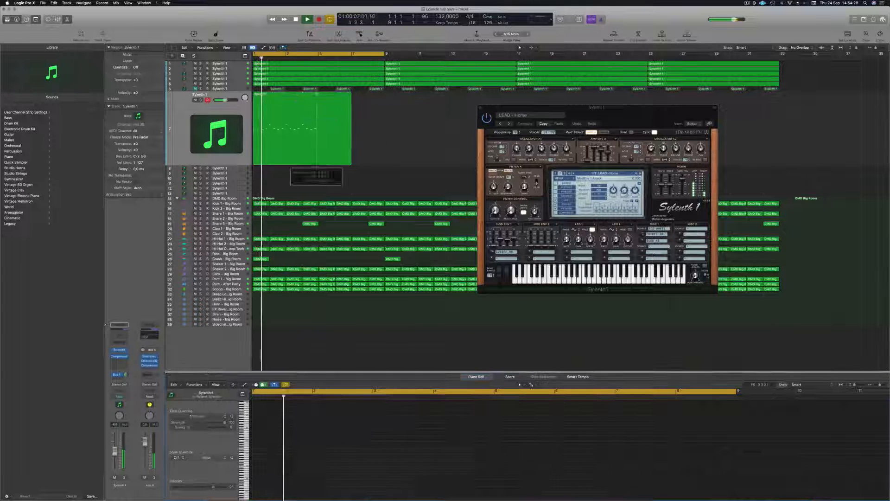
key("Delete")
key("Return")
Step: Copy the four-bar lead region to bar 5 and extend the region ends to bars 5 and 9
left_click_drag(274, 101, 340, 103)
key("Return")
left_click_drag(338, 178, 317, 163)
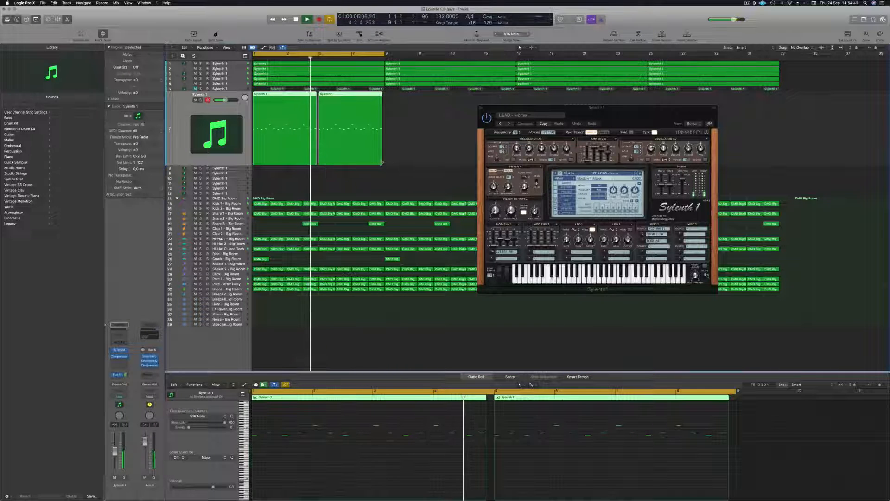
left_click_drag(382, 162, 384, 164)
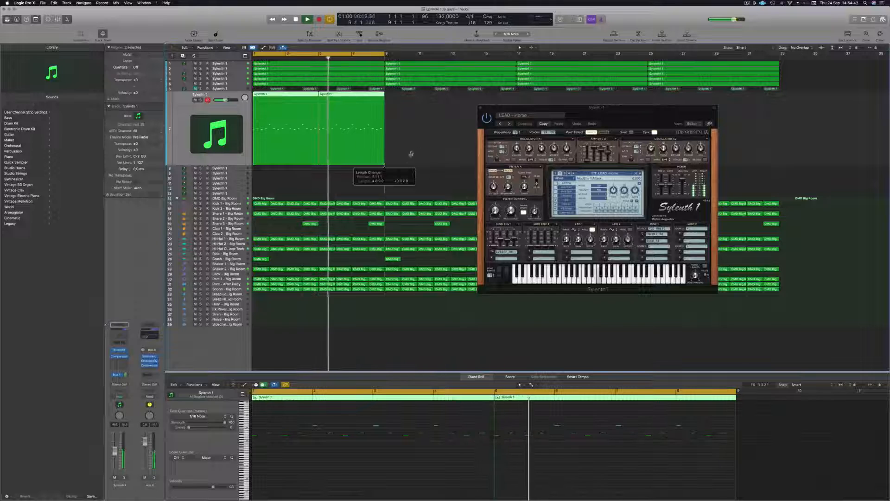
Step: Move the Sylenth1 window upward, raise its filter cutoff during playback, and lower the lead channel's volume slightly
key("space")
left_click_drag(598, 107, 576, 49)
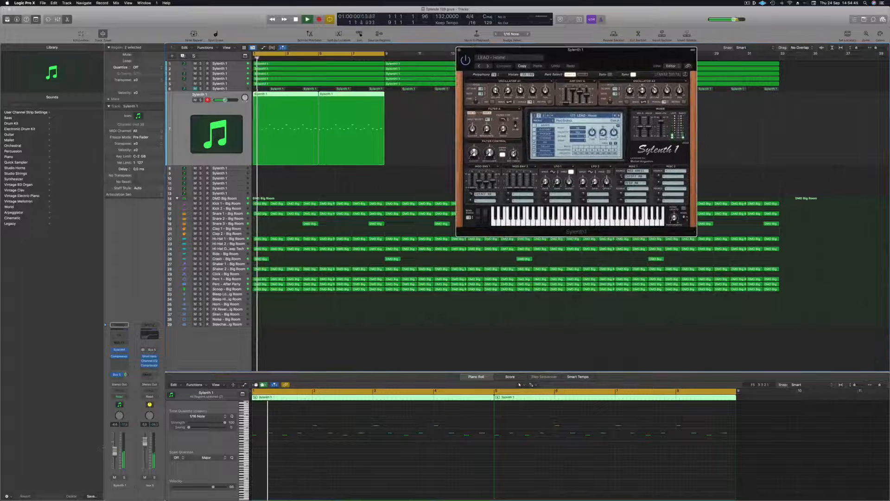
left_click(126, 375)
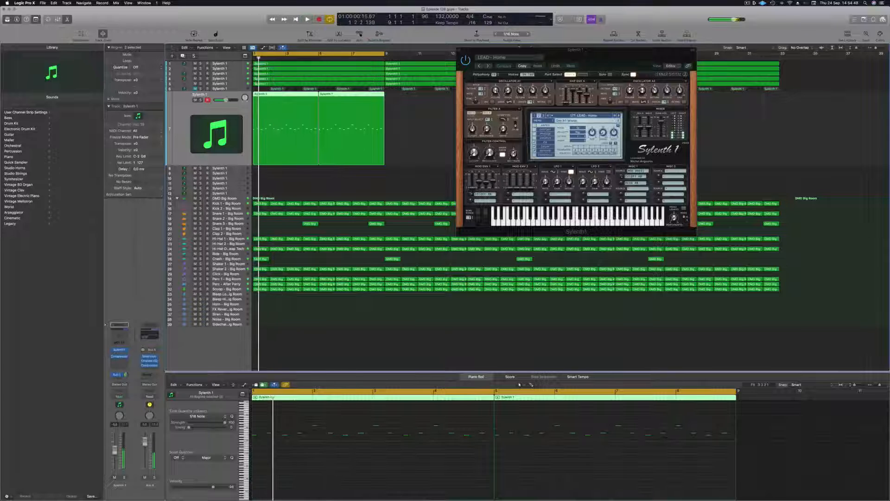
left_click(474, 153)
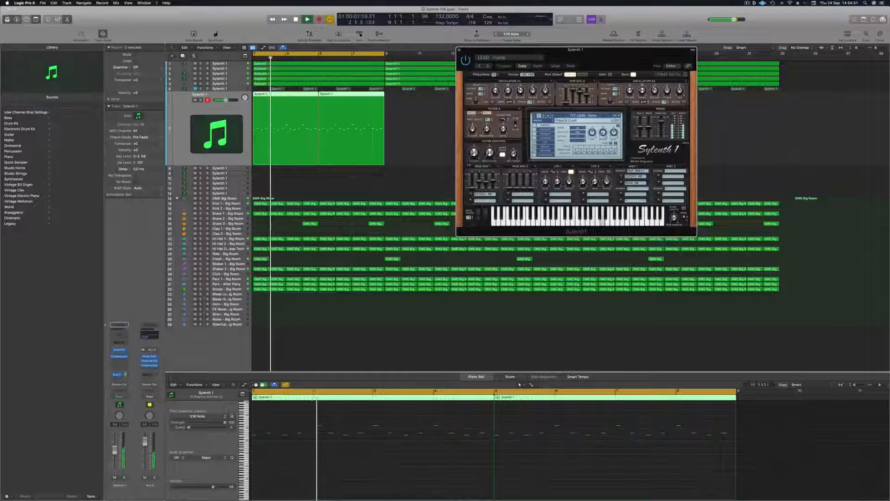
key("space")
key("space")
left_click_drag(474, 153, 474, 138)
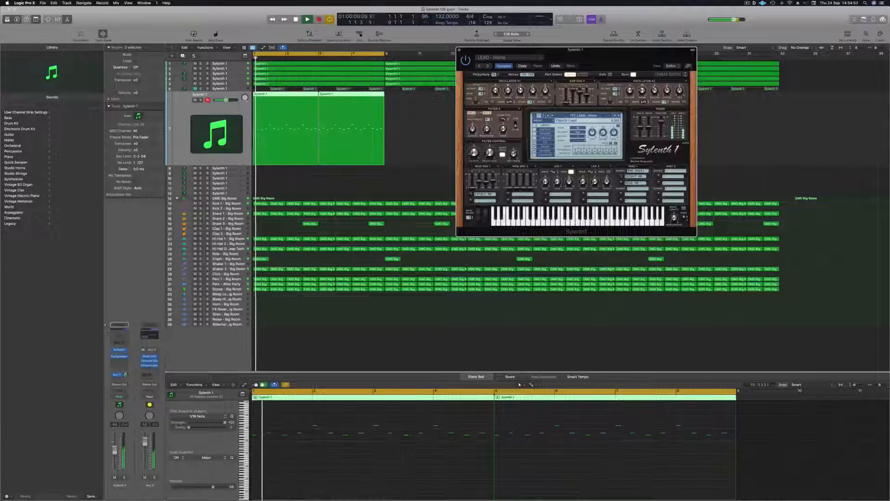
left_click_drag(114, 452, 115, 455)
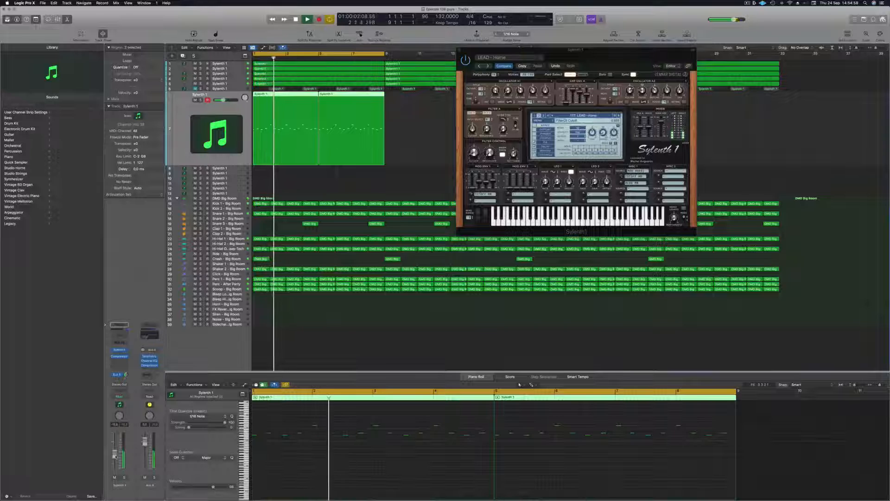
Step: Close the Sylenth1 window, open the lead track's icon choices and dismiss them
left_click_drag(620, 58, 429, 164)
left_click(281, 164)
left_click(138, 115)
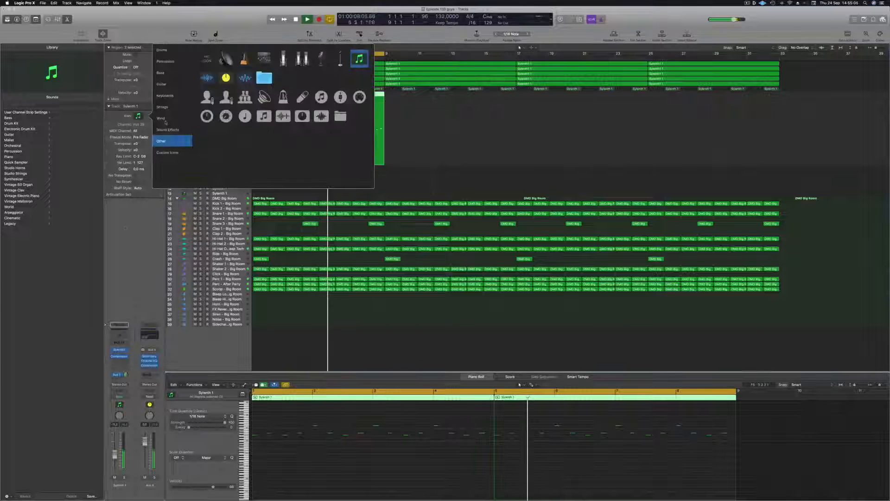
left_click(113, 270)
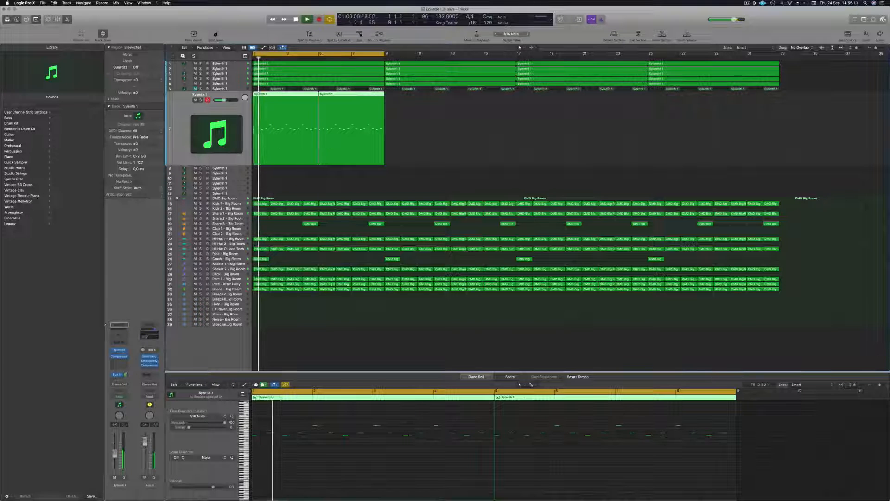
Step: Duplicate the lead track, copy both lead regions onto it, and move all the copied notes to a lower pitch
key("super+d")
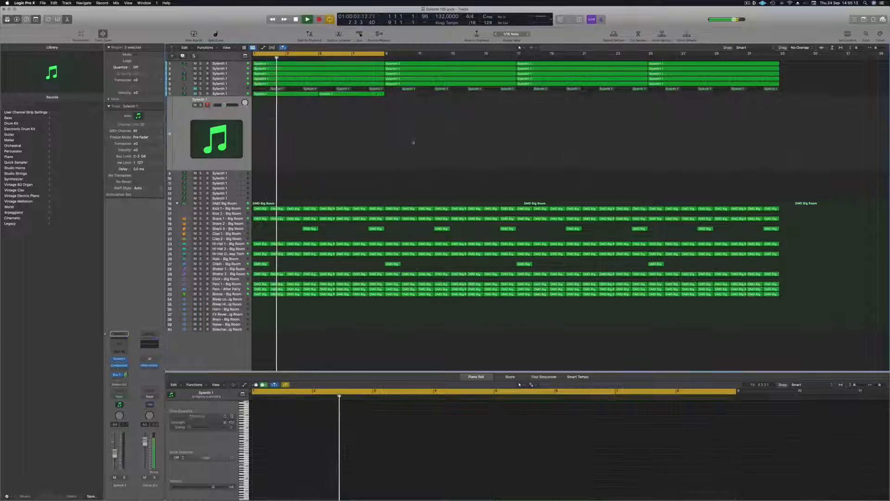
left_click(266, 94)
left_click_drag(268, 103, 271, 114)
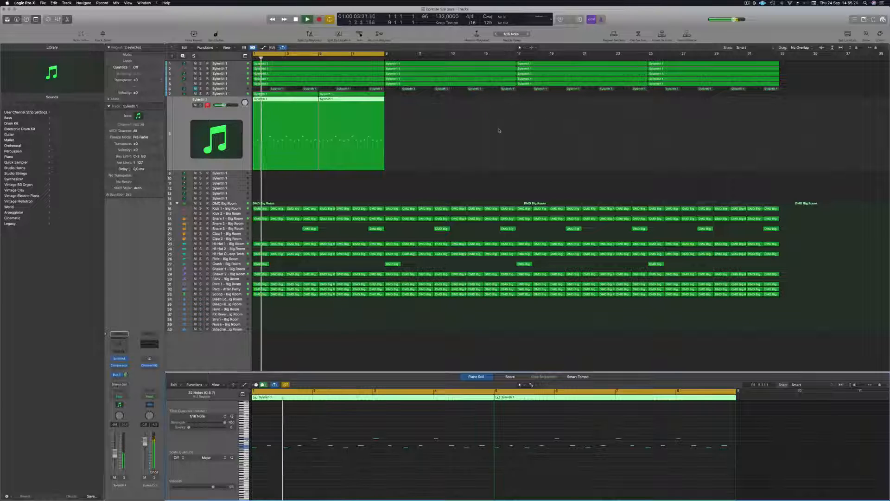
scroll(498, 130, "up", 5)
scroll(321, 119, "down", 2)
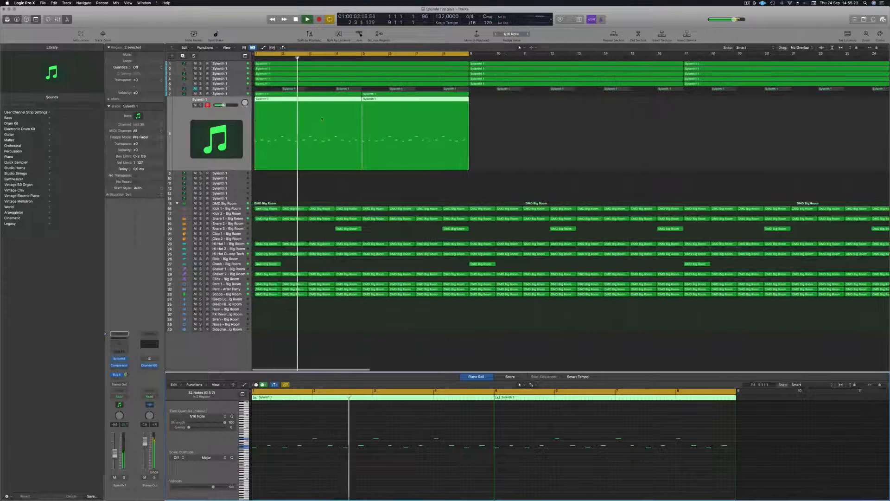
Step: Add a send to the Bus 2 Delay on the original lead track and replay from the start
left_click(222, 94)
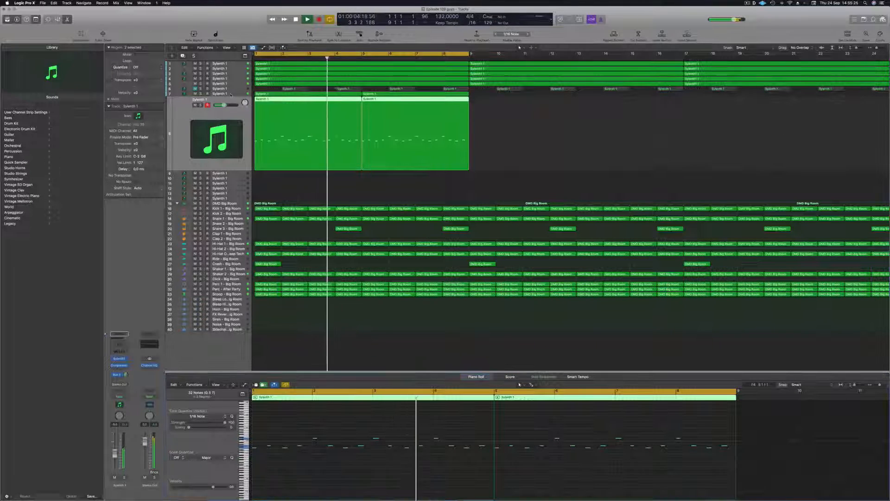
key("Return")
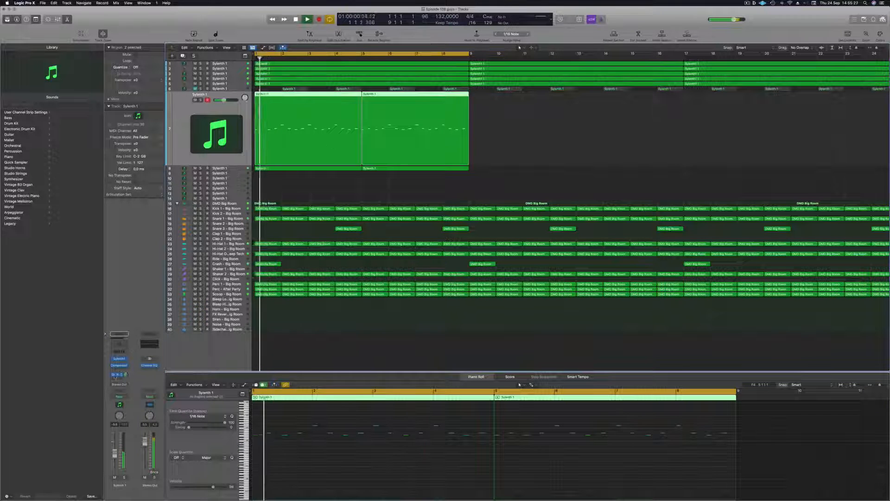
left_click(120, 368)
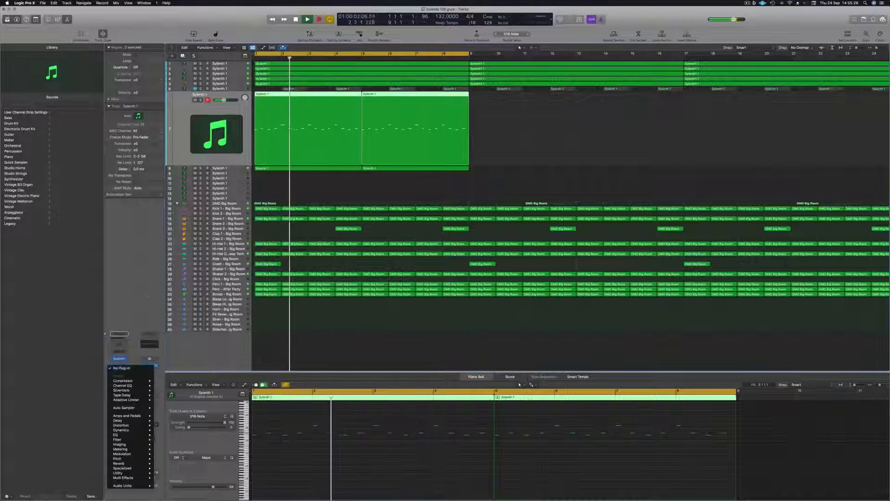
left_click(121, 369)
left_click(119, 378)
mouse_move(123, 387)
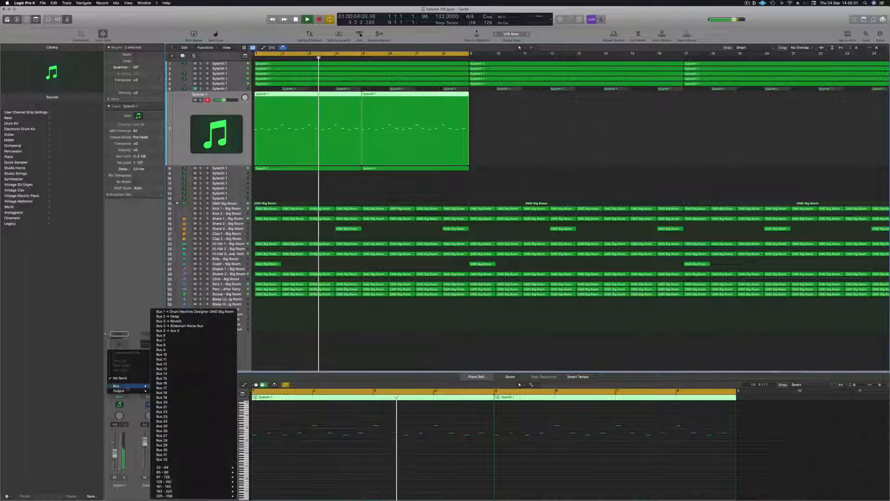
left_click(174, 321)
key("Return")
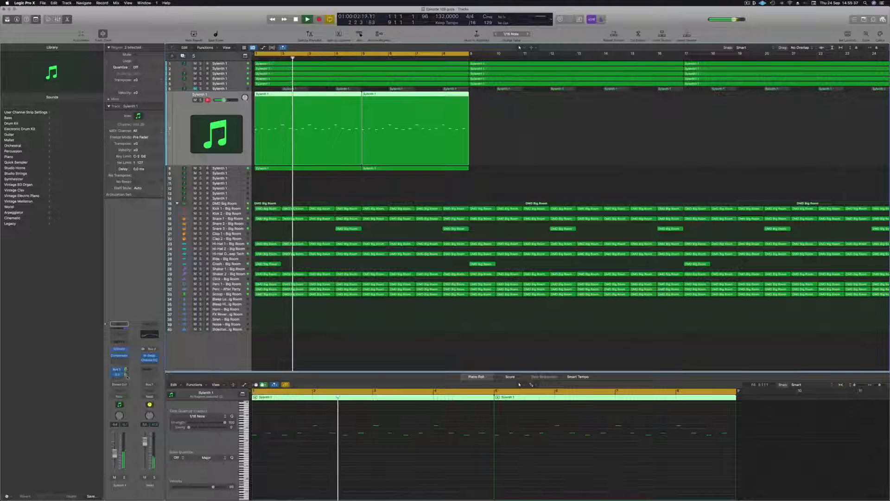
Step: Inspect the Stereo Delay settings on the delay bus, close the plug-in, and deselect the lead regions
left_click(150, 357)
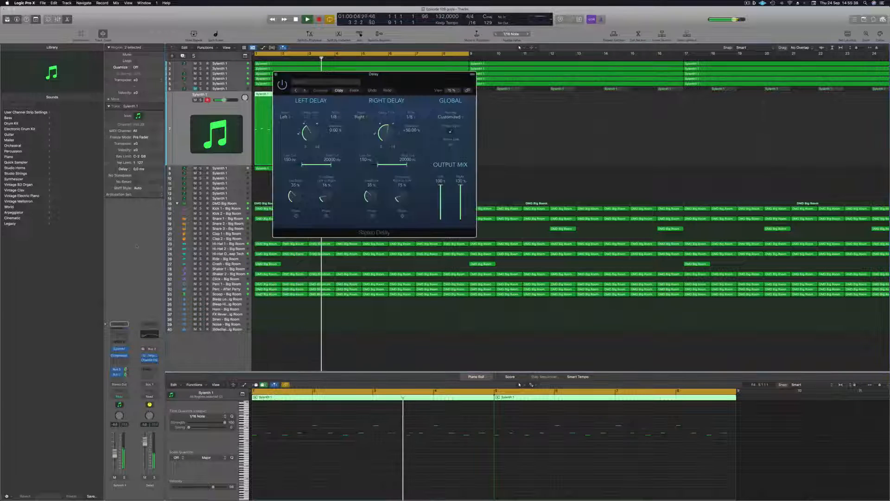
left_click(276, 74)
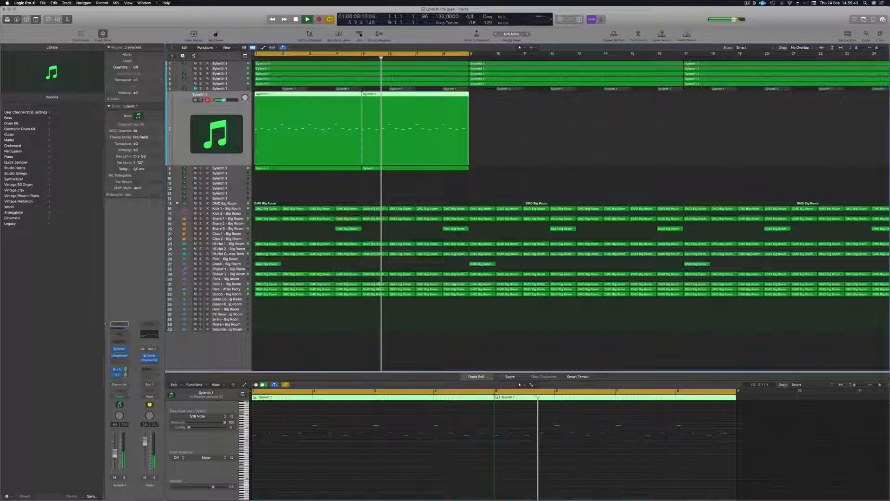
left_click(516, 142)
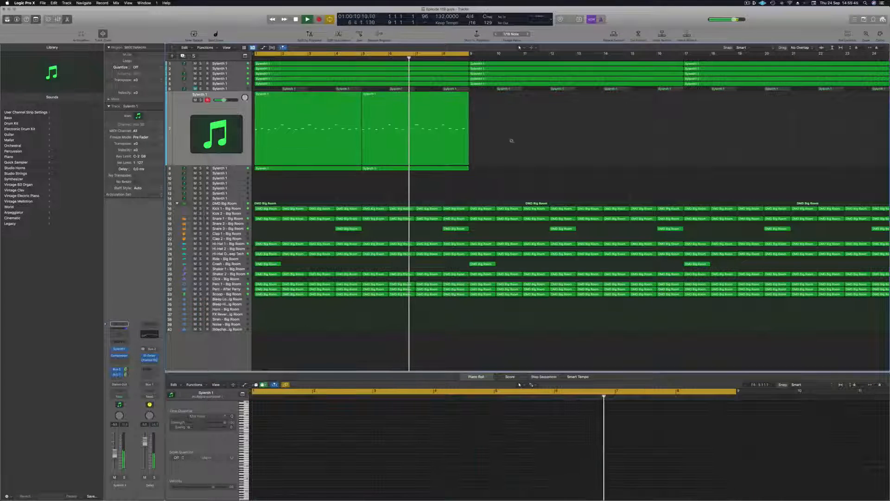
scroll(510, 141, "down", 4)
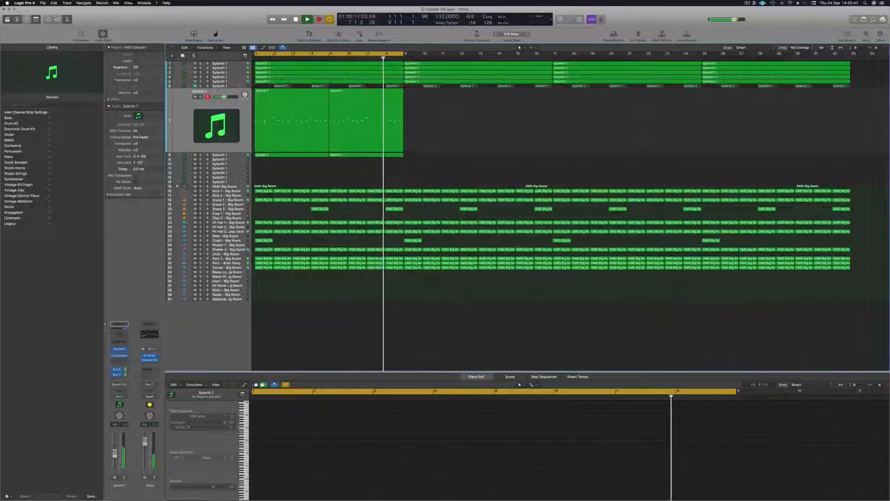
Step: Unmute the Sylenth 1 track with the short alternating regions above the lead and play from the start
left_click(226, 86)
key("Return")
left_click(194, 91)
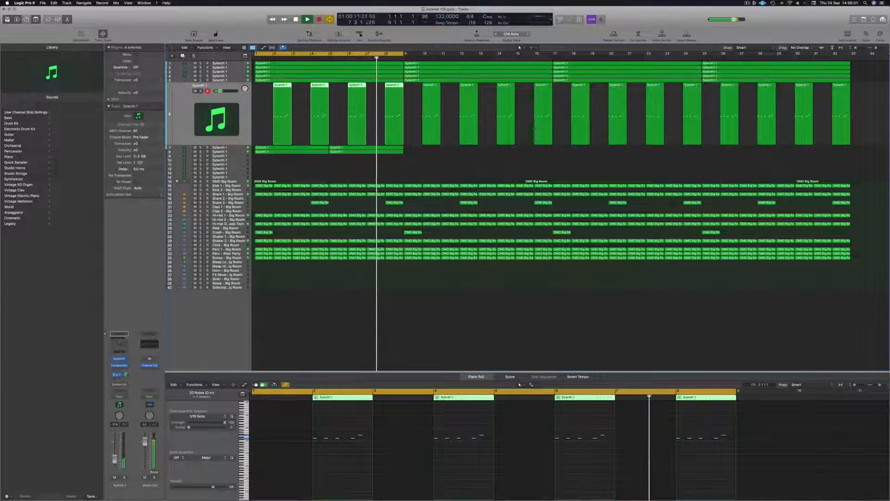
Step: Add a Channel EQ to the unmuted Sylenth 1 track, set its low cut to 1190 Hz, and close it
left_click(119, 343)
left_click(306, 105)
left_click_drag(326, 147, 534, 134)
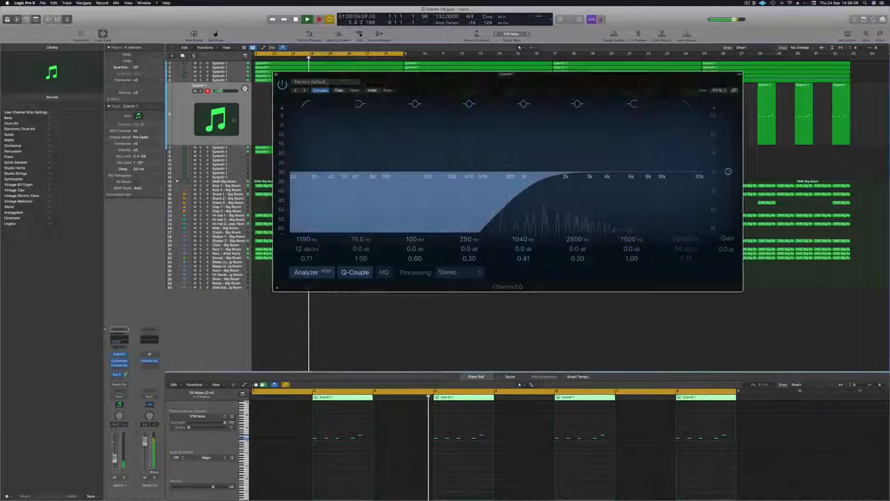
key("super+w")
key("Return")
Step: Select the original lead track, replay from the start, and add a Channel EQ to it
key("Down")
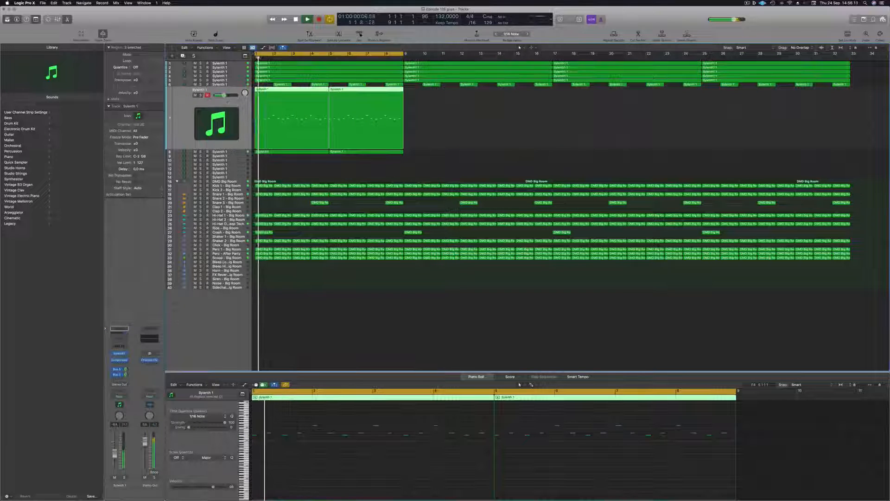
key("Return")
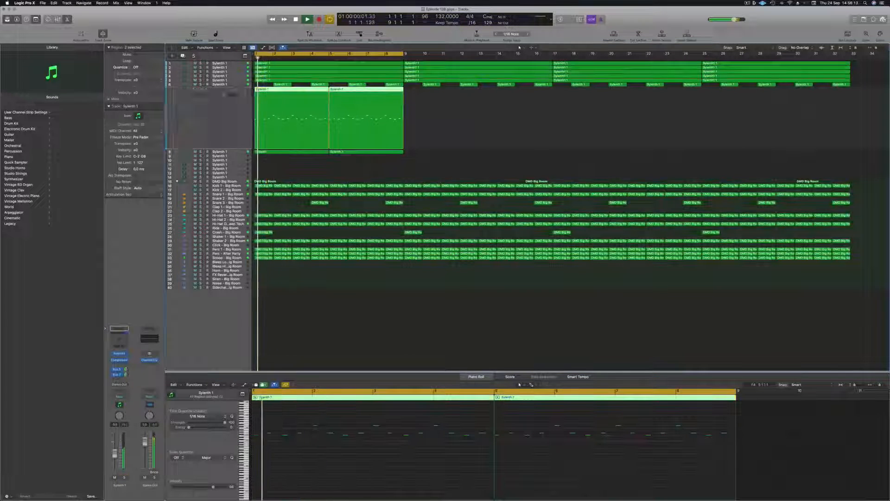
left_click(119, 339)
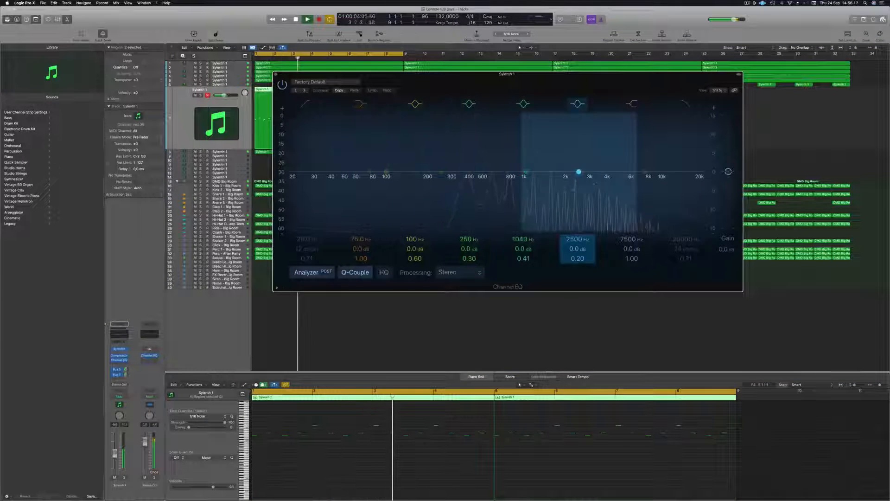
Step: Add a Channel EQ to the duplicated lower lead track, set its low cut to 165 Hz, and close both EQ windows
left_click(236, 153)
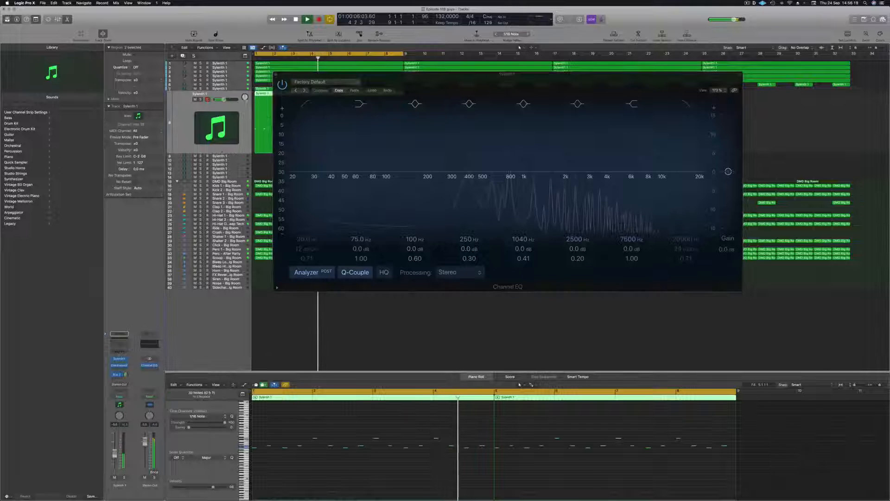
left_click(121, 345)
left_click_drag(340, 167, 431, 135)
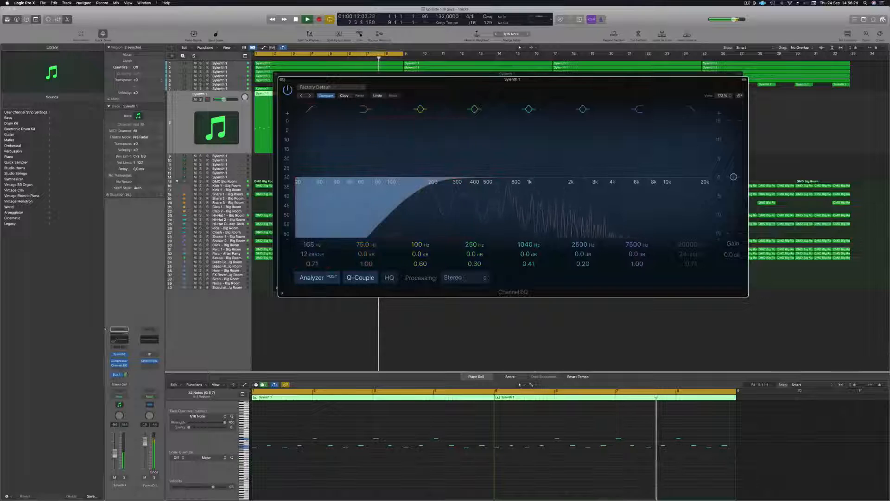
left_click(281, 80)
left_click(276, 74)
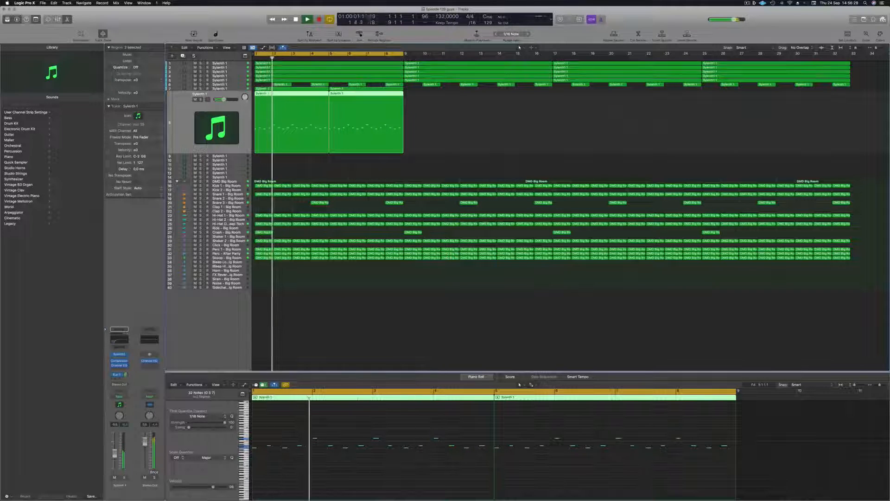
Step: Compare the mix with the original lead track muted and unmuted, and replay from the start
left_click(228, 88)
key("m")
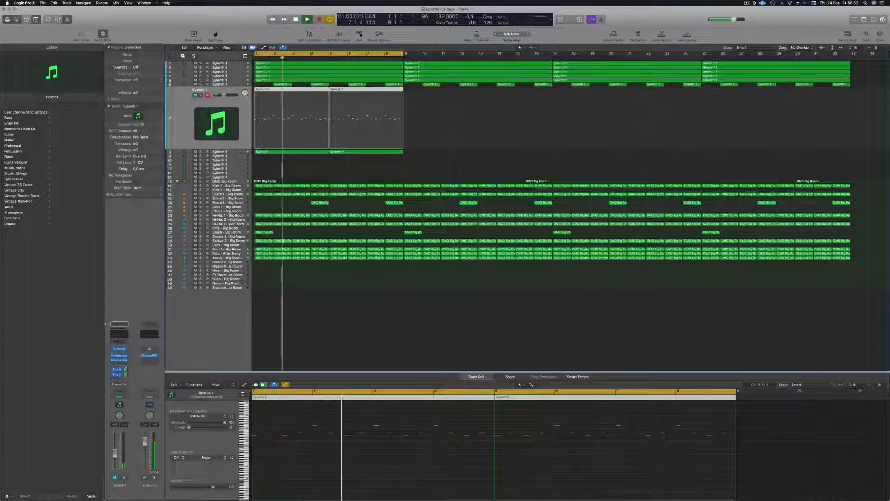
key("m")
key("Return")
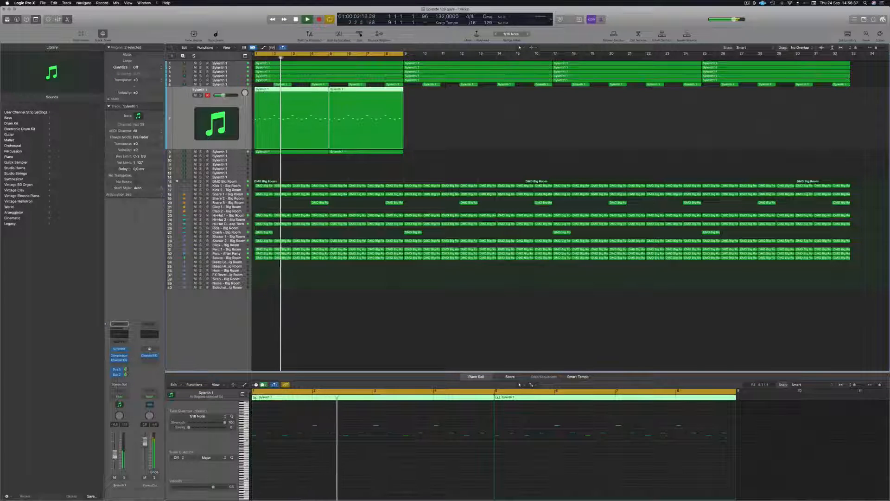
Step: Replay from the start, select the lower lead track, replay again, and audition it with solo toggled on and off
key("Return")
key("Down")
key("Return")
key("s")
key("s")
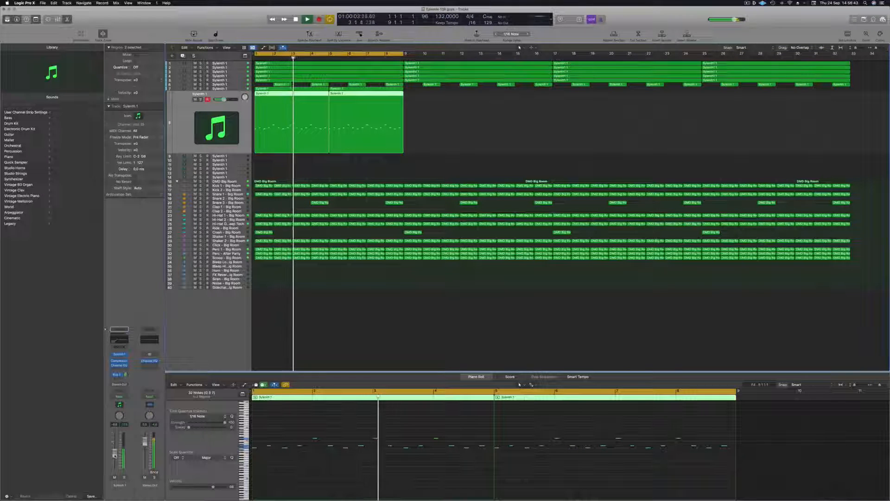
Step: Deselect the lead regions and mute the Sylenth 1 track directly above the two lead tracks
left_click(470, 150)
key("super+Left")
left_click(195, 85)
Step: Select the regions on both lead tracks and copy them repeatedly to fill the arrangement up to bar 33
left_click_drag(398, 88, 257, 129)
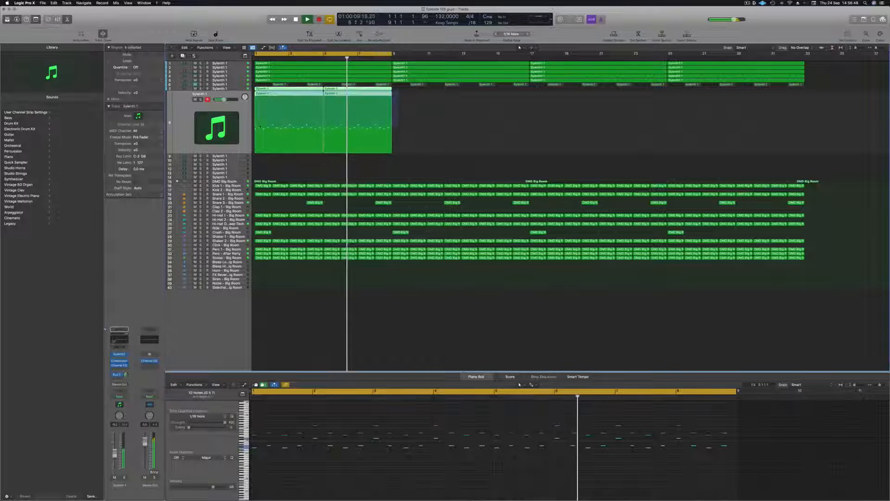
left_click_drag(306, 93, 438, 93)
left_click_drag(534, 115, 578, 93)
Step: Extend the cycle range to cover the full arrangement up to bar 33 and deselect all regions
key("super+Left")
key("super+Left")
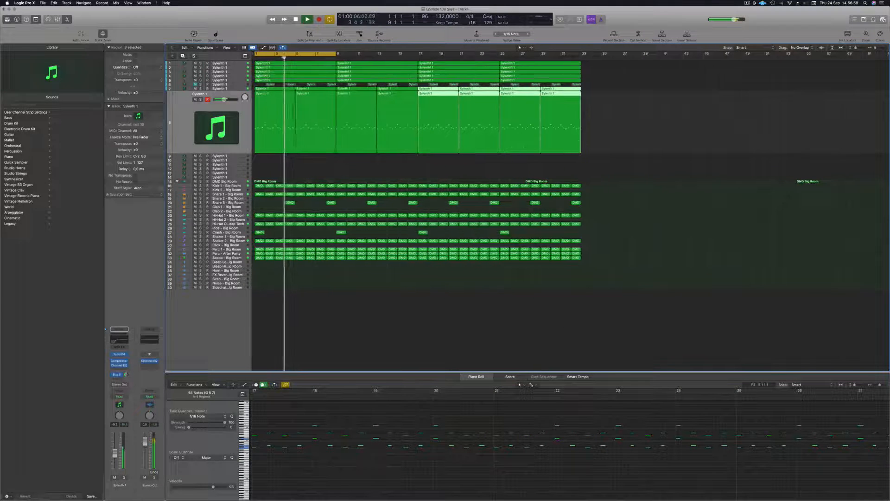
key("u")
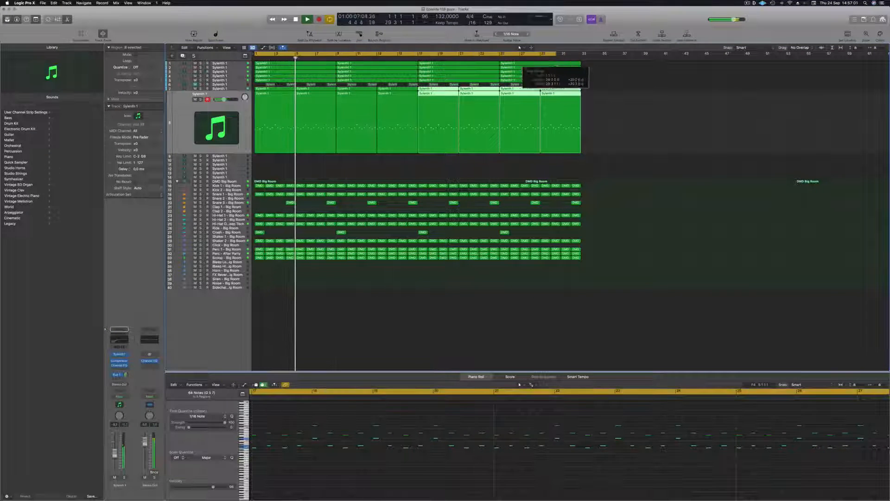
left_click(447, 165)
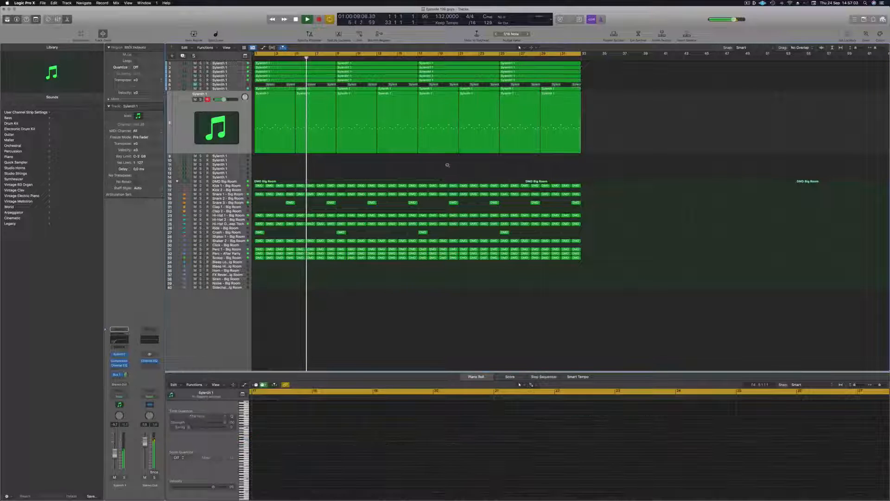
key("super+Down")
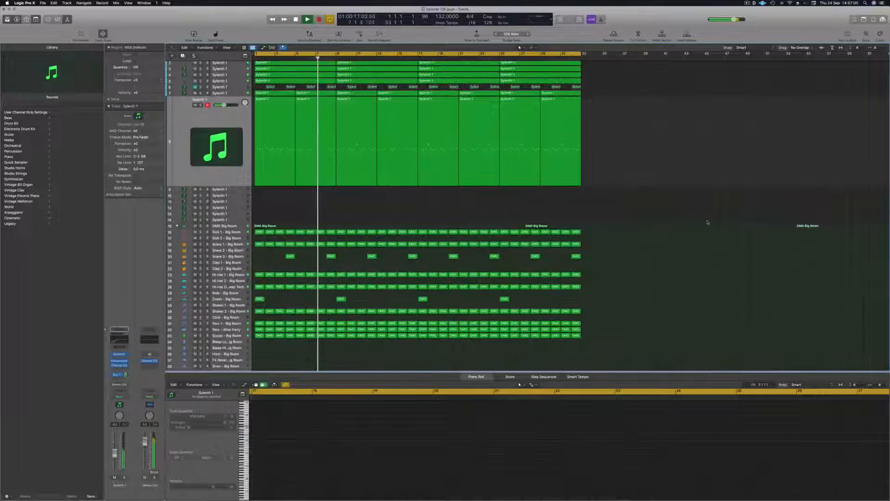